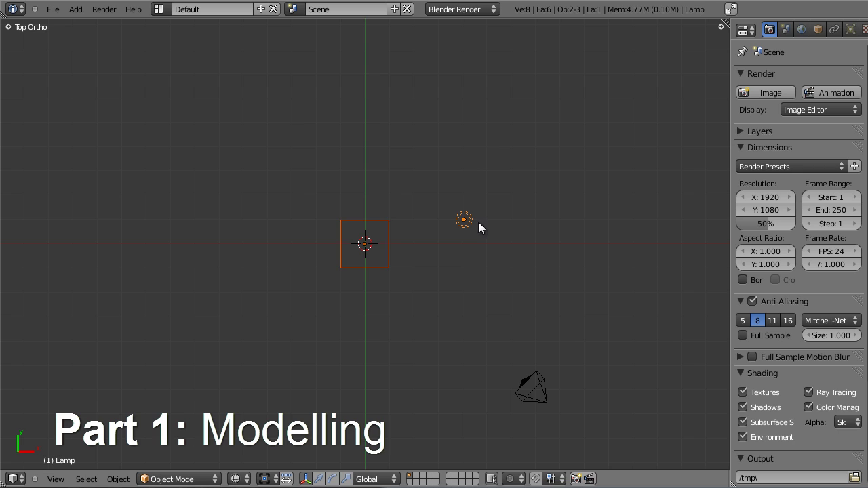
# Delete the selected cube and lamp from the scene
pyautogui.press('x')
pyautogui.click(447, 261)
pyautogui.hotkey('shift', 'a')
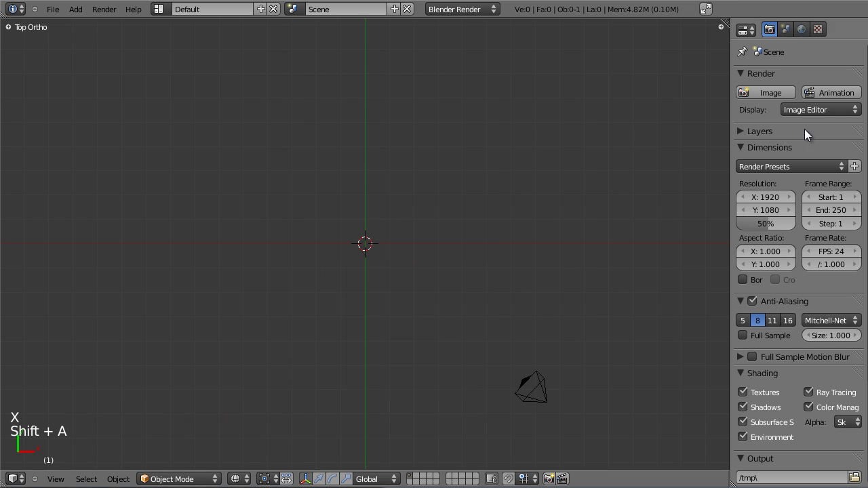
# Enable background images in the 3D view and load starcraft2_logo.jpg as the reference for all views
pyautogui.press('n')
pyautogui.press('space')
pyautogui.click(619, 326)
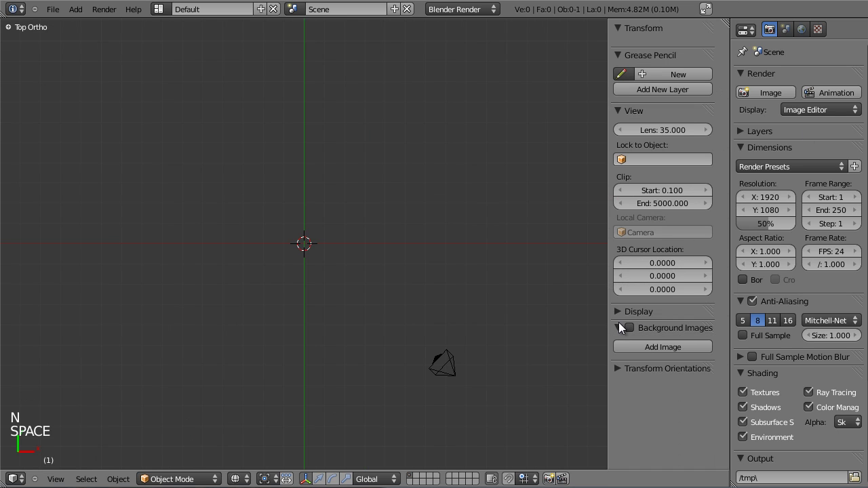
pyautogui.click(642, 349)
pyautogui.click(626, 370)
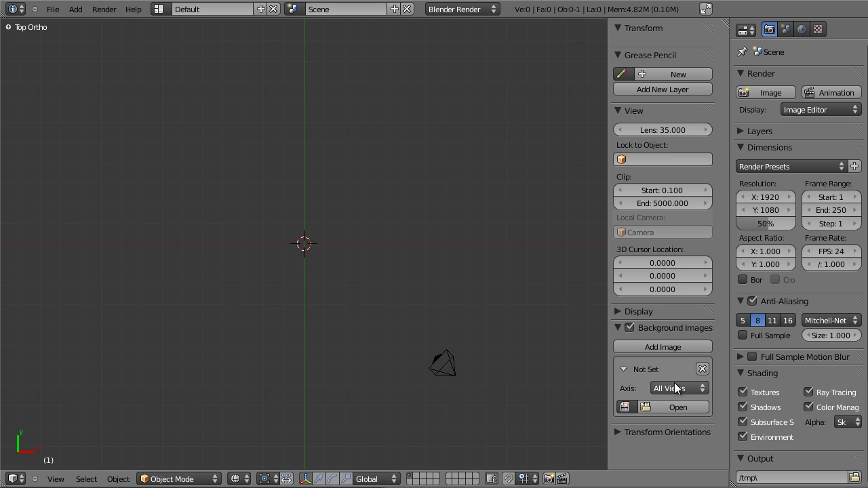
pyautogui.click(667, 407)
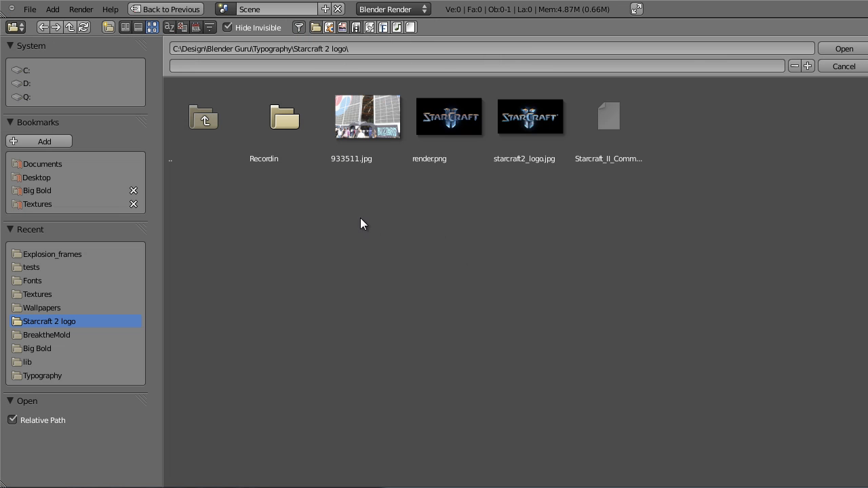
pyautogui.doubleClick(513, 124)
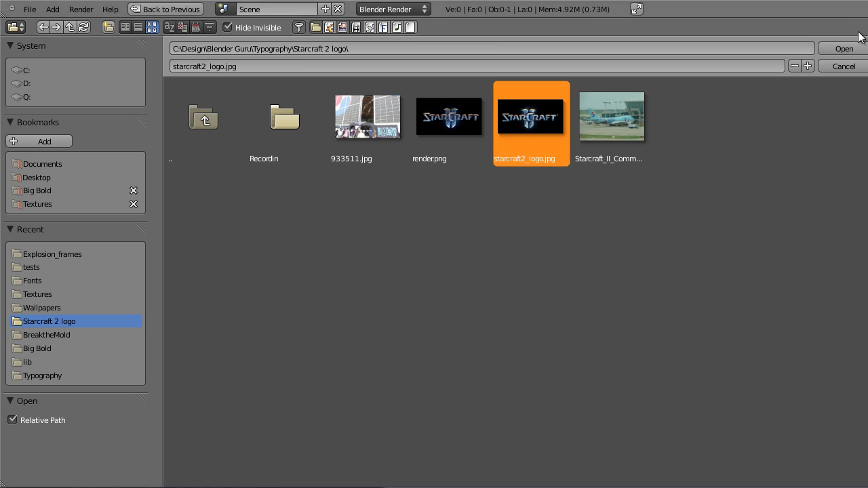
# Set the background image's transparency to 0.000
pyautogui.scroll(6, 391, 297)
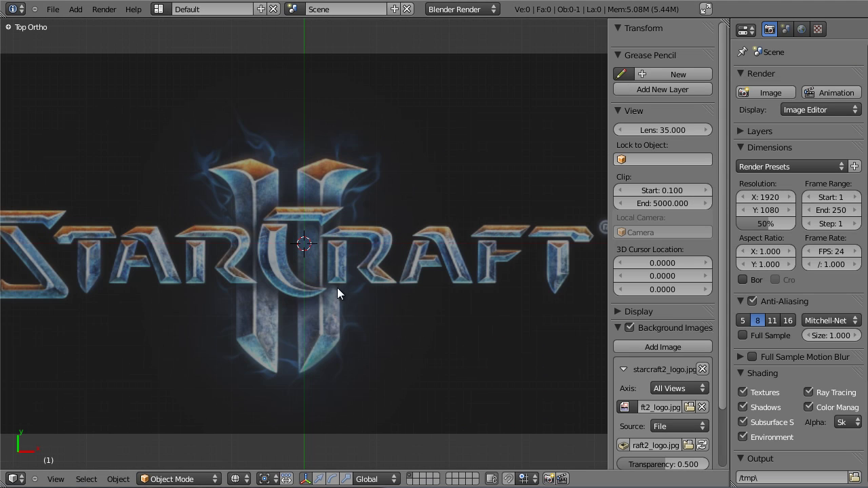
pyautogui.keyDown('shift'); pyautogui.moveTo(341, 282); pyautogui.dragTo(419, 274, button='middle'); pyautogui.keyUp('shift')
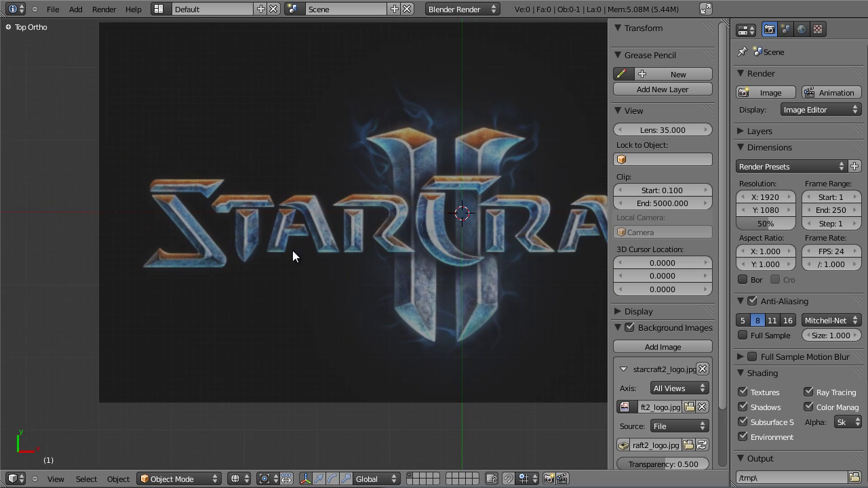
pyautogui.scroll(3, 292, 252)
pyautogui.moveTo(665, 459); pyautogui.dragTo(572, 468)
# Add a plane on the bottom bar of the first letter S and scale it down to about 0.104
pyautogui.scroll(2, 298, 319)
pyautogui.keyDown('shift'); pyautogui.moveTo(236, 266); pyautogui.dragTo(564, 284, button='middle'); pyautogui.keyUp('shift')
pyautogui.scroll(4, 298, 213)
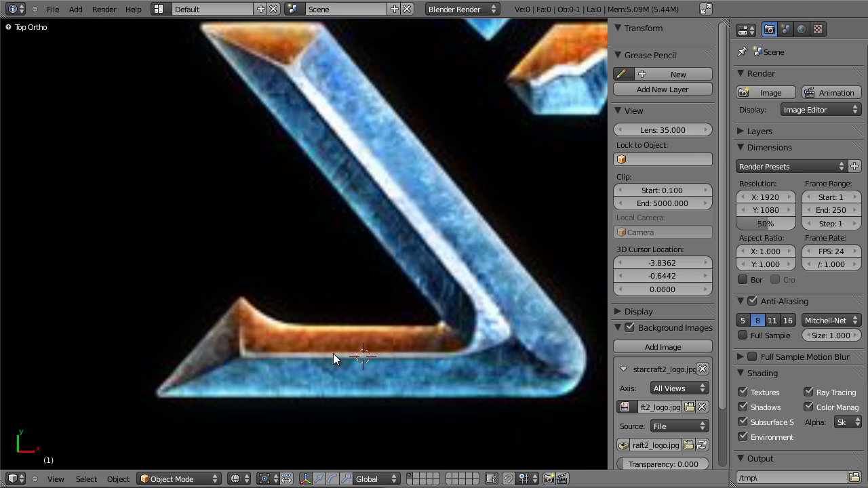
pyautogui.click(336, 353)
pyautogui.hotkey('shift', 'a')
pyautogui.click(358, 288)
pyautogui.press('s')
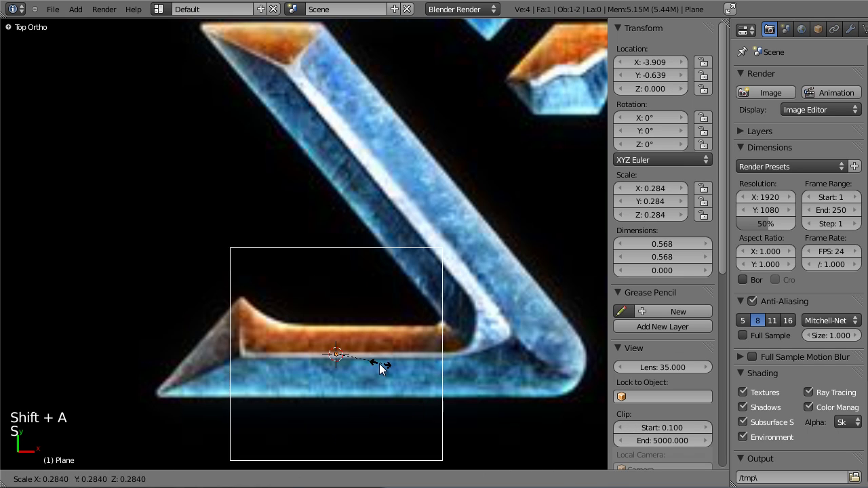
pyautogui.press('s')
pyautogui.click(401, 366)
# Show the plane in wireframe over the logo and move it down onto the S's bottom bar, to about X -3.896, Y -0.660
pyautogui.press('z')
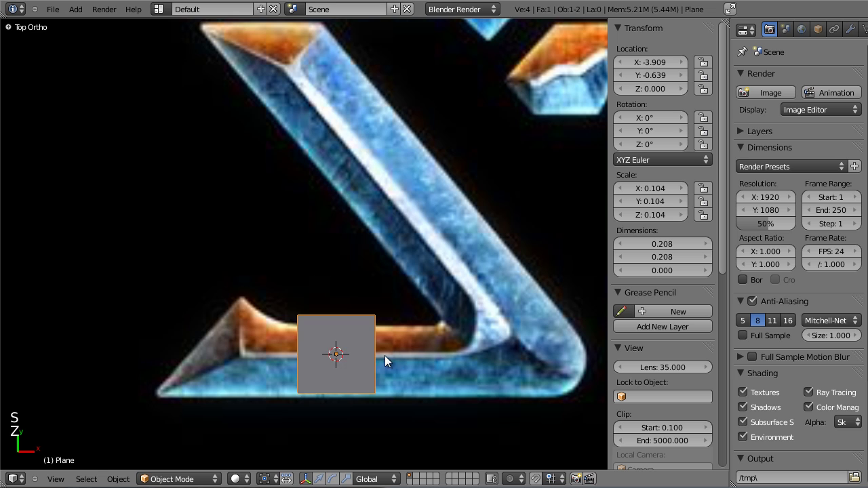
pyautogui.press('z')
pyautogui.press('g')
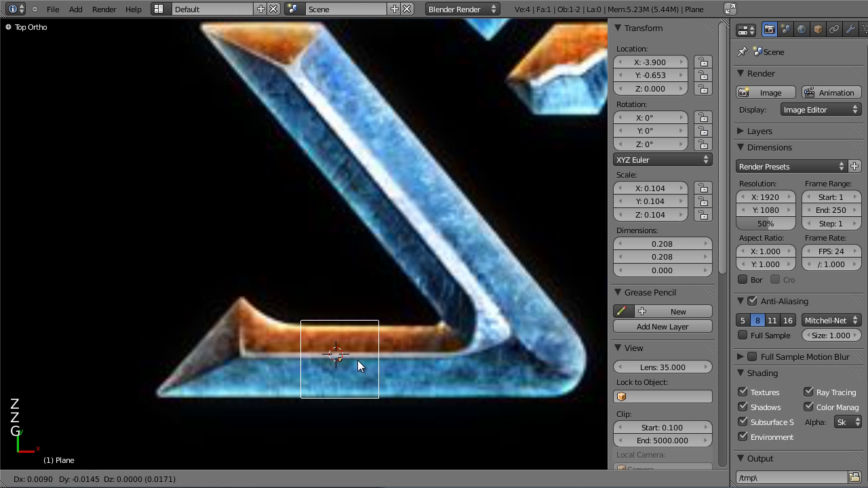
pyautogui.click(359, 366)
pyautogui.scroll(3, 369, 383)
pyautogui.keyDown('shift'); pyautogui.moveTo(370, 378); pyautogui.dragTo(292, 216, button='middle'); pyautogui.keyUp('shift')
pyautogui.press('g')
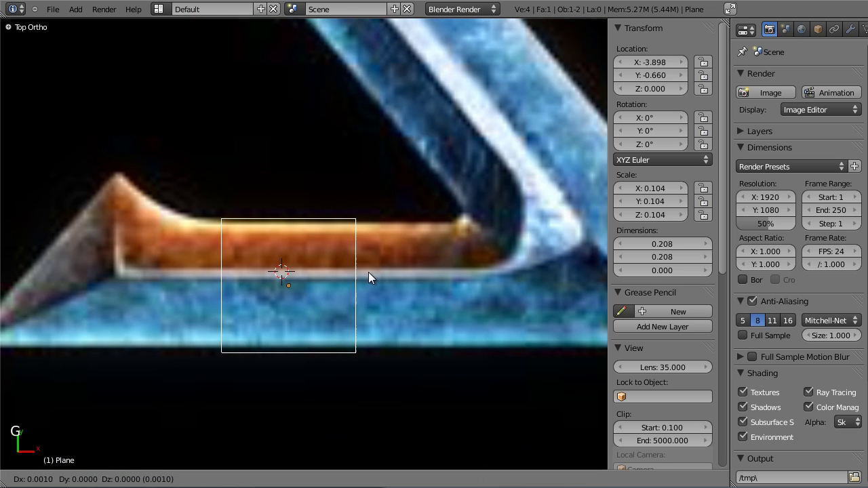
pyautogui.click(371, 276)
# Fit the plane to the height of the S's bottom bar by scaling it to about 0.093 and nudging it along Y
pyautogui.press('s')
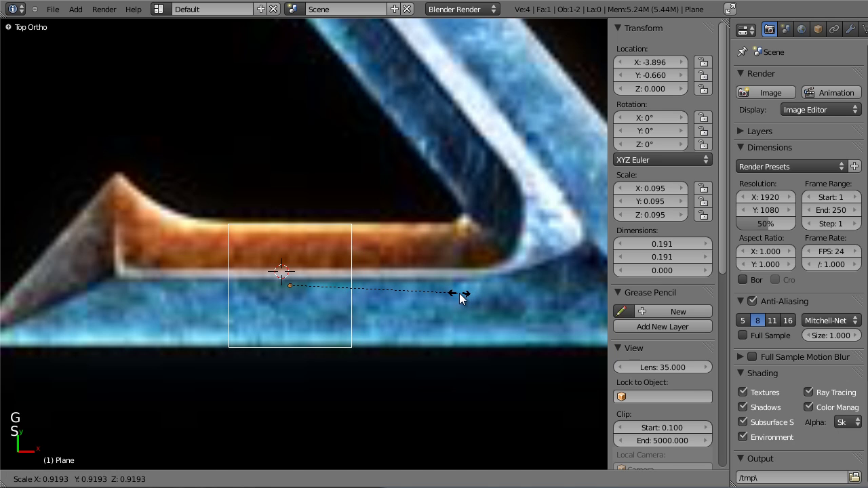
pyautogui.click(455, 297)
pyautogui.press('g')
pyautogui.press('s')
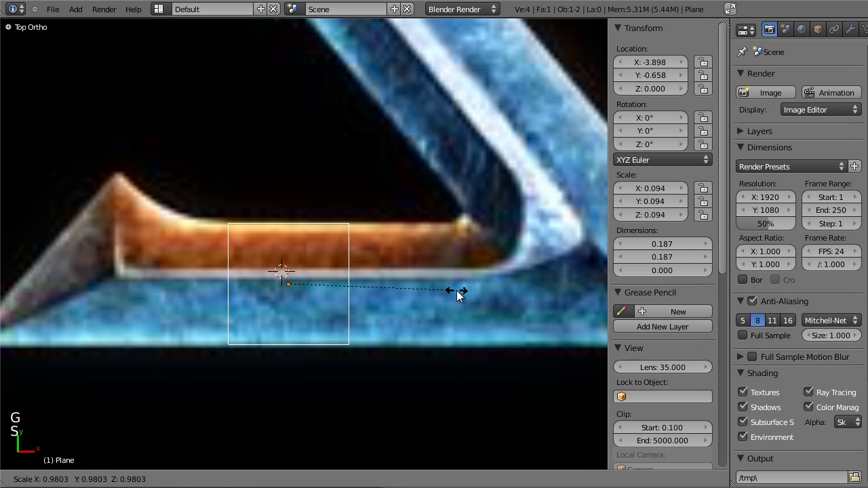
pyautogui.click(455, 290)
pyautogui.press('g')
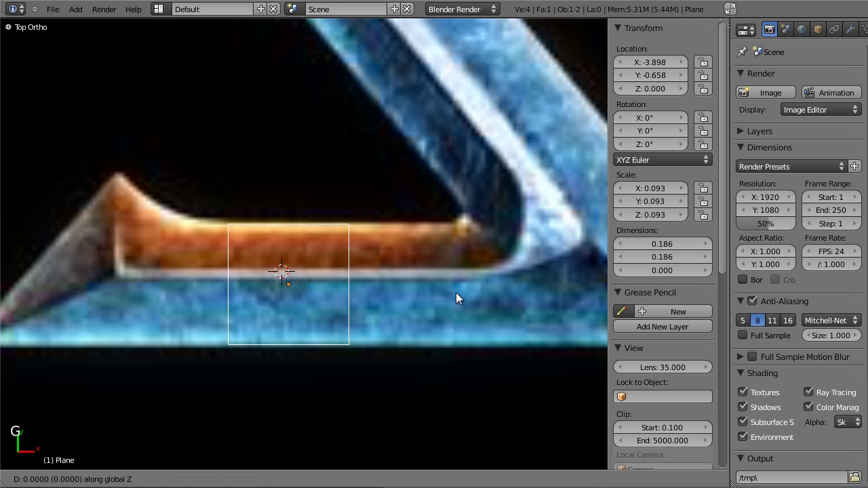
pyautogui.press('x')
pyautogui.press('y')
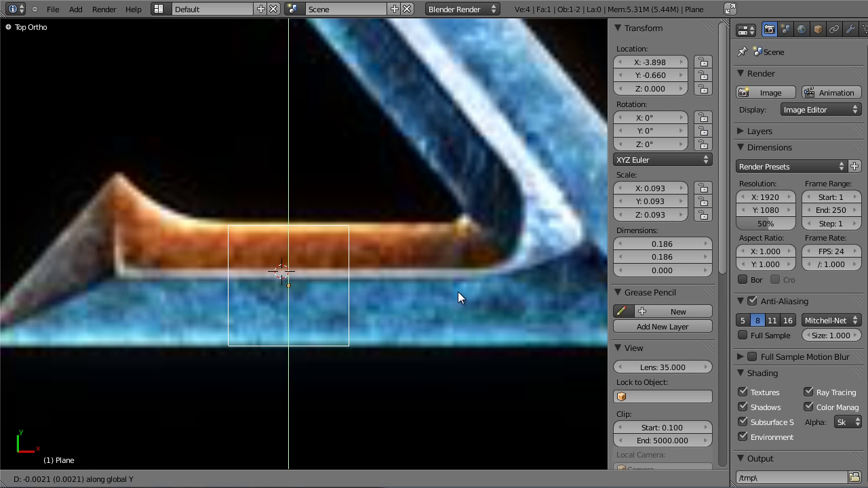
pyautogui.click(458, 292)
# In Edit Mode, move the plane's left edge outward along X to where the bar's upper outline starts curving up
pyautogui.scroll(-2, 366, 282)
pyautogui.scroll(3, 313, 263)
pyautogui.press('Tab')
pyautogui.scroll(-4, 320, 274)
pyautogui.press('a')
pyautogui.press('a')
pyautogui.press('a')
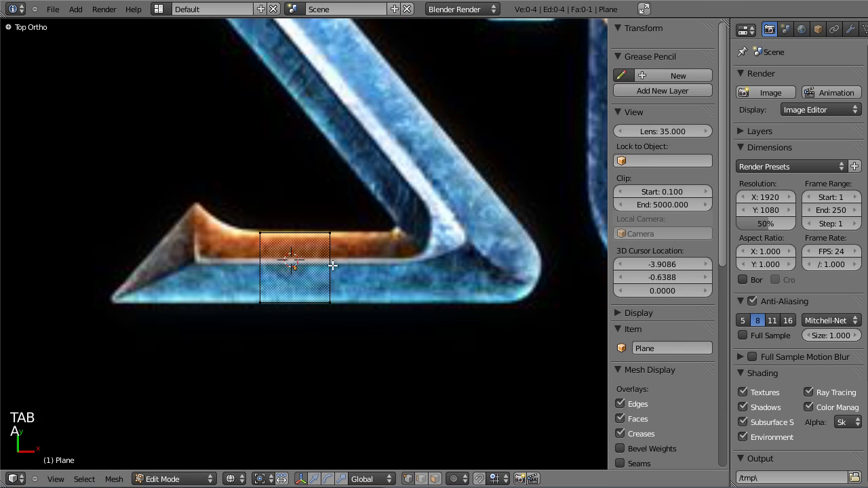
pyautogui.press('b')
pyautogui.moveTo(246, 224); pyautogui.dragTo(292, 387)
pyautogui.press('g')
pyautogui.middleClick(278, 385)
pyautogui.click(275, 383)
# Extrude the left edge along X to about -2.379 and raise its upper vertex along Y to about 1.466 on the curve
pyautogui.press('e')
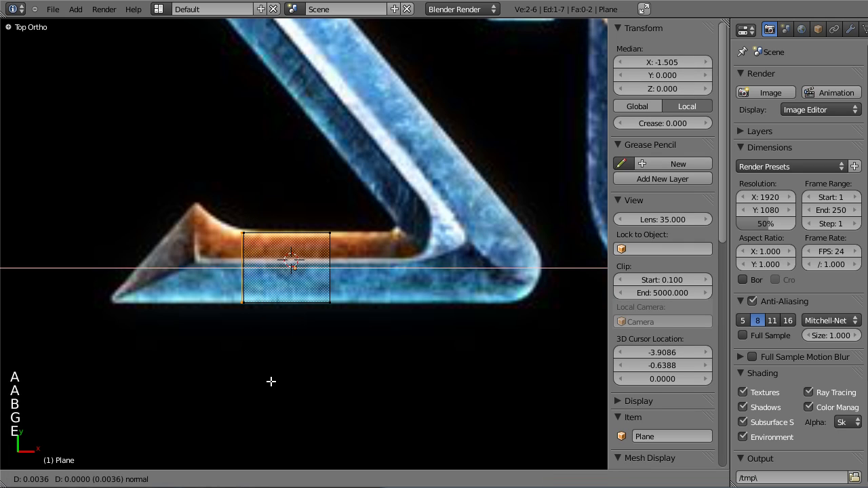
pyautogui.middleClick(259, 384)
pyautogui.middleClick(246, 386)
pyautogui.click(244, 345)
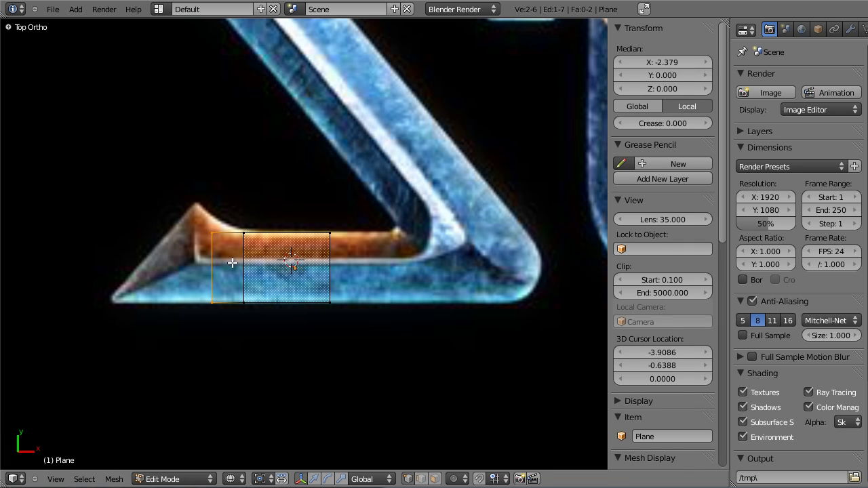
pyautogui.rightClick(212, 232)
pyautogui.press('g')
pyautogui.middleClick(217, 240)
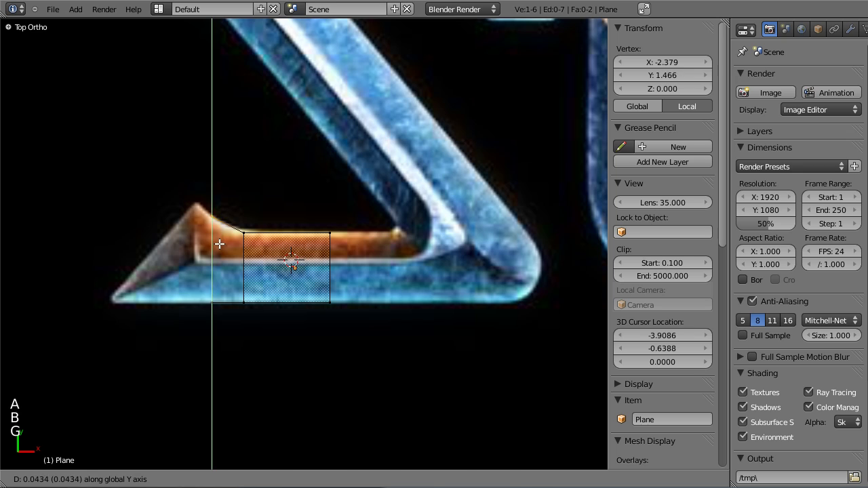
pyautogui.click(219, 243)
# Extrude the left end edge along X to about -2.851, in line with the peak of the S's lower tip
pyautogui.scroll(2, 219, 243)
pyautogui.press('a')
pyautogui.press('b')
pyautogui.moveTo(158, 173); pyautogui.dragTo(205, 374)
pyautogui.press('e')
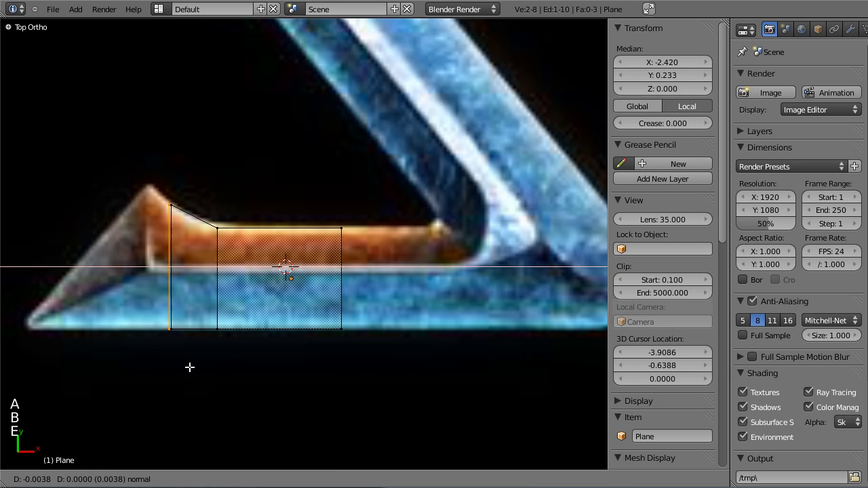
pyautogui.middleClick(173, 367)
pyautogui.middleClick(169, 370)
pyautogui.click(170, 370)
# Raise the upper vertex of the left end edge along Y to about 1.830, onto the tip's peak
pyautogui.press('a')
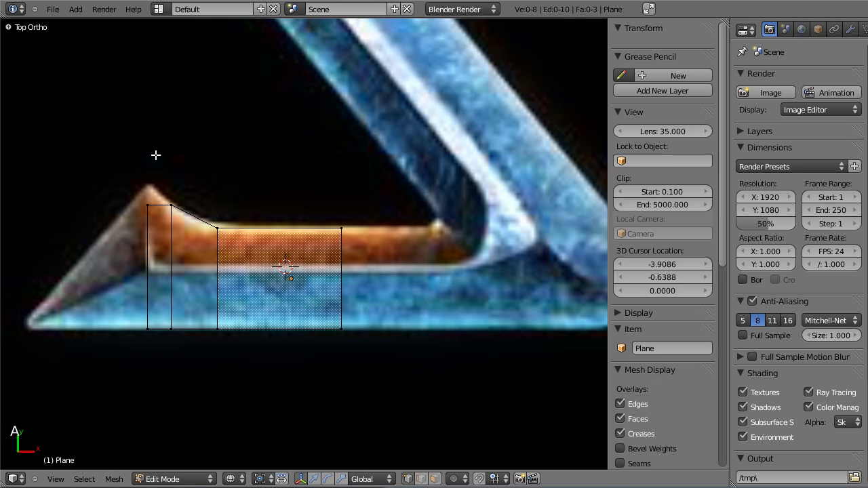
pyautogui.press('b')
pyautogui.moveTo(137, 186); pyautogui.dragTo(161, 232)
pyautogui.press('g')
pyautogui.middleClick(154, 208)
pyautogui.click(159, 208)
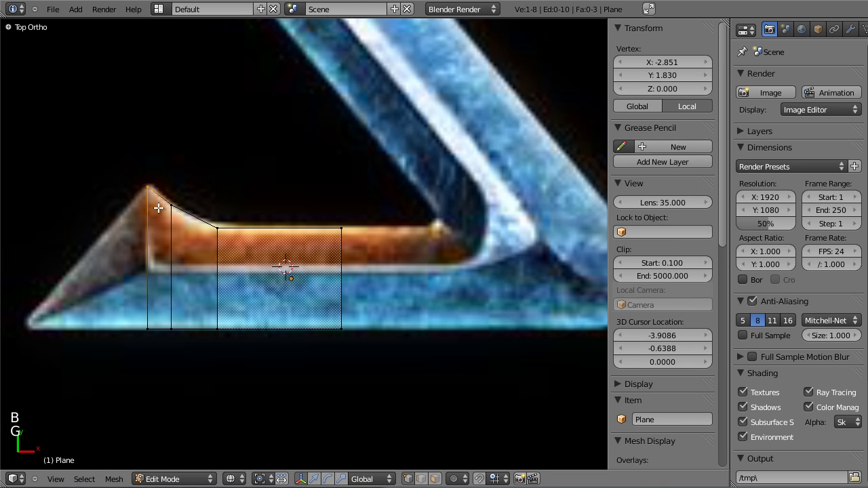
pyautogui.press('a')
# Stretch the mesh's right edge along X to about 2.700, just before the S's inner corner
pyautogui.scroll(3, 167, 320)
pyautogui.keyDown('shift'); pyautogui.moveTo(198, 308); pyautogui.dragTo(307, 278, button='middle'); pyautogui.keyUp('shift')
pyautogui.keyDown('shift'); pyautogui.moveTo(194, 255); pyautogui.dragTo(305, 231, button='middle'); pyautogui.keyUp('shift')
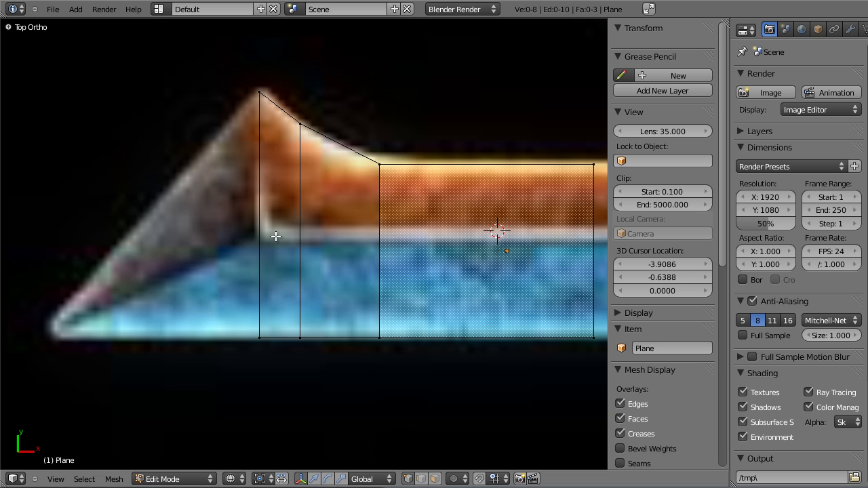
pyautogui.scroll(-4, 275, 236)
pyautogui.keyDown('shift'); pyautogui.moveTo(411, 271); pyautogui.dragTo(183, 251, button='middle'); pyautogui.keyUp('shift')
pyautogui.press('a')
pyautogui.press('a')
pyautogui.press('b')
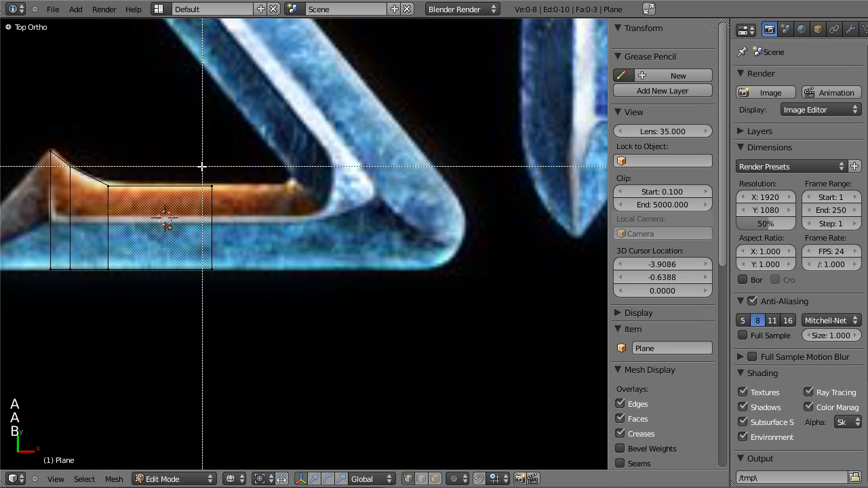
pyautogui.moveTo(202, 166); pyautogui.dragTo(236, 298)
pyautogui.press('g')
pyautogui.click(308, 294)
# Extrude the right edge a short distance outward to reach the S's inner corner
pyautogui.scroll(2, 283, 292)
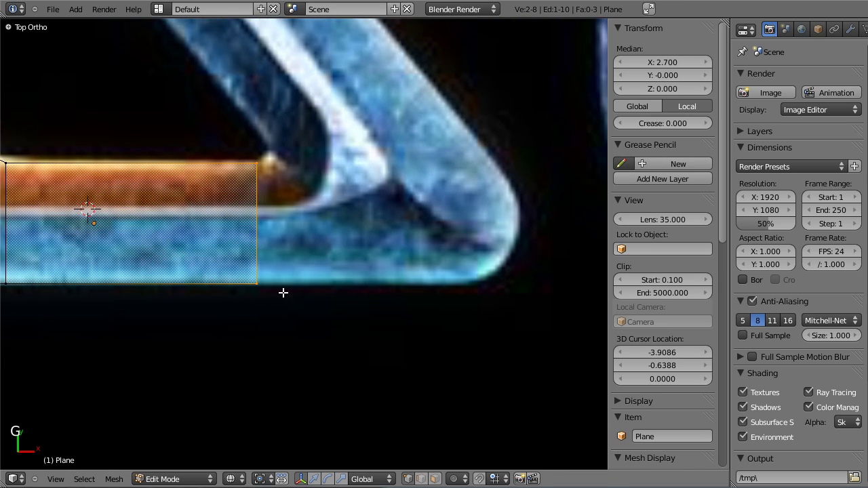
pyautogui.keyDown('shift'); pyautogui.moveTo(283, 293); pyautogui.dragTo(261, 294, button='middle'); pyautogui.keyUp('shift')
pyautogui.press('a')
pyautogui.press('a')
pyautogui.press('b')
pyautogui.moveTo(211, 196); pyautogui.dragTo(247, 345)
pyautogui.press('a')
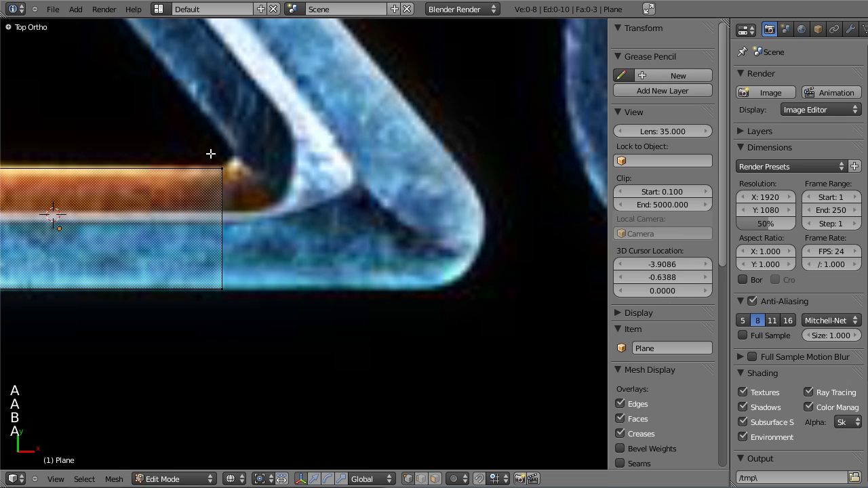
pyautogui.press('b')
pyautogui.moveTo(210, 154); pyautogui.dragTo(260, 341)
pyautogui.press('e')
pyautogui.click(267, 339)
# Move the lower vertex of the right end edge along X to about 5.847, where the outer corner begins to round
pyautogui.press('a')
pyautogui.press('b')
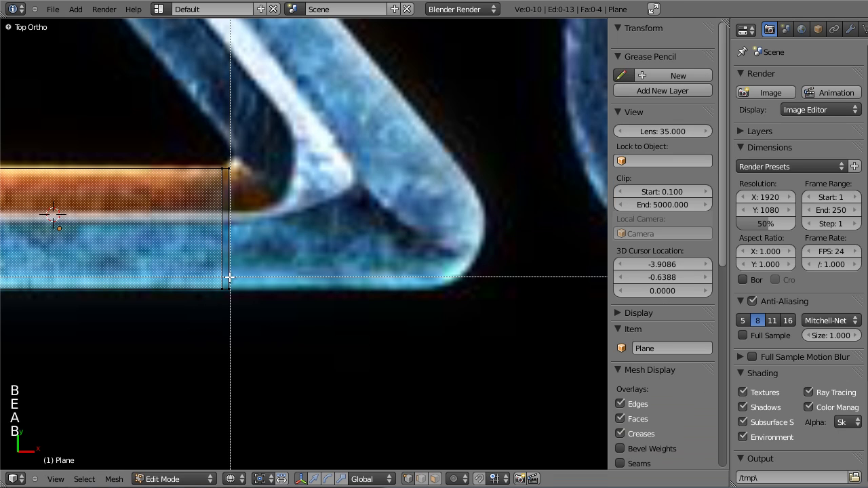
pyautogui.moveTo(230, 276); pyautogui.dragTo(244, 312)
pyautogui.press('g')
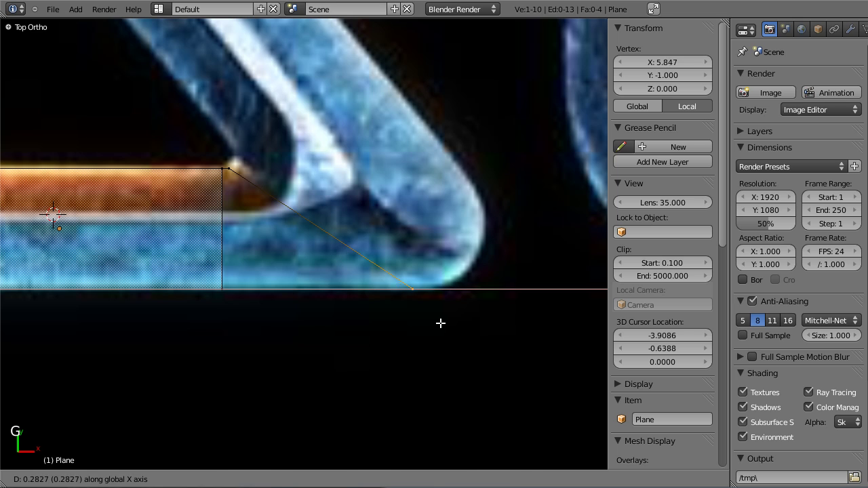
pyautogui.click(441, 323)
pyautogui.press('a')
# Adjust the upper vertex of the slanted end edge to follow the outline at the S's inner corner
pyautogui.scroll(3, 228, 161)
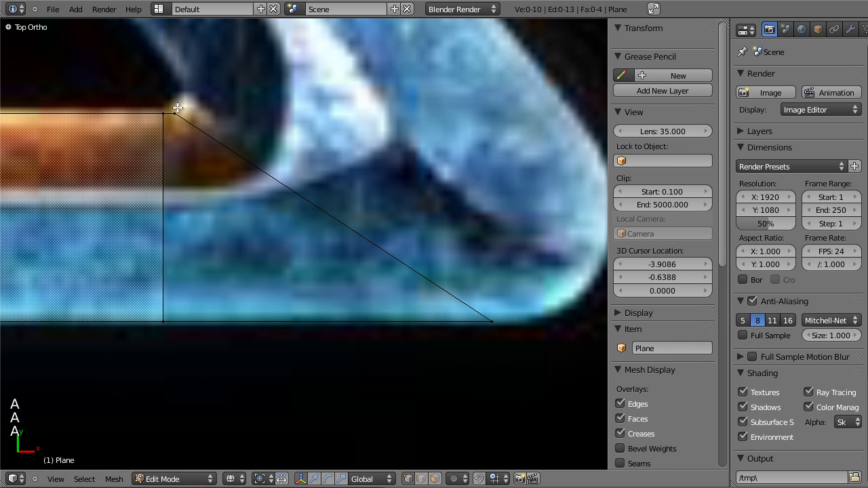
pyautogui.press('b')
pyautogui.moveTo(170, 101); pyautogui.dragTo(196, 135)
pyautogui.press('g')
pyautogui.click(192, 129)
# Extrude the slanted end edge slightly and move its new lower vertex out onto the S's rounded outer corner
pyautogui.rightClick(321, 205)
pyautogui.press('e')
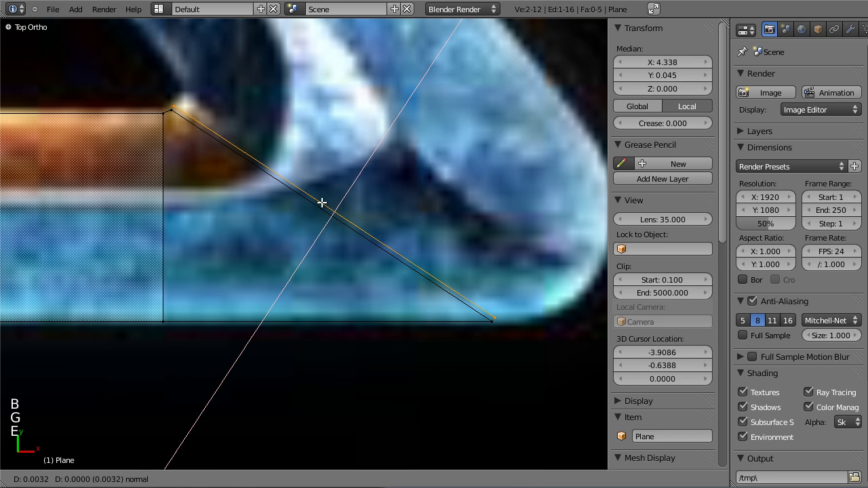
pyautogui.click(324, 200)
pyautogui.rightClick(516, 288)
pyautogui.press('g')
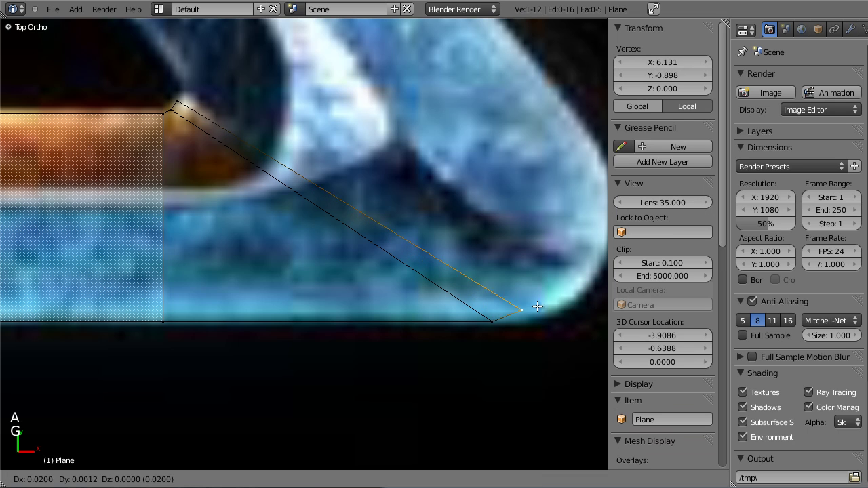
pyautogui.click(573, 303)
# Extrude the end edge again and move its outer vertex to about X 7.056, Y -0.163 on the rounded corner
pyautogui.rightClick(476, 253)
pyautogui.press('e')
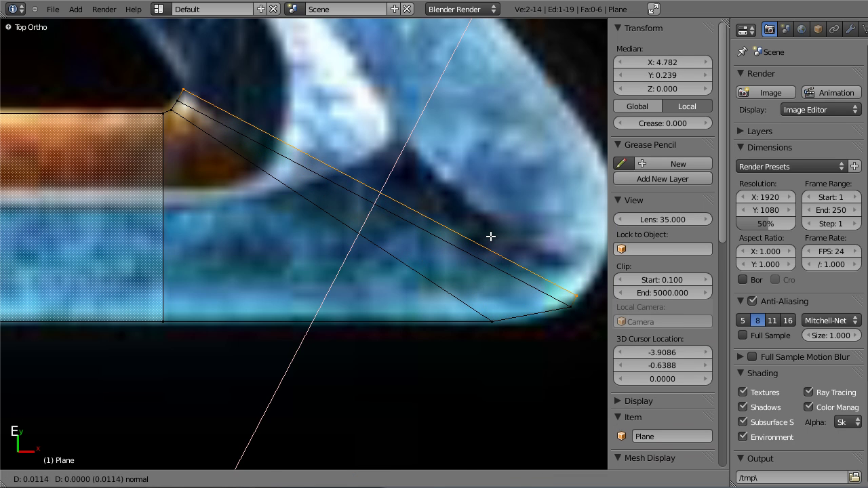
pyautogui.click(492, 237)
pyautogui.press('g')
pyautogui.click(492, 242)
pyautogui.scroll(-2, 546, 275)
pyautogui.keyDown('shift'); pyautogui.moveTo(547, 275); pyautogui.dragTo(508, 286, button='middle'); pyautogui.keyUp('shift')
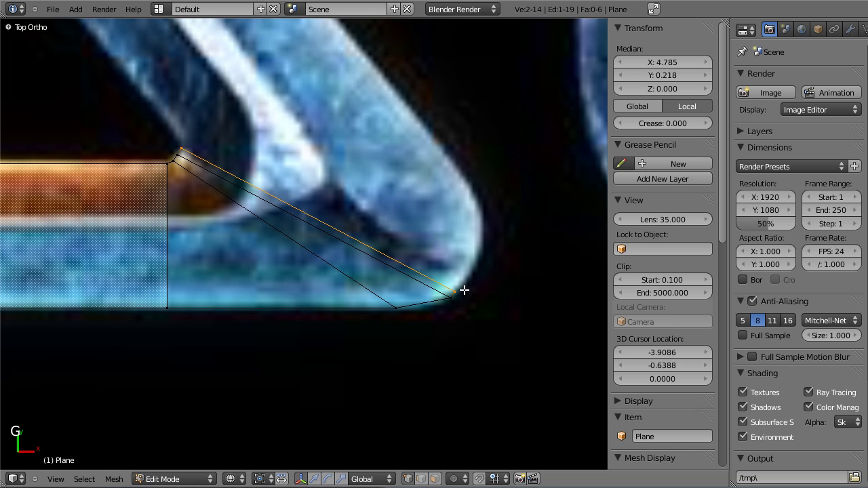
pyautogui.rightClick(463, 290)
pyautogui.press('g')
pyautogui.click(496, 242)
pyautogui.scroll(2, 414, 211)
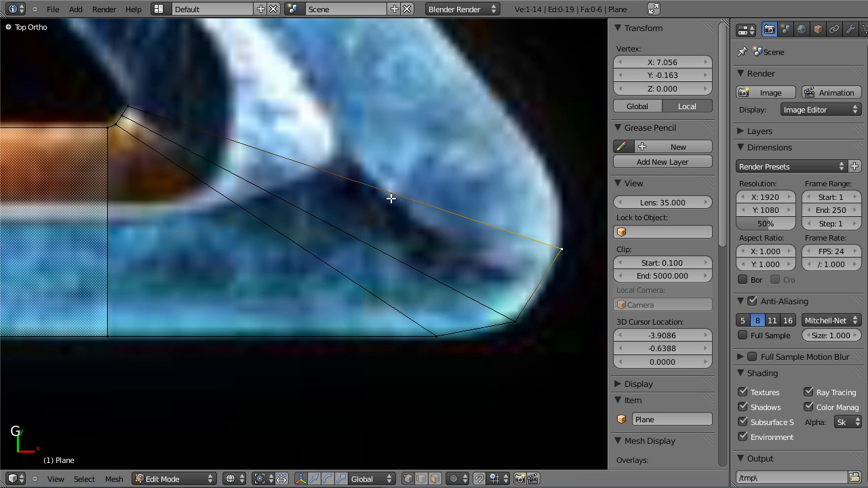
# Extrude the slanted end edge slightly and move its outer vertex up along the S's rounded outer corner
pyautogui.rightClick(394, 193)
pyautogui.press('e')
pyautogui.click(397, 193)
pyautogui.press('g')
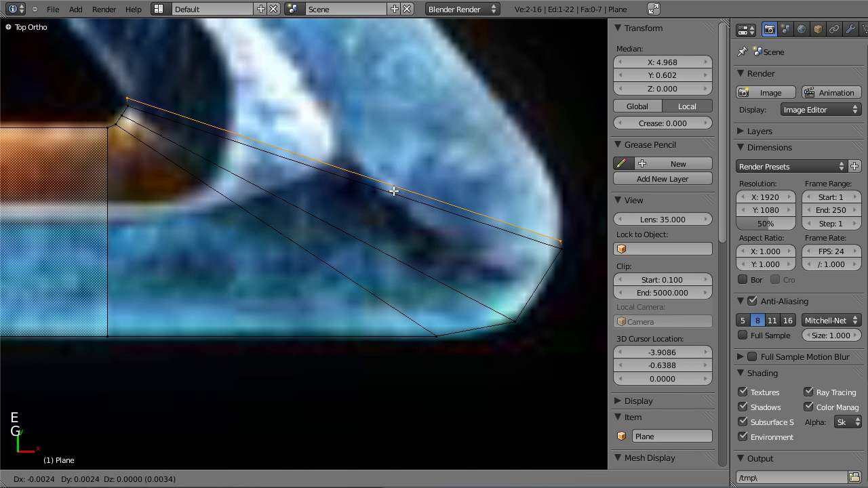
pyautogui.click(393, 190)
pyautogui.rightClick(565, 228)
pyautogui.press('g')
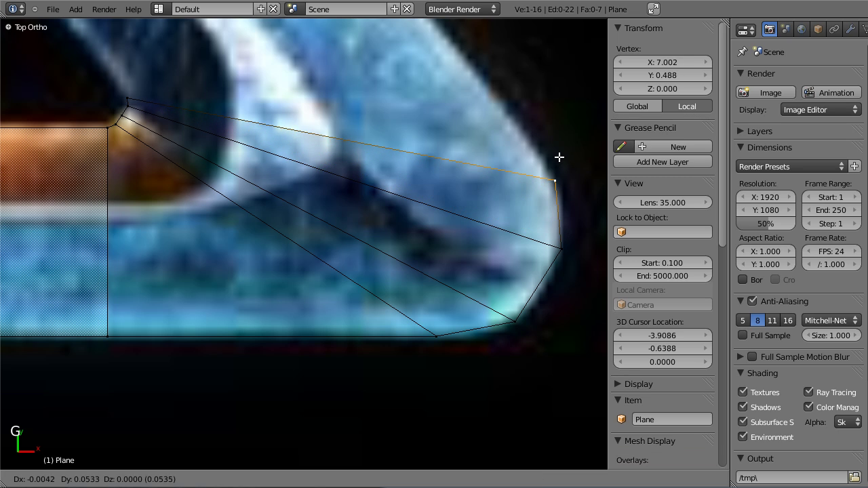
pyautogui.click(547, 138)
# Extrude the end edge again a short way so its inner vertex reaches the start of the diagonal's inner outline
pyautogui.rightClick(458, 150)
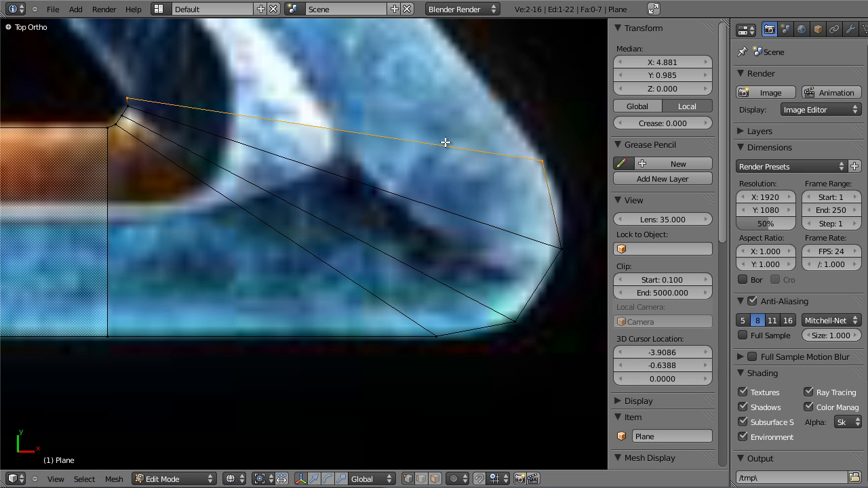
pyautogui.scroll(3, 515, 290)
pyautogui.press('e')
pyautogui.click(499, 280)
pyautogui.press('g')
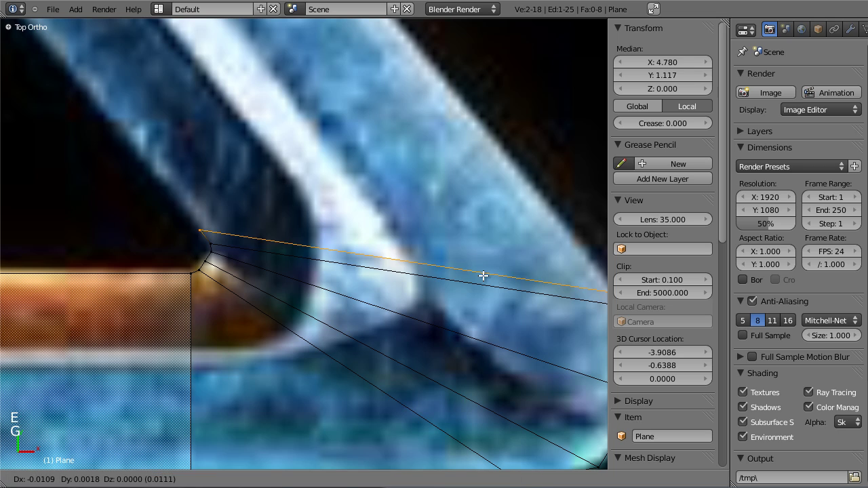
pyautogui.click(483, 275)
# Move the new edge's outer vertex up the diagonal's outer outline to about X 5.208, Y 2.698
pyautogui.scroll(-2, 483, 276)
pyautogui.rightClick(527, 274)
pyautogui.press('g')
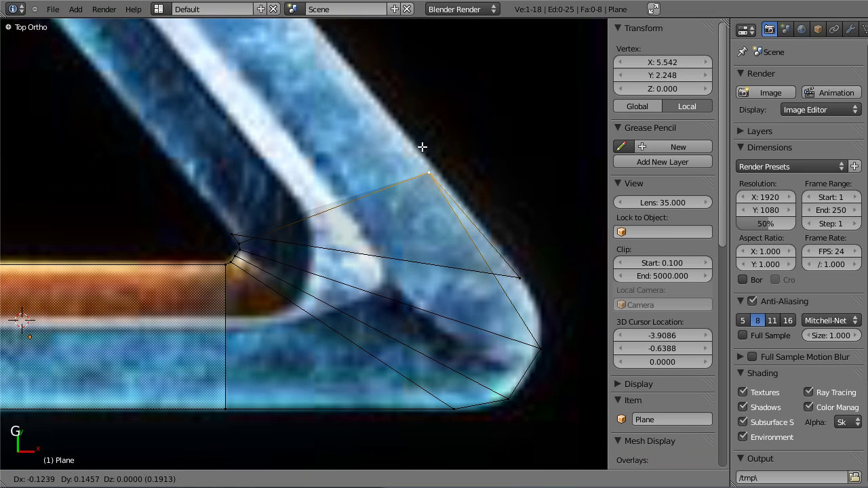
pyautogui.click(506, 239)
pyautogui.press('g')
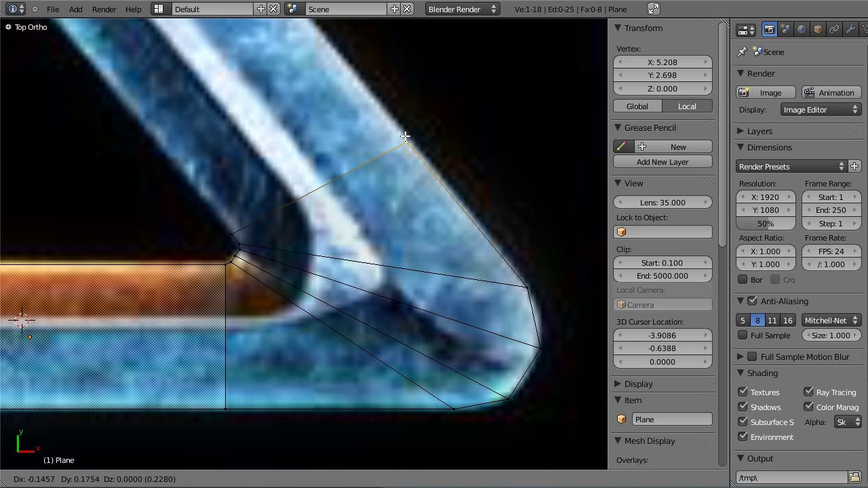
pyautogui.click(406, 142)
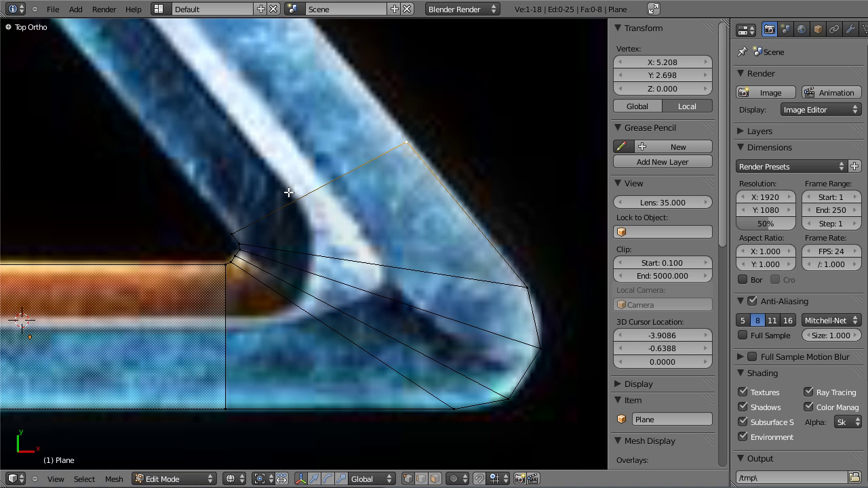
# Reposition three outer corner vertices on the rounded outline, the upper at about X 6.778, Y 0.824 and the lower at X 6.735, Y -0.728
pyautogui.rightClick(536, 291)
pyautogui.press('g')
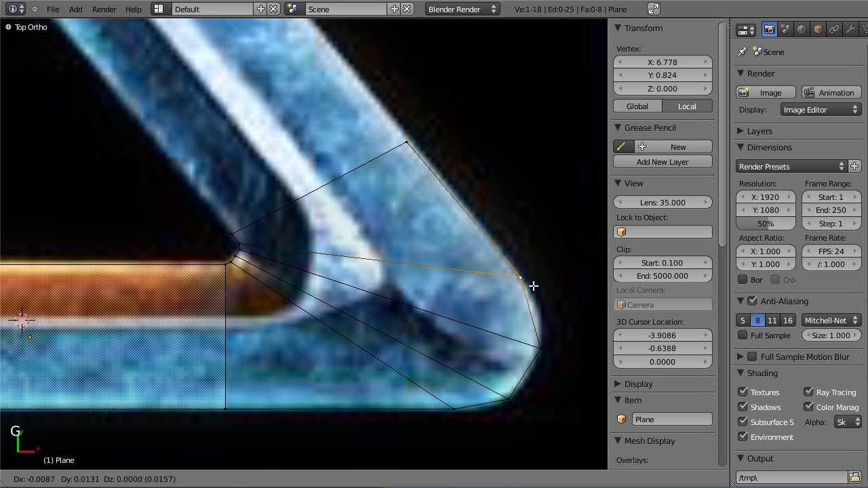
pyautogui.click(534, 286)
pyautogui.rightClick(546, 349)
pyautogui.press('g')
pyautogui.click(548, 341)
pyautogui.rightClick(525, 392)
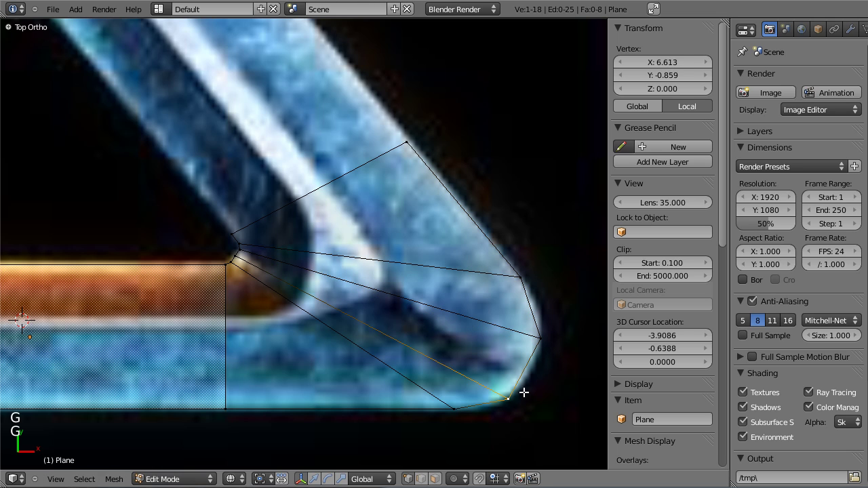
pyautogui.press('g')
pyautogui.click(531, 386)
# Extrude the end edge along the diagonal stroke and move it up to the stroke's upper end, at about median X -1.611, Y 8.873
pyautogui.scroll(-2, 500, 332)
pyautogui.scroll(2, 500, 332)
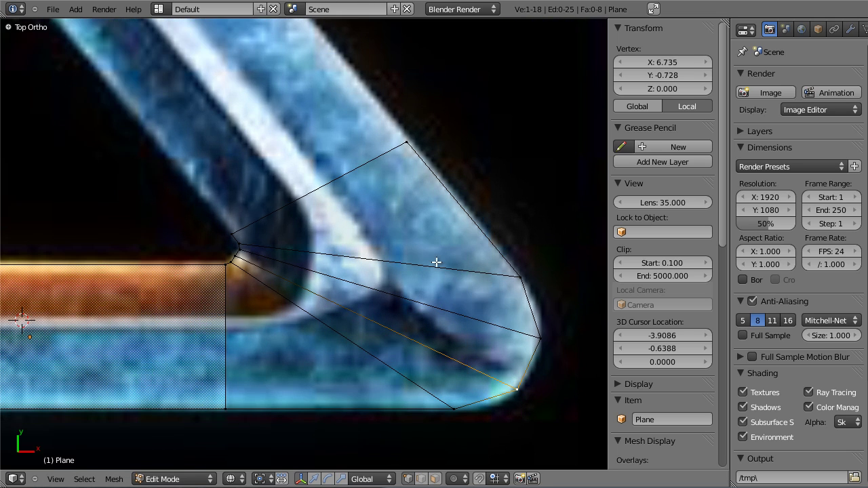
pyautogui.scroll(-3, 414, 282)
pyautogui.scroll(1, 408, 355)
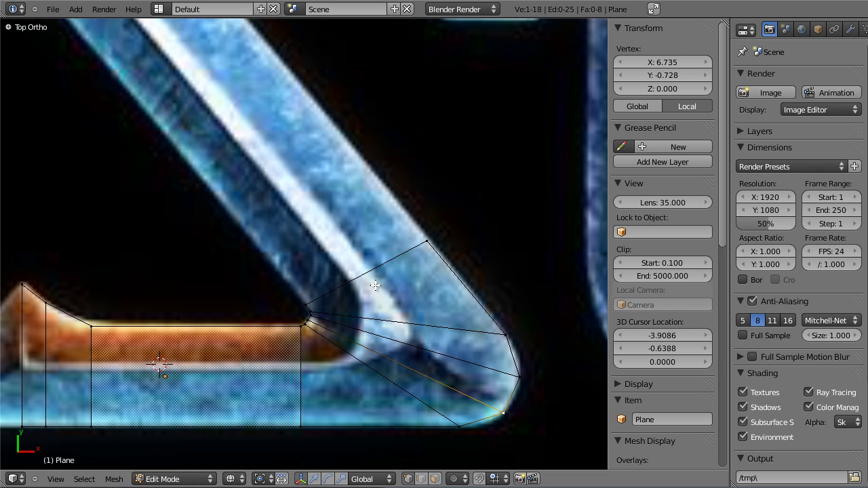
pyautogui.rightClick(407, 269)
pyautogui.press('e')
pyautogui.click(269, 133)
pyautogui.scroll(3, 267, 156)
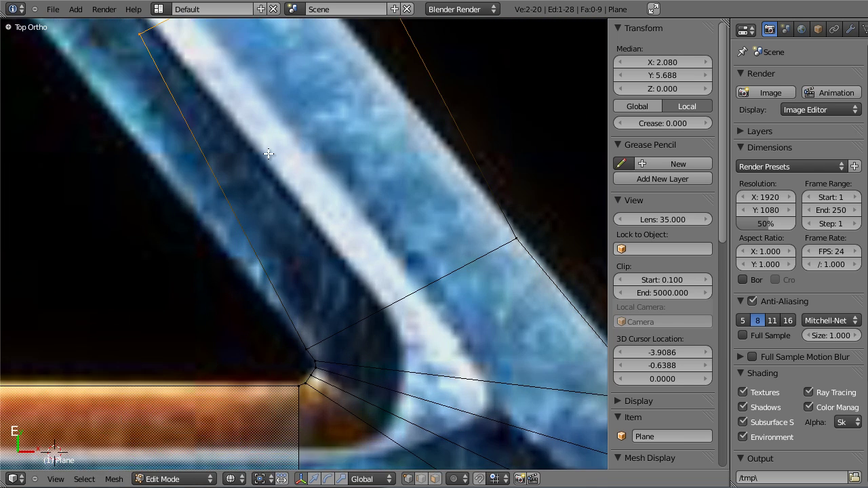
pyautogui.keyDown('shift'); pyautogui.moveTo(277, 166); pyautogui.dragTo(444, 363, button='middle'); pyautogui.keyUp('shift')
pyautogui.scroll(-5, 447, 343)
pyautogui.press('g')
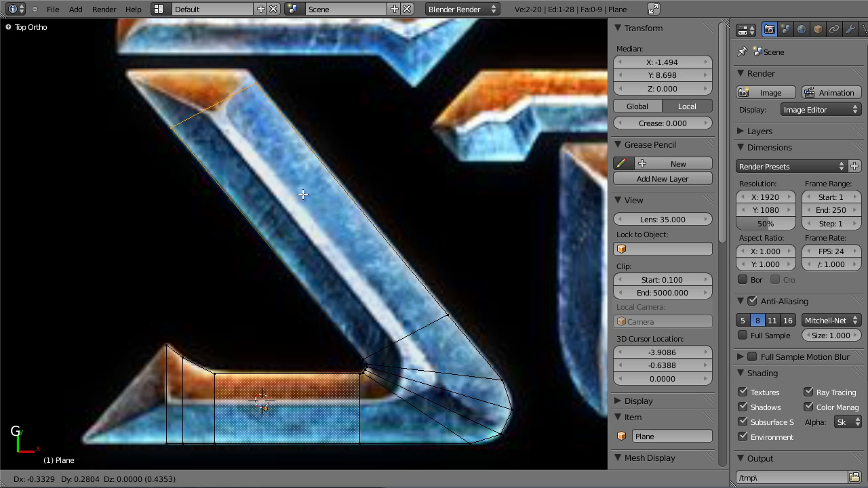
pyautogui.click(288, 188)
# Move the end edge back down the diagonal to about median X -1.395, Y 8.508, where the bevel ridge meets the orange end face
pyautogui.scroll(2, 257, 153)
pyautogui.scroll(-3, 395, 387)
pyautogui.scroll(1, 379, 349)
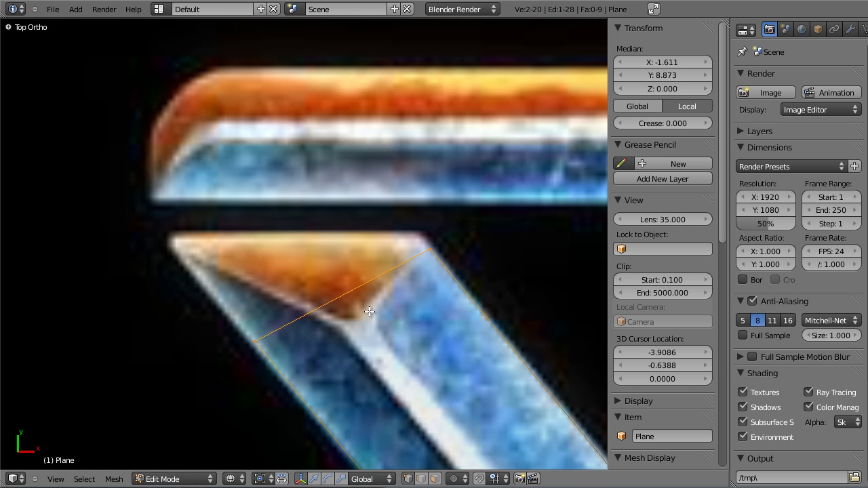
pyautogui.press('g')
pyautogui.click(407, 329)
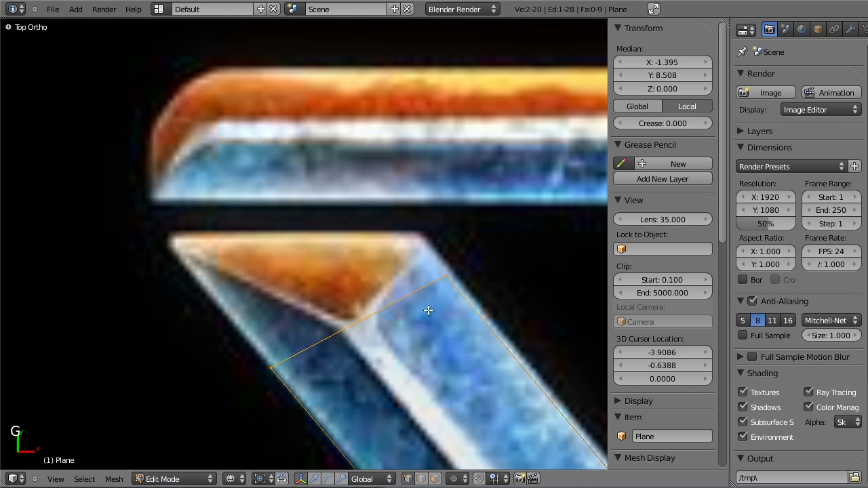
pyautogui.rightClick(441, 280)
# Add a lengthwise loop cut through the whole S strip and slide it by about 0.22 toward the inner side, along the white bevel
pyautogui.scroll(-4, 399, 289)
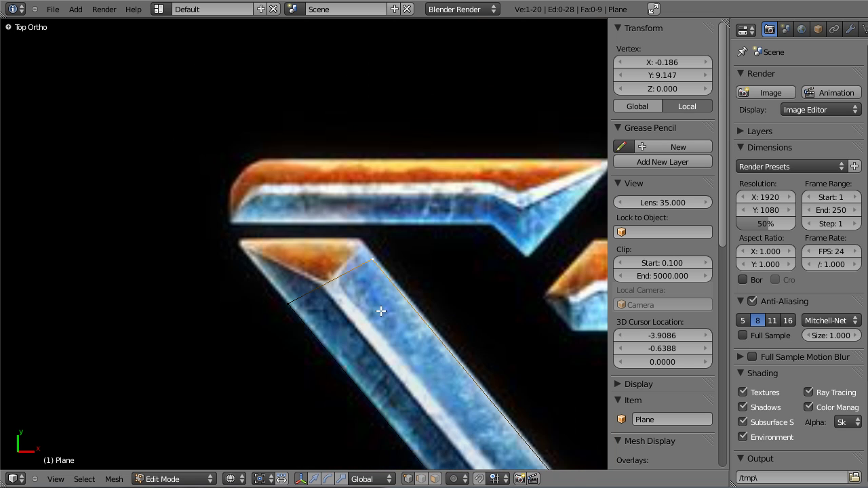
pyautogui.scroll(5, 426, 294)
pyautogui.keyDown('shift'); pyautogui.moveTo(426, 294); pyautogui.dragTo(303, 229, button='middle'); pyautogui.keyUp('shift')
pyautogui.scroll(-4, 335, 244)
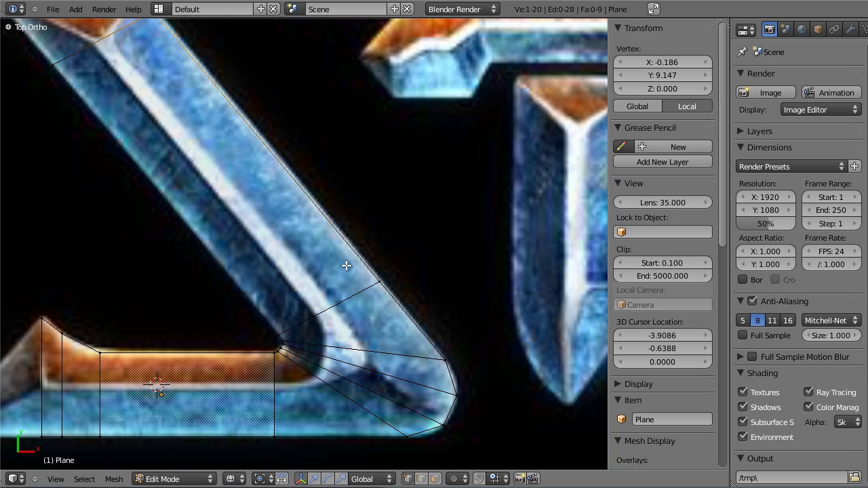
pyautogui.scroll(4, 381, 269)
pyautogui.keyDown('shift'); pyautogui.moveTo(399, 259); pyautogui.dragTo(416, 302, button='middle'); pyautogui.keyUp('shift')
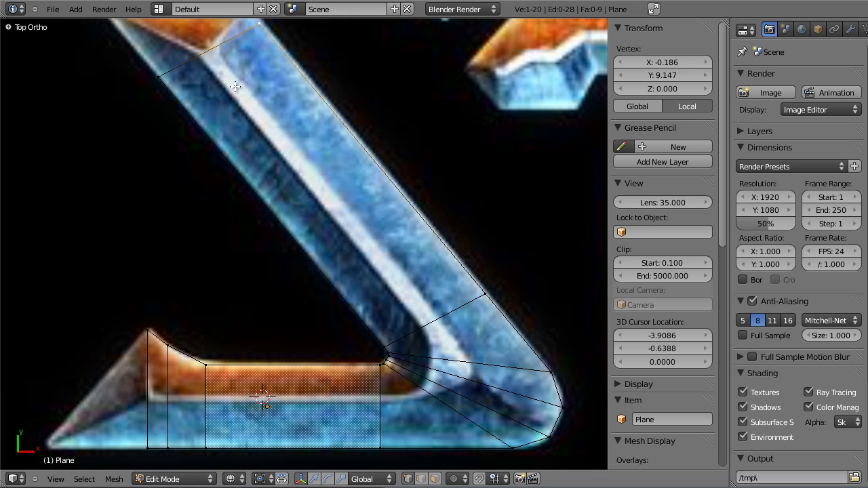
pyautogui.press('a')
pyautogui.press('a')
pyautogui.press('a')
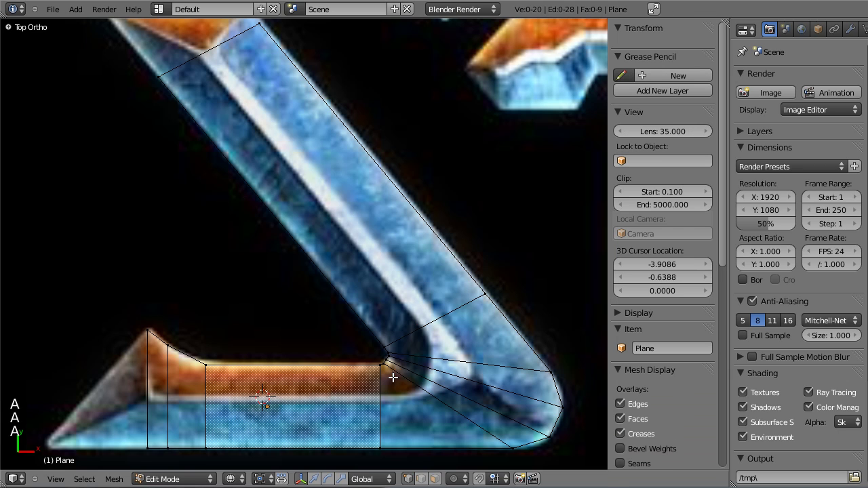
pyautogui.hotkey('ctrl', 'r')
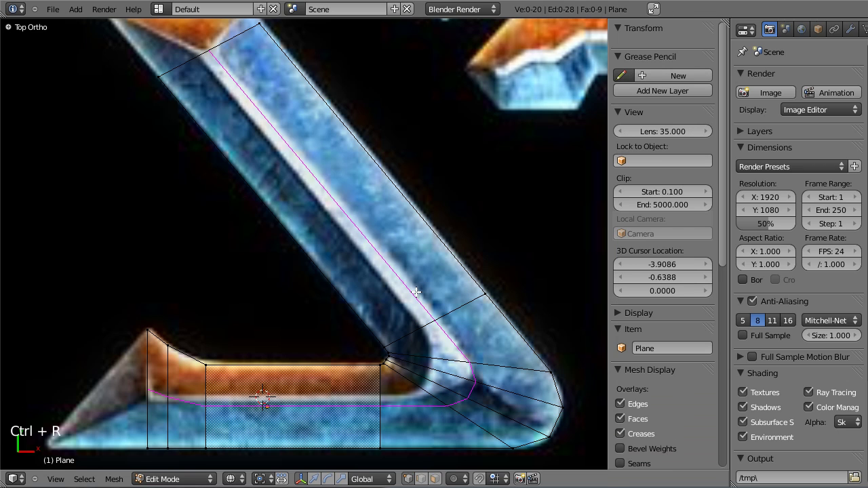
pyautogui.click(368, 406)
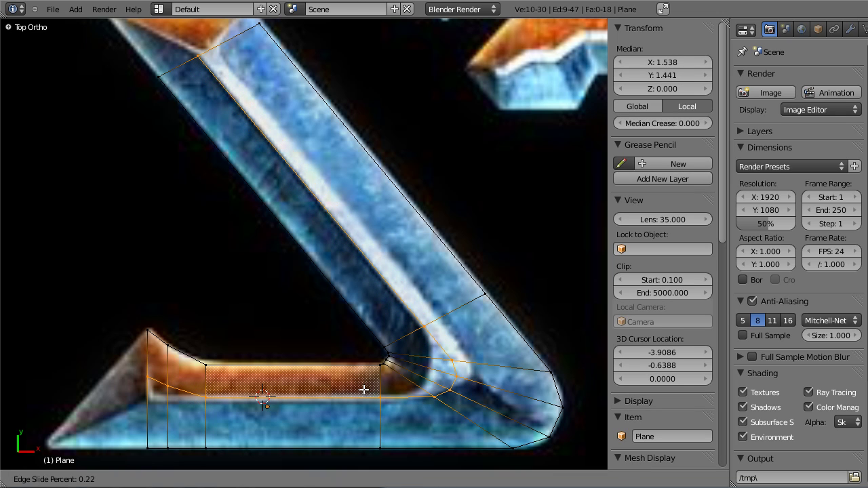
pyautogui.click(364, 389)
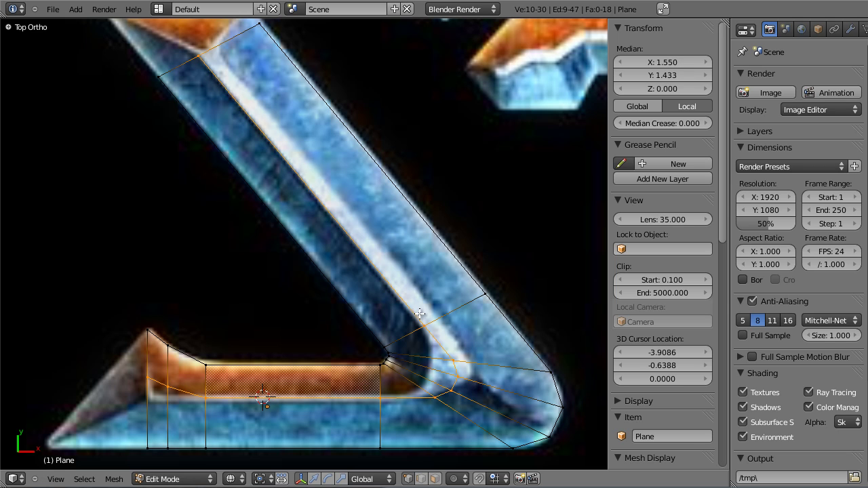
# Try to move the loop's upper corner vertex freely to about X 3.931, Y 1.215 on the bevel's rounded corner
pyautogui.scroll(3, 422, 310)
pyautogui.rightClick(421, 292)
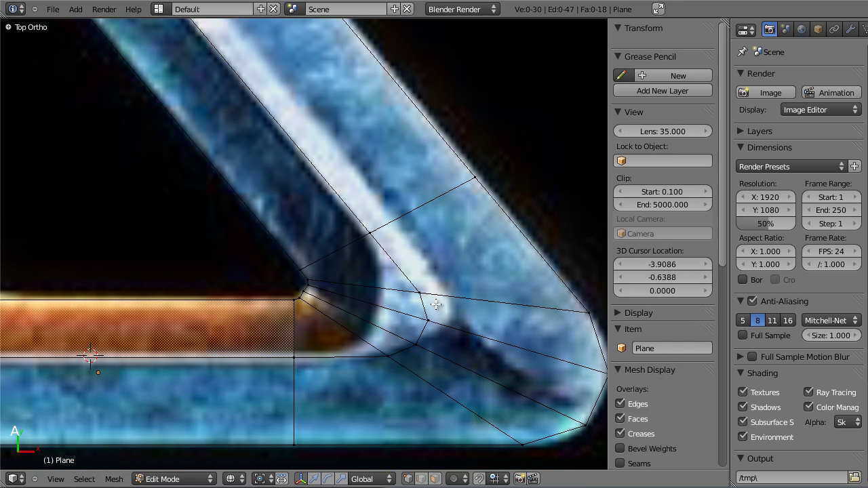
pyautogui.rightClick(326, 281)
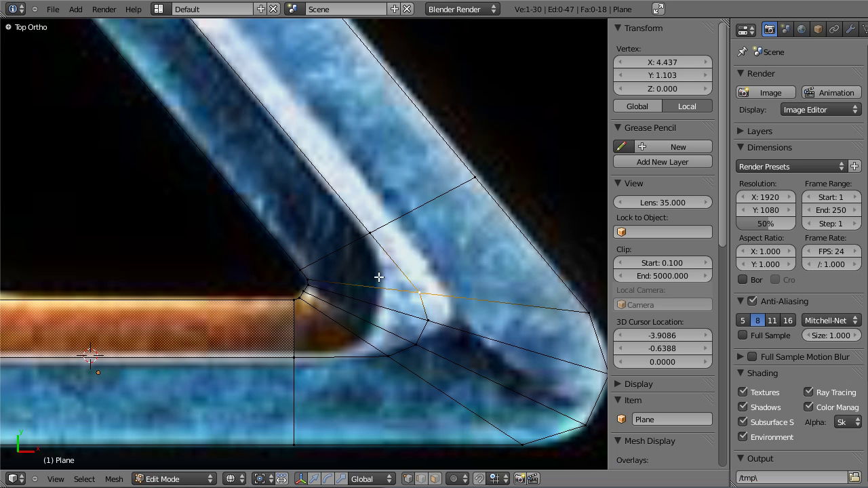
pyautogui.press('g')
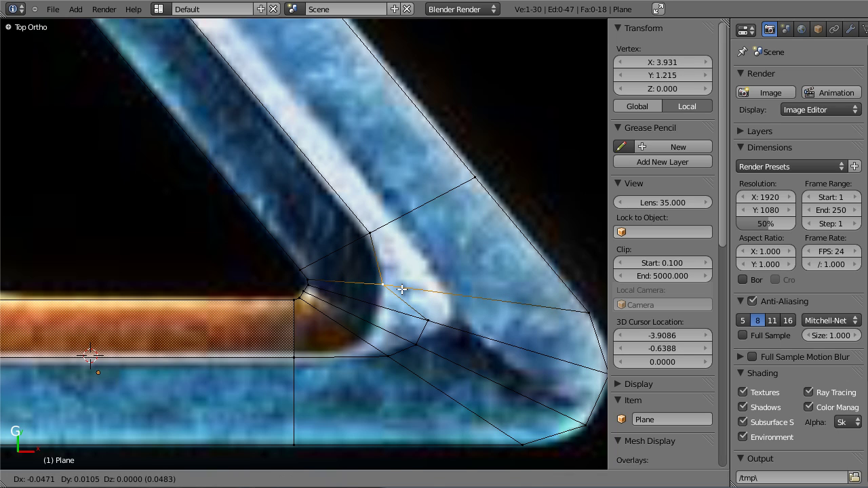
pyautogui.click(401, 289)
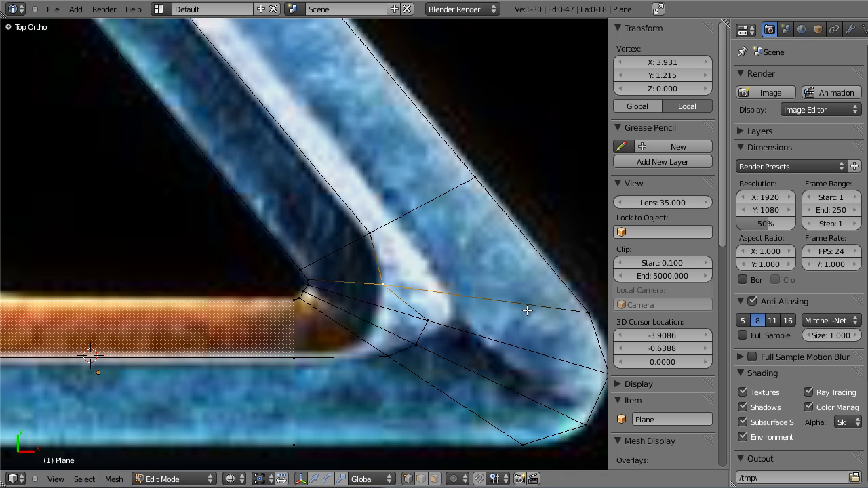
pyautogui.hotkey('ctrl', 'z')
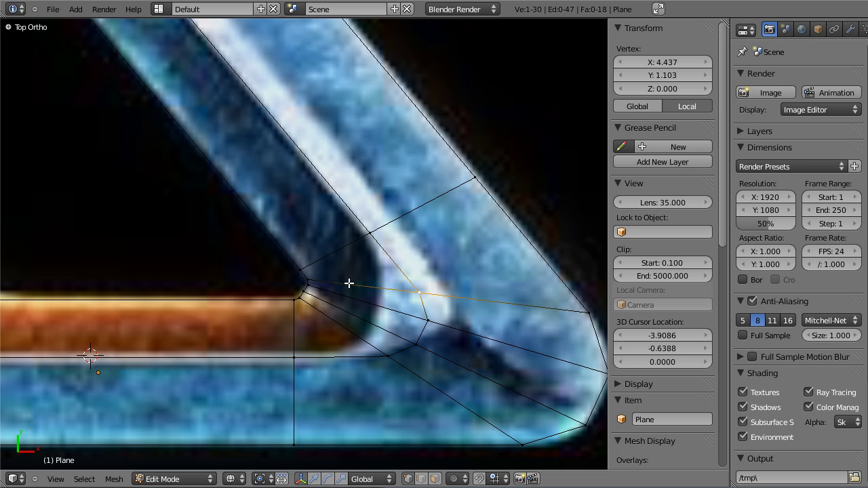
# Snap the 3D cursor to the inner corner vertex at about X 2.889, Y 1.288 and set the pivot point to 3D Cursor
pyautogui.rightClick(304, 279)
pyautogui.press('g')
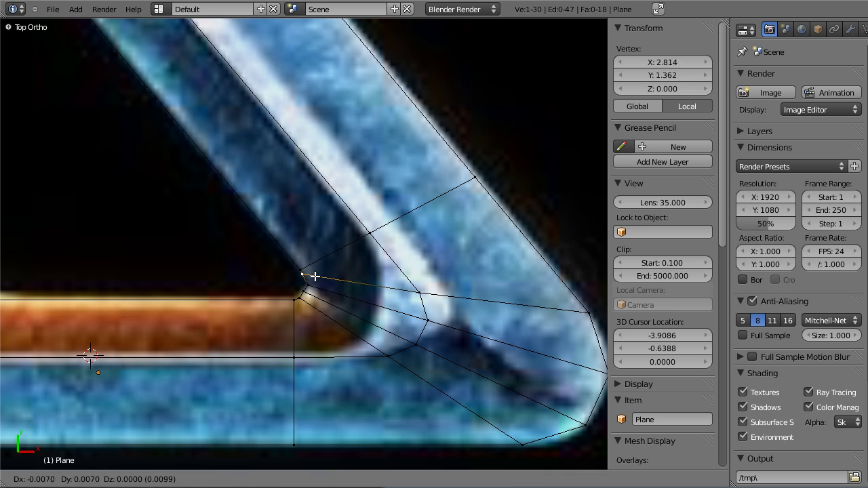
pyautogui.click(318, 280)
pyautogui.hotkey('shift', 's')
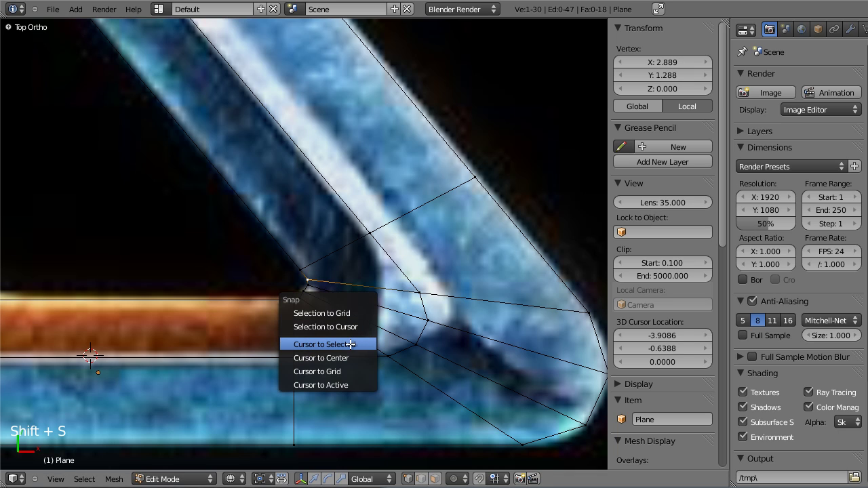
pyautogui.click(351, 344)
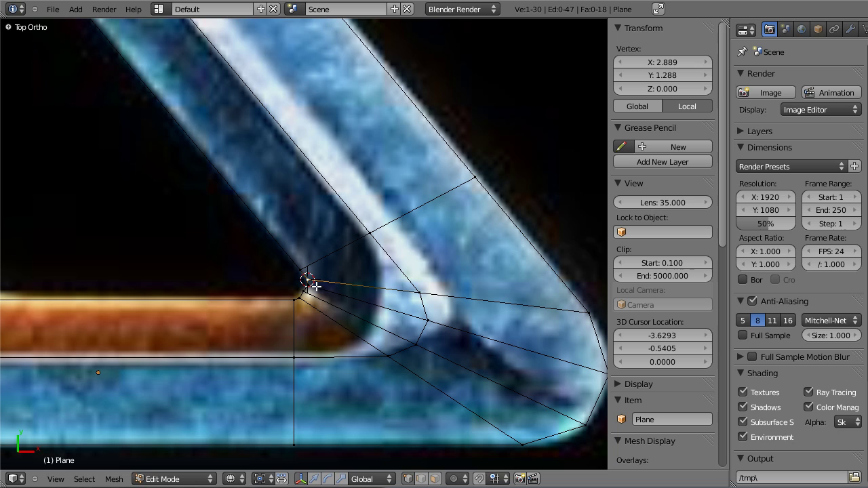
pyautogui.click(263, 478)
pyautogui.click(284, 452)
# Scale the loop's upper corner vertex toward the 3D cursor to about X 3.9, onto the bevel's rounded inner corner
pyautogui.rightClick(419, 293)
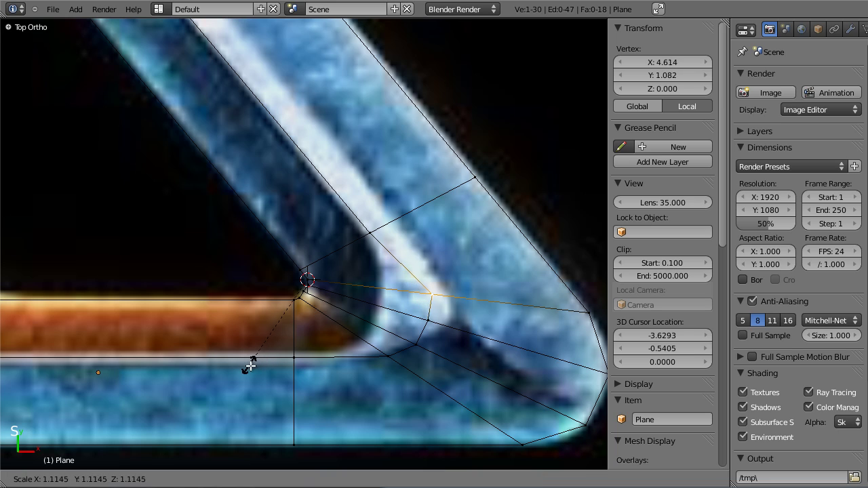
pyautogui.click(277, 333)
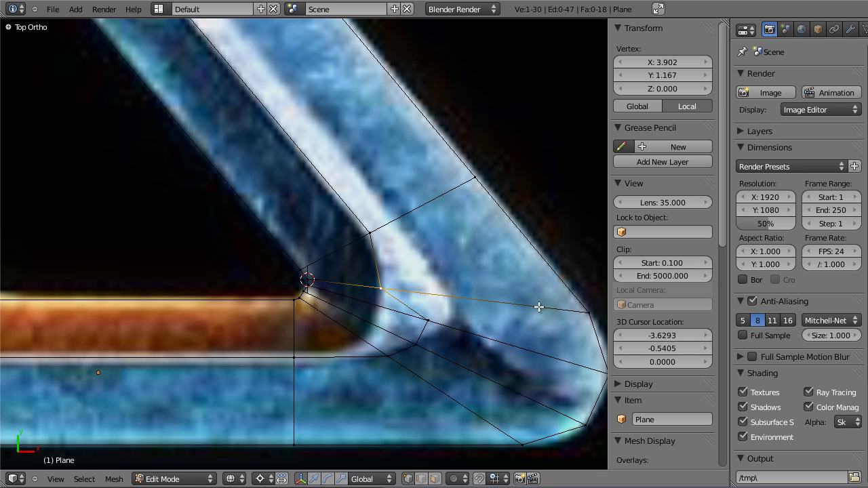
pyautogui.press('s')
pyautogui.click(465, 293)
# Snap the 3D cursor to the next inner corner vertex and scale its matching loop vertex toward it by about 0.58
pyautogui.hotkey('shift', 's')
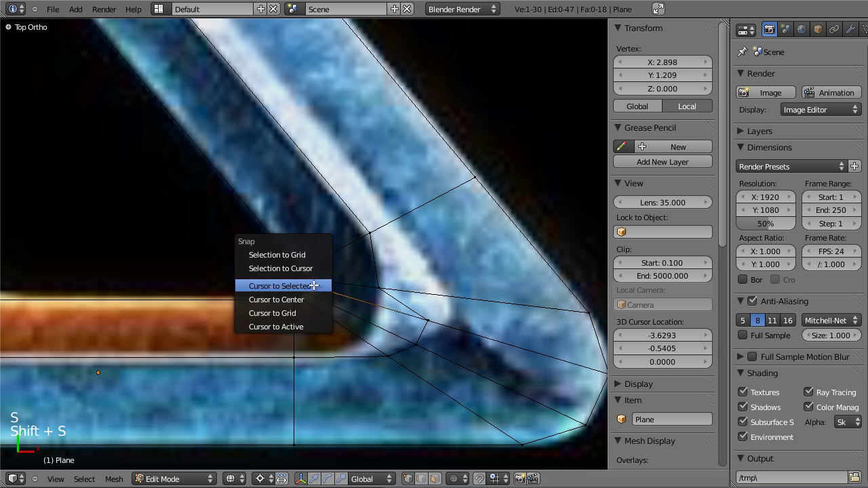
pyautogui.click(317, 286)
pyautogui.press('s')
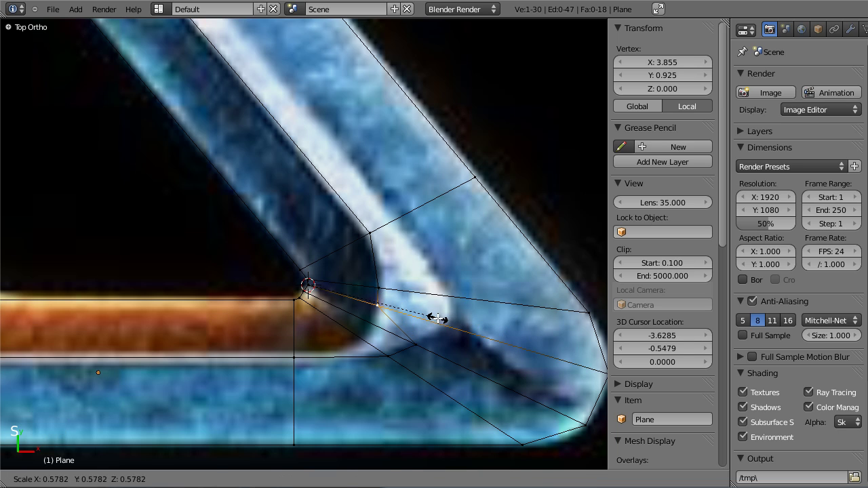
pyautogui.click(284, 287)
# Scale the loop's third corner vertex toward its matching inner corner vertex, onto the bevel's rounded inner line
pyautogui.rightClick(415, 347)
pyautogui.press('s')
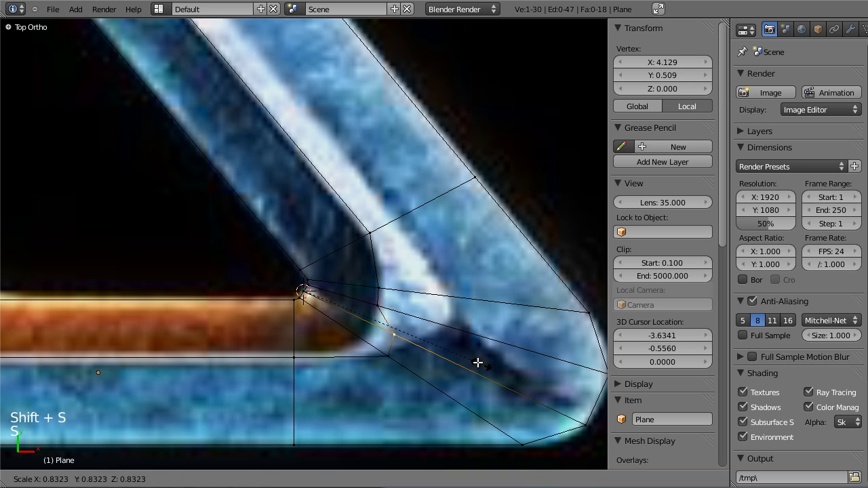
pyautogui.click(437, 349)
# Snap the 3D cursor to the lowest inner corner vertex and scale its matching loop vertex toward it by about 0.71
pyautogui.rightClick(300, 297)
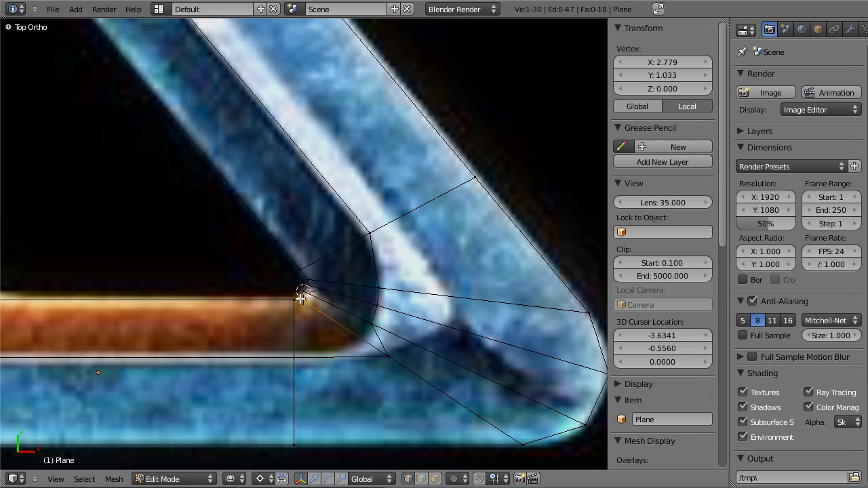
pyautogui.hotkey('shift', 's')
pyautogui.click(301, 296)
pyautogui.rightClick(386, 353)
pyautogui.press('s')
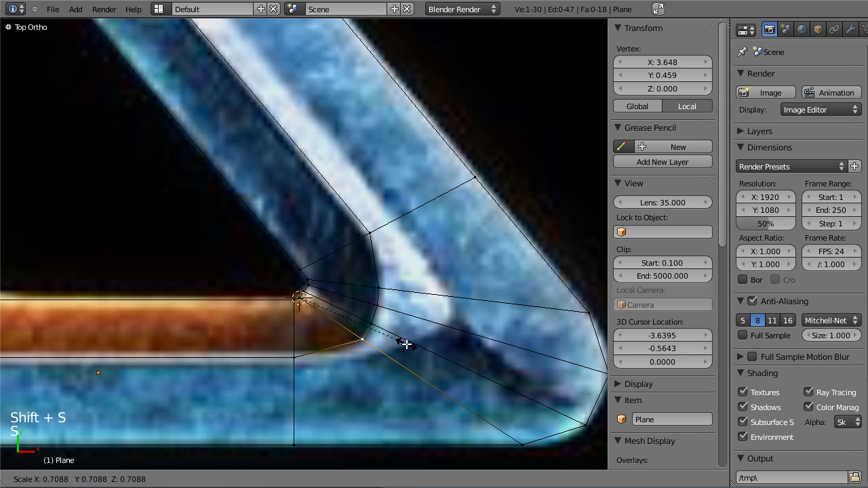
pyautogui.click(405, 345)
# Move the two loop vertices along the bottom bar's straight section up along Y to a median of about 0.294
pyautogui.scroll(-1, 316, 341)
pyautogui.press('a')
pyautogui.press('a')
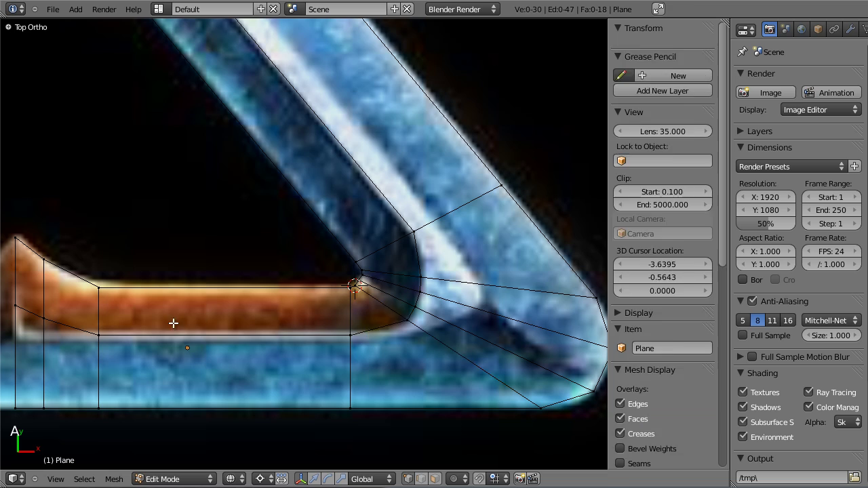
pyautogui.press('a')
pyautogui.press('b')
pyautogui.moveTo(78, 297); pyautogui.dragTo(370, 378)
pyautogui.press('g')
pyautogui.press('y')
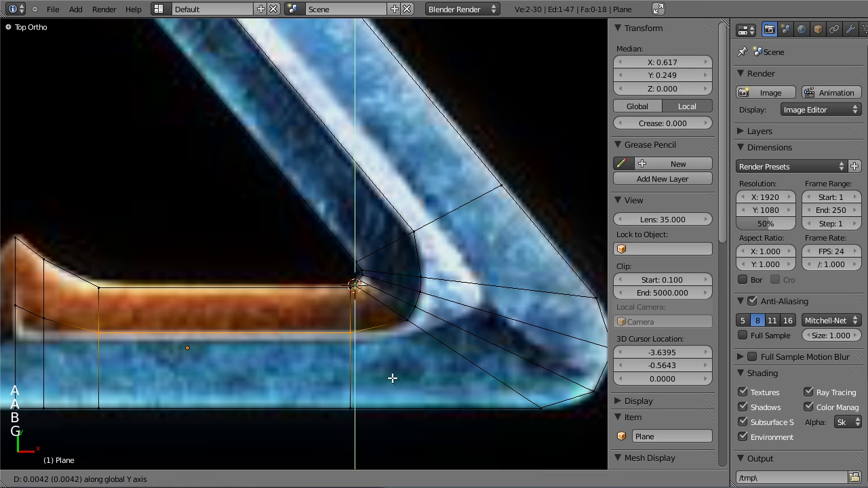
pyautogui.click(394, 373)
# Move the two loop vertices at the bottom bar's tail end down along Y to the top of the white line
pyautogui.scroll(2, 339, 349)
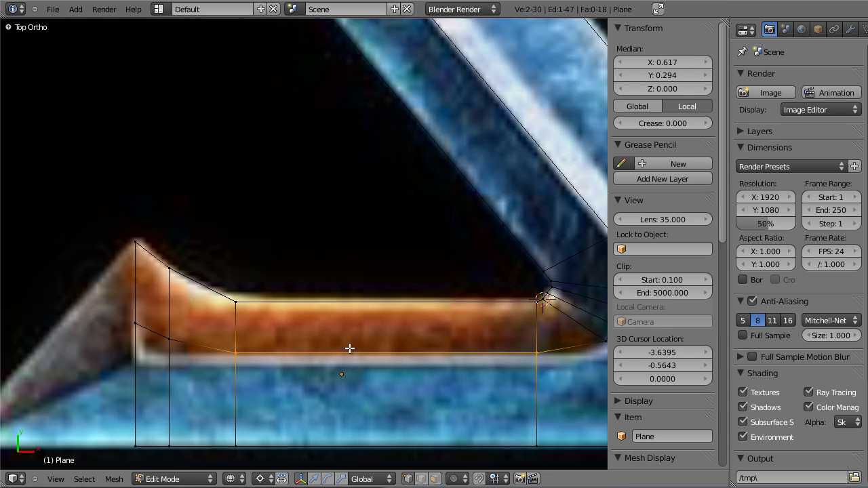
pyautogui.press('a')
pyautogui.press('b')
pyautogui.moveTo(88, 327); pyautogui.dragTo(171, 389)
pyautogui.press('g')
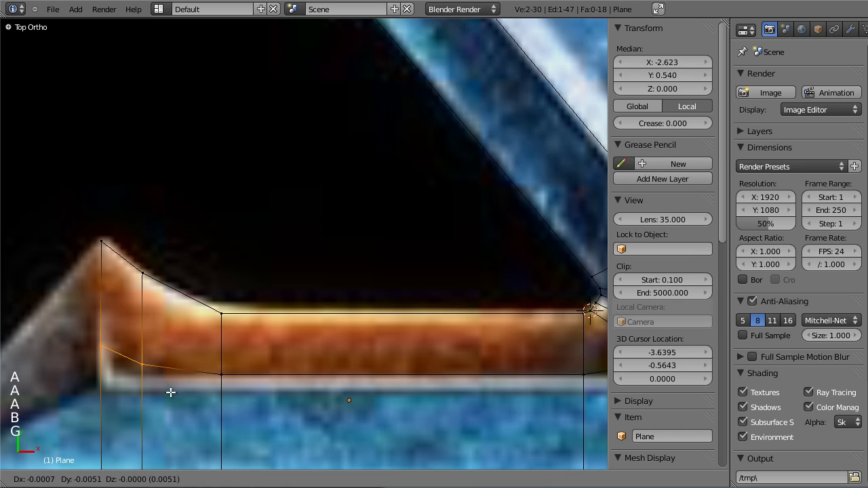
pyautogui.press('y')
pyautogui.click(182, 399)
# Move the loop's outermost vertex at the bottom bar's tail down along Y to about 0.329
pyautogui.press('a')
pyautogui.press('b')
pyautogui.moveTo(75, 334); pyautogui.dragTo(112, 380)
pyautogui.press('g')
pyautogui.press('y')
pyautogui.click(137, 398)
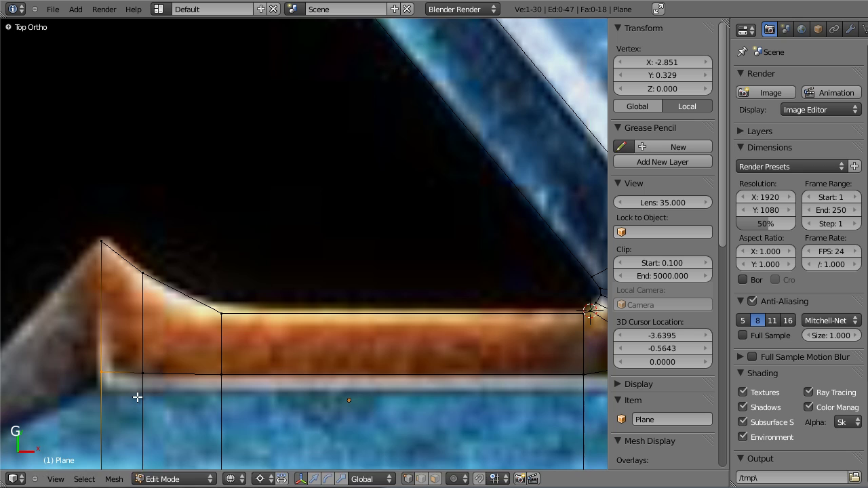
# Add a second loop cut between the first loop and the S's outer edge, sliding it by about 0.48
pyautogui.scroll(-4, 424, 384)
pyautogui.scroll(1, 425, 383)
pyautogui.press('a')
pyautogui.press('a')
pyautogui.press('a')
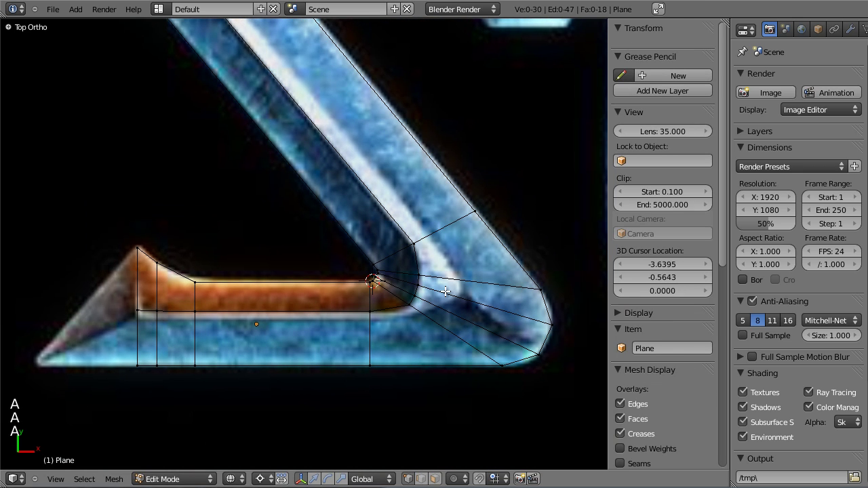
pyautogui.hotkey('ctrl', 'r')
pyautogui.click(448, 302)
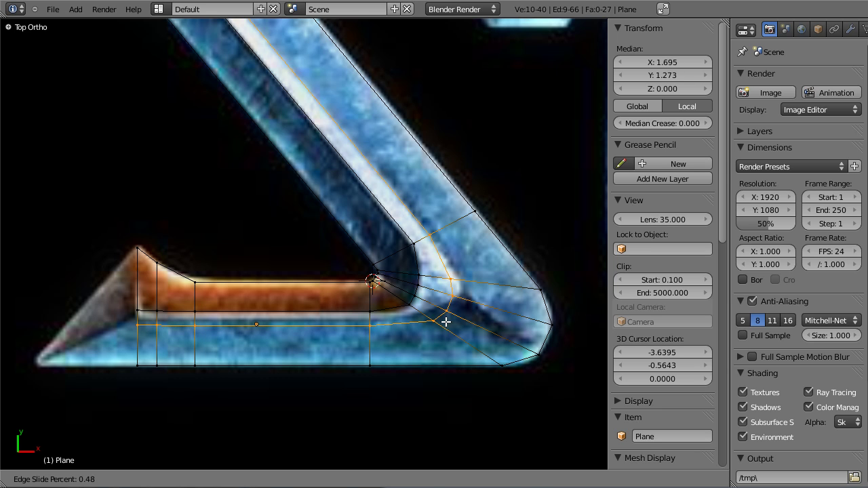
pyautogui.click(446, 321)
# Snap the 3D cursor to the first inner corner vertex and scale the second loop's matching vertex outward onto the white band's edge
pyautogui.scroll(8, 446, 321)
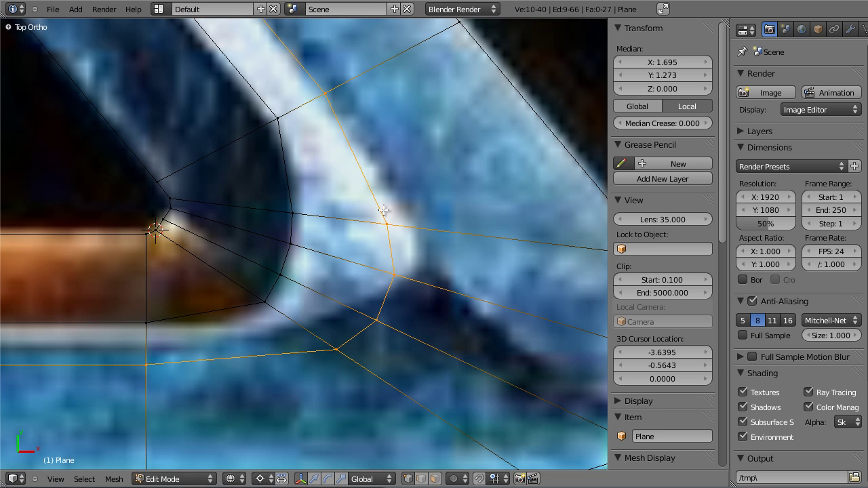
pyautogui.rightClick(384, 209)
pyautogui.rightClick(174, 197)
pyautogui.hotkey('shift', 's')
pyautogui.click(176, 198)
pyautogui.rightClick(426, 229)
pyautogui.press('s')
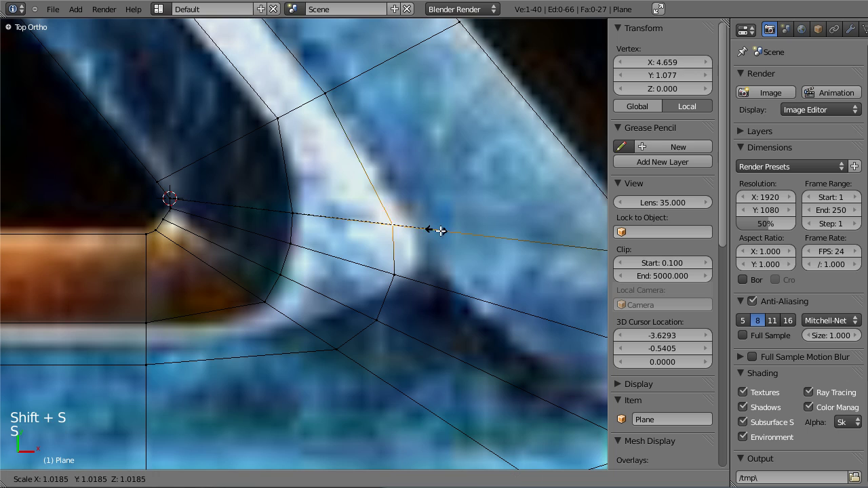
pyautogui.click(455, 234)
# Snap the 3D cursor to the second inner corner vertex and scale the second loop's matching vertex slightly outward from it
pyautogui.rightClick(171, 206)
pyautogui.hotkey('shift', 's')
pyautogui.click(171, 208)
pyautogui.rightClick(396, 274)
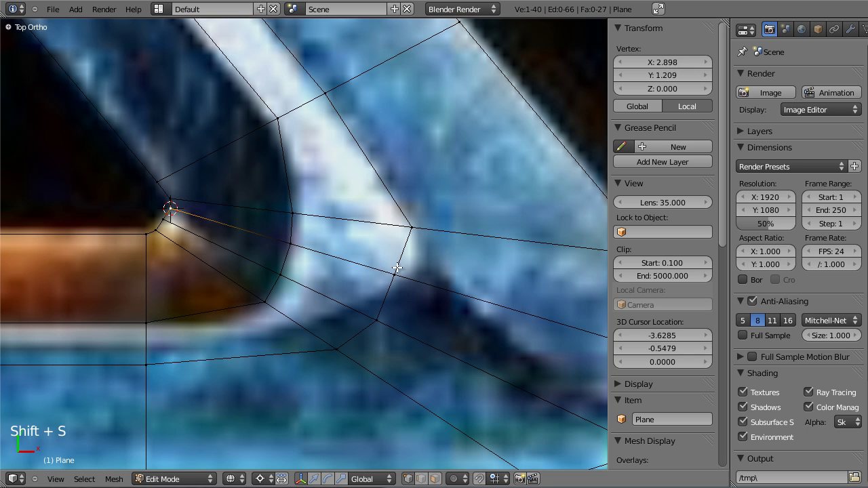
pyautogui.press('s')
pyautogui.click(414, 271)
# Snap the 3D cursor to the third inner corner vertex and scale the second loop's matching vertex to about X 4.309, Y 0.423
pyautogui.rightClick(165, 216)
pyautogui.hotkey('shift', 's')
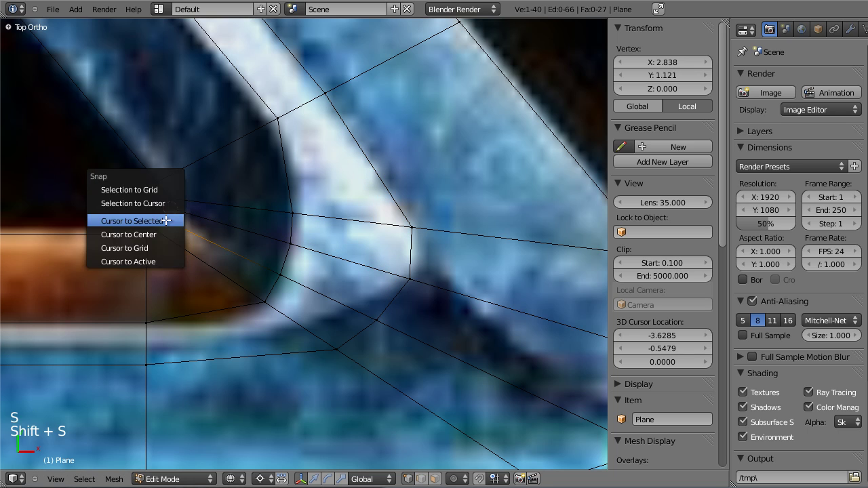
pyautogui.click(163, 223)
pyautogui.rightClick(377, 319)
pyautogui.press('s')
pyautogui.click(436, 324)
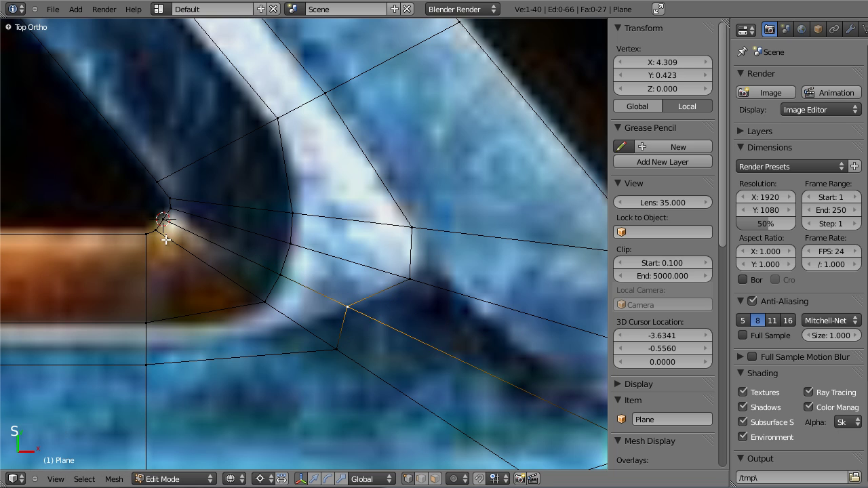
# Try to scale the second loop's lowest corner vertex toward its matching inner corner vertex
pyautogui.rightClick(155, 231)
pyautogui.hotkey('shift', 's')
pyautogui.click(157, 229)
pyautogui.rightClick(332, 342)
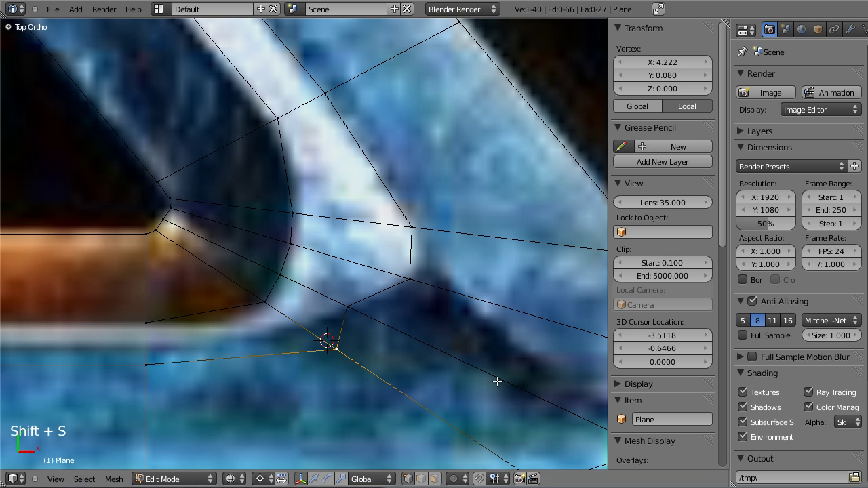
pyautogui.press('s')
pyautogui.click(536, 399)
# Snap the 3D cursor to the lowest inner corner vertex and scale the second loop's matching vertex to about X 3.943, Y 0.264
pyautogui.rightClick(155, 231)
pyautogui.hotkey('shift', 's')
pyautogui.click(156, 229)
pyautogui.rightClick(334, 346)
pyautogui.press('s')
pyautogui.click(411, 360)
pyautogui.scroll(-3, 301, 292)
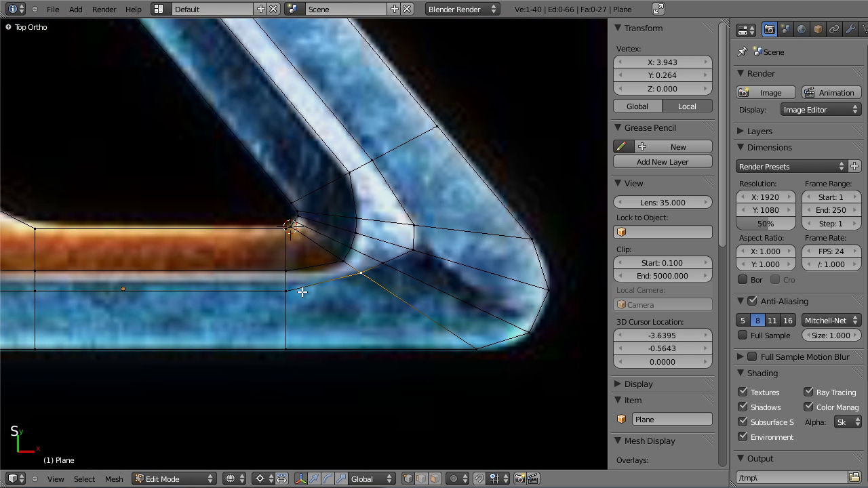
pyautogui.rightClick(280, 224)
pyautogui.hotkey('shift', 's')
pyautogui.click(281, 224)
pyautogui.rightClick(288, 302)
pyautogui.scroll(-4, 186, 287)
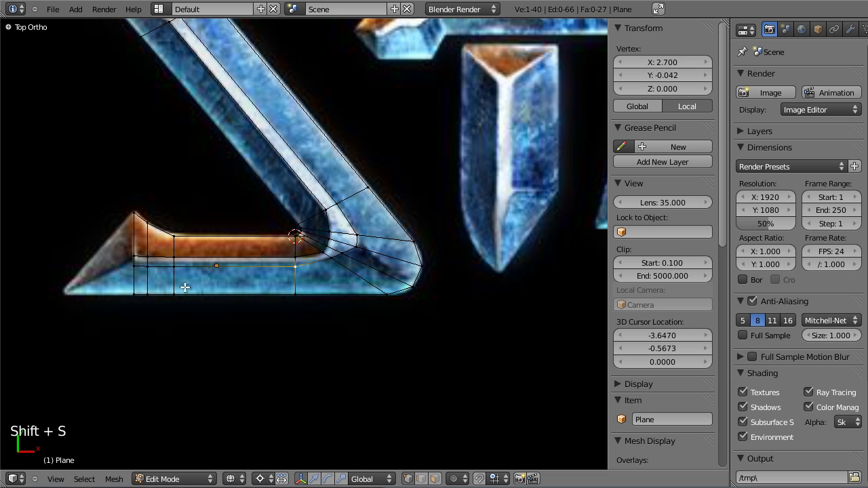
# Move the four second-loop vertices along the bottom bar up along Y to a median of about 0.127
pyautogui.keyDown('shift'); pyautogui.moveTo(183, 287); pyautogui.dragTo(248, 283, button='middle'); pyautogui.keyUp('shift')
pyautogui.scroll(3, 247, 283)
pyautogui.press('a')
pyautogui.press('b')
pyautogui.moveTo(129, 266); pyautogui.dragTo(457, 320)
pyautogui.scroll(2, 457, 319)
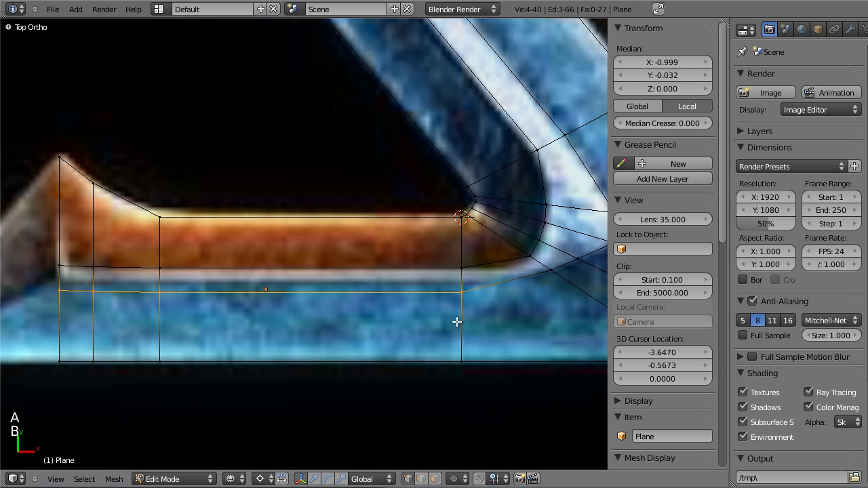
pyautogui.press('g')
pyautogui.press('y')
pyautogui.click(456, 311)
# Move the bottom bar's lower end vertex out to the tail's pointed tip at about X -5.258, Y -1.000
pyautogui.scroll(-4, 424, 251)
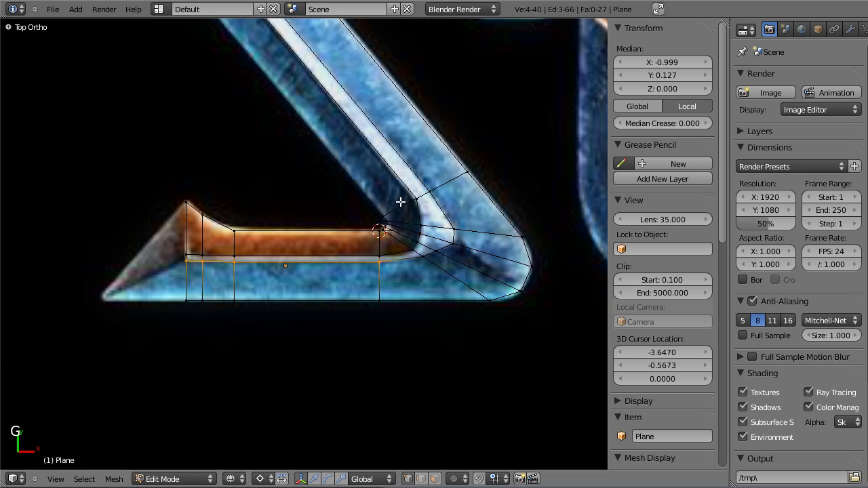
pyautogui.keyDown('shift'); pyautogui.moveTo(403, 207); pyautogui.dragTo(514, 171, button='middle'); pyautogui.keyUp('shift')
pyautogui.scroll(4, 514, 172)
pyautogui.rightClick(278, 280)
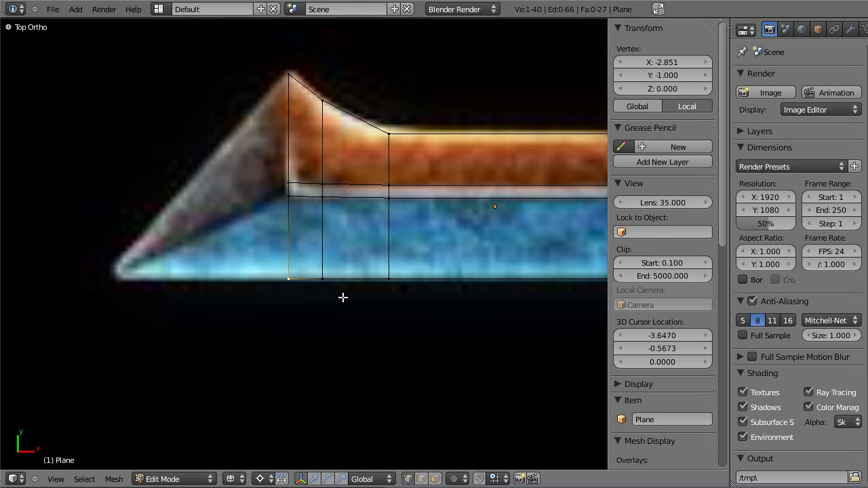
pyautogui.press('g')
pyautogui.click(174, 293)
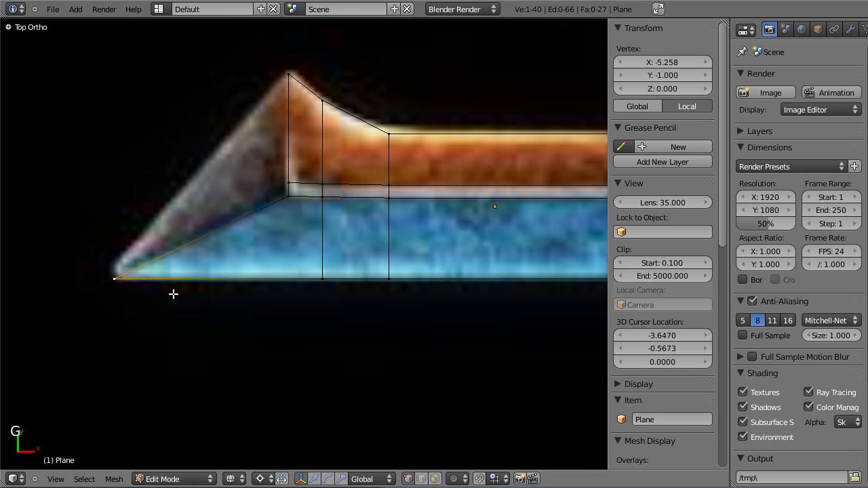
# Try to move the diagonal's top vertex on the outer edge freely onto the upper facet's corner
pyautogui.scroll(-4, 263, 203)
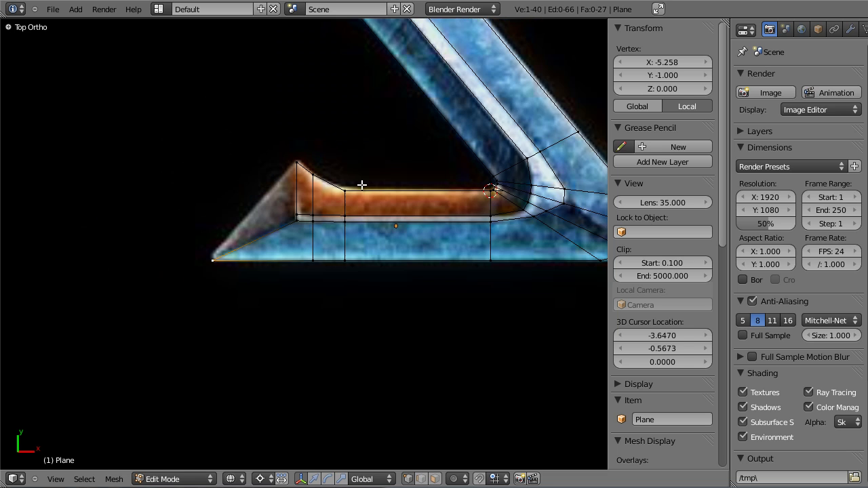
pyautogui.keyDown('shift'); pyautogui.moveTo(361, 139); pyautogui.dragTo(358, 337, button='middle'); pyautogui.keyUp('shift')
pyautogui.keyDown('shift'); pyautogui.moveTo(355, 237); pyautogui.dragTo(365, 369, button='middle'); pyautogui.keyUp('shift')
pyautogui.scroll(3, 393, 332)
pyautogui.rightClick(485, 227)
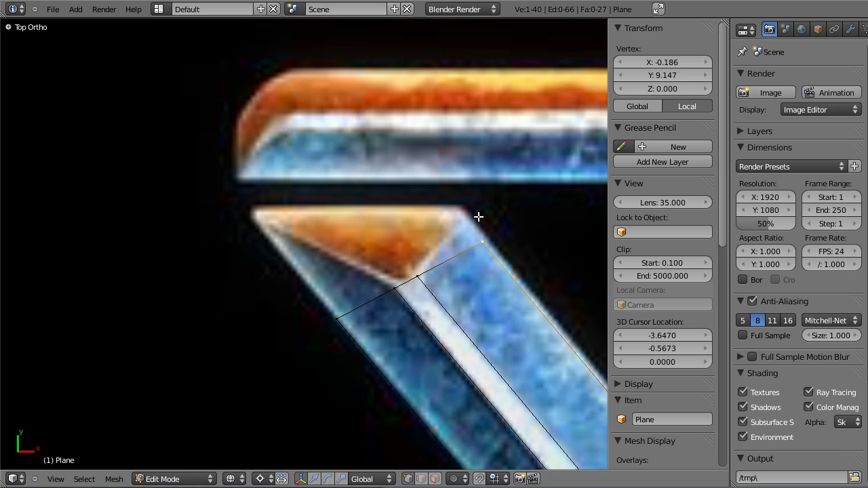
pyautogui.press('g')
pyautogui.rightClick(474, 210)
# Snap the 3D cursor to the outer edge's lower vertex and scale the diagonal's top outer vertex to about X -0.488, Y 9.509
pyautogui.scroll(-2, 502, 285)
pyautogui.scroll(-1, 531, 377)
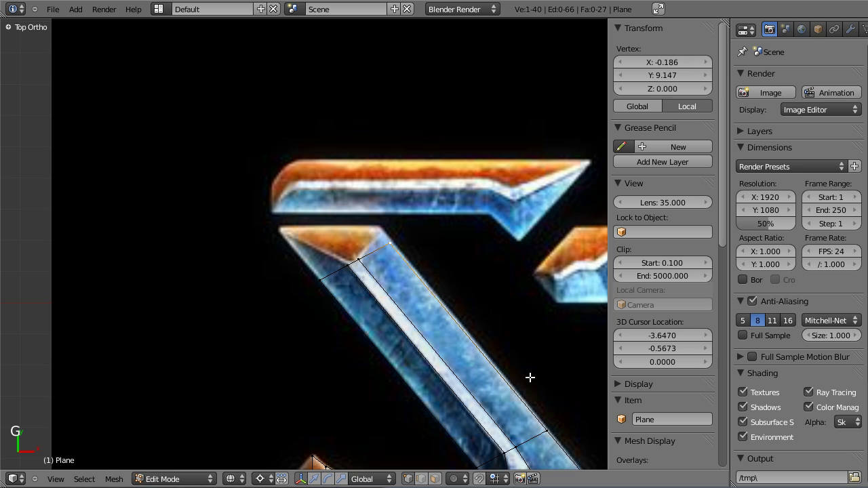
pyautogui.hotkey('shift', 's')
pyautogui.click(561, 423)
pyautogui.scroll(2, 500, 263)
pyautogui.press('s')
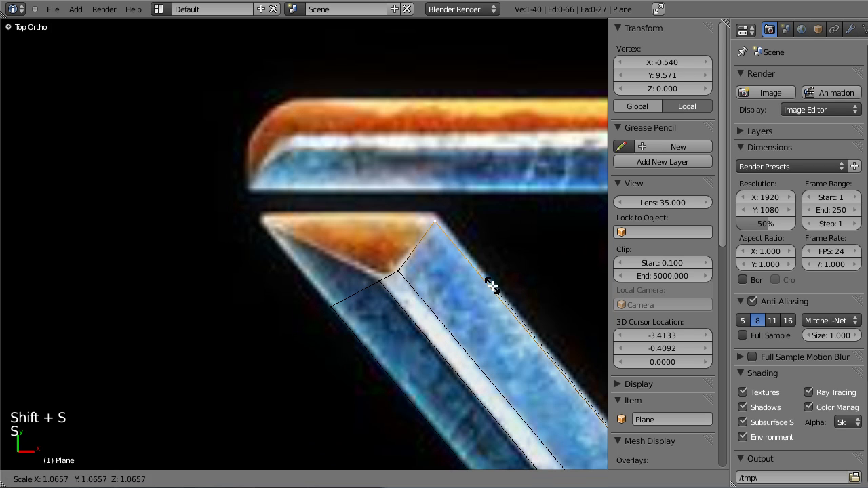
pyautogui.click(492, 289)
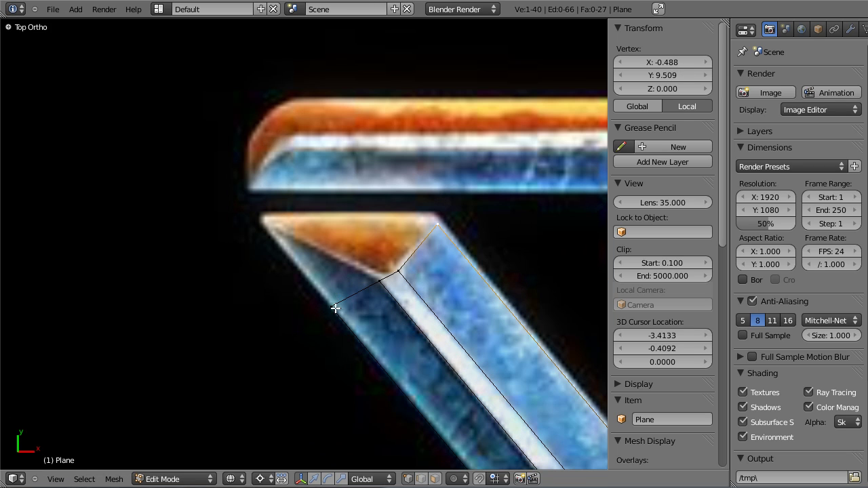
# Snap the 3D cursor to the inner edge's lower vertex and scale the diagonal's top inner vertex to about X -4.073, Y 9.624
pyautogui.scroll(-6, 366, 329)
pyautogui.rightClick(407, 364)
pyautogui.hotkey('shift', 's')
pyautogui.click(405, 363)
pyautogui.scroll(7, 390, 353)
pyautogui.rightClick(324, 318)
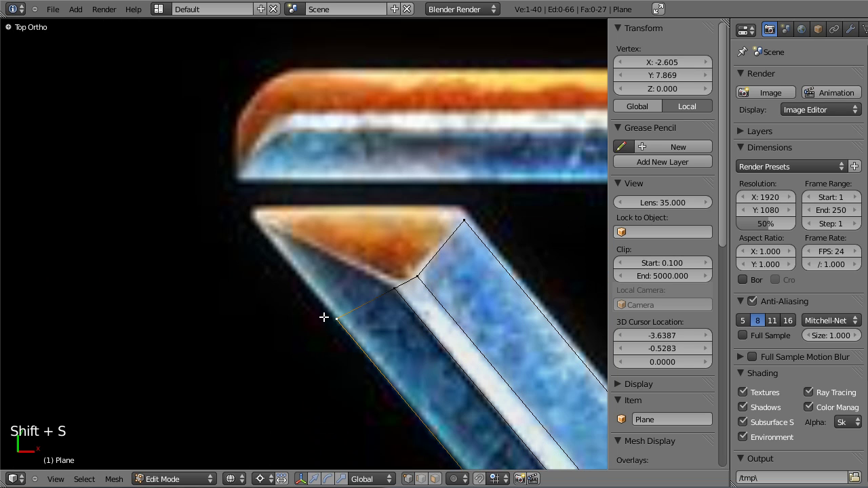
pyautogui.press('s')
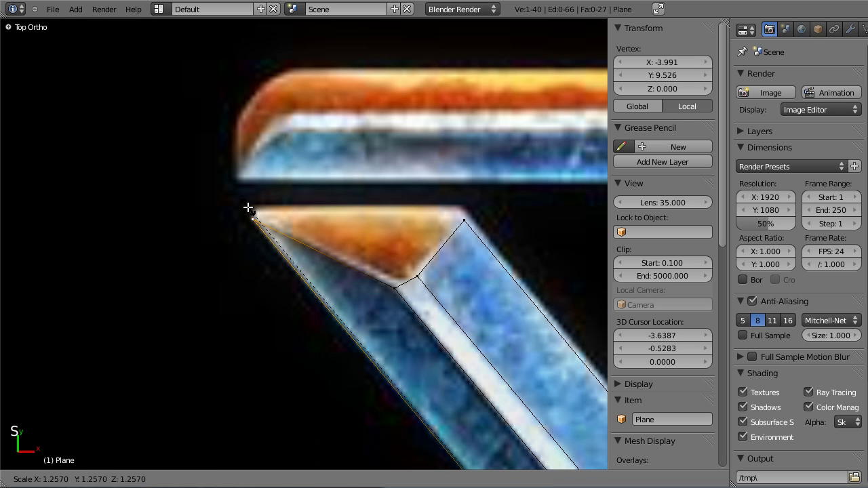
pyautogui.click(248, 207)
pyautogui.press('s')
pyautogui.click(355, 242)
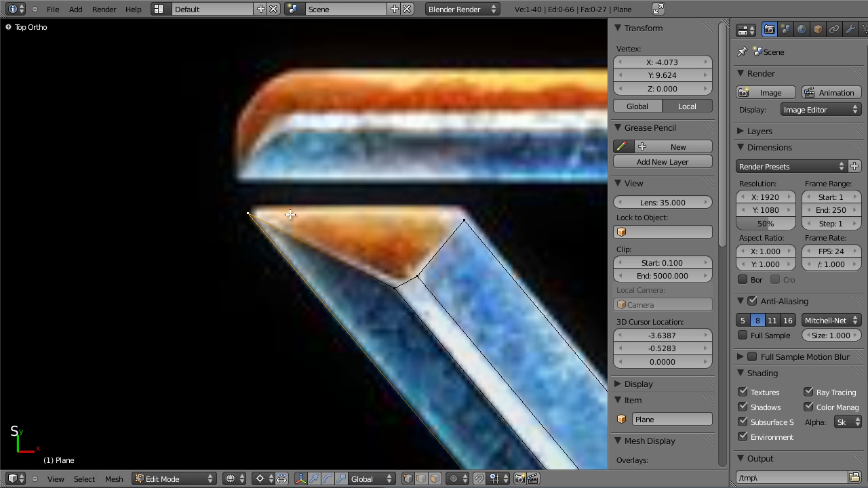
# Fill the orange facet at the diagonal's top with a face between its four end vertices
pyautogui.press('a')
pyautogui.press('a')
pyautogui.press('a')
pyautogui.press('b')
pyautogui.moveTo(213, 181); pyautogui.dragTo(478, 301)
pyautogui.press('f')
pyautogui.press('f')
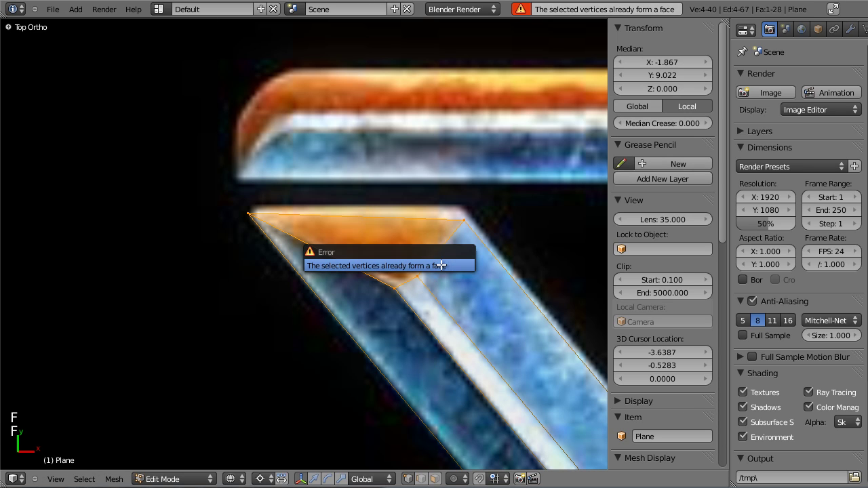
pyautogui.press('a')
pyautogui.press('a')
pyautogui.press('s')
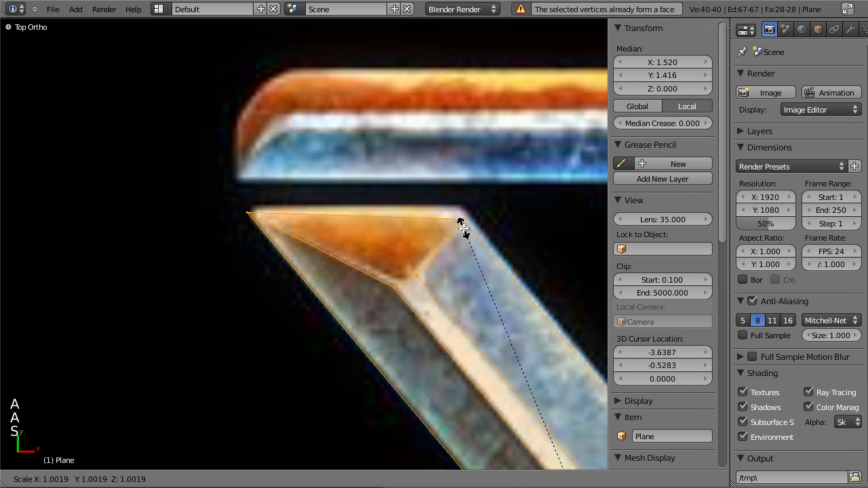
pyautogui.click(461, 226)
# Snap the 3D cursor to the outer edge's lower vertex and scale the diagonal's top outer vertex to about X -0.631, Y 9.679
pyautogui.scroll(-6, 480, 274)
pyautogui.rightClick(485, 344)
pyautogui.hotkey('shift', 's')
pyautogui.click(484, 345)
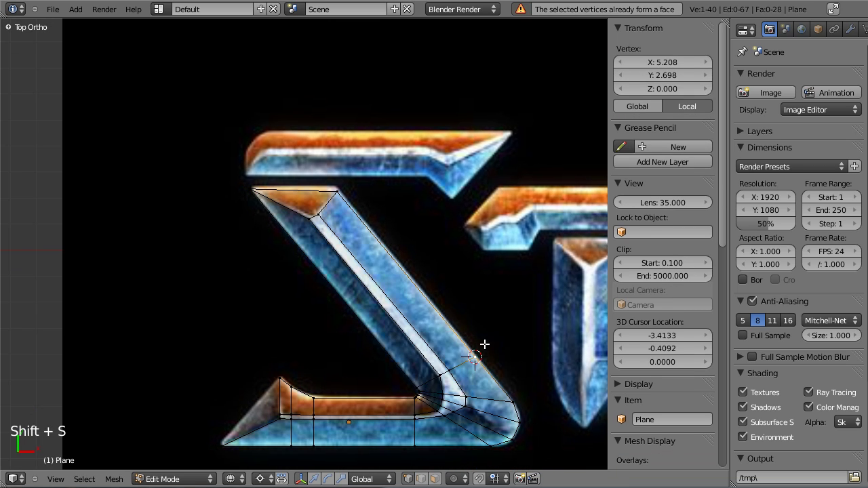
pyautogui.scroll(3, 388, 148)
pyautogui.rightClick(387, 148)
pyautogui.press('s')
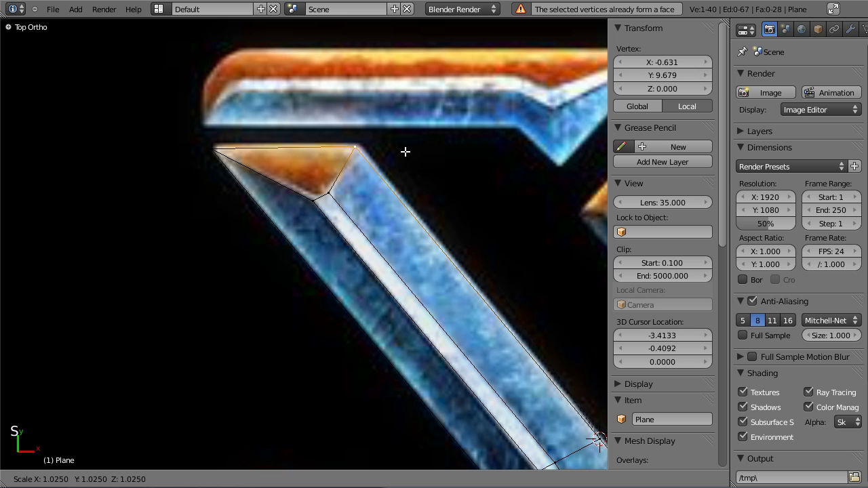
pyautogui.click(403, 152)
pyautogui.rightClick(226, 149)
pyautogui.scroll(-2, 288, 211)
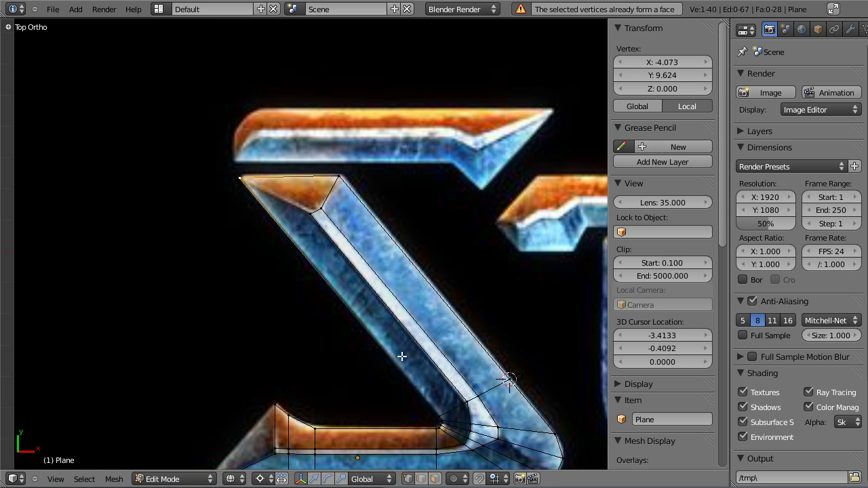
# Snap the 3D cursor to the inner edge's lower vertex and scale the diagonal's top inner vertex to about X -4.139, Y 9.703
pyautogui.rightClick(430, 392)
pyautogui.hotkey('shift', 's')
pyautogui.click(434, 389)
pyautogui.scroll(5, 291, 270)
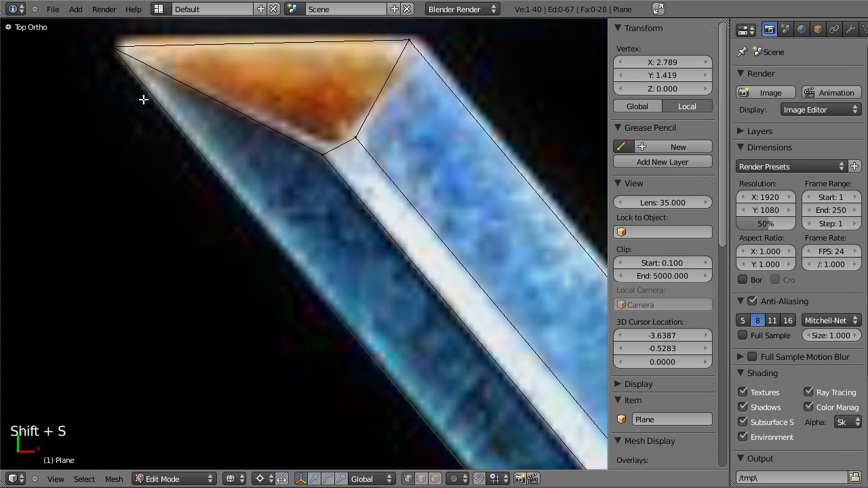
pyautogui.scroll(-1, 143, 99)
pyautogui.rightClick(140, 86)
pyautogui.press('s')
pyautogui.click(136, 86)
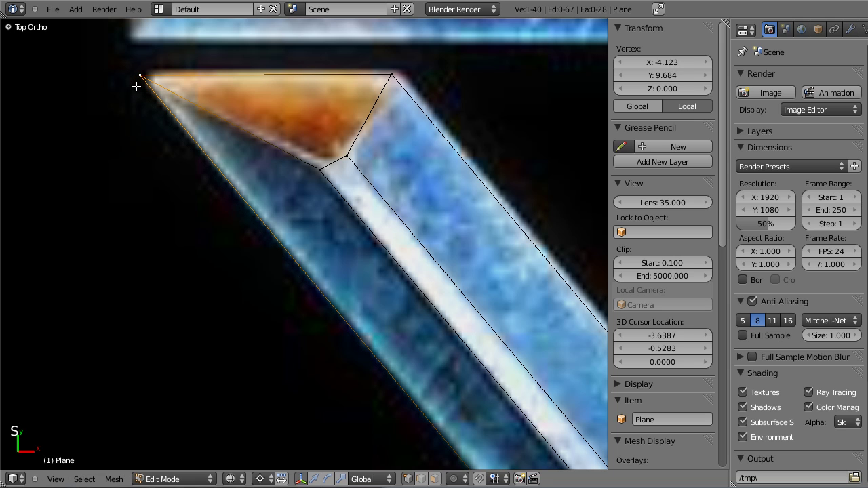
pyautogui.press('s')
pyautogui.click(138, 87)
# Fill the grey triangular facet at the base's pointed end with a face between its four vertices
pyautogui.scroll(-4, 305, 286)
pyautogui.scroll(5, 458, 269)
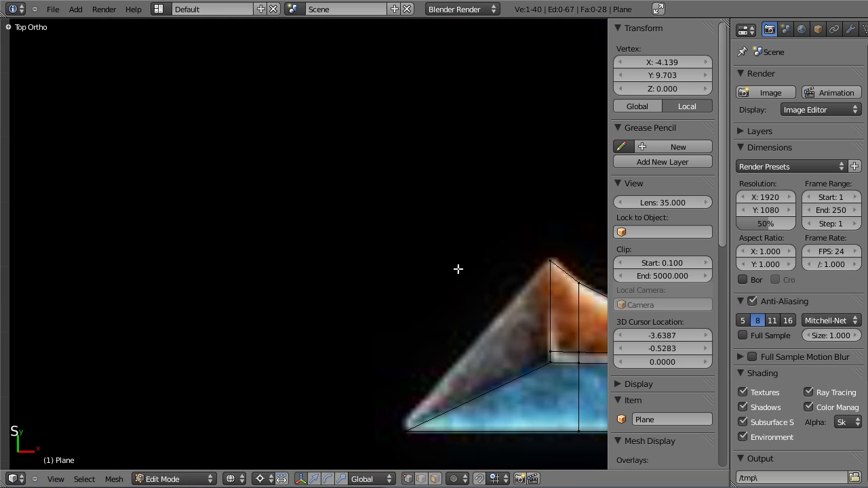
pyautogui.press('a')
pyautogui.press('a')
pyautogui.press('a')
pyautogui.press('b')
pyautogui.moveTo(326, 190); pyautogui.dragTo(575, 465)
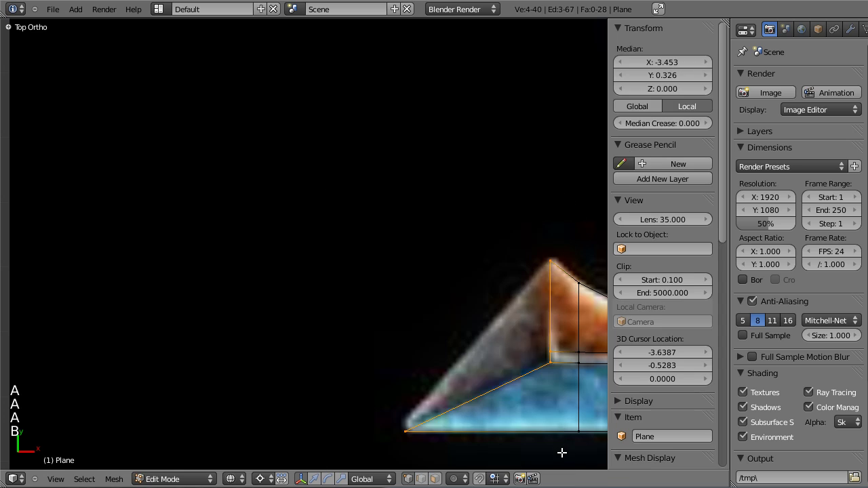
pyautogui.press('f')
pyautogui.press('a')
# Move the base's pointed tip vertex outward along the X axis to about X -5.452
pyautogui.scroll(-2, 507, 420)
pyautogui.rightClick(364, 366)
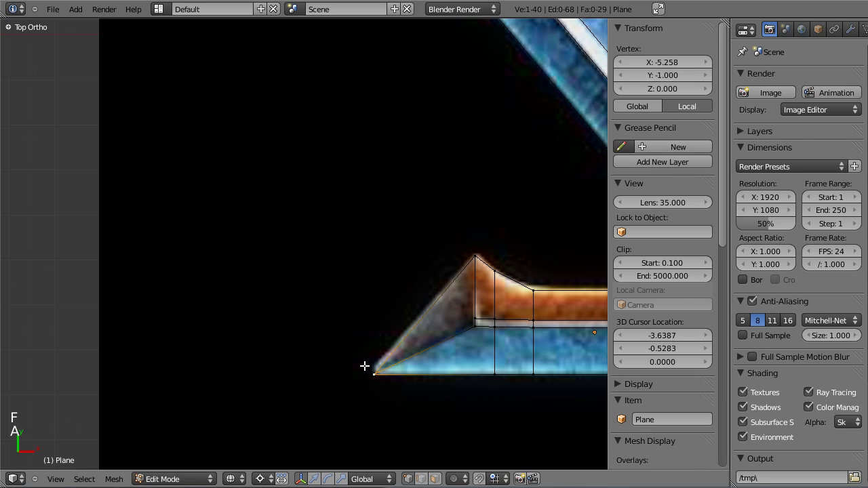
pyautogui.press('g')
pyautogui.press('x')
pyautogui.click(407, 375)
pyautogui.scroll(-3, 406, 375)
pyautogui.scroll(3, 360, 285)
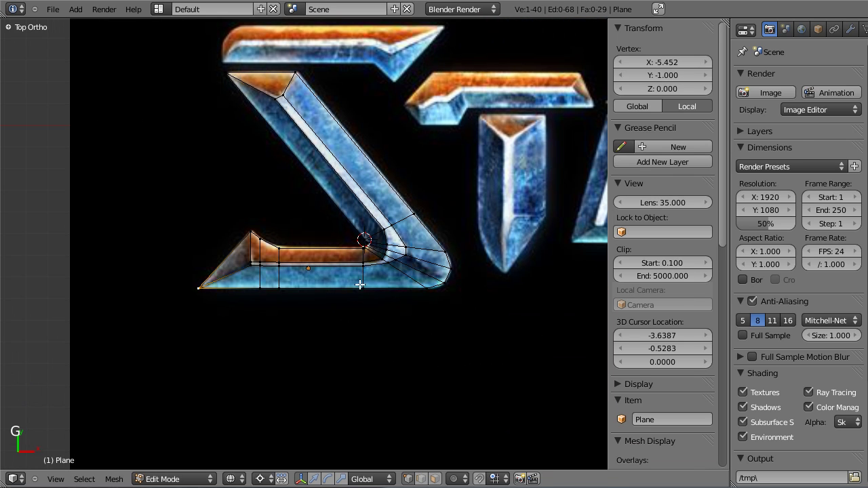
pyautogui.scroll(2, 354, 144)
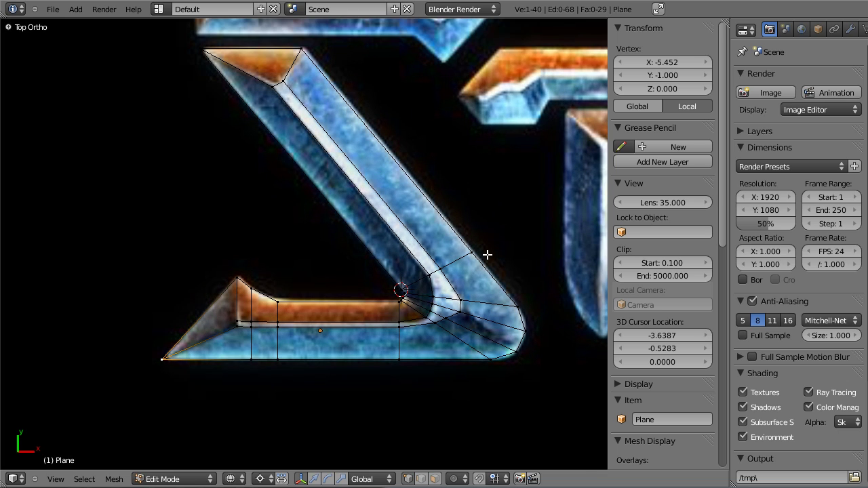
# Set the pivot point to Bounding Box Center and switch the mesh to face selection
pyautogui.click(263, 478)
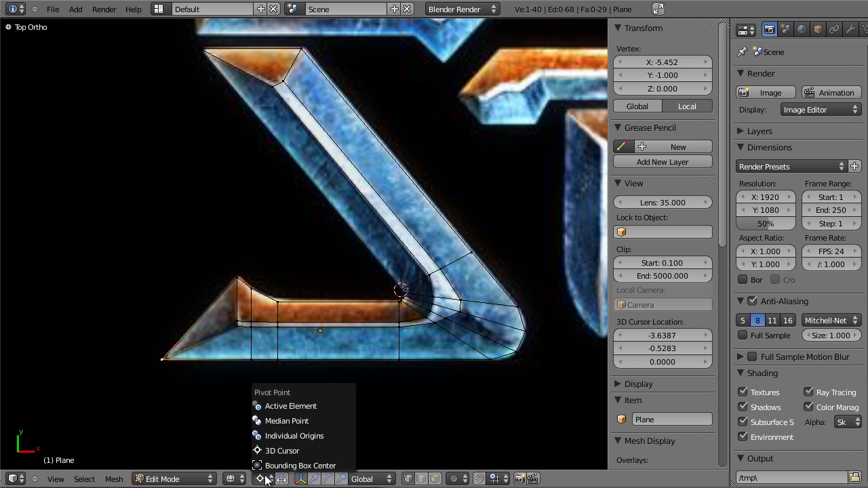
pyautogui.click(285, 457)
pyautogui.click(434, 479)
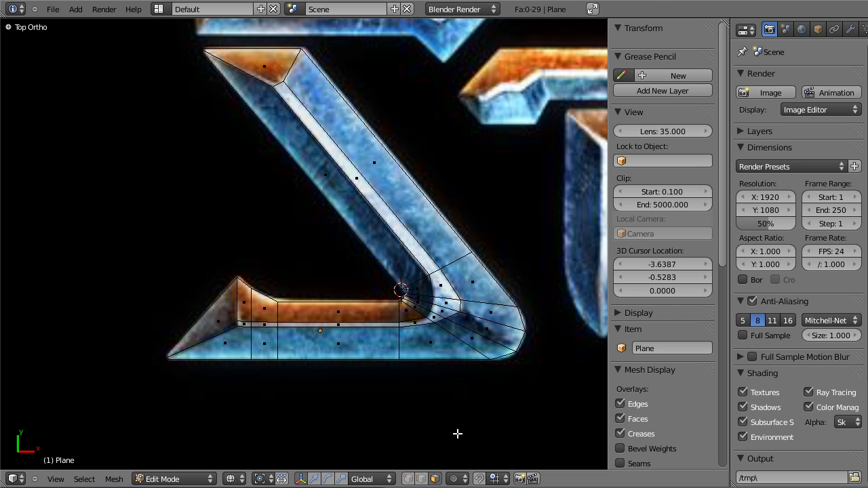
# Select the face loop along the letter's white ridge, excluding the orange and grey end facets
pyautogui.scroll(4, 248, 363)
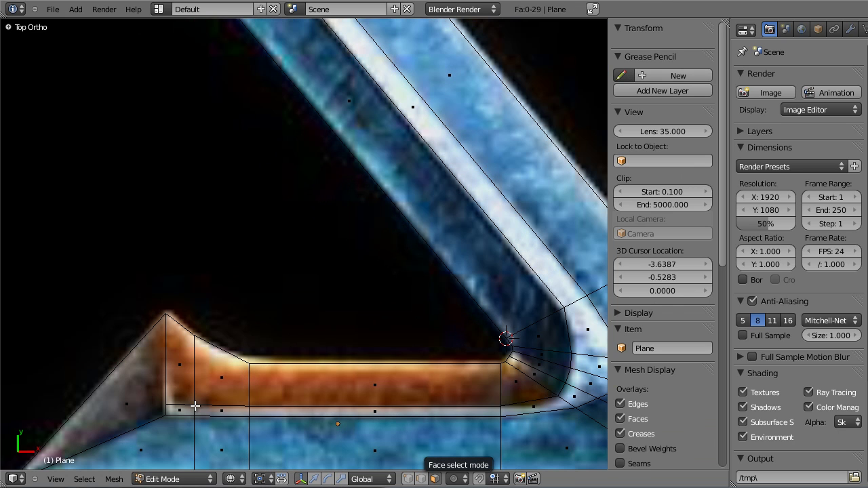
pyautogui.keyDown('alt'); pyautogui.rightClick(194, 408); pyautogui.keyUp('alt')
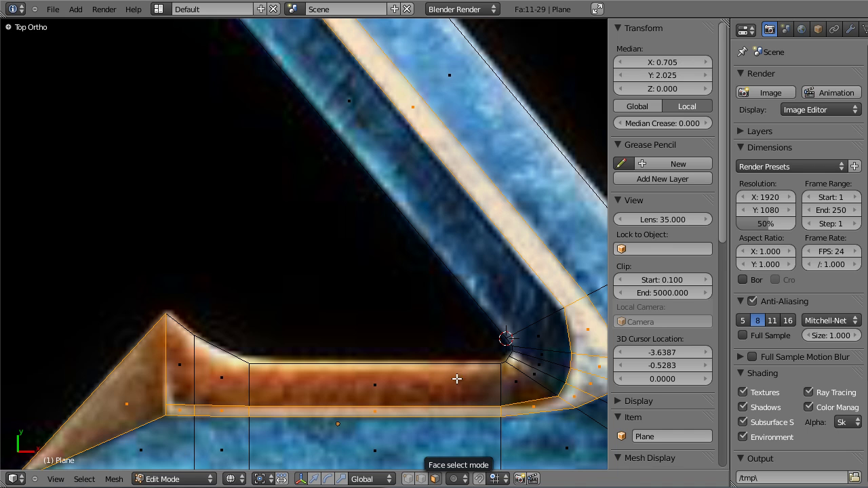
pyautogui.scroll(-4, 377, 182)
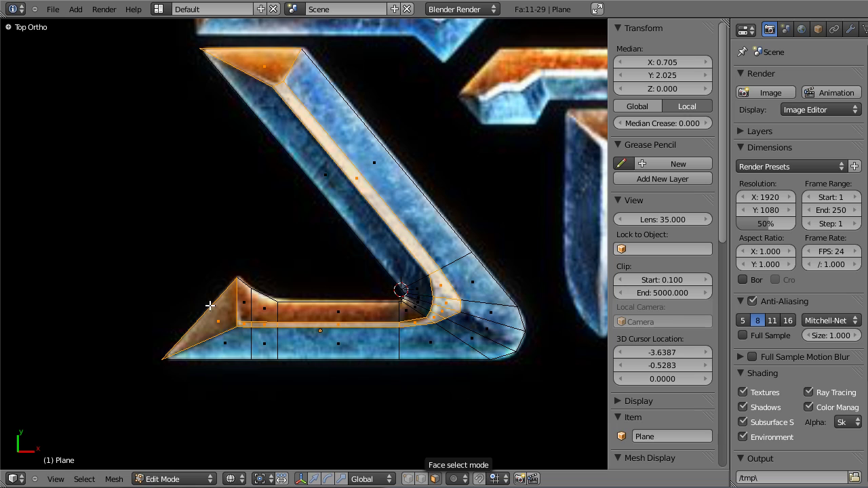
pyautogui.keyDown('shift'); pyautogui.rightClick(273, 68); pyautogui.keyUp('shift')
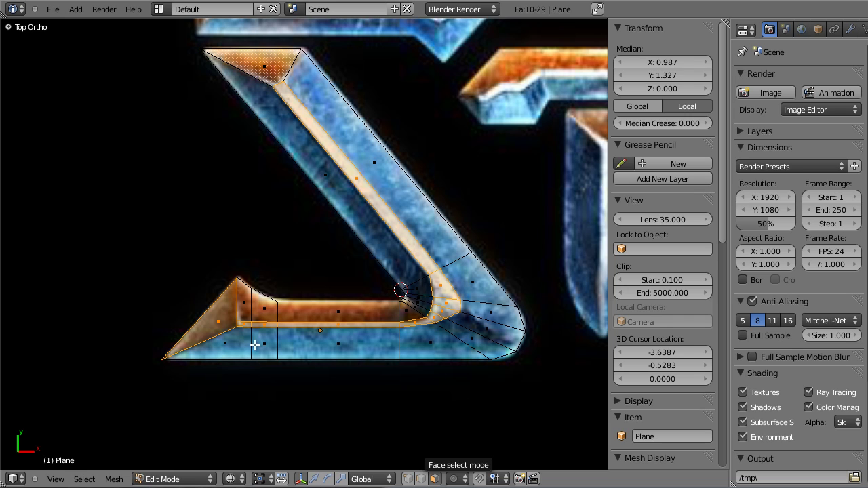
pyautogui.keyDown('shift'); pyautogui.rightClick(222, 319); pyautogui.keyUp('shift')
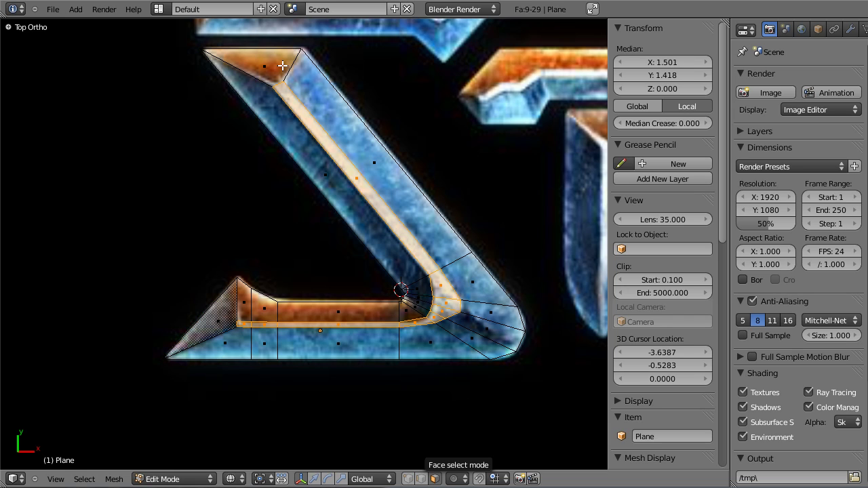
# Raise the selected ridge faces along the Z axis to about Z 0.946
pyautogui.scroll(4, 312, 190)
pyautogui.moveTo(353, 285); pyautogui.dragTo(430, 232, button='middle')
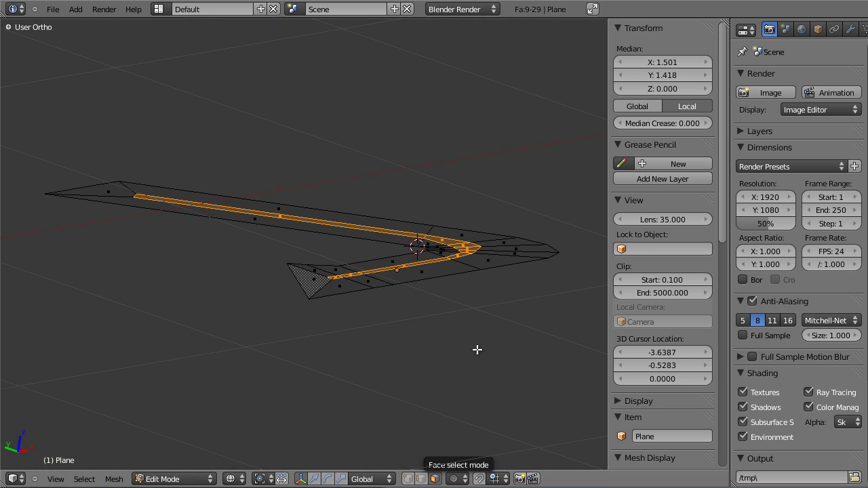
pyautogui.press('g')
pyautogui.press('z')
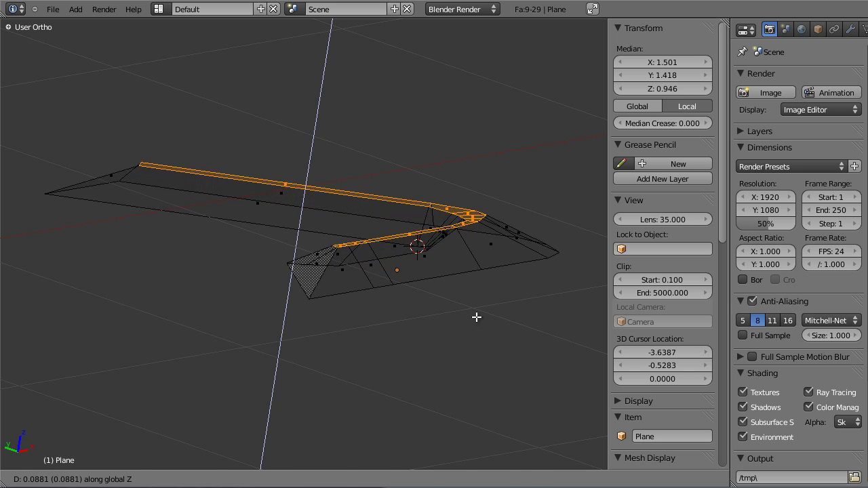
pyautogui.click(476, 317)
# Switch to solid shading and leave mesh editing to inspect the raised letter in Object Mode
pyautogui.press('z')
pyautogui.moveTo(354, 264); pyautogui.dragTo(367, 209, button='middle')
pyautogui.press('Tab')
pyautogui.scroll(3, 384, 251)
pyautogui.scroll(-4, 287, 236)
pyautogui.scroll(3, 366, 210)
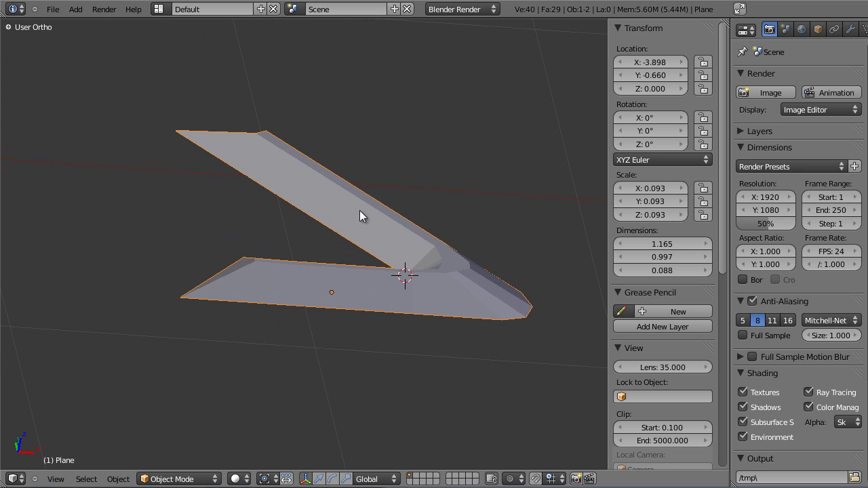
# Apply smooth shading to the letter mesh
pyautogui.press('KP_7')
pyautogui.scroll(2, 441, 295)
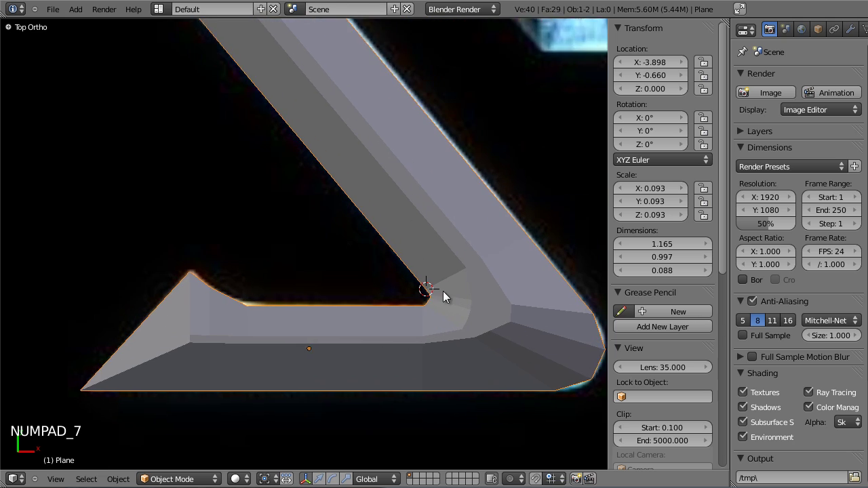
pyautogui.keyDown('shift'); pyautogui.moveTo(443, 291); pyautogui.dragTo(318, 201, button='middle'); pyautogui.keyUp('shift')
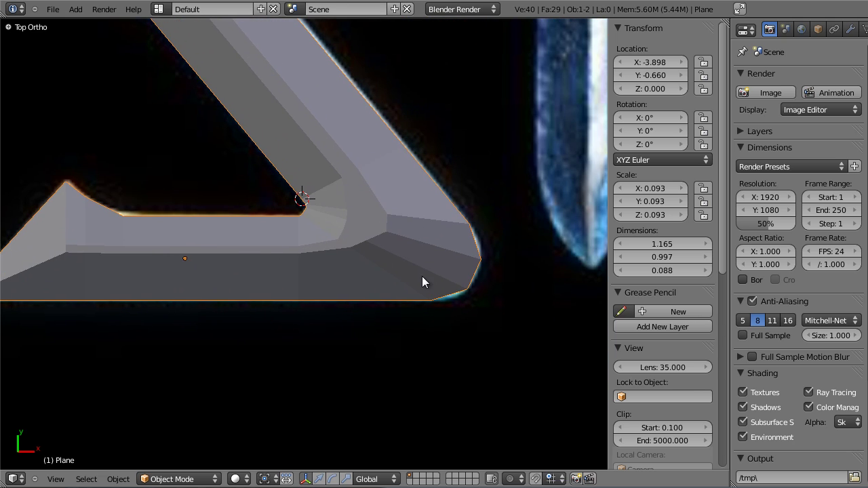
pyautogui.press('t')
pyautogui.click(26, 194)
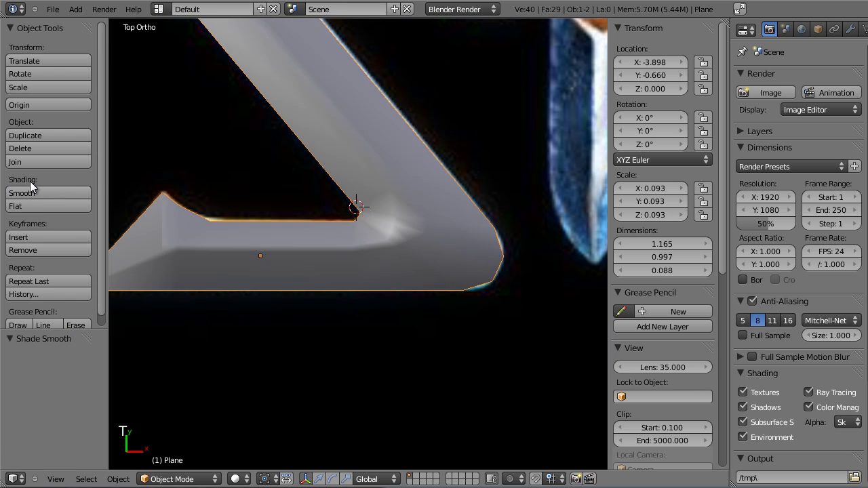
pyautogui.press('t')
# Add a Subdivision Surface modifier to the letter mesh
pyautogui.moveTo(385, 213); pyautogui.dragTo(416, 151, button='middle')
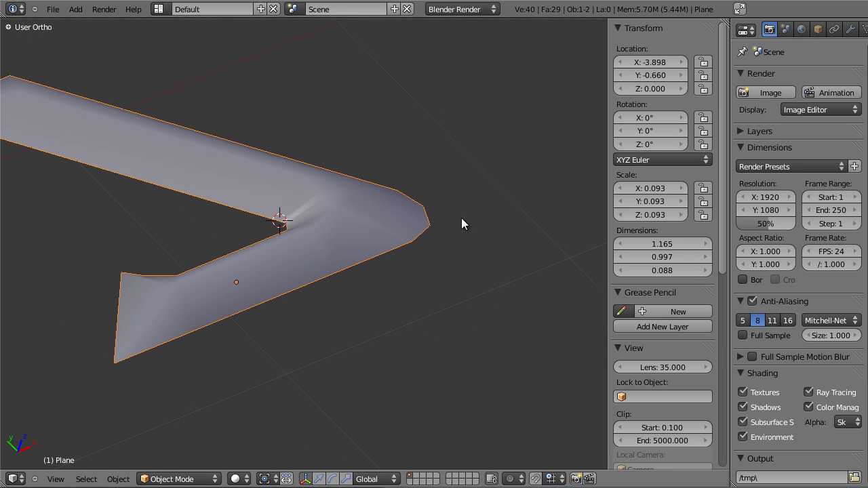
pyautogui.moveTo(461, 224); pyautogui.dragTo(278, 275, button='middle')
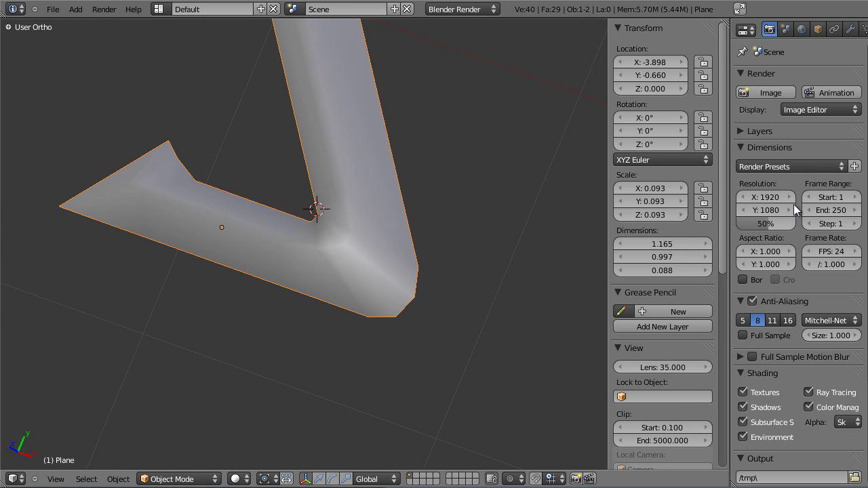
pyautogui.press('n')
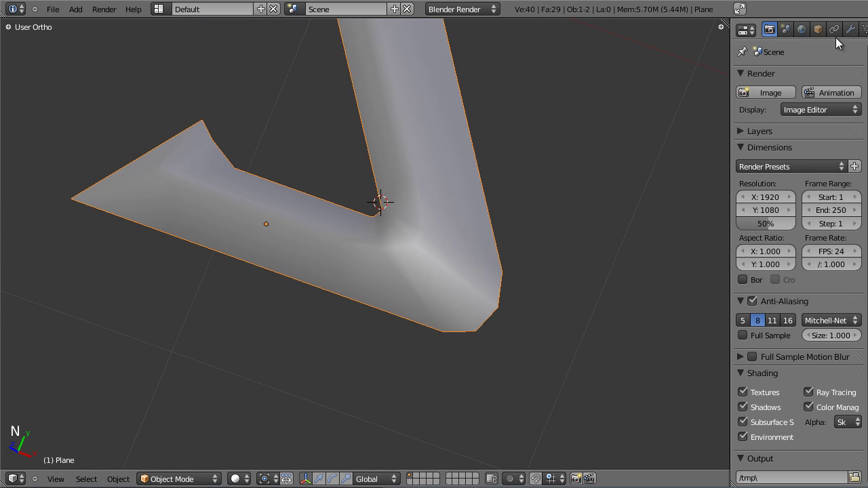
pyautogui.click(850, 29)
pyautogui.click(775, 93)
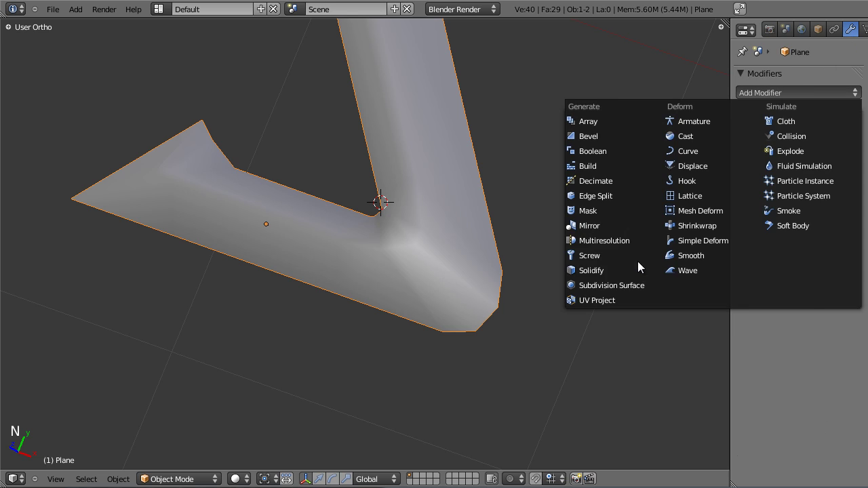
pyautogui.click(610, 284)
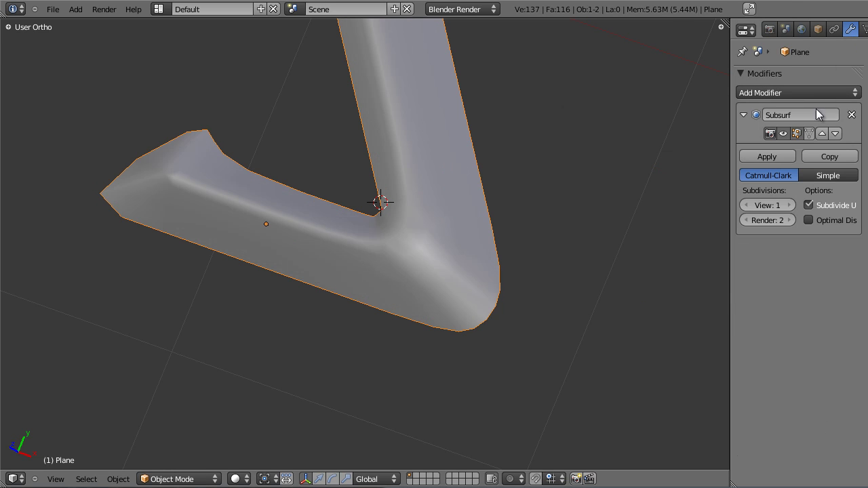
# Set the Subdivision Surface modifier's levels to 4 for both View and Render
pyautogui.moveTo(578, 255); pyautogui.dragTo(563, 266, button='middle')
pyautogui.click(789, 205)
pyautogui.click(789, 205)
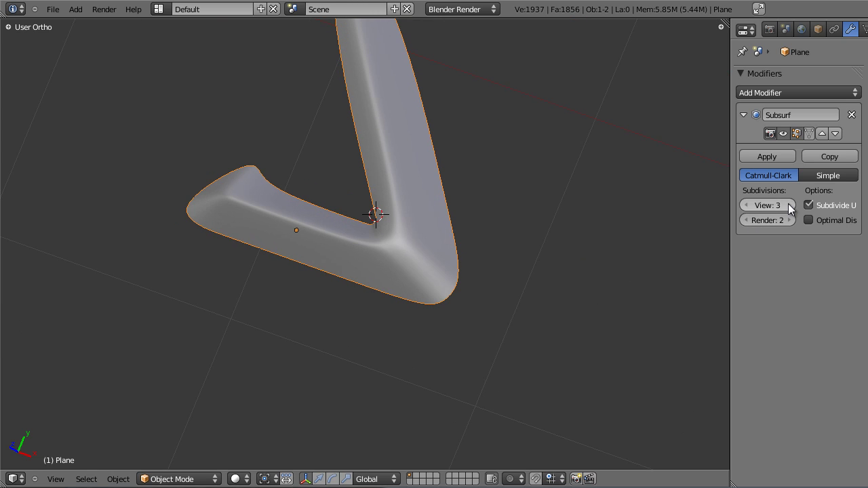
pyautogui.click(789, 220)
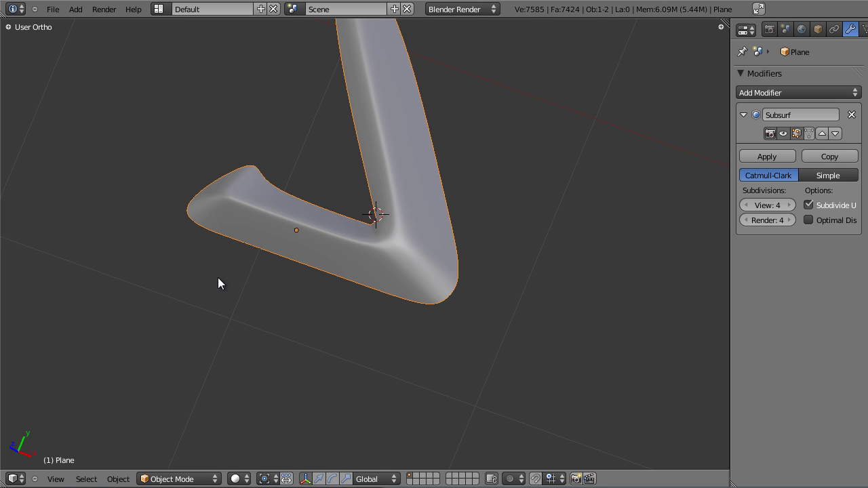
# Compare the smoothed letter's ends with the reference image from the top view and show its mesh in Edit Mode
pyautogui.press('KP_7')
pyautogui.scroll(-2, 360, 245)
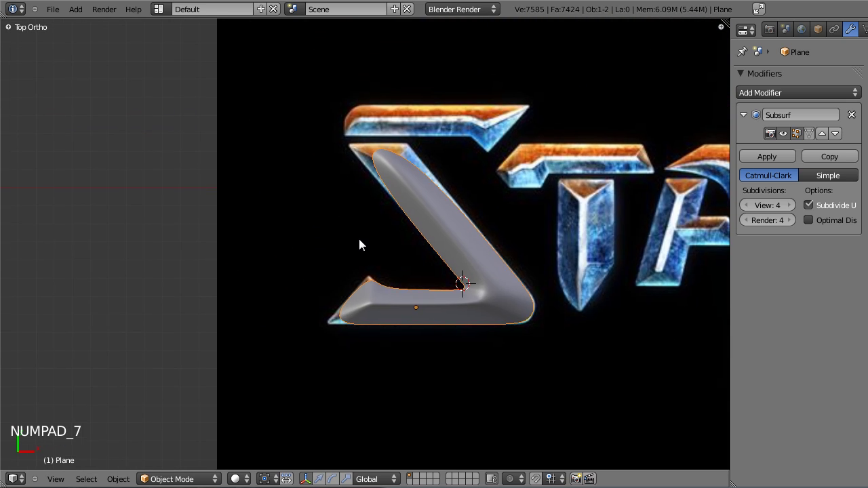
pyautogui.scroll(4, 359, 245)
pyautogui.keyDown('shift'); pyautogui.moveTo(471, 180); pyautogui.dragTo(426, 343, button='middle'); pyautogui.keyUp('shift')
pyautogui.scroll(2, 424, 335)
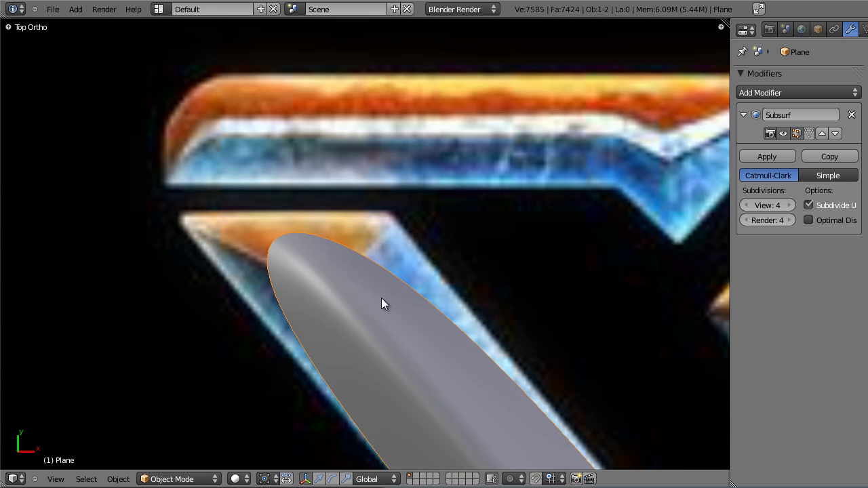
pyautogui.press('Tab')
pyautogui.scroll(-2, 384, 262)
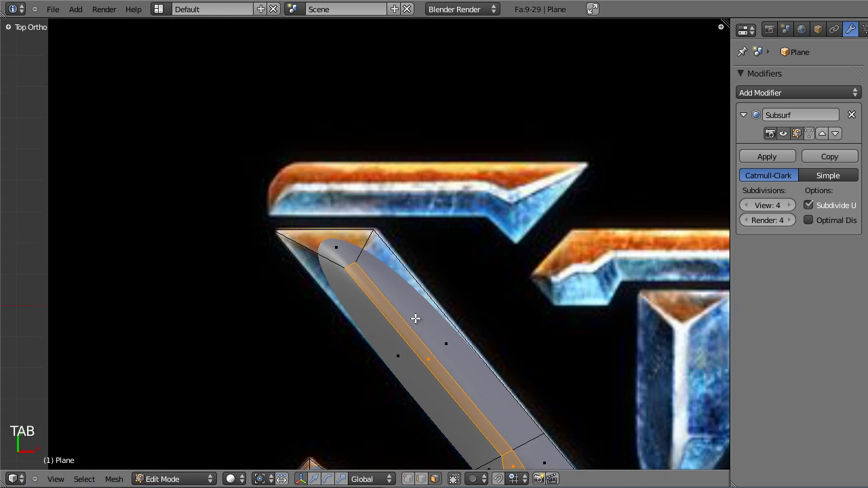
pyautogui.keyDown('shift'); pyautogui.moveTo(414, 318); pyautogui.dragTo(374, 190, button='middle'); pyautogui.keyUp('shift')
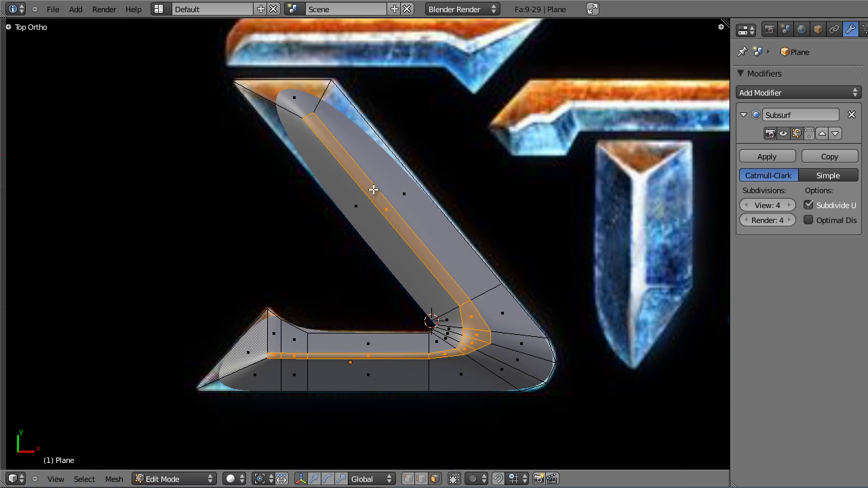
# Set the crease of the two edge loops bordering the letter's raised ridge to 1.000
pyautogui.click(408, 479)
pyautogui.click(421, 479)
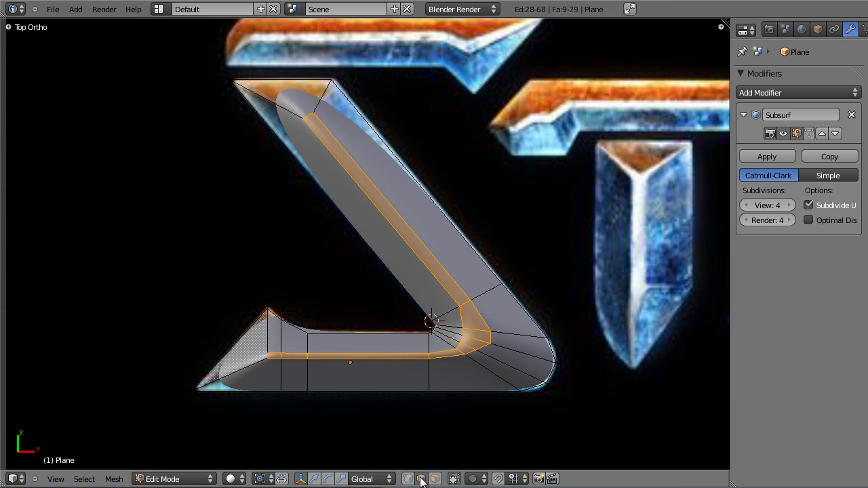
pyautogui.click(408, 479)
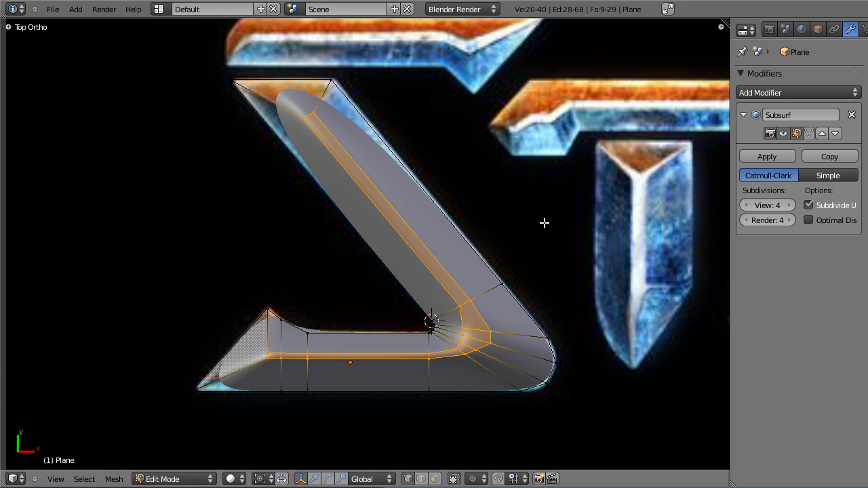
pyautogui.press('n')
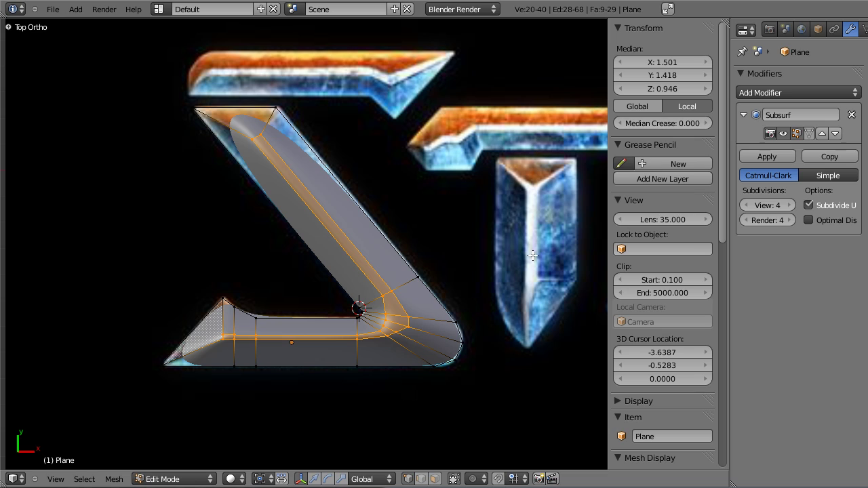
pyautogui.click(422, 479)
pyautogui.keyDown('alt'); pyautogui.rightClick(298, 339); pyautogui.keyUp('alt')
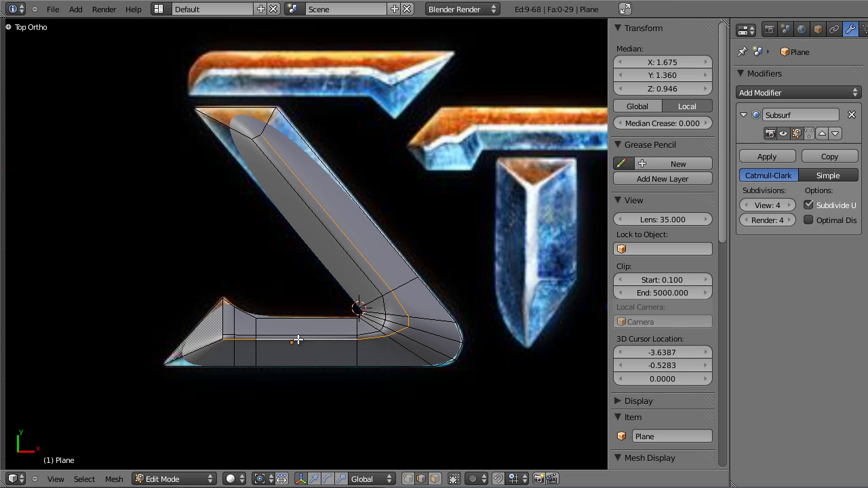
pyautogui.keyDown('alt'); pyautogui.keyDown('shift'); pyautogui.rightClick(311, 332); pyautogui.keyUp('shift'); pyautogui.keyUp('alt')
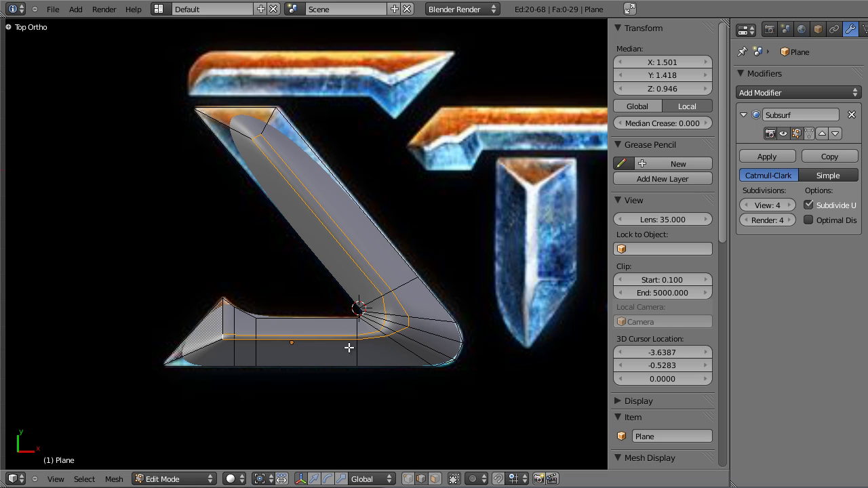
pyautogui.moveTo(666, 120); pyautogui.dragTo(668, 120)
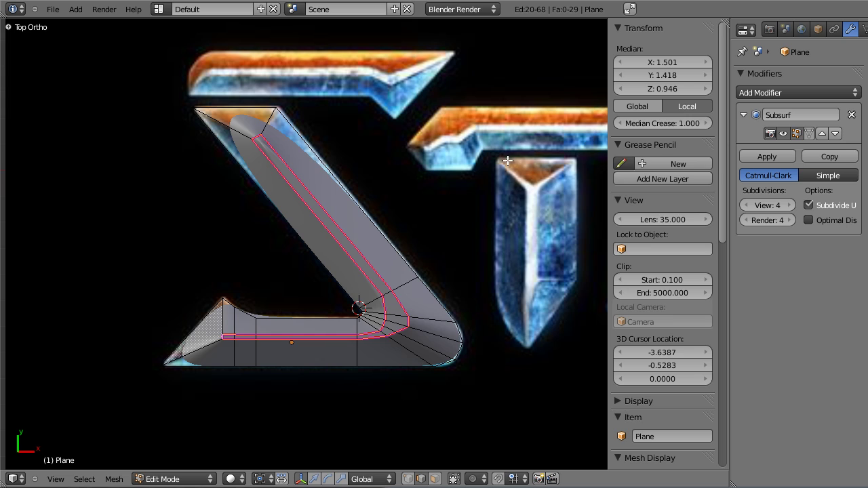
pyautogui.press('n')
pyautogui.press('n')
pyautogui.press('n')
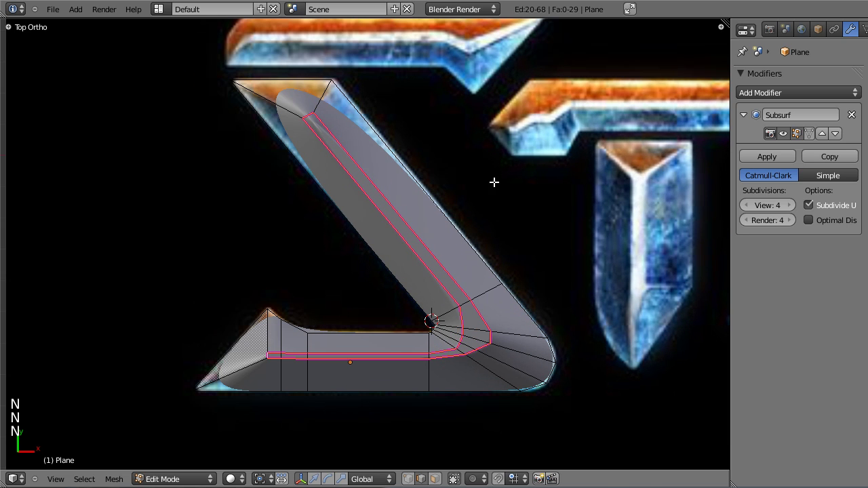
pyautogui.press('n')
pyautogui.press('n')
pyautogui.press('n')
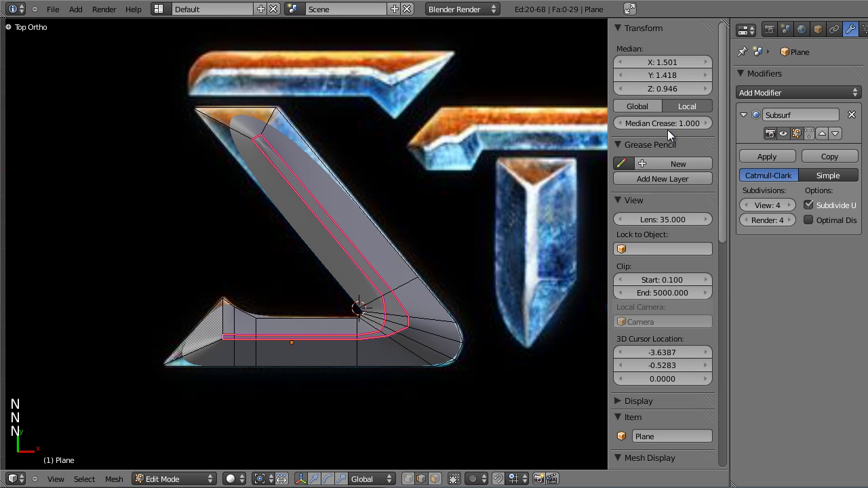
pyautogui.press('n')
pyautogui.scroll(1, 529, 190)
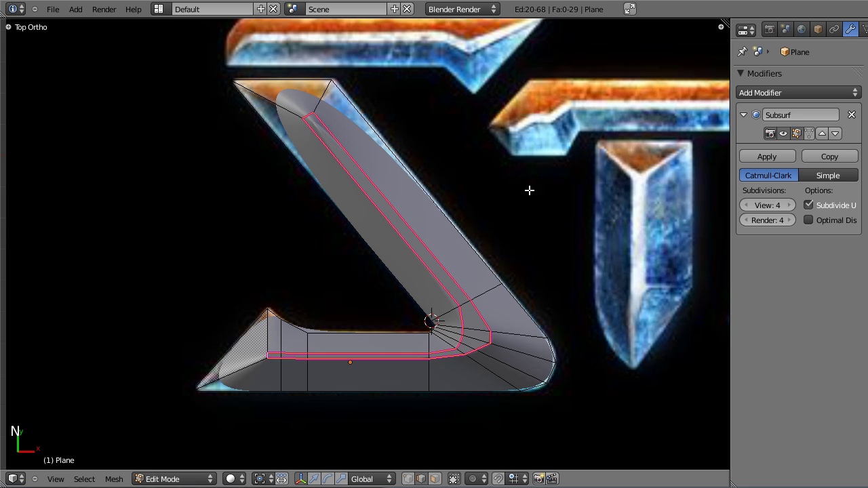
# Deselect the ridge loops and select the outer boundary edge loop around the letter's base
pyautogui.scroll(3, 397, 306)
pyautogui.scroll(-4, 396, 338)
pyautogui.moveTo(397, 339); pyautogui.dragTo(459, 250, button='middle')
pyautogui.press('n')
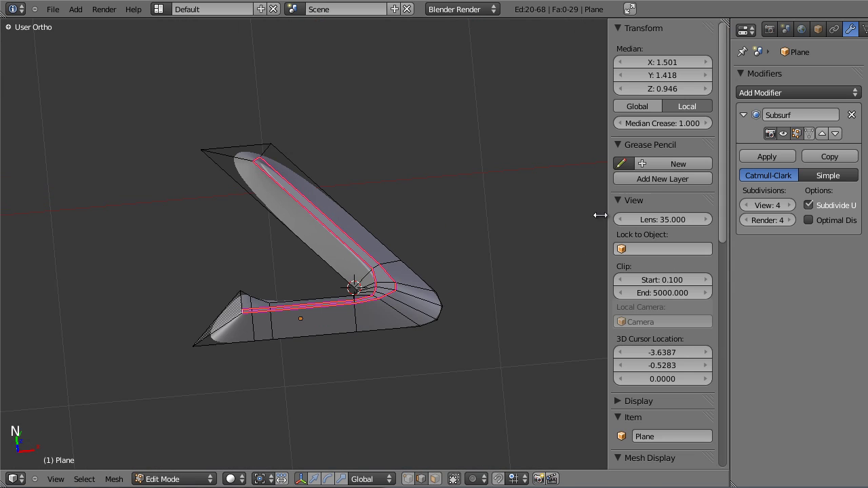
pyautogui.press('n')
pyautogui.scroll(2, 418, 275)
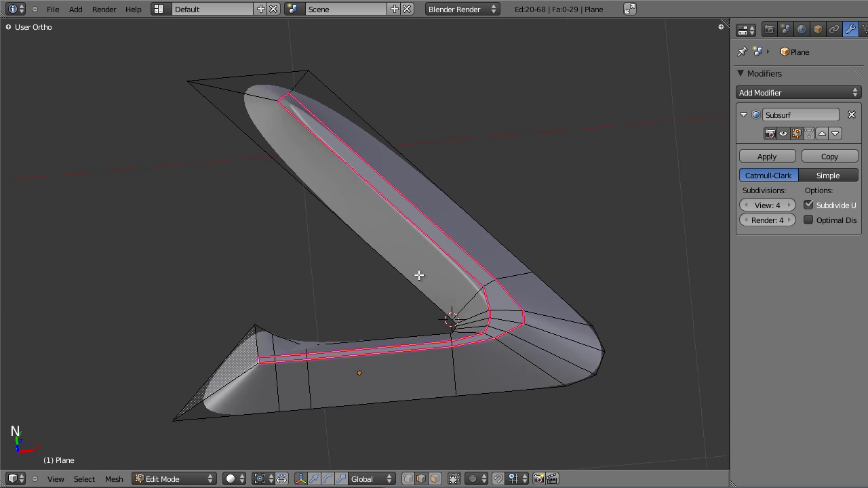
pyautogui.scroll(-2, 382, 339)
pyautogui.press('a')
pyautogui.scroll(2, 384, 351)
pyautogui.scroll(-2, 386, 363)
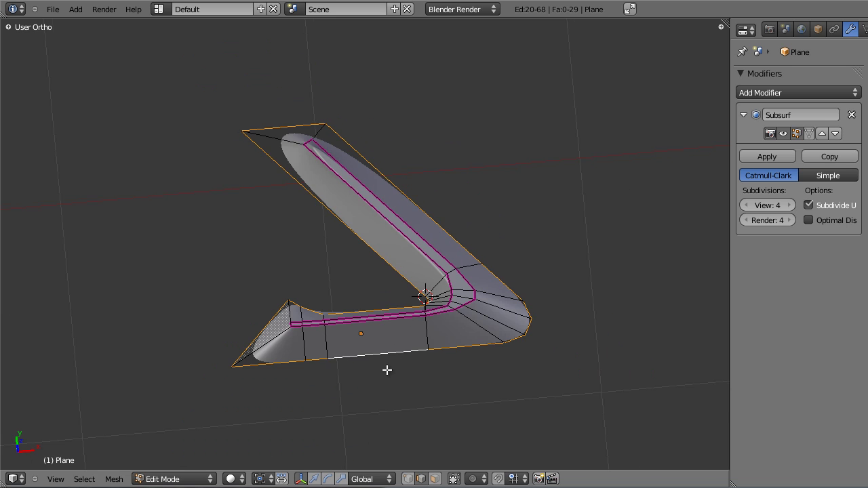
# Compare the smoothed letter with the reference image in top-view wireframe, and examine its solid shape from an angle in Object Mode
pyautogui.press('Tab')
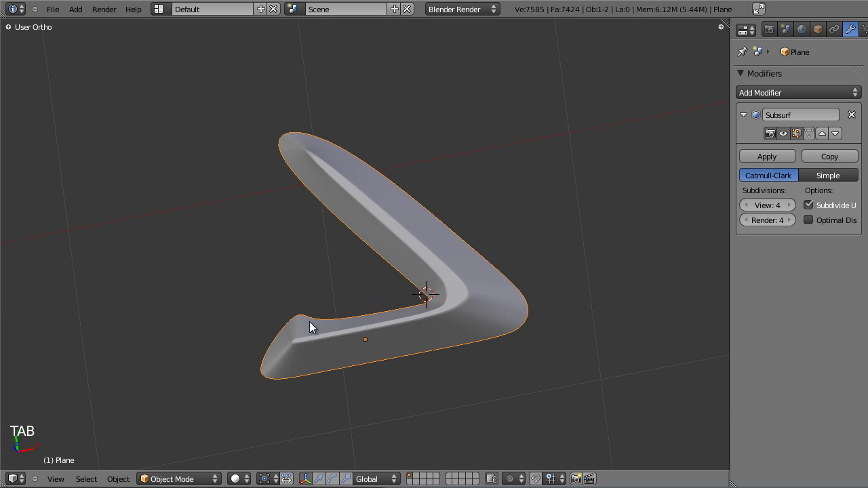
pyautogui.press('KP_7')
pyautogui.press('z')
pyautogui.scroll(3, 333, 315)
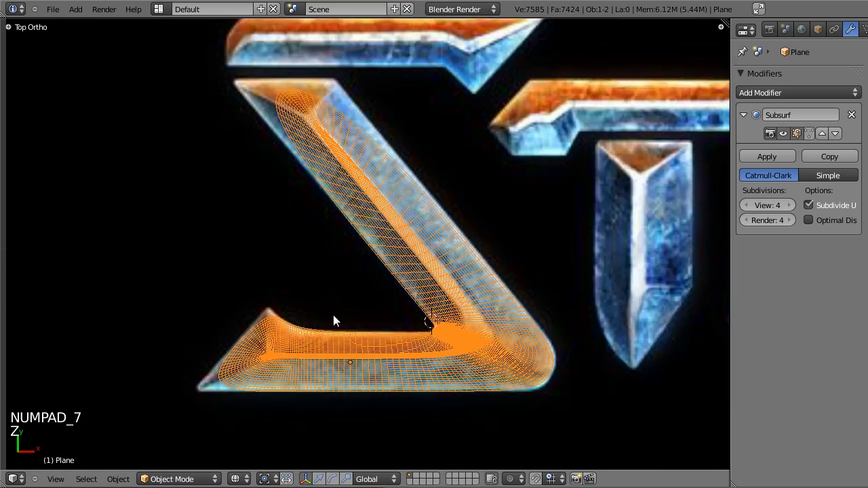
pyautogui.scroll(-4, 359, 262)
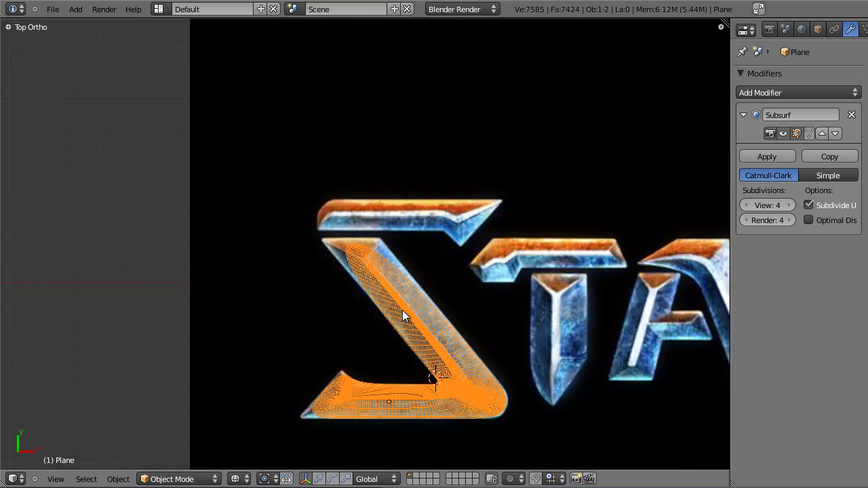
pyautogui.scroll(3, 393, 285)
pyautogui.moveTo(385, 245)
pyautogui.mouseDown(button='middle')
pyautogui.moveTo(434, 110)
pyautogui.moveTo(466, 267)
pyautogui.moveTo(441, 291)
pyautogui.moveTo(517, 242)
pyautogui.mouseUp(button='middle')
pyautogui.press('z')
pyautogui.scroll(-3, 471, 256)
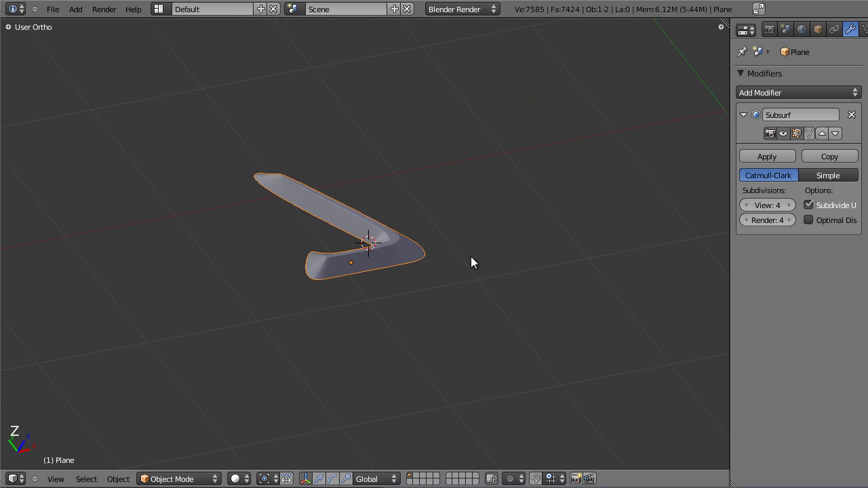
pyautogui.scroll(3, 470, 256)
pyautogui.moveTo(471, 256); pyautogui.dragTo(373, 306, button='middle')
# Extrude the base's boundary edge loop about 0.0155 downward along the Z axis and check the letter's outline from above
pyautogui.press('Tab')
pyautogui.moveTo(418, 202); pyautogui.dragTo(408, 228, button='middle')
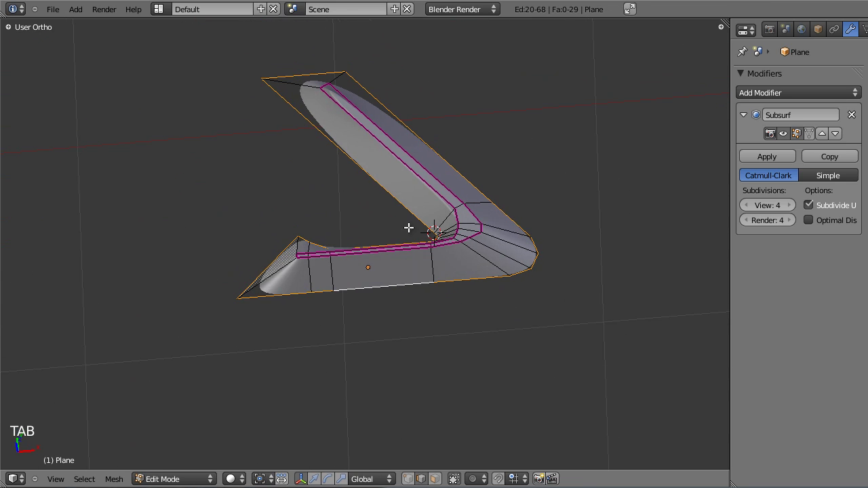
pyautogui.moveTo(387, 294); pyautogui.dragTo(393, 209, button='middle')
pyautogui.press('e')
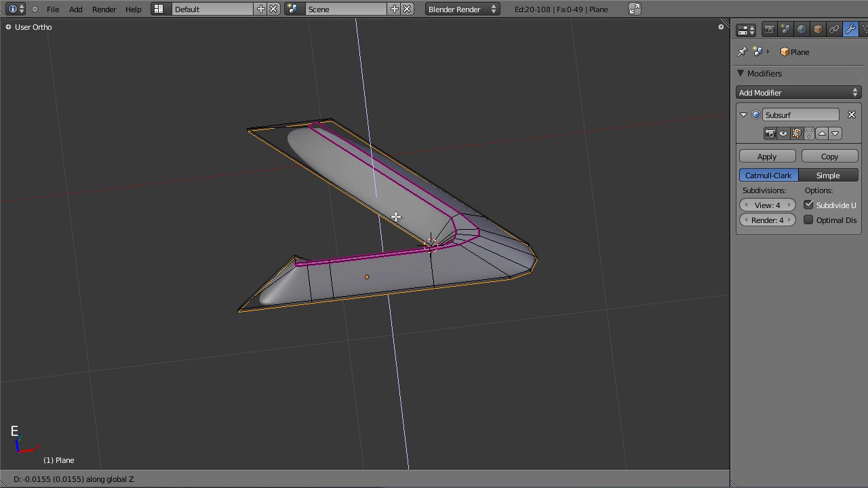
pyautogui.click(396, 216)
pyautogui.scroll(4, 400, 253)
pyautogui.scroll(-4, 388, 289)
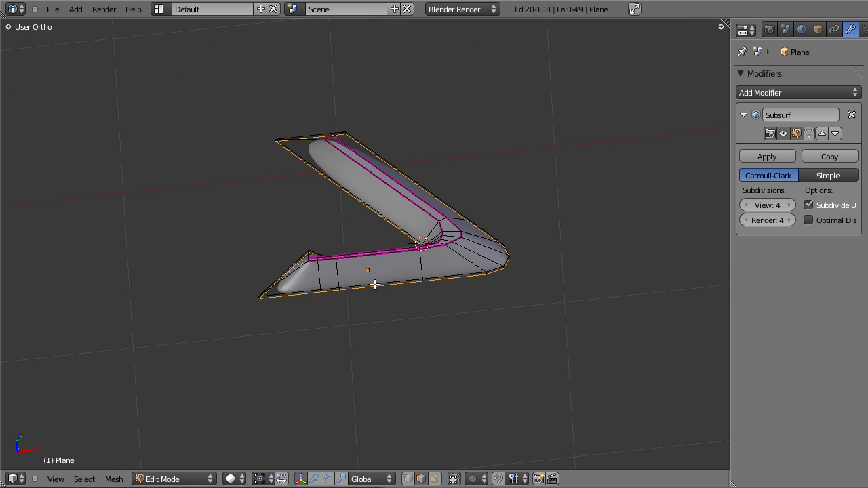
pyautogui.press('KP_7')
pyautogui.scroll(2, 401, 289)
pyautogui.press('Tab')
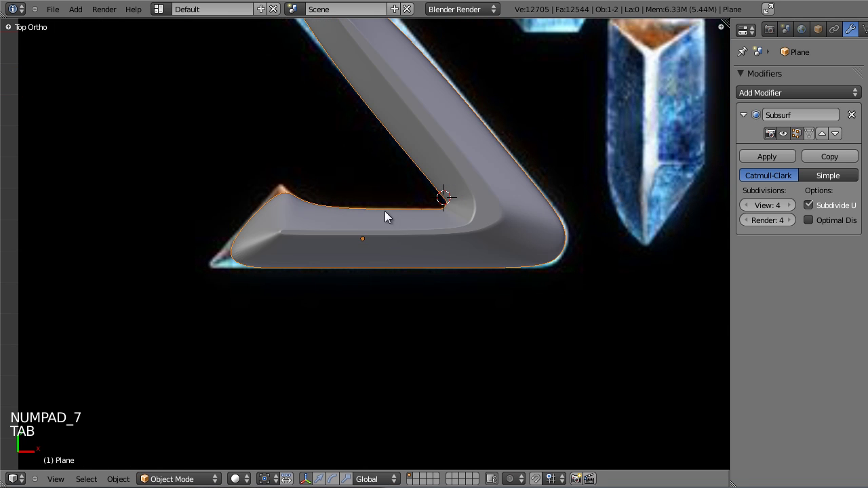
pyautogui.press('Tab')
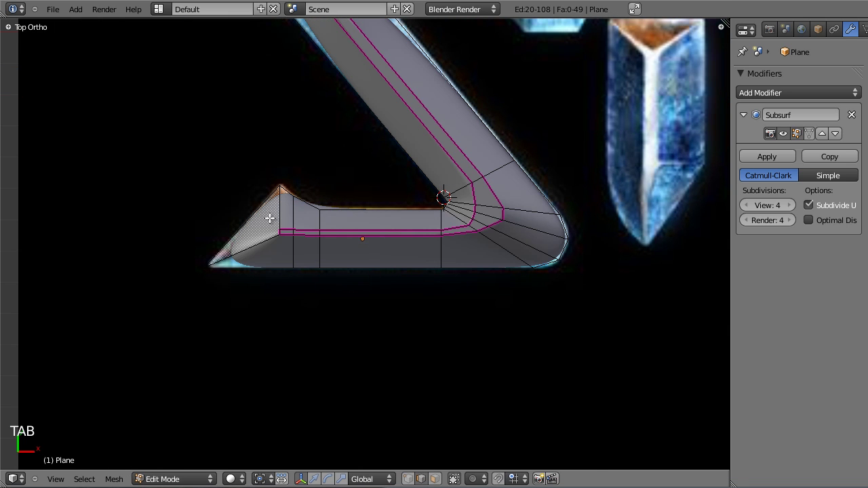
# Add the upper base edge loop to the selection and set the crease of the whole base rim to 0.898
pyautogui.scroll(-3, 339, 298)
pyautogui.scroll(1, 398, 283)
pyautogui.moveTo(397, 283); pyautogui.dragTo(370, 314, button='middle')
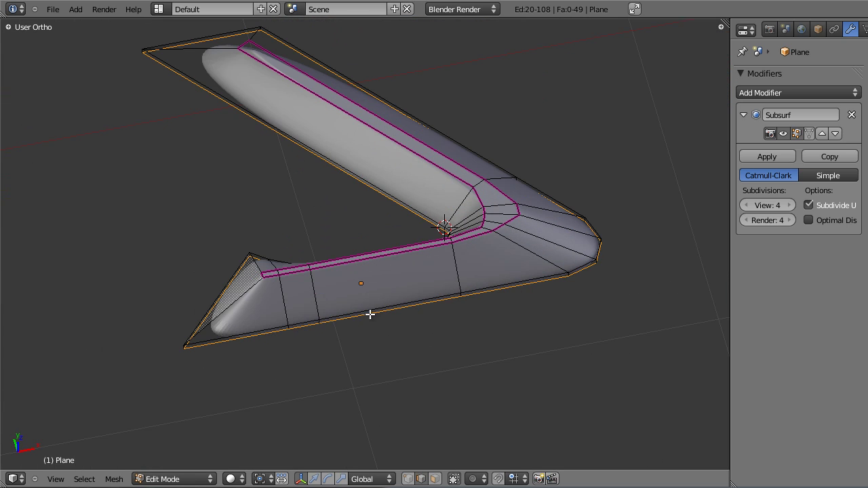
pyautogui.keyDown('alt'); pyautogui.keyDown('shift'); pyautogui.click(365, 310); pyautogui.keyUp('shift'); pyautogui.keyUp('alt')
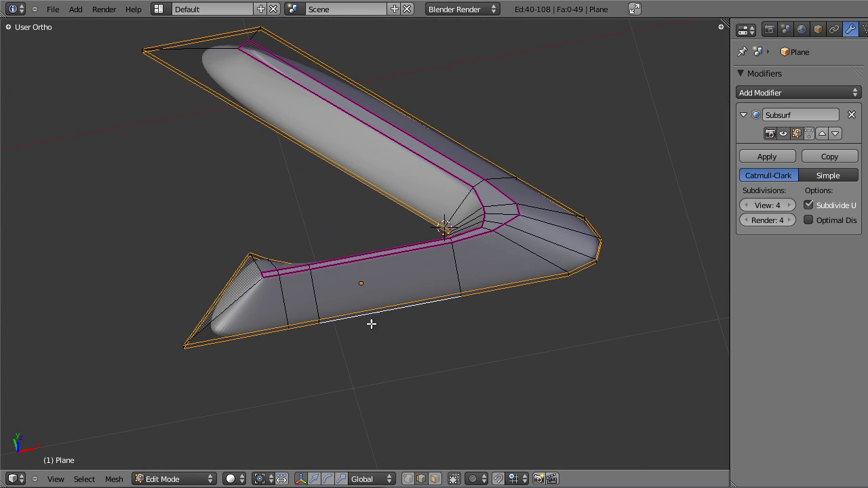
pyautogui.click(409, 479)
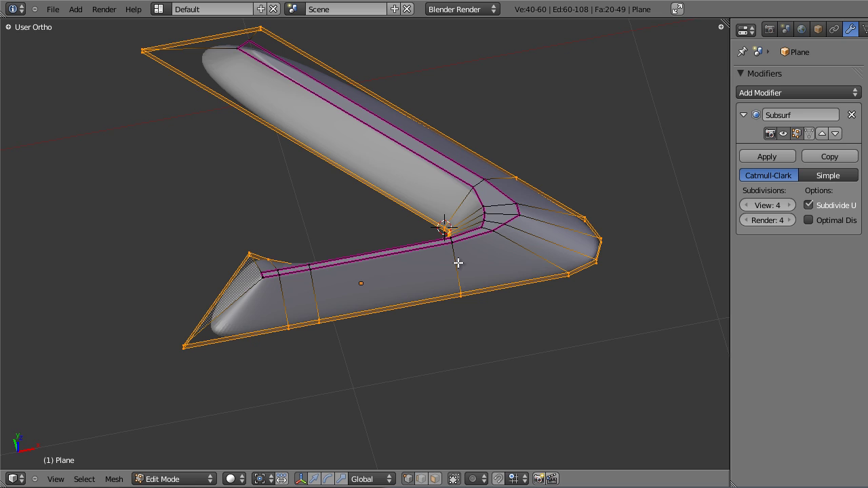
pyautogui.press('n')
pyautogui.moveTo(648, 123); pyautogui.dragTo(720, 119)
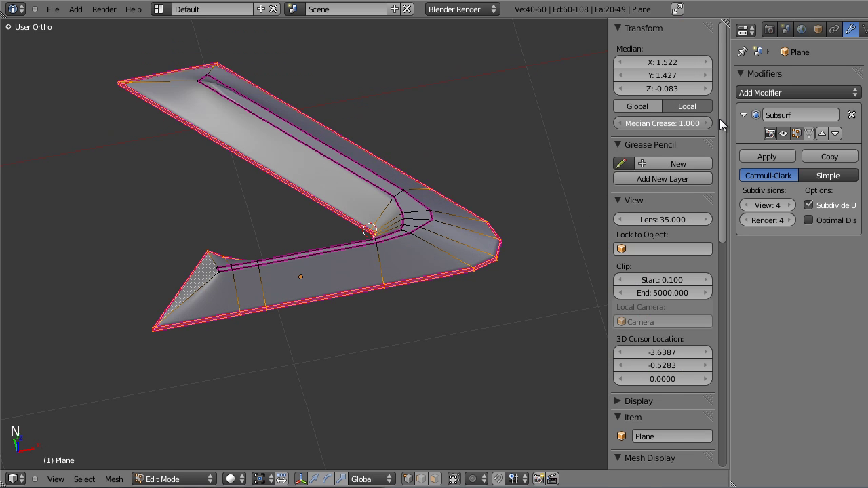
# Examine the creased rim and the letter's outer bend in Object Mode, comparing its outline with the reference image
pyautogui.press('Tab')
pyautogui.scroll(2, 400, 250)
pyautogui.moveTo(401, 250); pyautogui.dragTo(398, 323, button='middle')
pyautogui.press('KP_7')
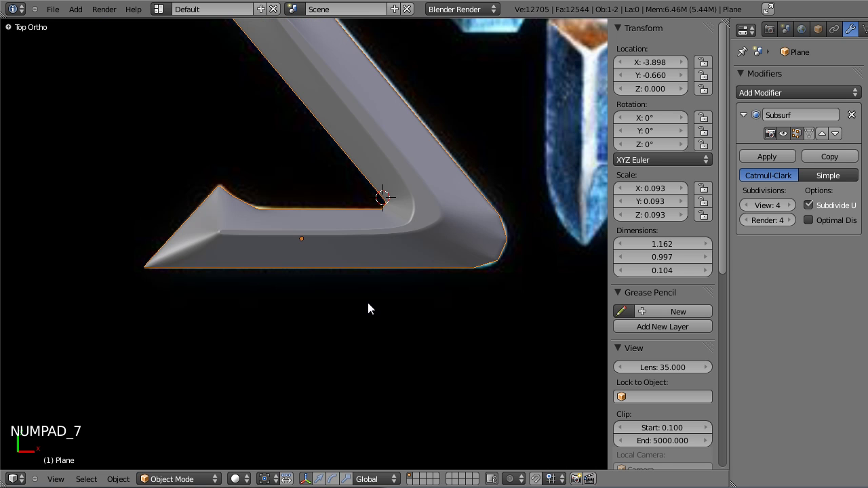
pyautogui.moveTo(467, 269); pyautogui.dragTo(254, 299, button='middle')
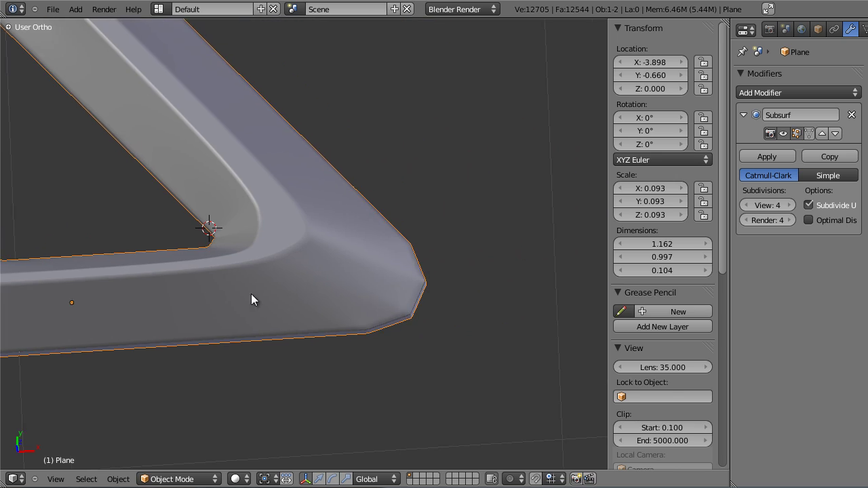
# Set the crease to 0.000 on the first three short vertical rim edges around the letter's outer bend
pyautogui.press('Tab')
pyautogui.moveTo(398, 310); pyautogui.dragTo(377, 309, button='middle')
pyautogui.scroll(2, 410, 327)
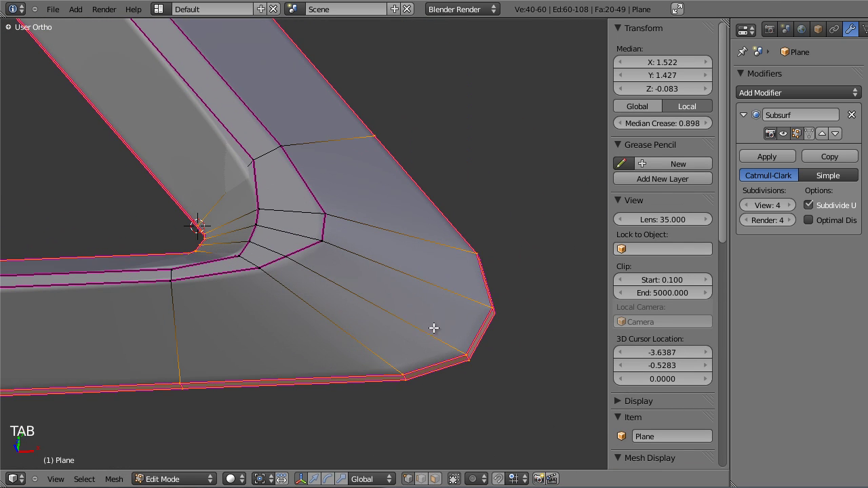
pyautogui.press('a')
pyautogui.press('b')
pyautogui.moveTo(417, 368); pyautogui.dragTo(396, 387)
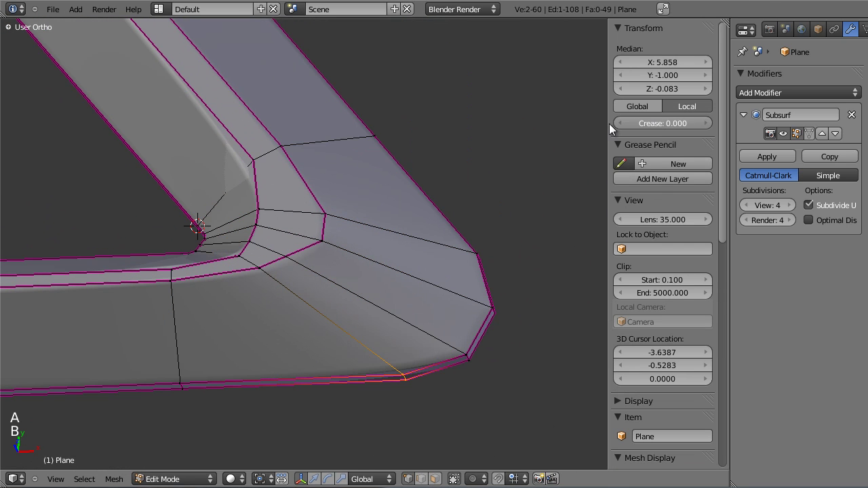
pyautogui.rightClick(484, 383)
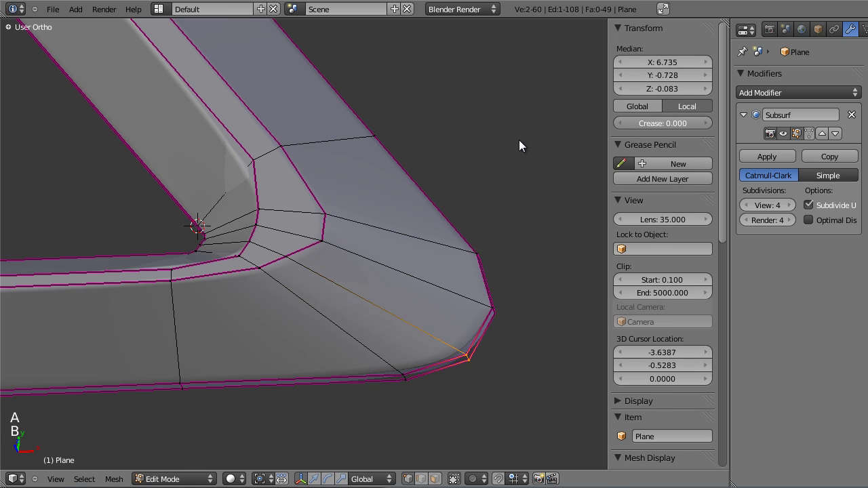
pyautogui.rightClick(491, 302)
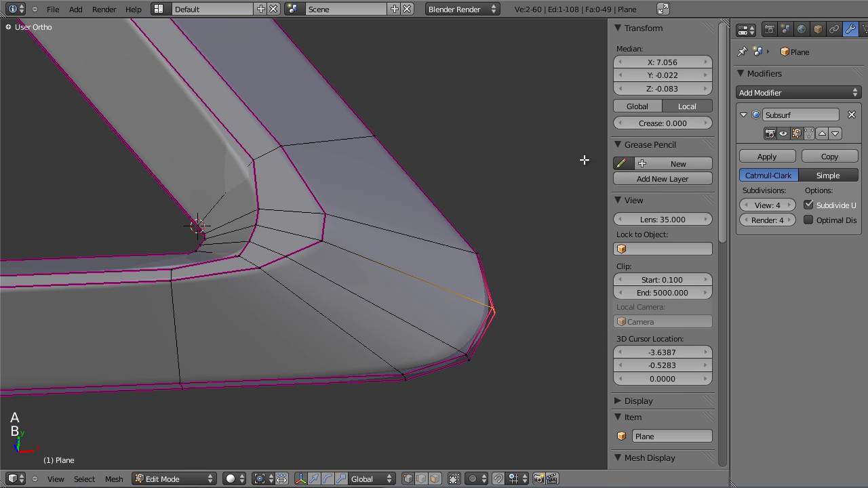
# Select the last short vertical rim edge where the outer bend meets the diagonal arm and remove its crease
pyautogui.press('a')
pyautogui.press('b')
pyautogui.moveTo(468, 237); pyautogui.dragTo(512, 274)
pyautogui.moveTo(512, 274); pyautogui.dragTo(448, 263, button='middle')
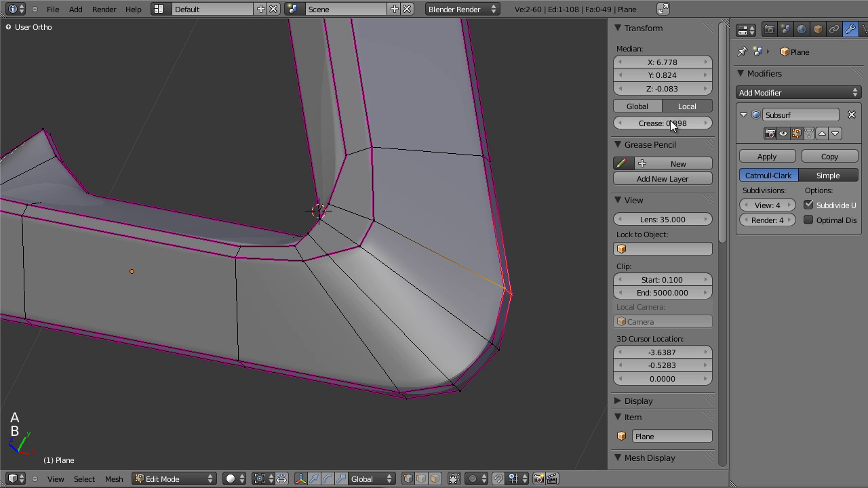
pyautogui.moveTo(545, 173); pyautogui.dragTo(396, 228, button='middle')
# Compare the rounded outer bend with the reference image in top-view wireframe and solid display
pyautogui.press('Tab')
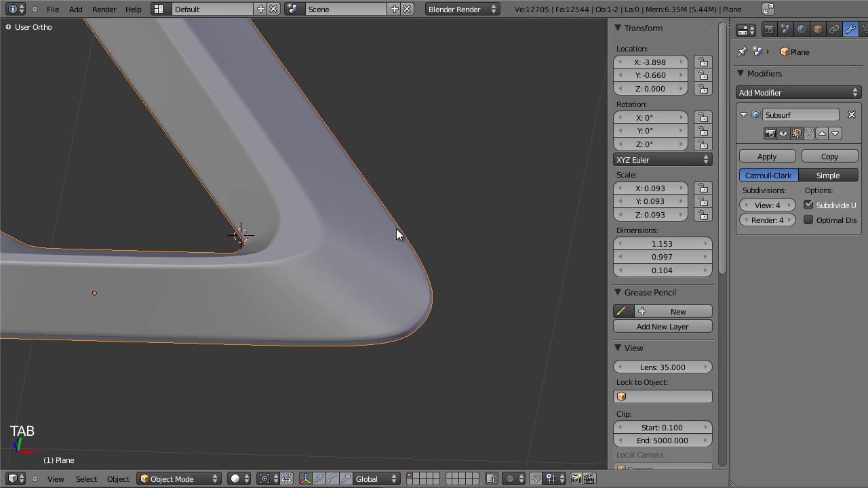
pyautogui.press('KP_7')
pyautogui.press('z')
pyautogui.press('z')
pyautogui.press('z')
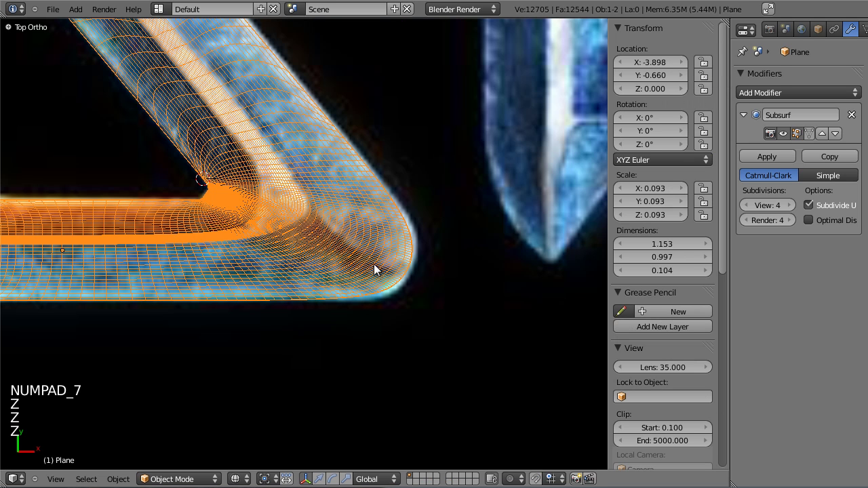
pyautogui.press('z')
pyautogui.scroll(-2, 360, 261)
pyautogui.press('z')
# Select the short vertical edges around the letter's inner corner in wireframe and check their crease values and shape
pyautogui.scroll(4, 416, 244)
pyautogui.press('Tab')
pyautogui.press('a')
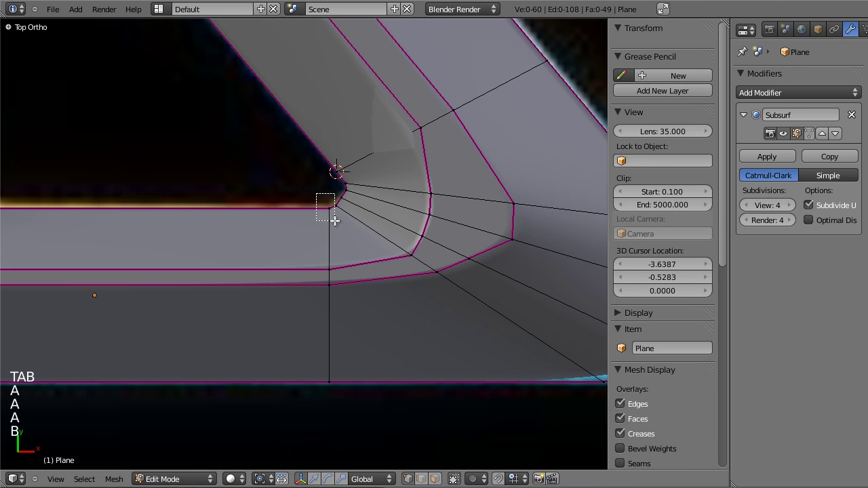
pyautogui.moveTo(334, 221); pyautogui.dragTo(335, 221)
pyautogui.moveTo(406, 188); pyautogui.dragTo(362, 244, button='middle')
pyautogui.press('z')
pyautogui.press('a')
pyautogui.press('a')
pyautogui.press('a')
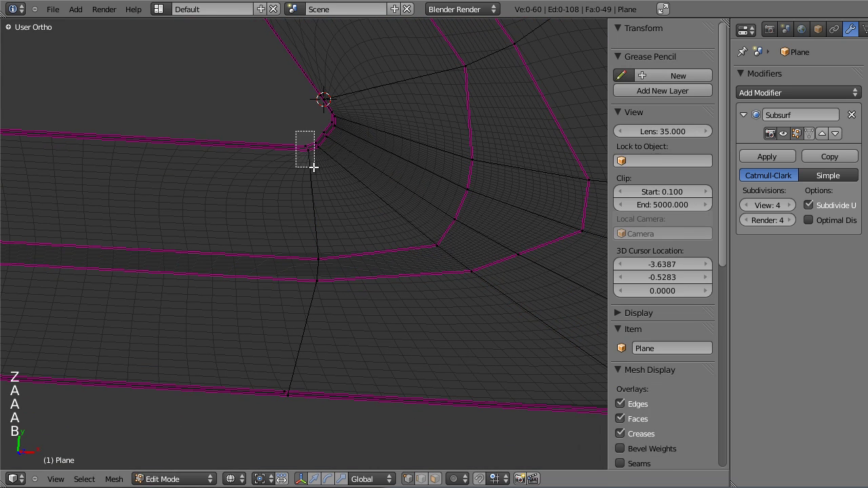
pyautogui.moveTo(313, 167); pyautogui.dragTo(313, 167)
pyautogui.press('a')
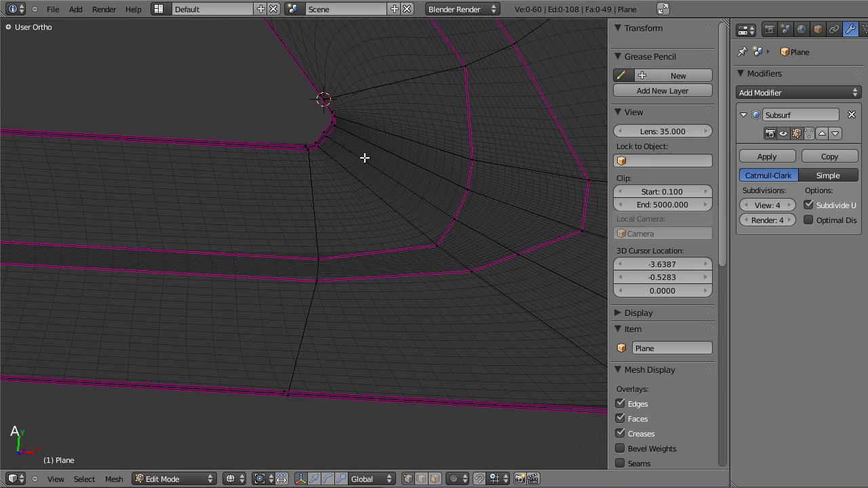
pyautogui.moveTo(322, 153)
pyautogui.mouseDown()
pyautogui.moveTo(349, 143)
pyautogui.moveTo(343, 119)
pyautogui.mouseUp()
pyautogui.press('a')
pyautogui.press('a')
pyautogui.press('b')
pyautogui.press('a')
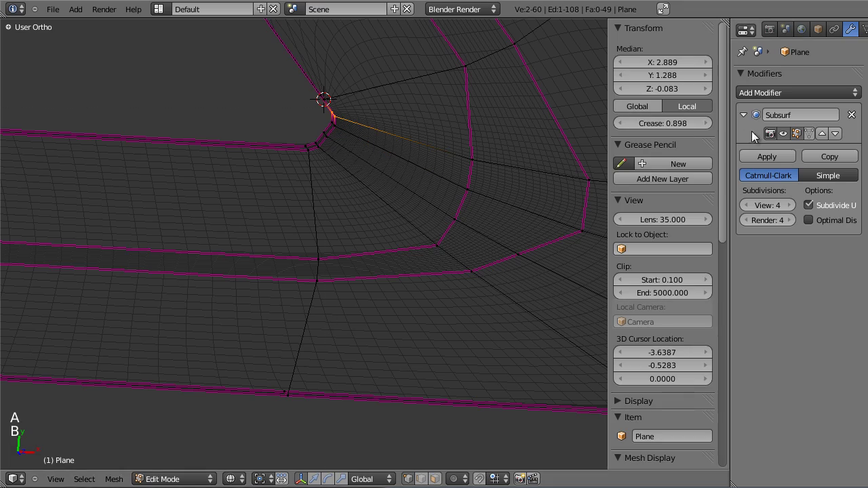
pyautogui.press('Tab')
pyautogui.press('z')
pyautogui.scroll(-6, 369, 223)
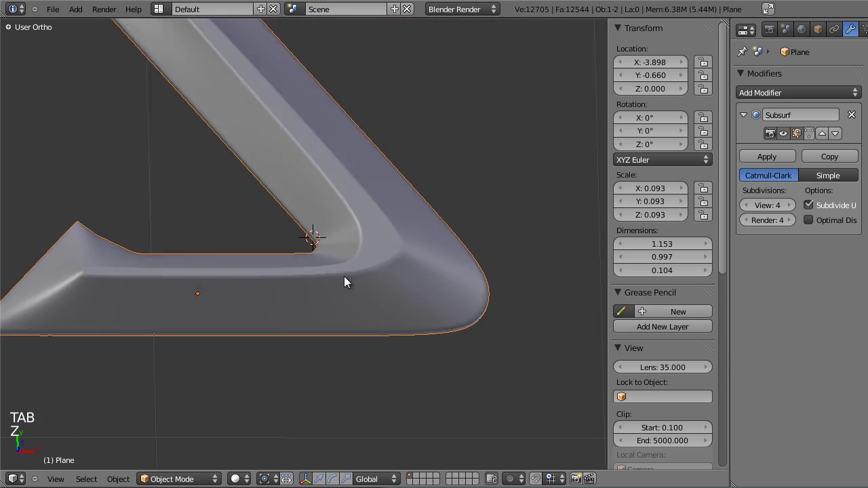
# Set the crease to 1.000 on both ridge edges bounding the triangular end facet of the lower arm
pyautogui.scroll(5, 363, 297)
pyautogui.scroll(1, 353, 301)
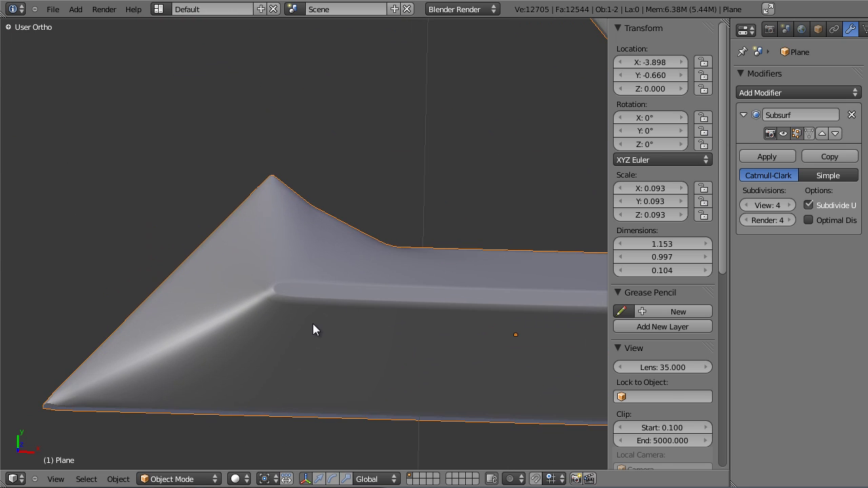
pyautogui.scroll(-3, 312, 324)
pyautogui.press('Tab')
pyautogui.scroll(-1, 271, 301)
pyautogui.scroll(1, 264, 308)
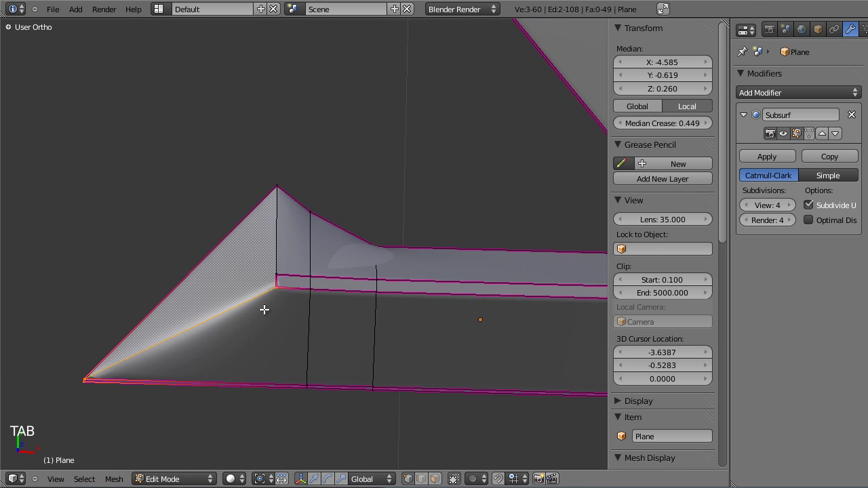
pyautogui.scroll(1, 244, 310)
pyautogui.scroll(-2, 291, 287)
pyautogui.scroll(2, 242, 308)
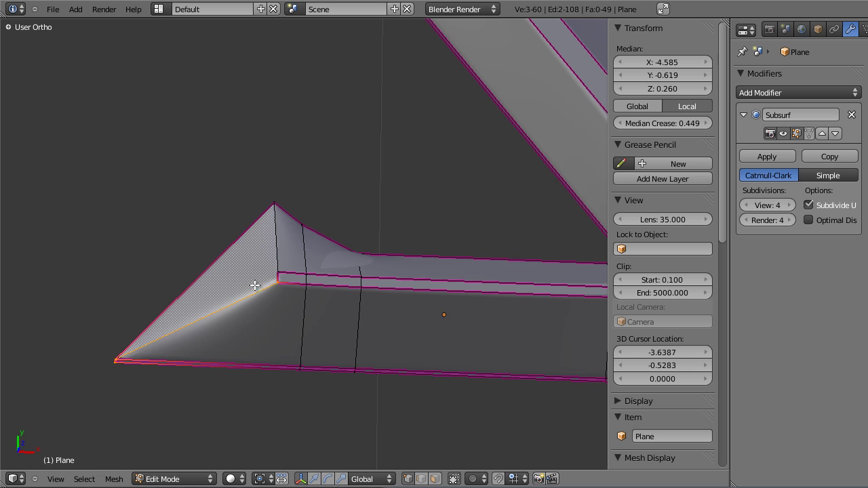
pyautogui.moveTo(667, 124); pyautogui.dragTo(709, 123)
pyautogui.scroll(-3, 384, 243)
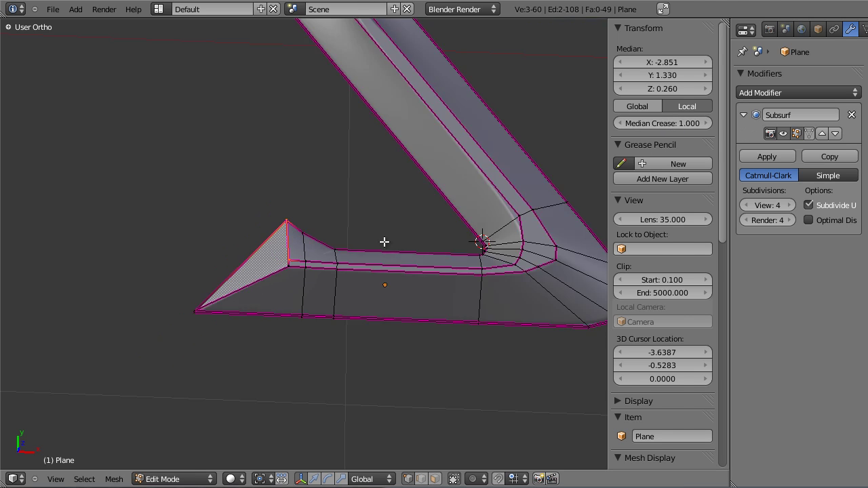
pyautogui.press('Tab')
pyautogui.scroll(-2, 425, 216)
# Set the crease to 1.000 on both sloped ridge edges at the diagonal arm's upper end
pyautogui.moveTo(333, 252); pyautogui.dragTo(449, 344, button='middle')
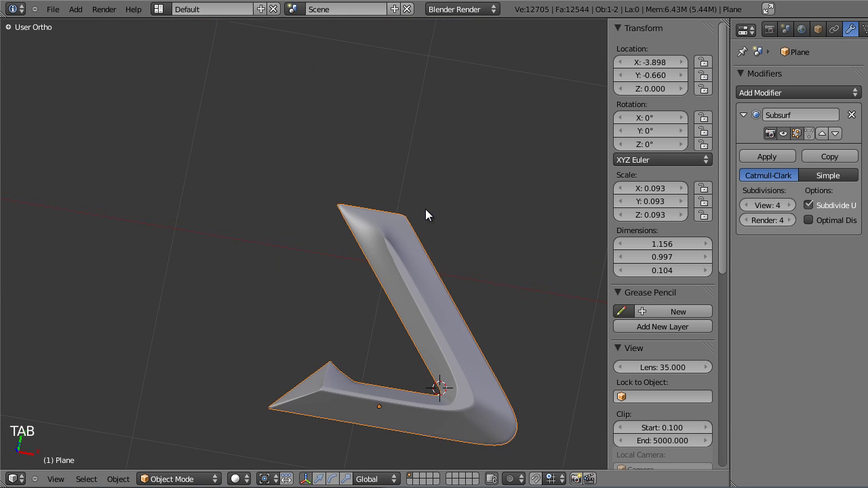
pyautogui.moveTo(425, 209); pyautogui.dragTo(399, 236, button='middle')
pyautogui.scroll(9, 426, 209)
pyautogui.press('Tab')
pyautogui.press('Tab')
pyautogui.scroll(-3, 499, 230)
pyautogui.keyDown('alt'); pyautogui.rightClick(393, 202); pyautogui.keyUp('alt')
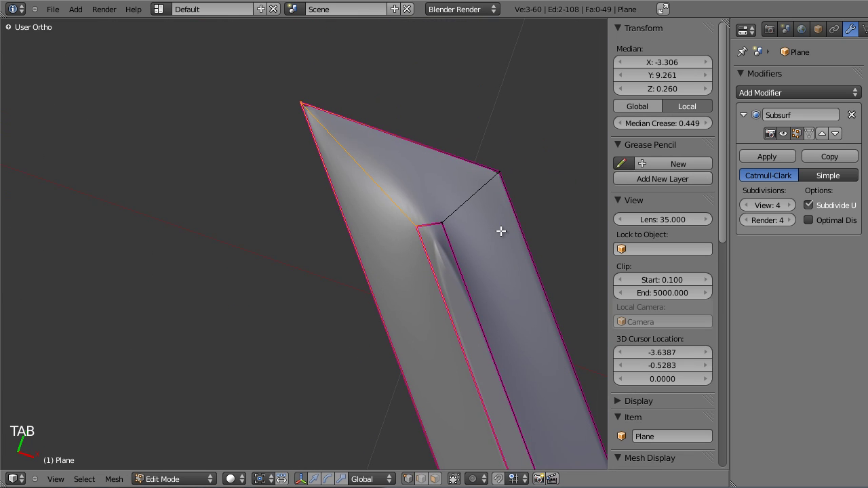
pyautogui.keyDown('alt'); pyautogui.rightClick(500, 231); pyautogui.keyUp('alt')
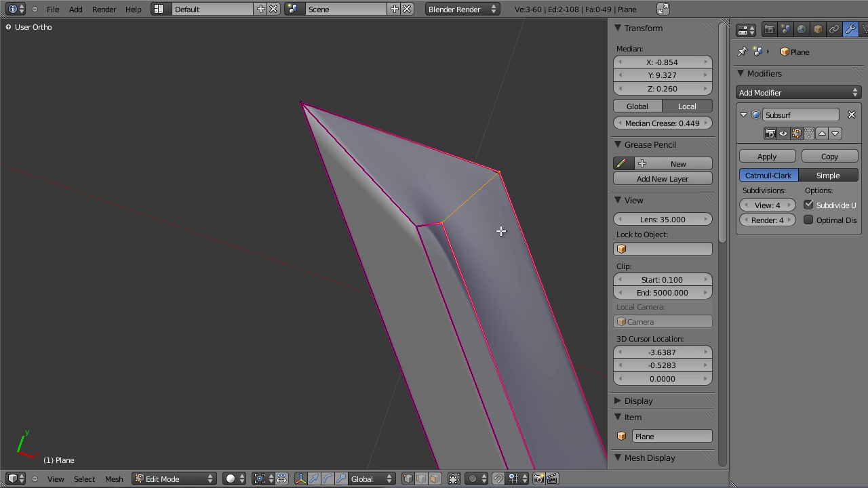
pyautogui.press('Tab')
pyautogui.scroll(-6, 500, 230)
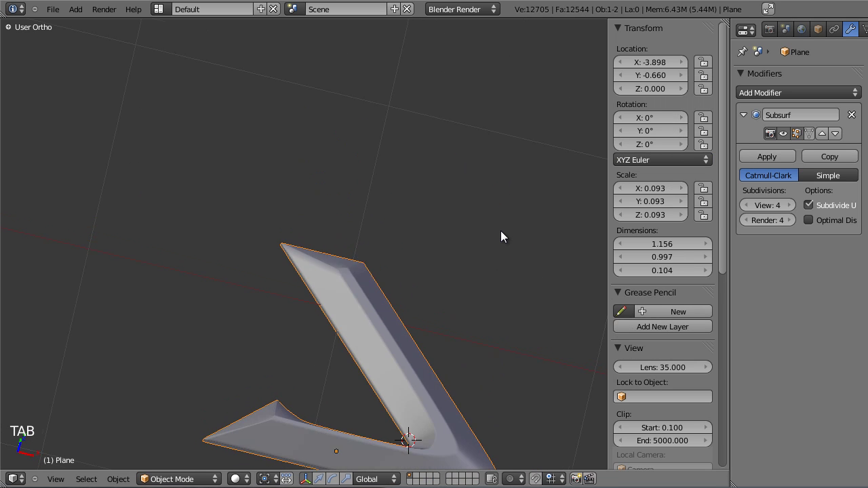
# Compare the bend's top ridge and outline with the reference image in top view, with and without the mesh cage
pyautogui.moveTo(501, 231)
pyautogui.mouseDown(button='middle')
pyautogui.moveTo(461, 254)
pyautogui.moveTo(478, 124)
pyautogui.moveTo(478, 239)
pyautogui.moveTo(400, 285)
pyautogui.moveTo(501, 230)
pyautogui.mouseUp(button='middle')
pyautogui.scroll(5, 500, 231)
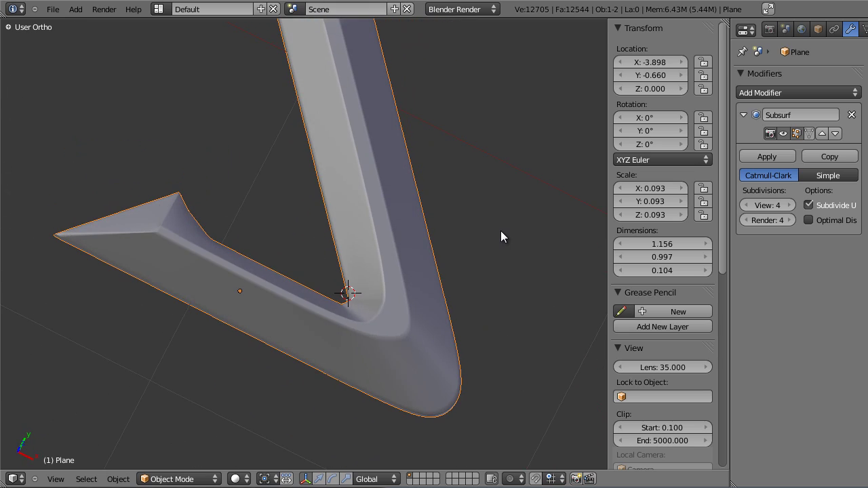
pyautogui.press('KP_7')
pyautogui.press('Tab')
pyautogui.scroll(5, 500, 231)
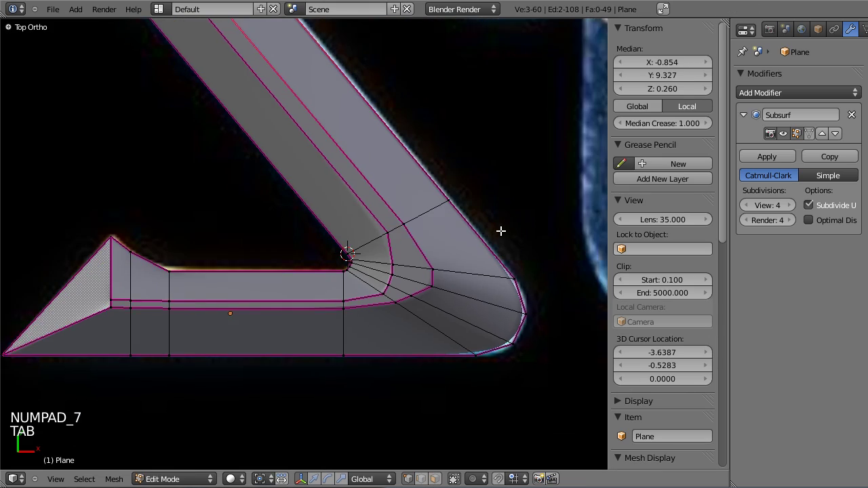
pyautogui.press('z')
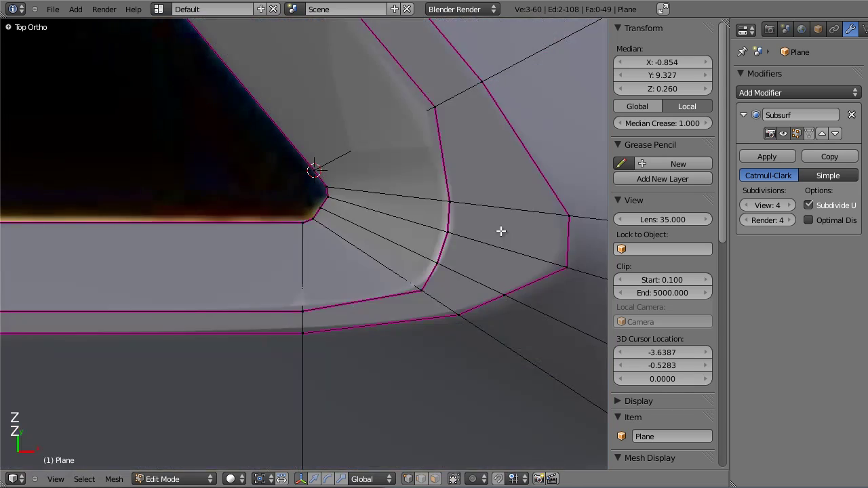
pyautogui.scroll(-1, 500, 230)
pyautogui.press('Tab')
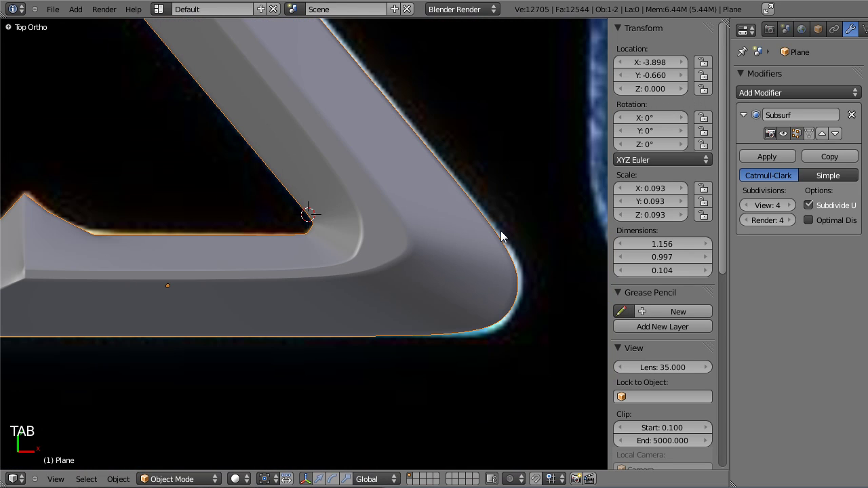
# Select the middle inner ridge vertex at the bend and snap the 3D cursor to it
pyautogui.scroll(1, 501, 231)
pyautogui.press('Tab')
pyautogui.scroll(3, 501, 231)
pyautogui.press('a')
pyautogui.press('a')
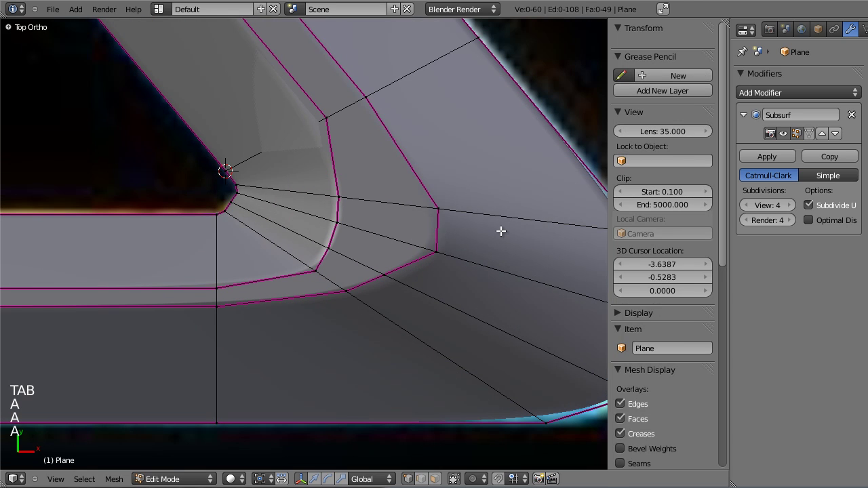
pyautogui.press('a')
pyautogui.press('b')
pyautogui.rightClick(337, 222)
pyautogui.hotkey('shift', 's')
pyautogui.click(337, 232)
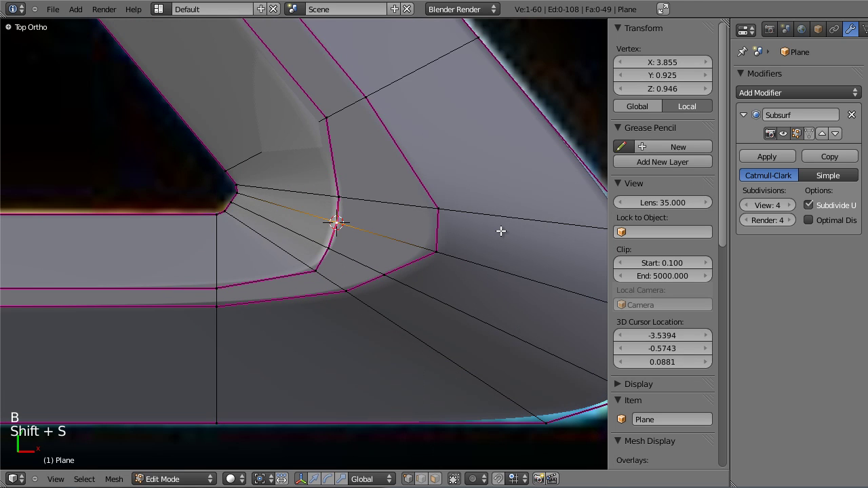
# Set the pivot point to 3D Cursor and scale the opposite outer ridge vertex slightly toward the cursor
pyautogui.press('.')
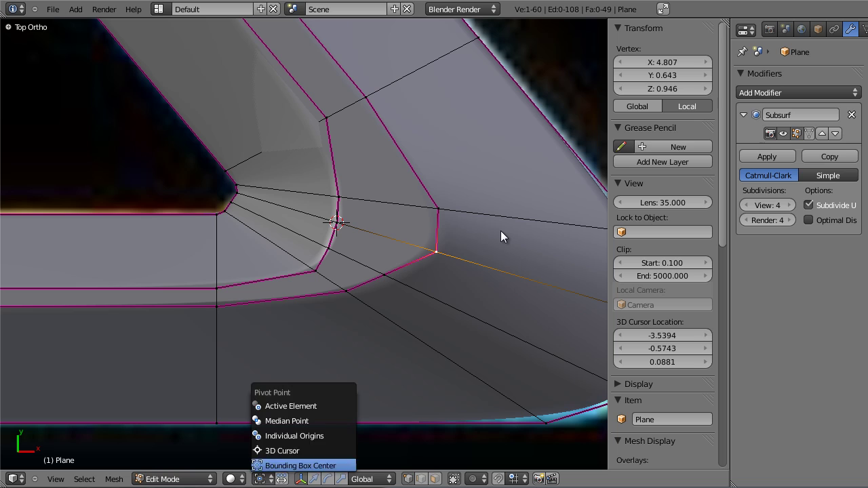
pyautogui.press('Up')
pyautogui.press('Return')
pyautogui.press('s')
pyautogui.click(501, 231)
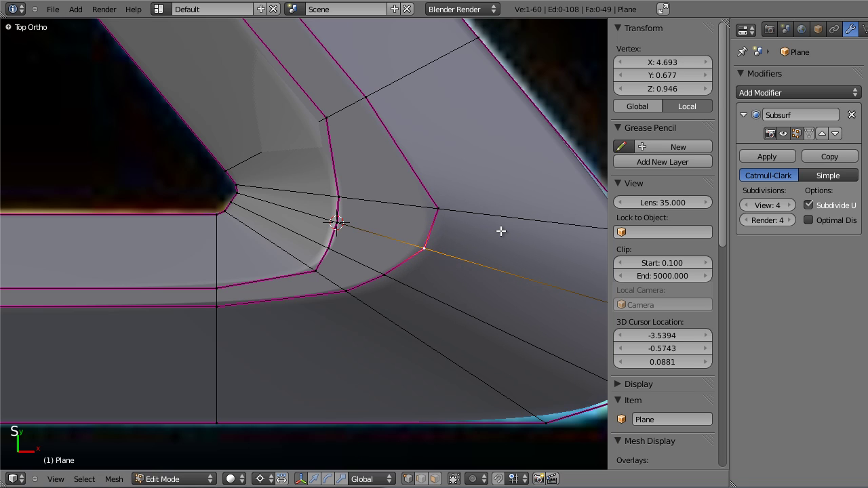
# Snap the 3D cursor to the next inner ridge vertex toward the diagonal arm and scale its outer counterpart toward it
pyautogui.press('s')
pyautogui.click(500, 231)
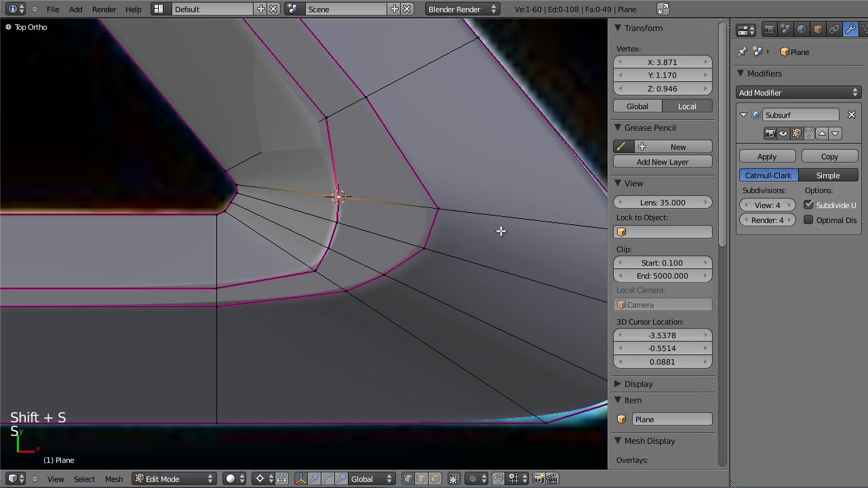
pyautogui.press('s')
pyautogui.click(501, 231)
pyautogui.press('Tab')
pyautogui.press('z')
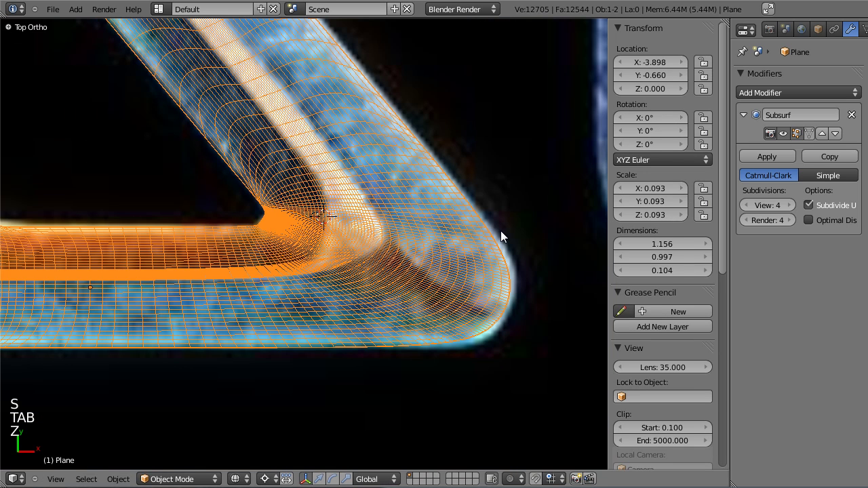
pyautogui.press('z')
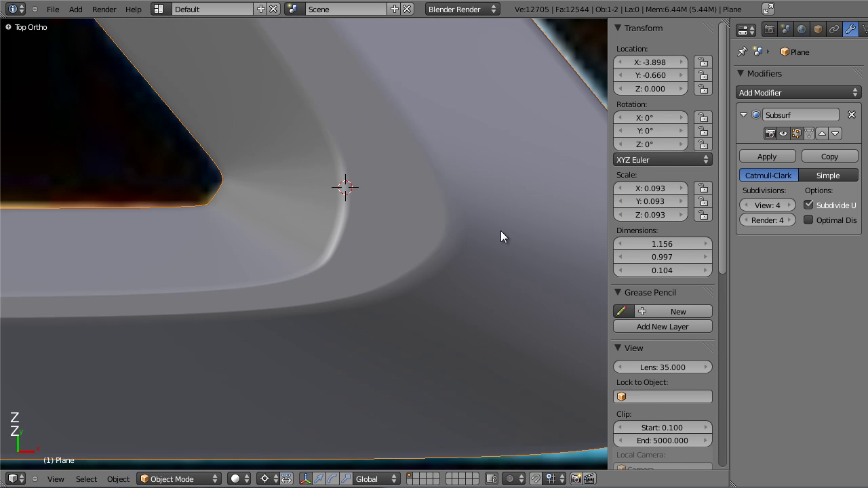
# Snap the 3D cursor to the inner ridge vertex below the middle one and scale its outer counterpart about the cursor
pyautogui.press('Tab')
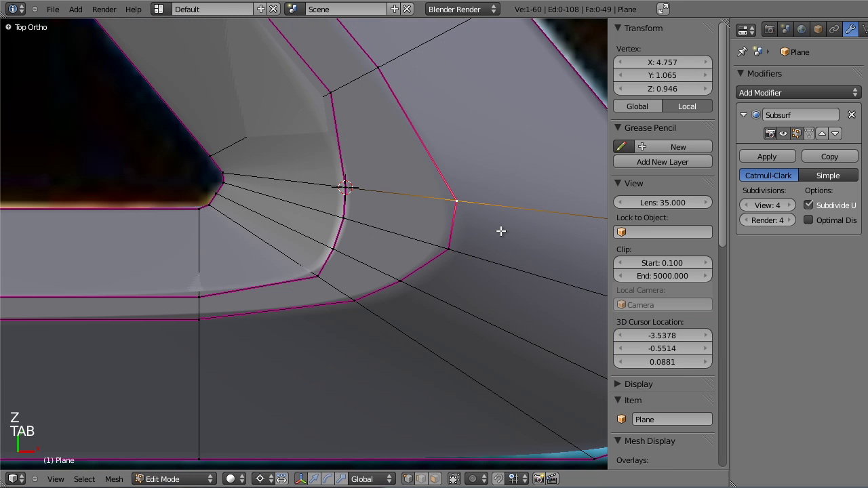
pyautogui.rightClick(333, 249)
pyautogui.hotkey('shift', 's')
pyautogui.click(332, 249)
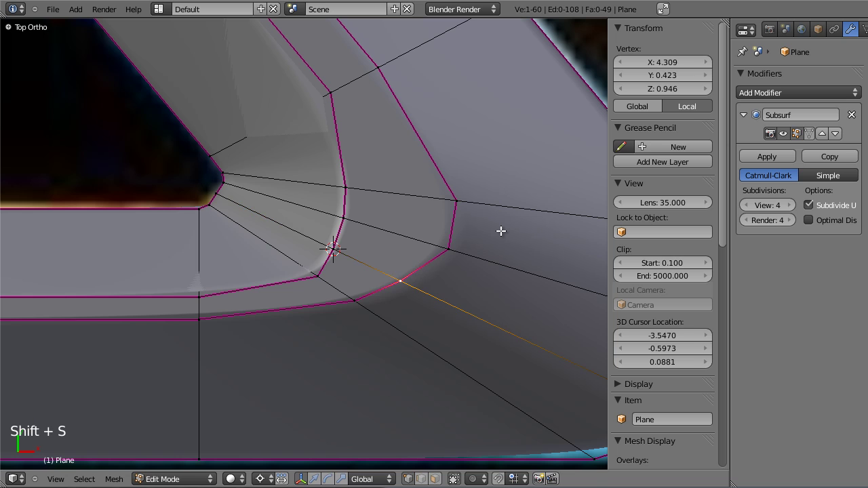
pyautogui.press('s')
pyautogui.click(501, 231)
pyautogui.press('Tab')
pyautogui.scroll(-3, 500, 231)
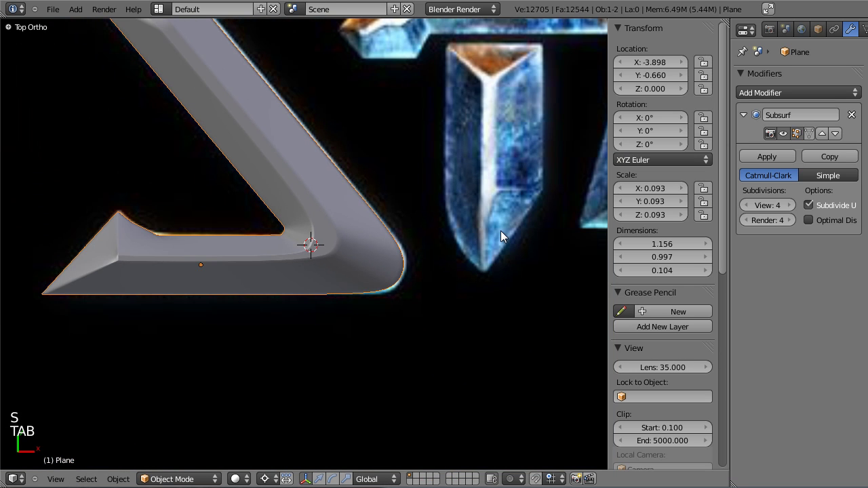
# Examine the creased ends of the lower and diagonal arms in Object Mode from above and at an angle
pyautogui.scroll(-3, 500, 230)
pyautogui.scroll(6, 500, 231)
pyautogui.keyDown('shift'); pyautogui.moveTo(501, 231); pyautogui.dragTo(813, 205, button='middle'); pyautogui.keyUp('shift')
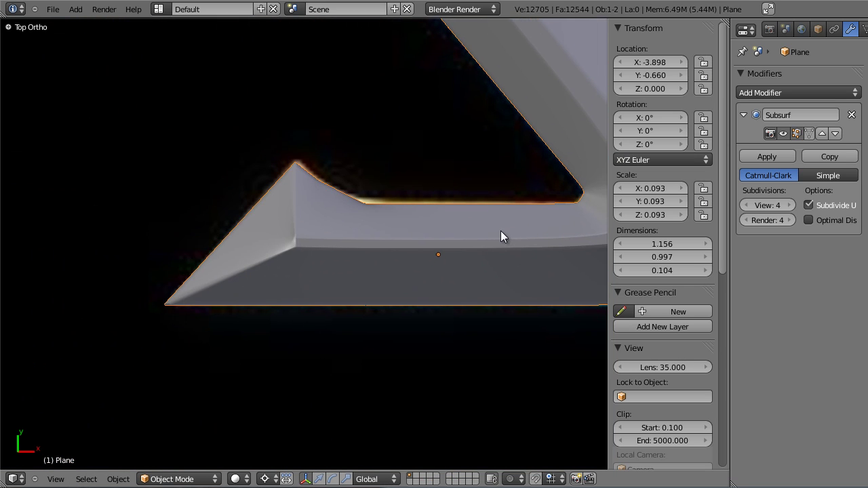
pyautogui.scroll(7, 501, 231)
pyautogui.scroll(-6, 501, 231)
pyautogui.moveTo(501, 231); pyautogui.dragTo(511, 272, button='middle')
pyautogui.scroll(-3, 501, 231)
pyautogui.keyDown('shift'); pyautogui.moveTo(501, 231); pyautogui.dragTo(483, 203, button='middle'); pyautogui.keyUp('shift')
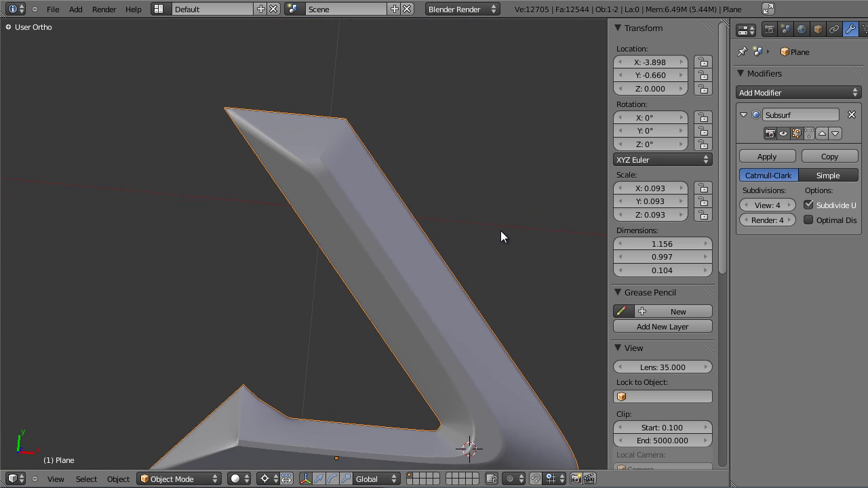
# Insert an edge loop across the diagonal arm with Loop Cut and return to Object Mode
pyautogui.scroll(2, 500, 231)
pyautogui.press('Tab')
pyautogui.press('a')
pyautogui.press('a')
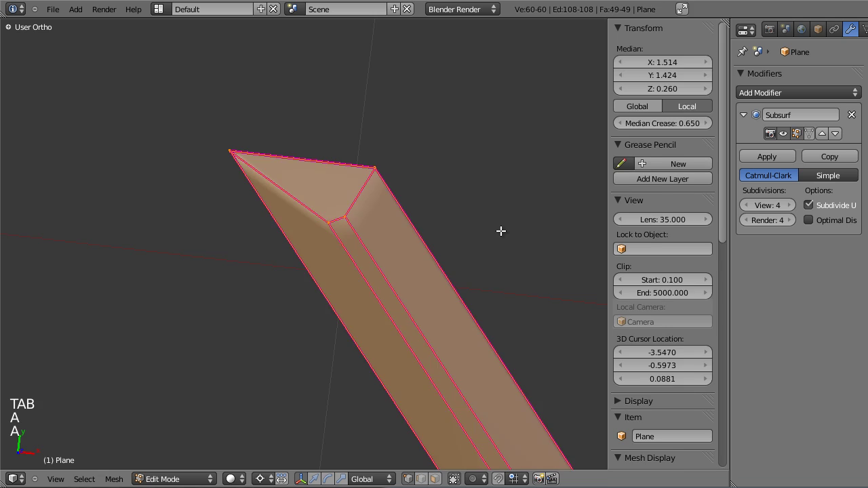
pyautogui.press('a')
pyautogui.scroll(2, 501, 232)
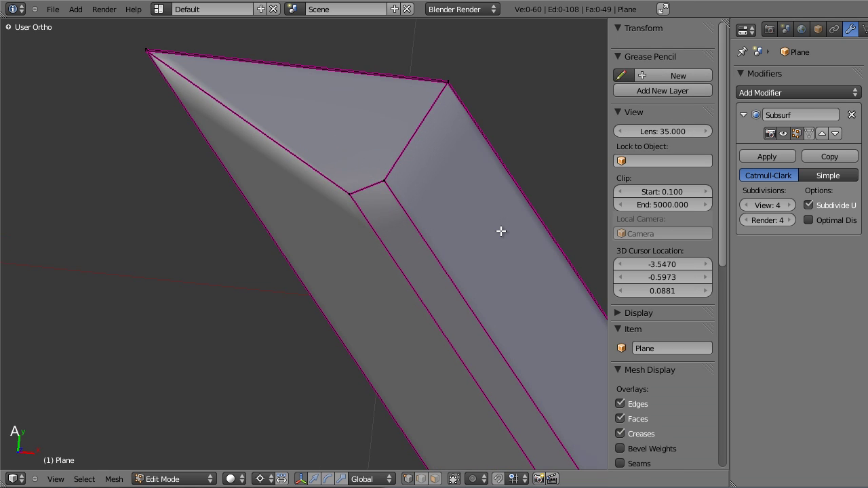
pyautogui.scroll(-3, 500, 231)
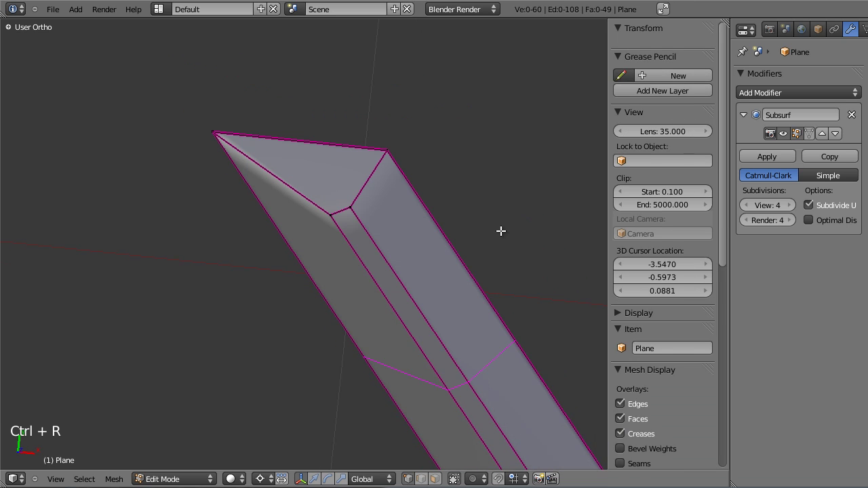
pyautogui.click(501, 231)
pyautogui.click(501, 231)
pyautogui.press('Tab')
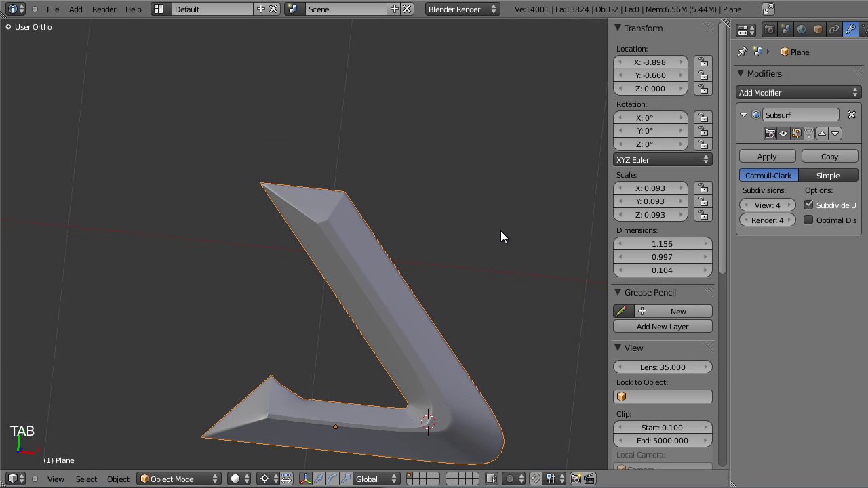
# Deselect all of the mesh, inspect the smoothed letter from several angles, and view the reference logo from the top
pyautogui.press('Tab')
pyautogui.press('a')
pyautogui.press('a')
pyautogui.press('a')
pyautogui.press('Tab')
pyautogui.scroll(-4, 500, 231)
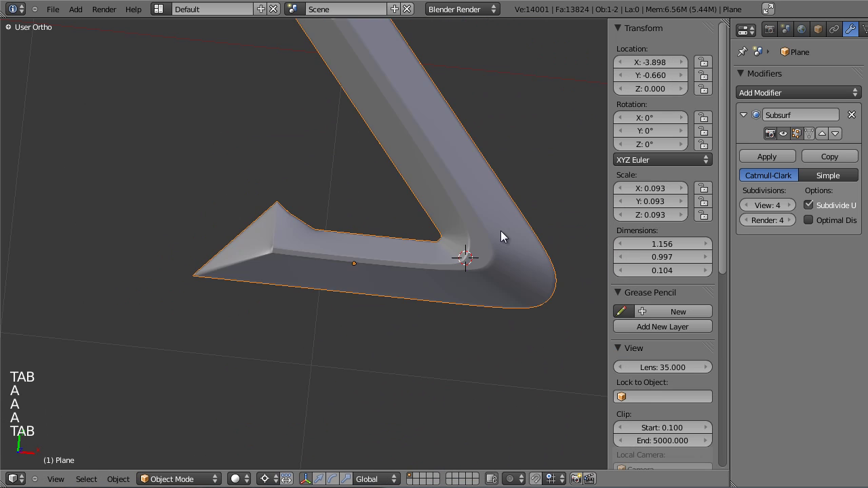
pyautogui.scroll(3, 500, 231)
pyautogui.moveTo(500, 231); pyautogui.dragTo(586, 399, button='middle')
pyautogui.press('KP_7')
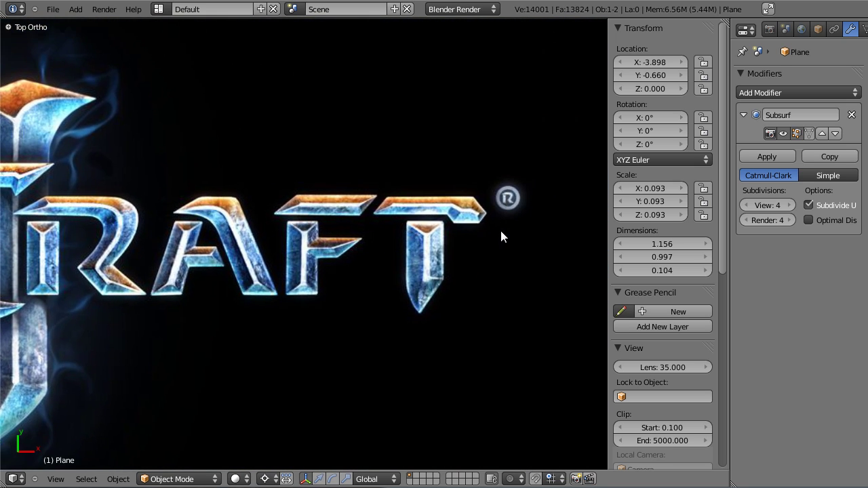
# Compare the smoothed S with the reference logo from the top, up close and at a slight angle
pyautogui.scroll(7, 500, 231)
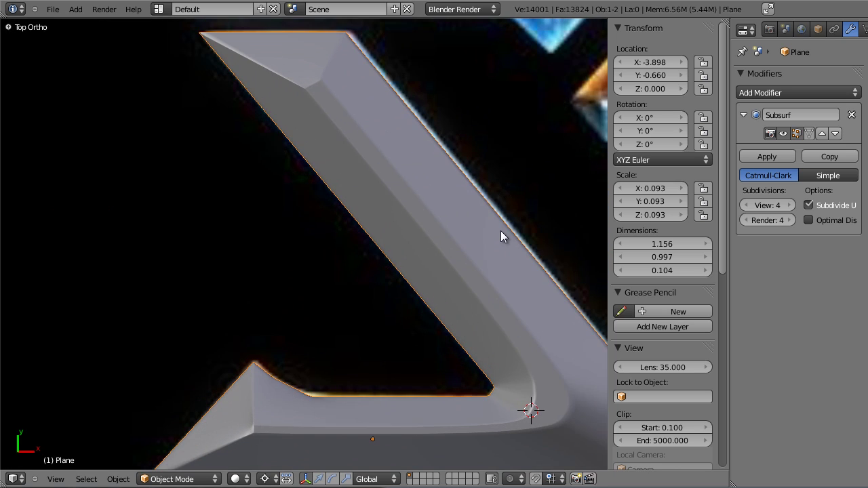
pyautogui.press('KP_4')
pyautogui.press('KP_2')
pyautogui.press('KP_2')
pyautogui.scroll(-4, 501, 231)
pyautogui.press('KP_8')
pyautogui.press('KP_8')
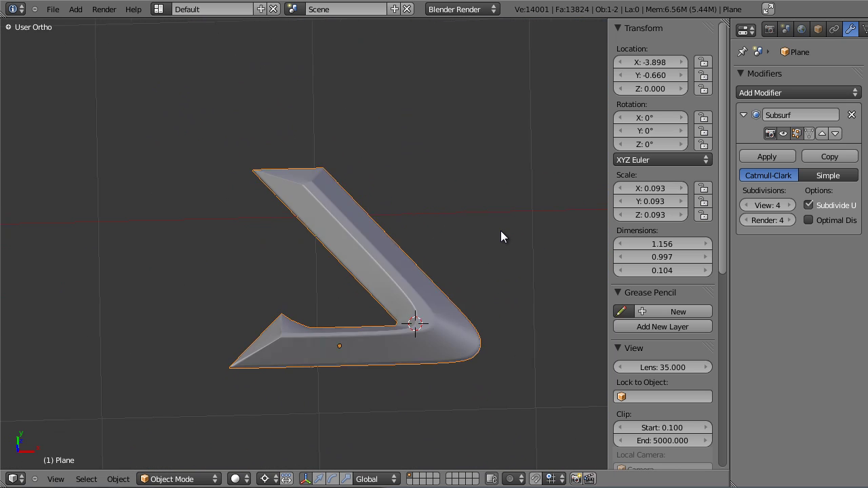
pyautogui.press('KP_7')
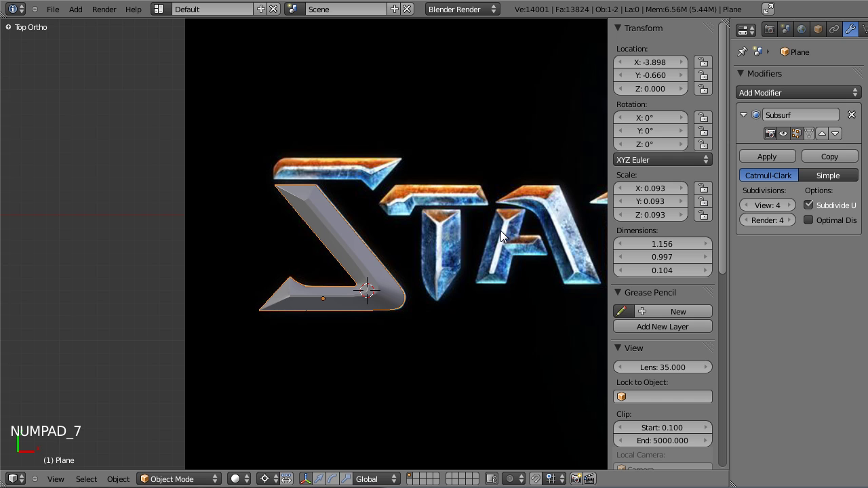
pyautogui.scroll(5, 501, 231)
pyautogui.scroll(-2, 501, 230)
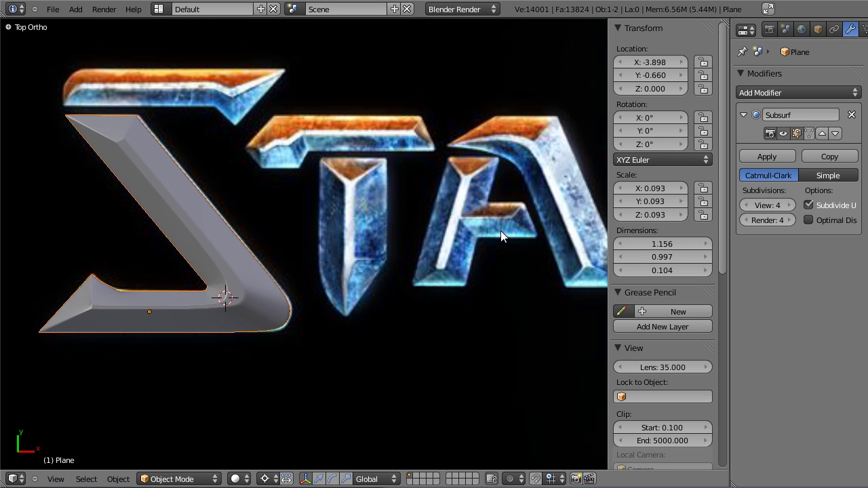
pyautogui.moveTo(501, 231)
pyautogui.keyDown('shift'); pyautogui.mouseDown(button='middle')
pyautogui.moveTo(407, 259)
pyautogui.moveTo(178, 216)
pyautogui.moveTo(599, 246)
pyautogui.moveTo(686, 282)
pyautogui.moveTo(480, 247)
pyautogui.mouseUp(button='middle'); pyautogui.keyUp('shift')
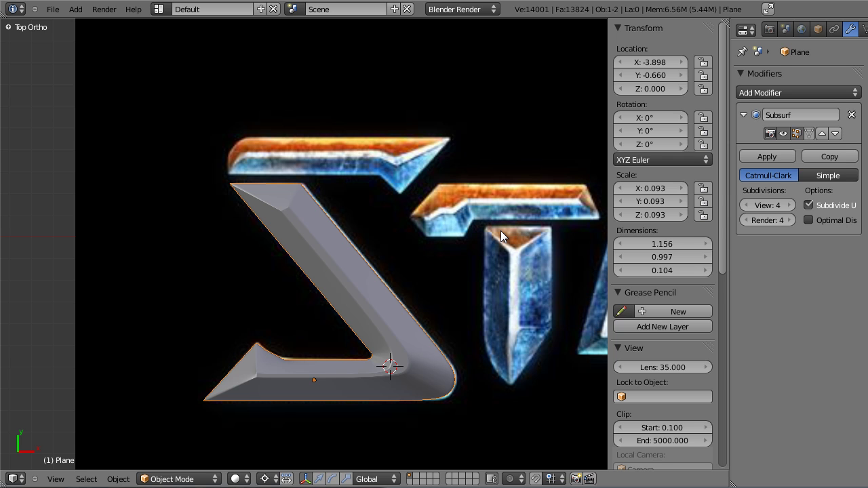
# Hide the transform properties sidebar and examine the remaining letters of the reference logo beside the modelled S
pyautogui.press('n')
pyautogui.scroll(-6, 500, 230)
pyautogui.scroll(3, 501, 230)
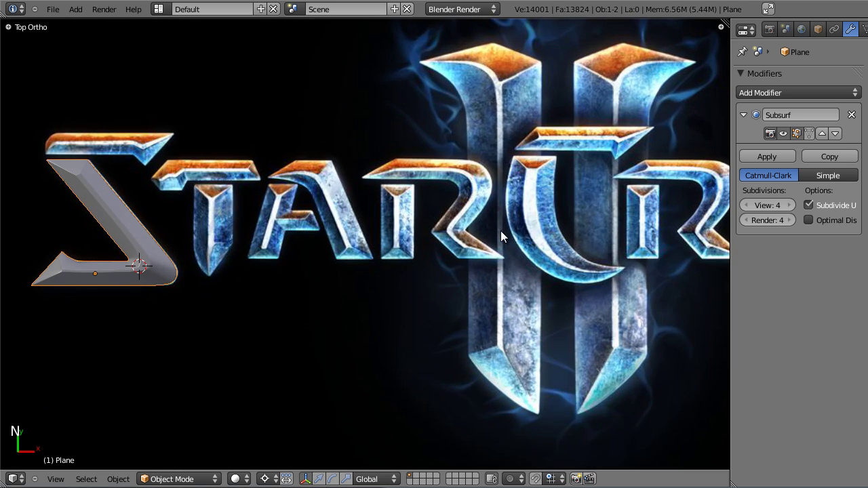
pyautogui.moveTo(500, 230); pyautogui.dragTo(531, 197, button='middle')
pyautogui.press('KP_7')
pyautogui.scroll(-3, 500, 231)
pyautogui.scroll(4, 501, 231)
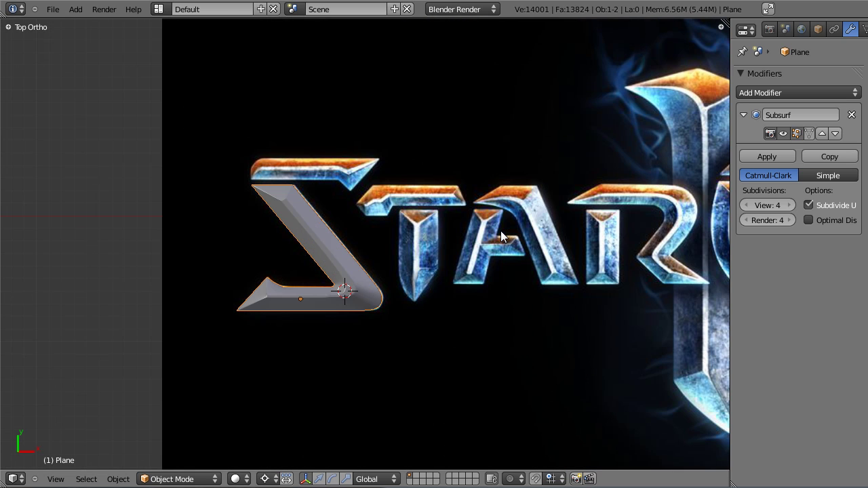
pyautogui.scroll(6, 501, 230)
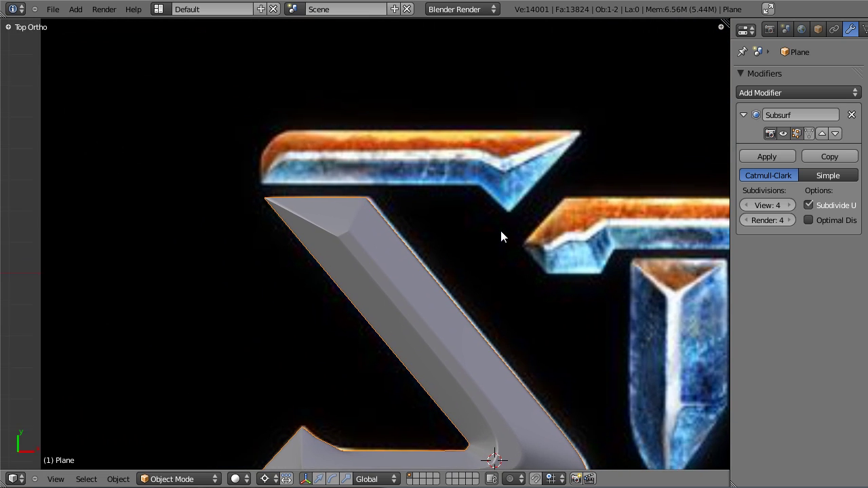
pyautogui.press('KP_Decimal')
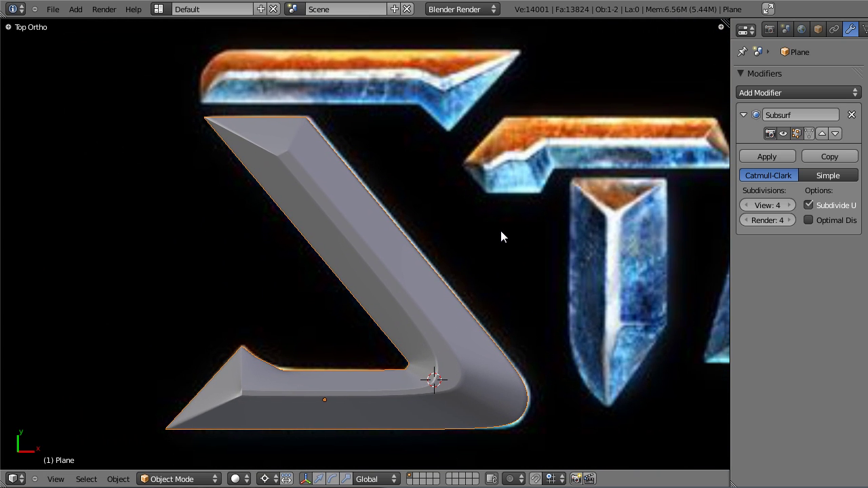
pyautogui.scroll(-2, 501, 231)
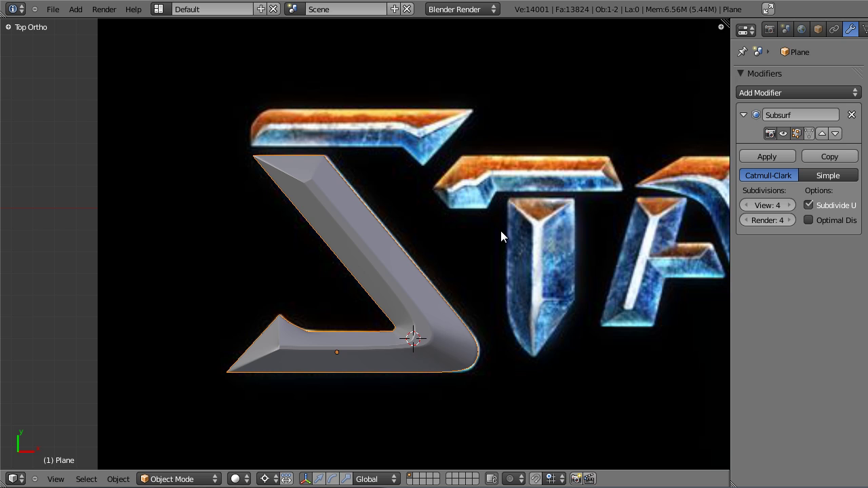
pyautogui.scroll(-2, 501, 231)
pyautogui.keyDown('ctrl'); pyautogui.scroll(-4, 500, 230); pyautogui.keyUp('ctrl')
pyautogui.keyDown('ctrl'); pyautogui.scroll(3, 501, 230); pyautogui.keyUp('ctrl')
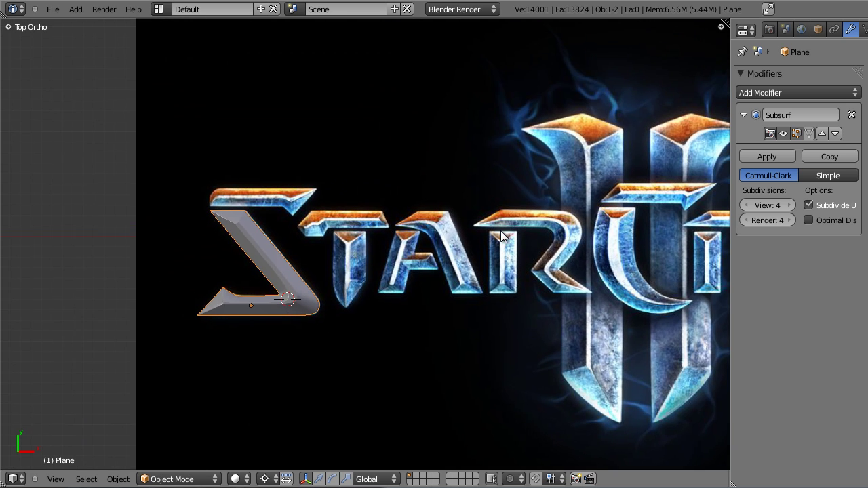
pyautogui.scroll(3, 502, 234)
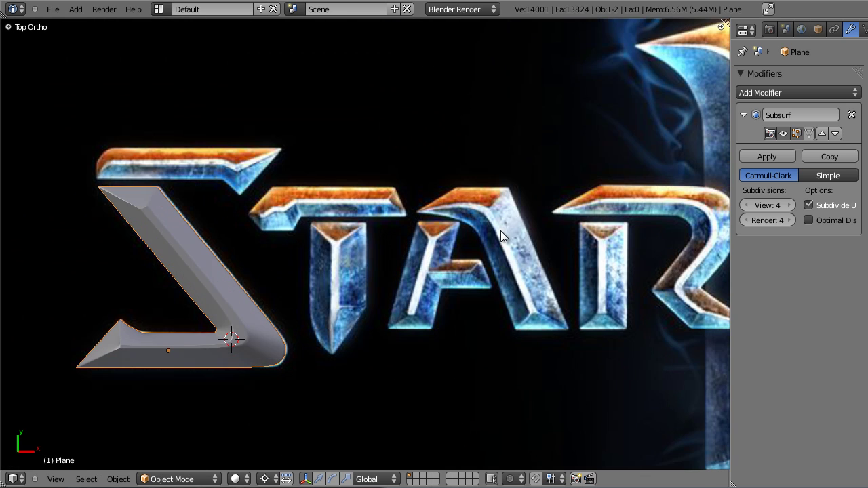
pyautogui.scroll(-2, 501, 230)
pyautogui.keyDown('ctrl'); pyautogui.scroll(-3, 501, 235); pyautogui.keyUp('ctrl')
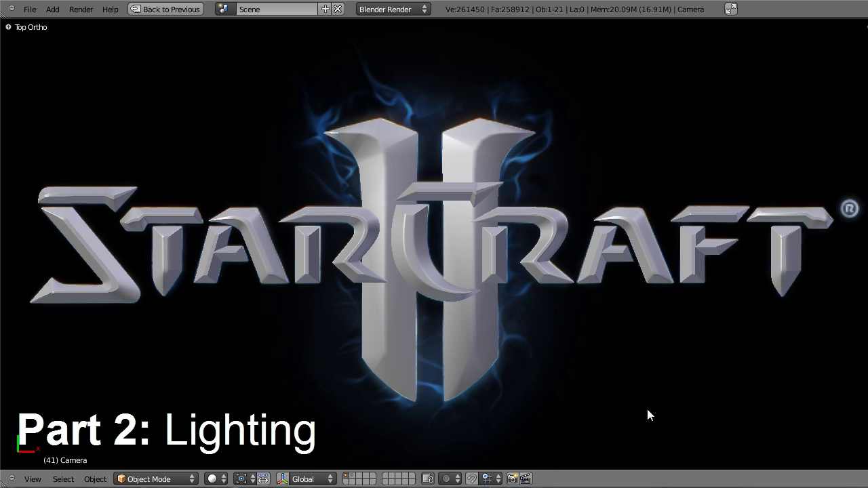
# Restore the full window layout and check the modifiers of the C's crossbar and the second R's curve and stem
pyautogui.moveTo(343, 388); pyautogui.dragTo(301, 303, button='middle')
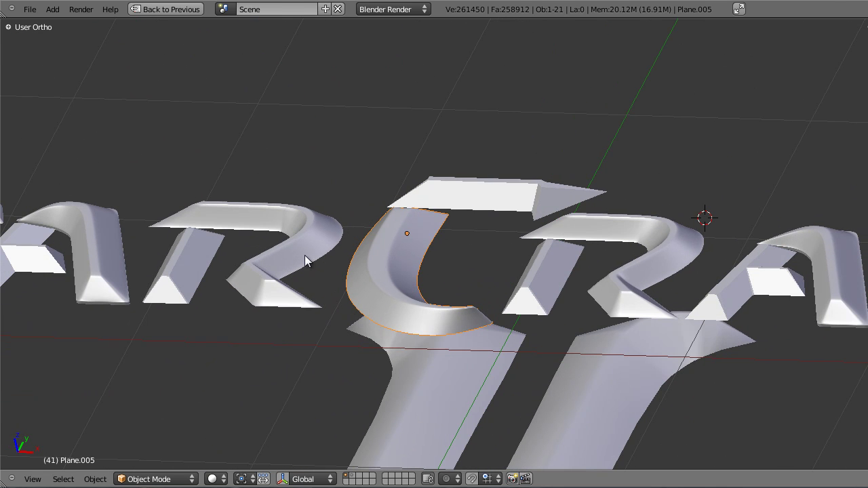
pyautogui.hotkey('ctrl', 'Up')
pyautogui.rightClick(404, 216)
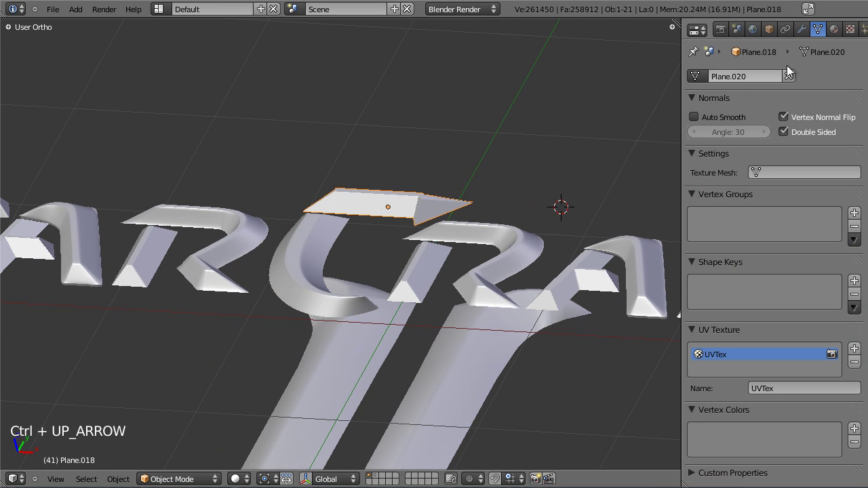
pyautogui.click(802, 29)
pyautogui.rightClick(474, 228)
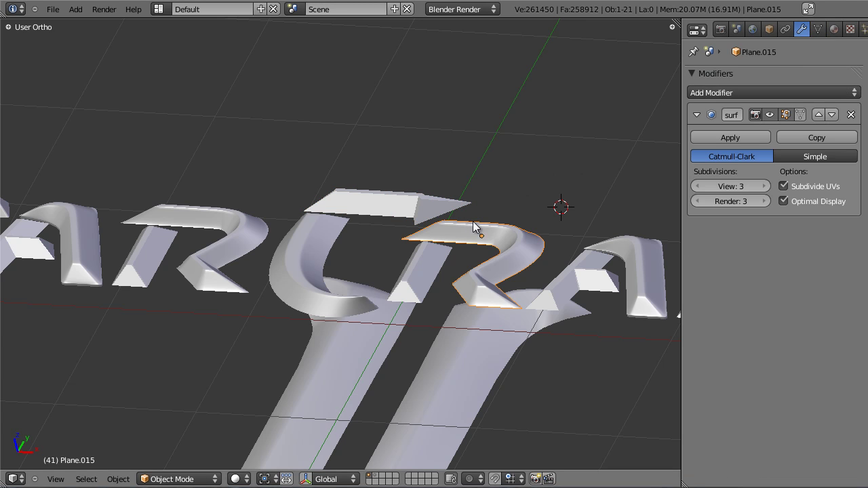
pyautogui.rightClick(409, 264)
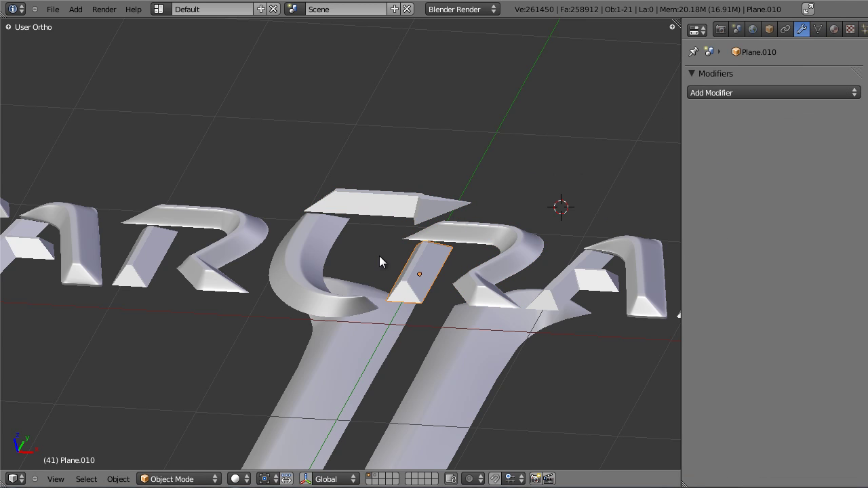
pyautogui.scroll(6, 355, 270)
pyautogui.keyDown('shift'); pyautogui.moveTo(455, 359); pyautogui.dragTo(252, 194, button='middle'); pyautogui.keyUp('shift')
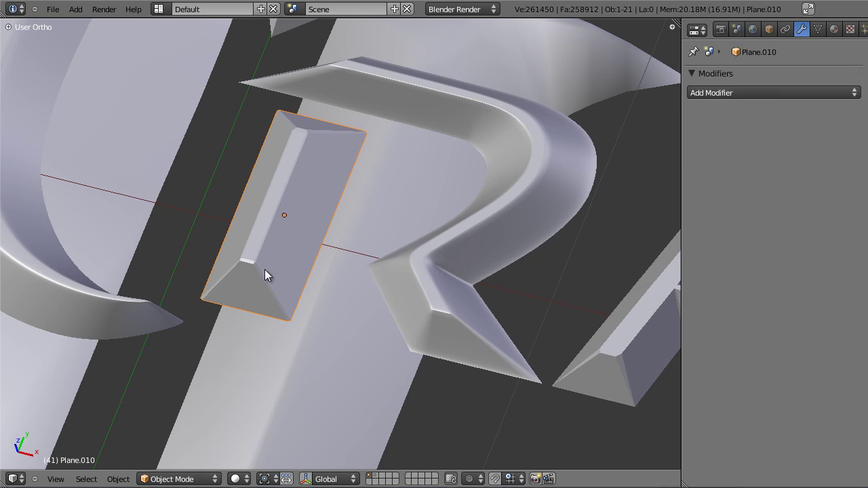
# Inspect the curved part of the second R and the crossbarred left part of the adjacent A with their modifiers
pyautogui.scroll(-6, 422, 203)
pyautogui.rightClick(420, 213)
pyautogui.scroll(5, 434, 231)
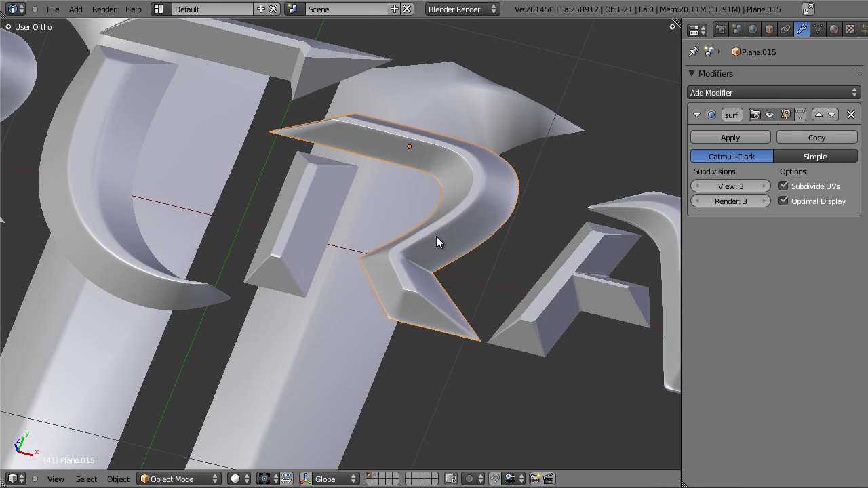
pyautogui.scroll(-5, 500, 178)
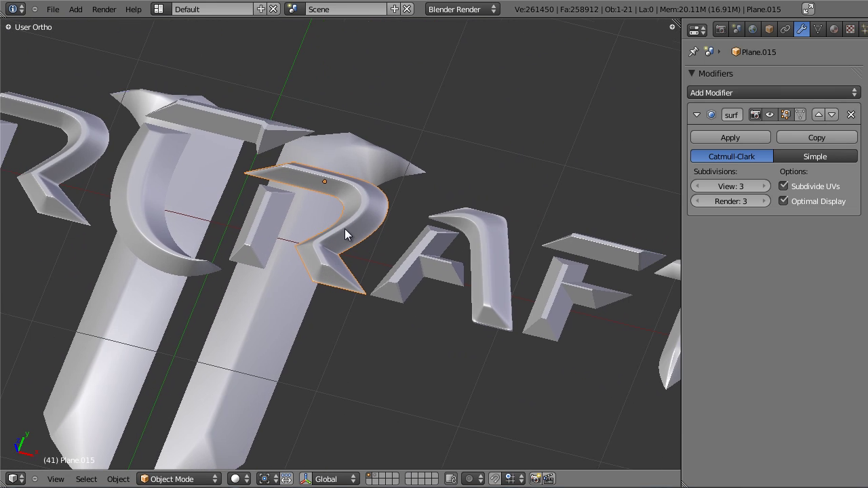
pyautogui.scroll(4, 533, 225)
pyautogui.rightClick(421, 275)
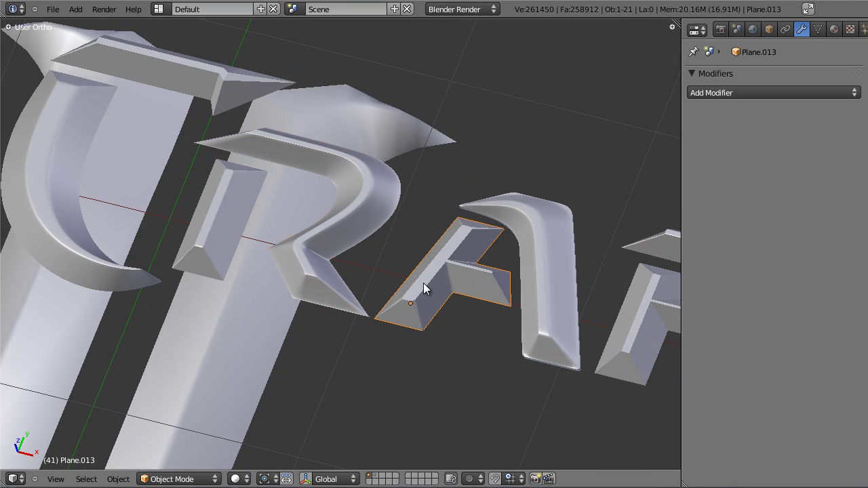
pyautogui.scroll(3, 447, 287)
pyautogui.keyDown('shift'); pyautogui.moveTo(447, 287); pyautogui.dragTo(237, 218, button='middle'); pyautogui.keyUp('shift')
pyautogui.scroll(-3, 377, 249)
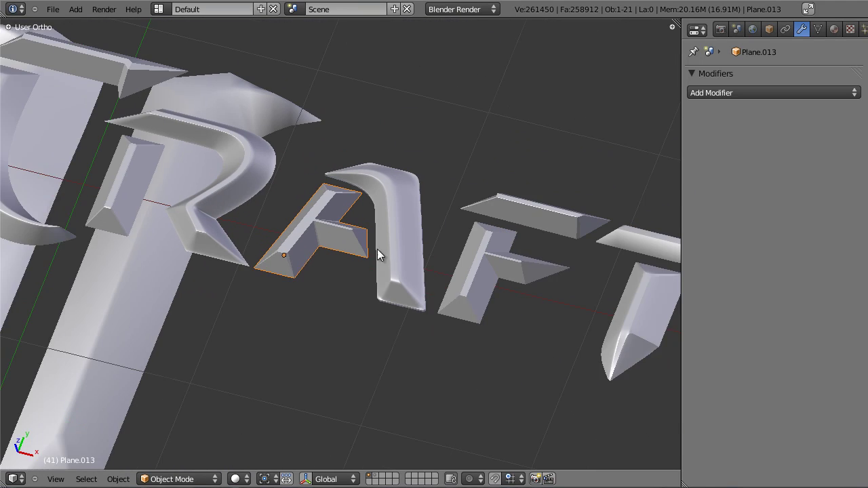
pyautogui.scroll(1, 352, 249)
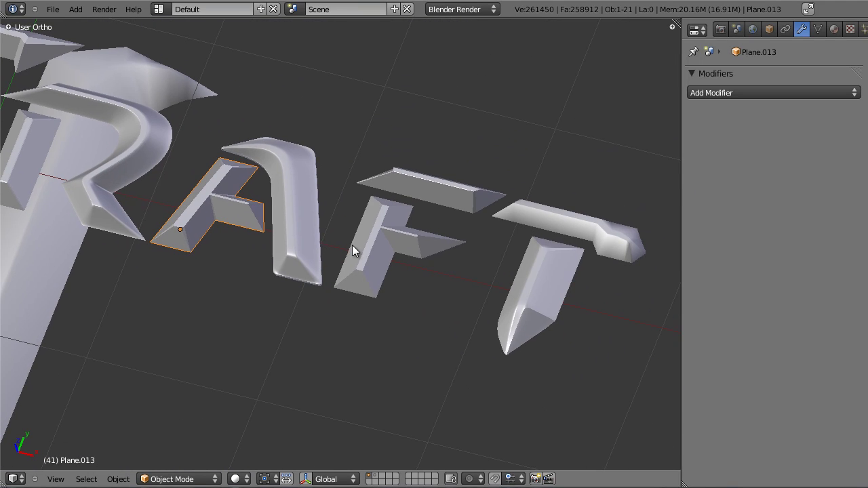
# Check the modifiers on the F's top bar and both parts of the final T, and view the first letters at an angle
pyautogui.rightClick(435, 195)
pyautogui.scroll(-3, 372, 192)
pyautogui.scroll(3, 556, 190)
pyautogui.rightClick(494, 253)
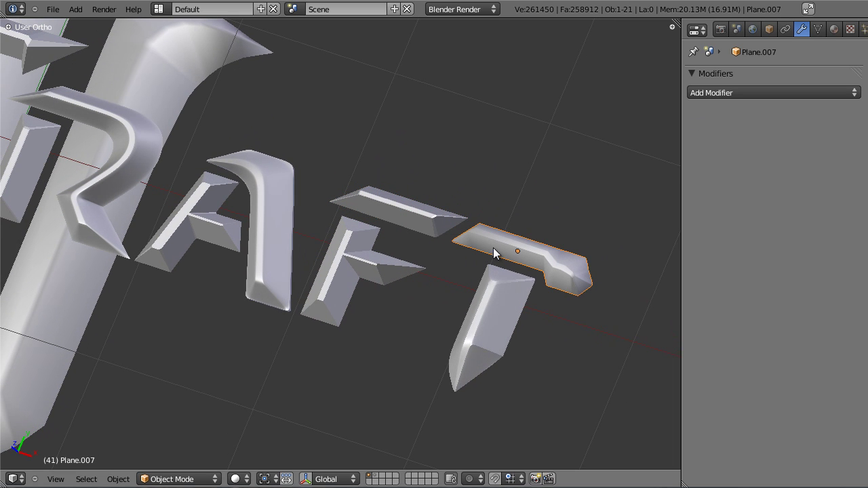
pyautogui.rightClick(500, 285)
pyautogui.moveTo(348, 277); pyautogui.dragTo(538, 144, button='middle')
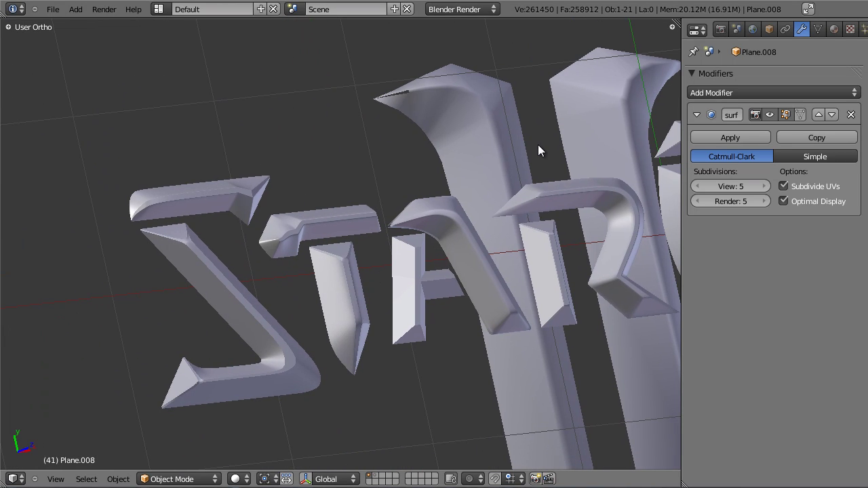
# Examine the logo's mesh in wireframe over the reference from the top, and return to solid shading
pyautogui.press('KP_7')
pyautogui.scroll(-3, 574, 158)
pyautogui.press('z')
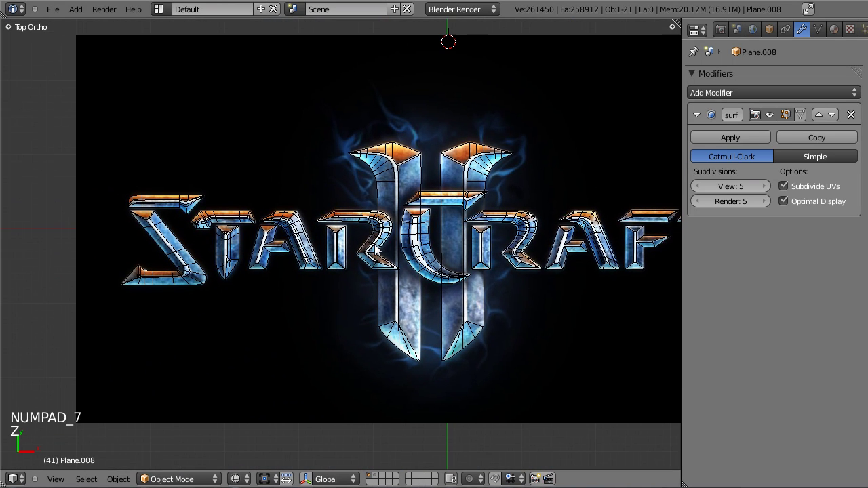
pyautogui.keyDown('shift'); pyautogui.moveTo(377, 250); pyautogui.dragTo(293, 254, button='middle'); pyautogui.keyUp('shift')
pyautogui.scroll(1, 308, 255)
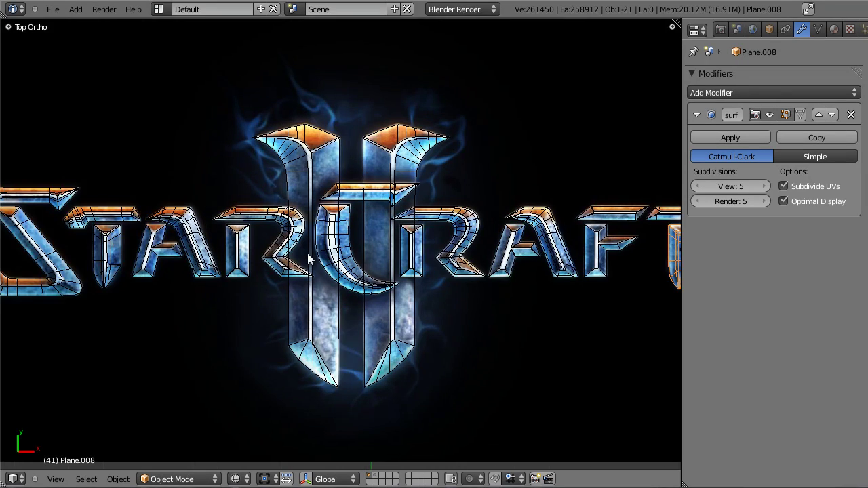
pyautogui.scroll(-1, 308, 255)
pyautogui.hotkey('alt', 'z')
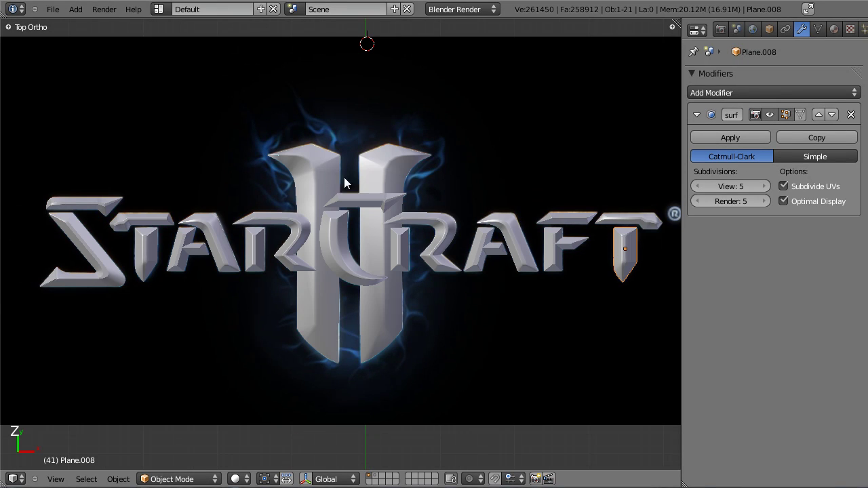
# Place the 3D cursor outside the reference image, beyond its lower-right corner
pyautogui.scroll(-2, 351, 194)
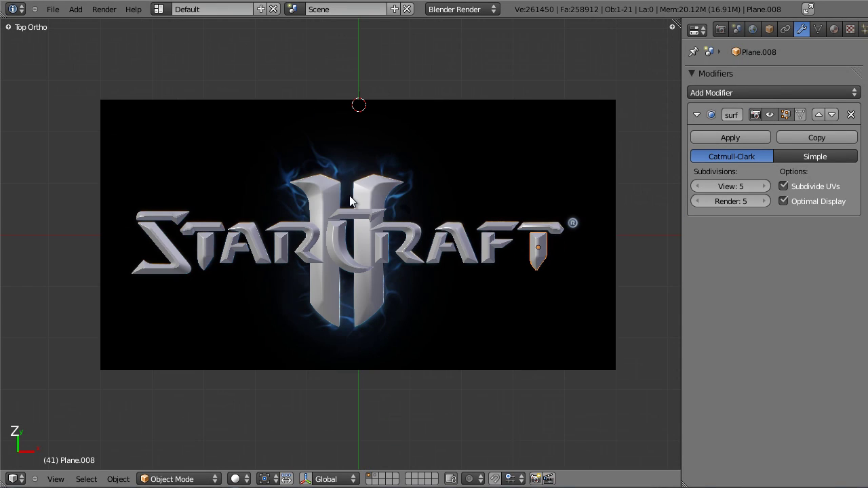
pyautogui.click(663, 460)
pyautogui.scroll(1, 562, 397)
pyautogui.scroll(1, 546, 371)
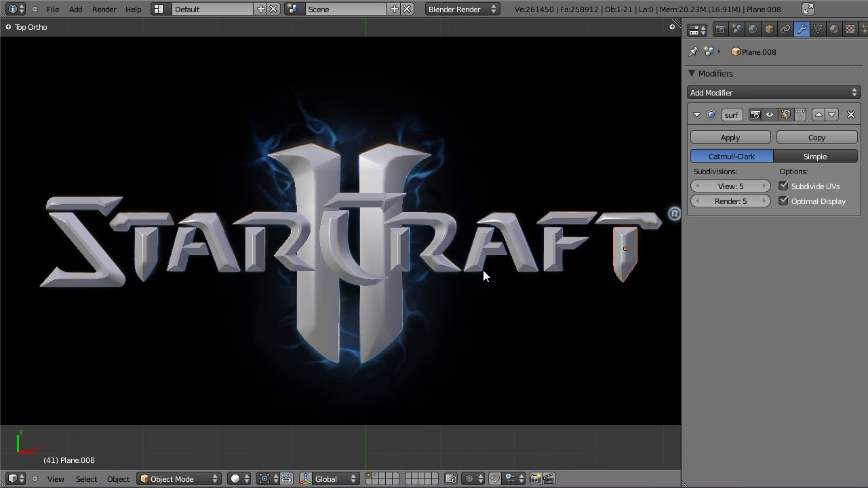
pyautogui.scroll(-1, 485, 269)
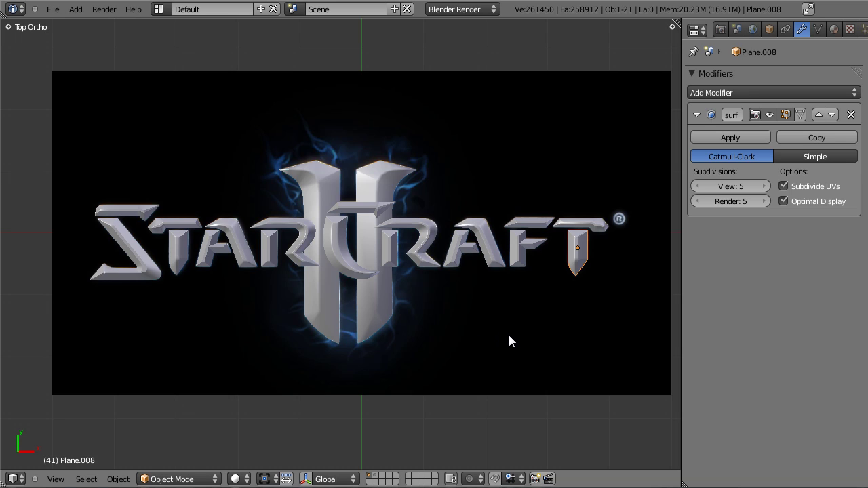
# Align the camera to the top view and move it back along its local Z axis to about Z 10.76, framing the whole logo
pyautogui.press('KP_7')
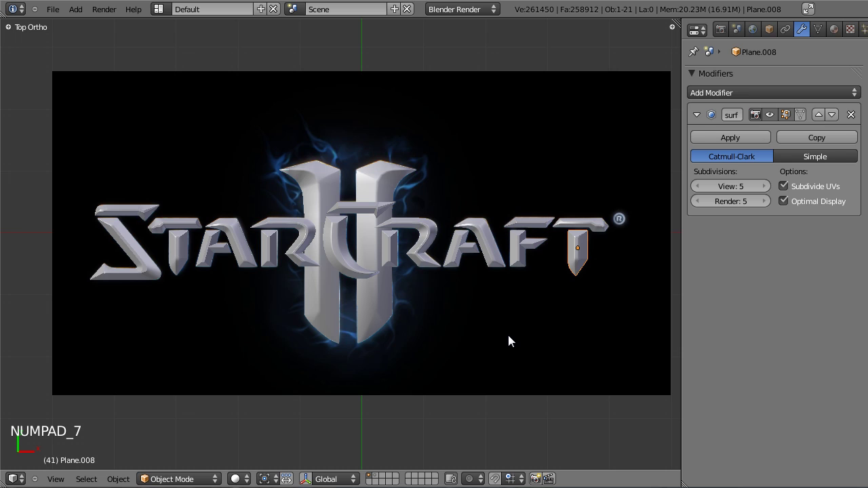
pyautogui.press('ctrl+alt+KP_0')
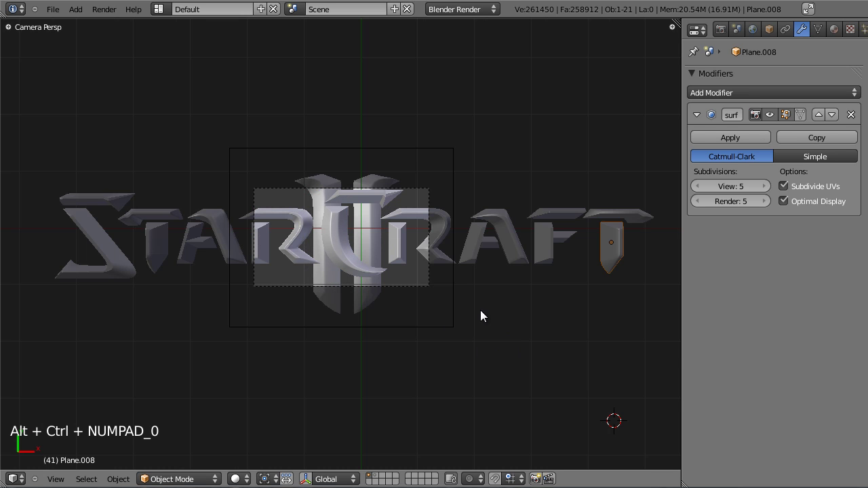
pyautogui.rightClick(452, 310)
pyautogui.press('g')
pyautogui.press('z')
pyautogui.press('z')
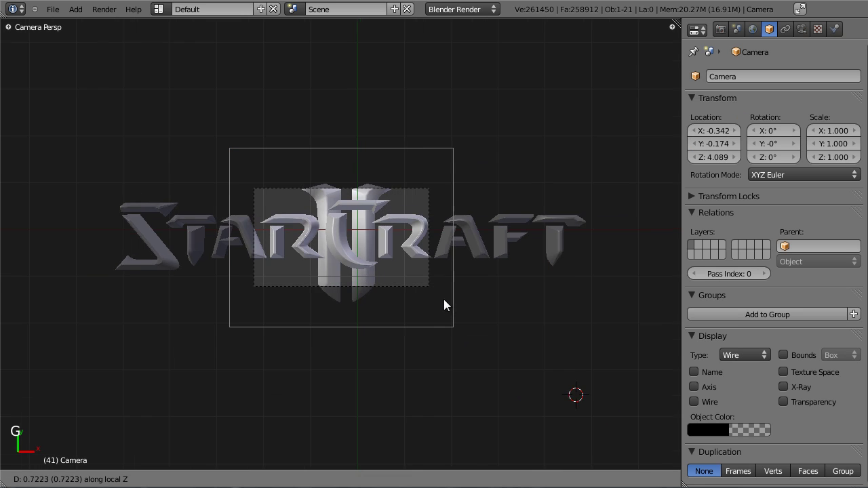
pyautogui.click(458, 326)
pyautogui.scroll(5, 444, 310)
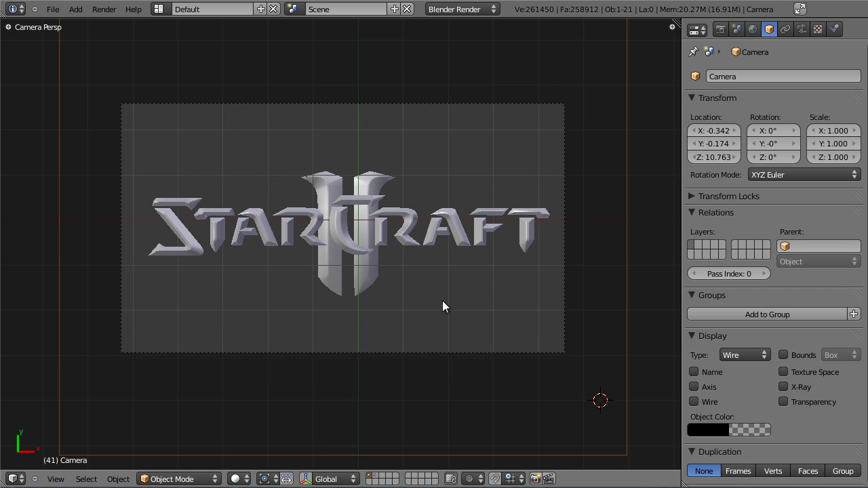
# Examine the S and the final letters up close through the perspective camera
pyautogui.scroll(2, 414, 288)
pyautogui.scroll(-4, 401, 283)
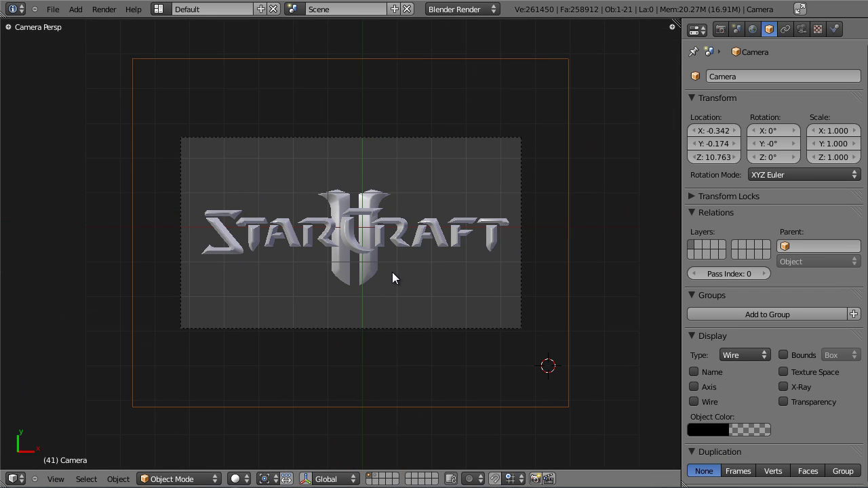
pyautogui.keyDown('shift'); pyautogui.moveTo(439, 272); pyautogui.dragTo(545, 260, button='middle'); pyautogui.keyUp('shift')
pyautogui.scroll(12, 439, 267)
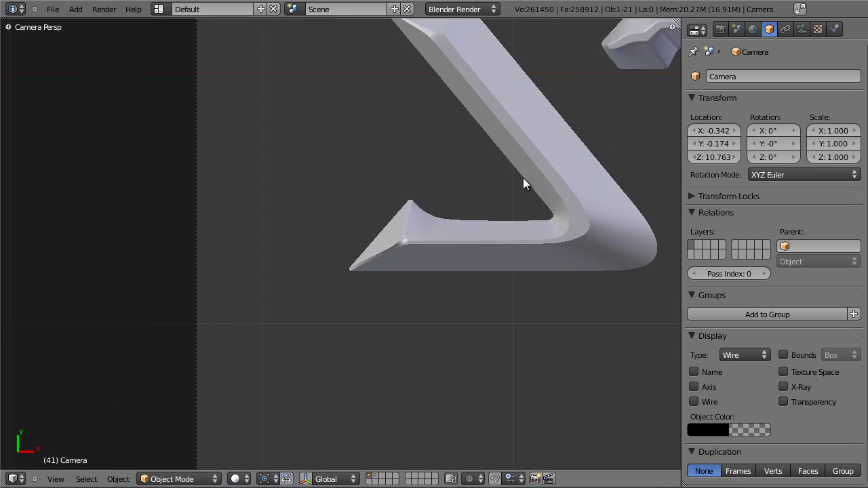
pyautogui.scroll(-5, 515, 189)
pyautogui.scroll(1, 512, 200)
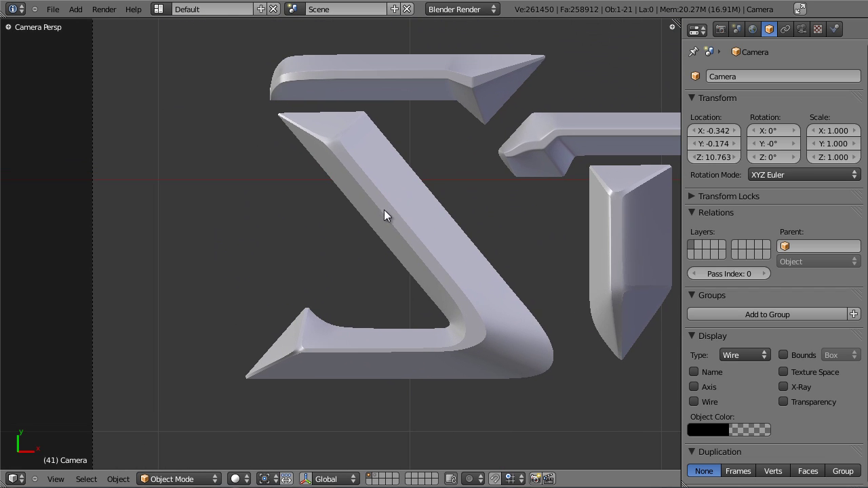
pyautogui.scroll(2, 384, 204)
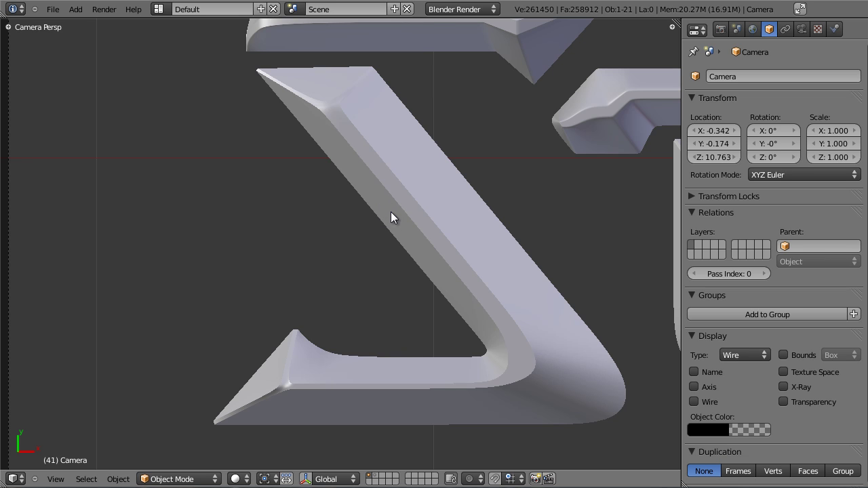
pyautogui.scroll(-8, 392, 212)
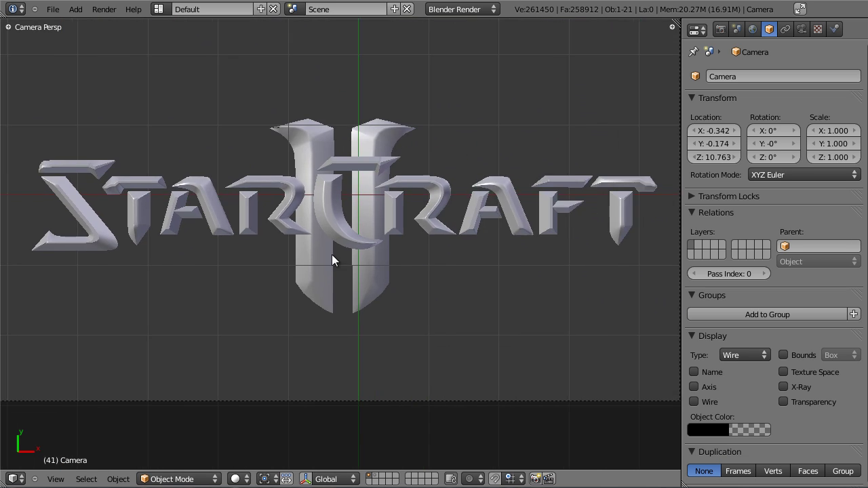
pyautogui.keyDown('shift'); pyautogui.moveTo(331, 255); pyautogui.dragTo(276, 272, button='middle'); pyautogui.keyUp('shift')
pyautogui.scroll(4, 503, 269)
pyautogui.keyDown('shift'); pyautogui.moveTo(582, 266); pyautogui.dragTo(547, 266, button='middle'); pyautogui.keyUp('shift')
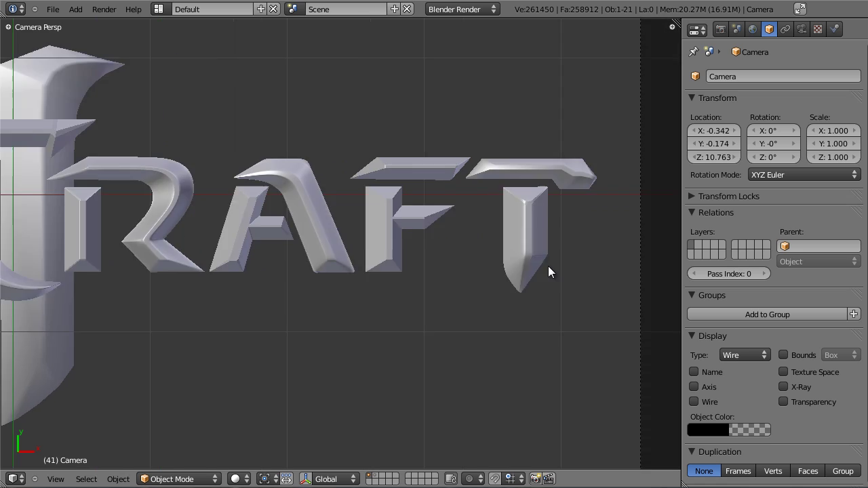
pyautogui.scroll(-3, 513, 275)
pyautogui.scroll(-2, 450, 268)
# Compare the logo's wireframe with the reference image from the top view
pyautogui.press('KP_7')
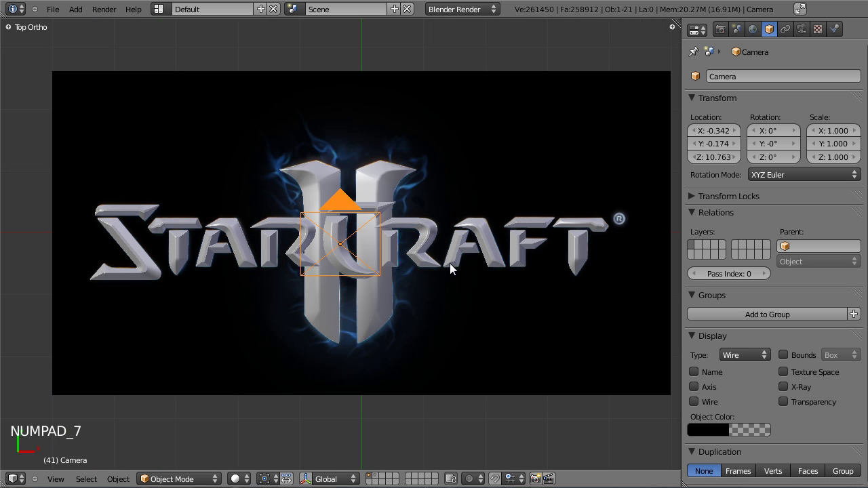
pyautogui.press('z')
pyautogui.scroll(4, 380, 264)
pyautogui.keyDown('shift'); pyautogui.moveTo(349, 270); pyautogui.dragTo(597, 211, button='middle'); pyautogui.keyUp('shift')
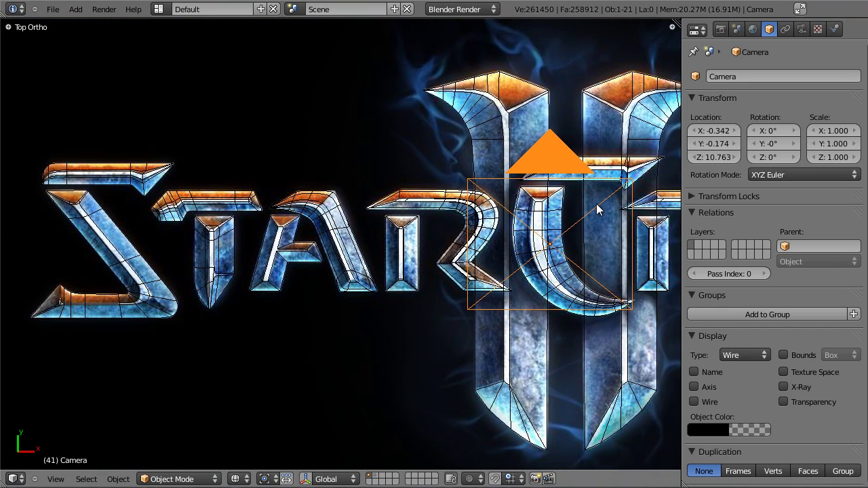
# Return to the camera view with solid shading and set the camera's lens to orthographic
pyautogui.press('KP_0')
pyautogui.scroll(-4, 296, 263)
pyautogui.press('z')
pyautogui.scroll(2, 296, 264)
pyautogui.keyDown('shift'); pyautogui.moveTo(235, 263); pyautogui.dragTo(447, 259, button='middle'); pyautogui.keyUp('shift')
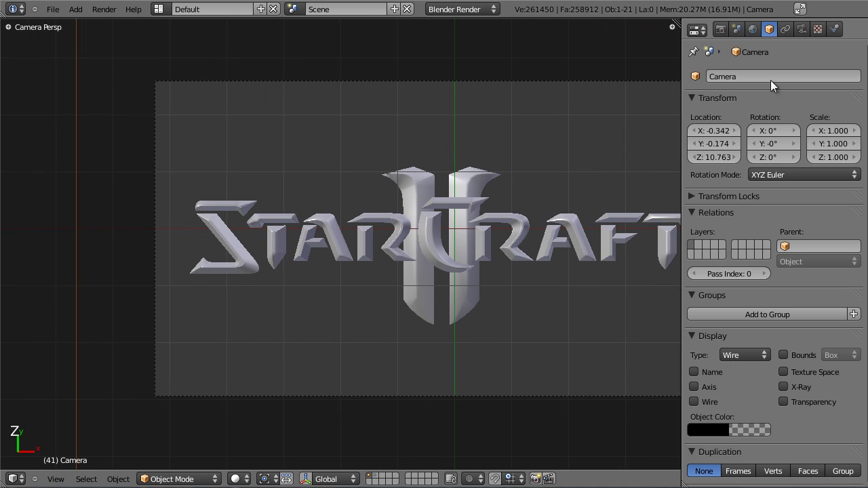
pyautogui.click(802, 29)
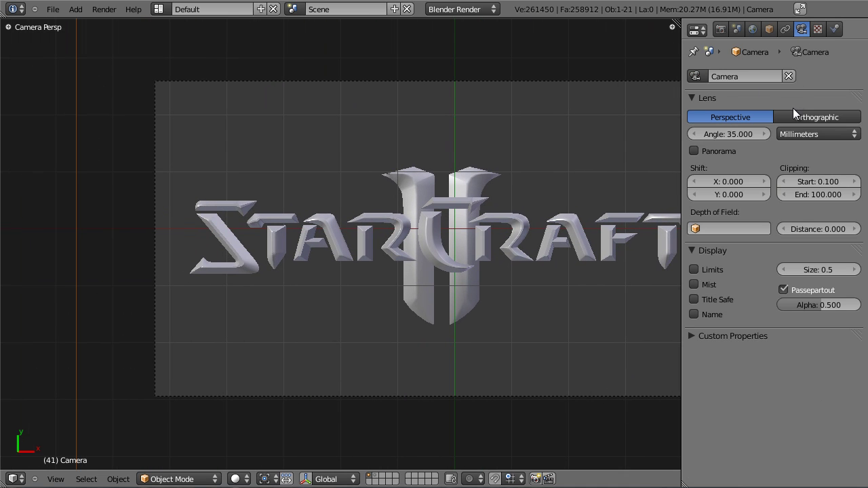
pyautogui.click(800, 116)
# Examine the S and the whole logo through the orthographic camera, and reselect the camera
pyautogui.scroll(3, 442, 236)
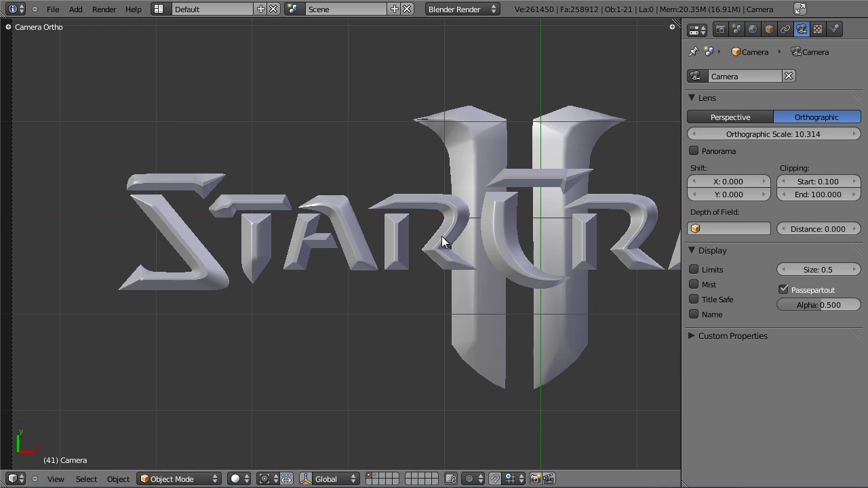
pyautogui.keyDown('shift'); pyautogui.moveTo(283, 237); pyautogui.dragTo(385, 229, button='middle'); pyautogui.keyUp('shift')
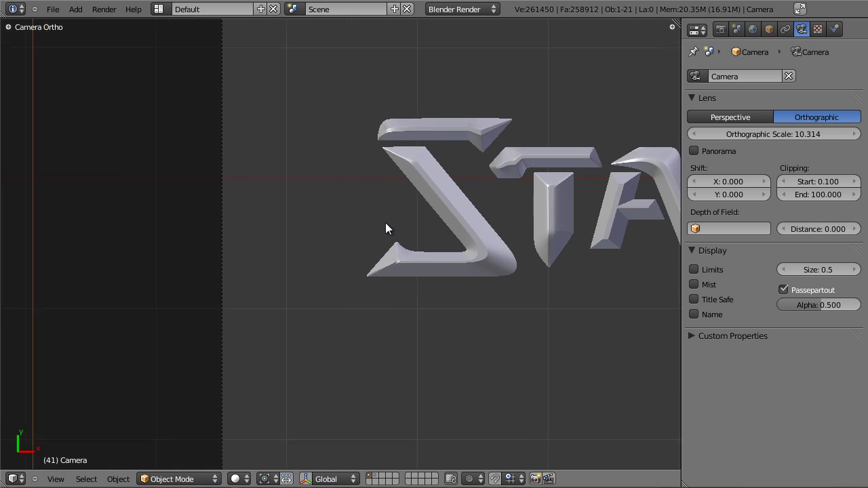
pyautogui.scroll(2, 372, 232)
pyautogui.scroll(1, 379, 234)
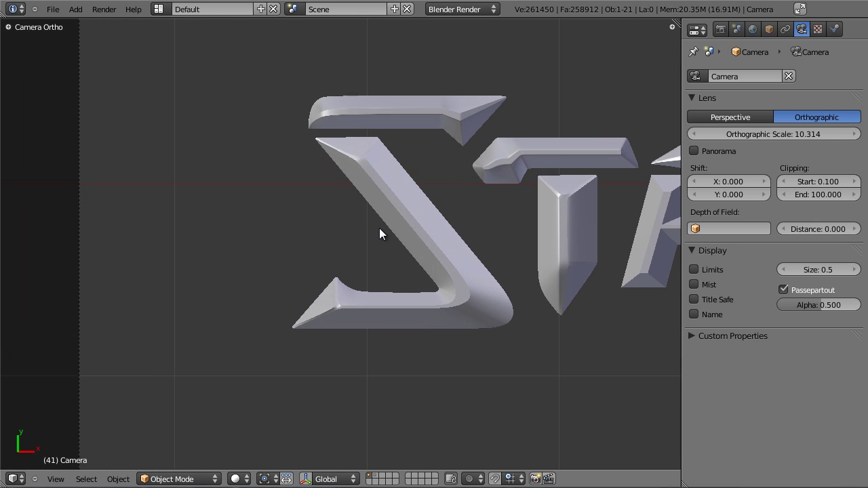
pyautogui.rightClick(395, 210)
pyautogui.scroll(-5, 462, 260)
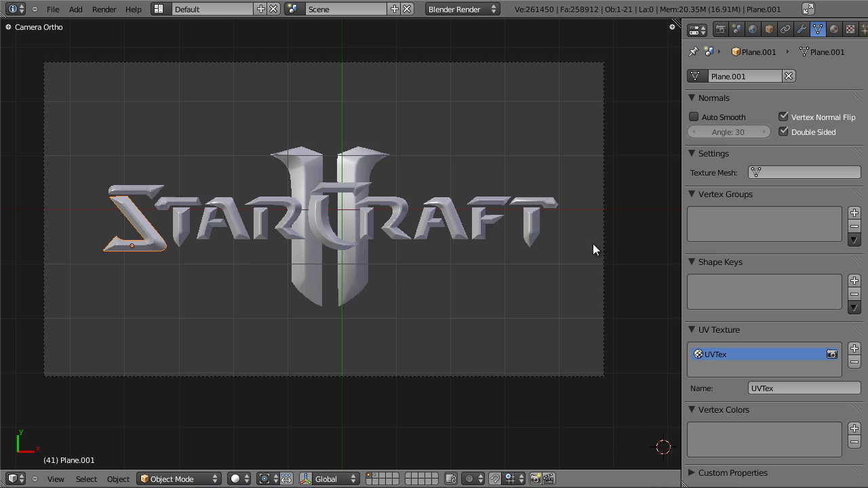
pyautogui.scroll(-3, 569, 244)
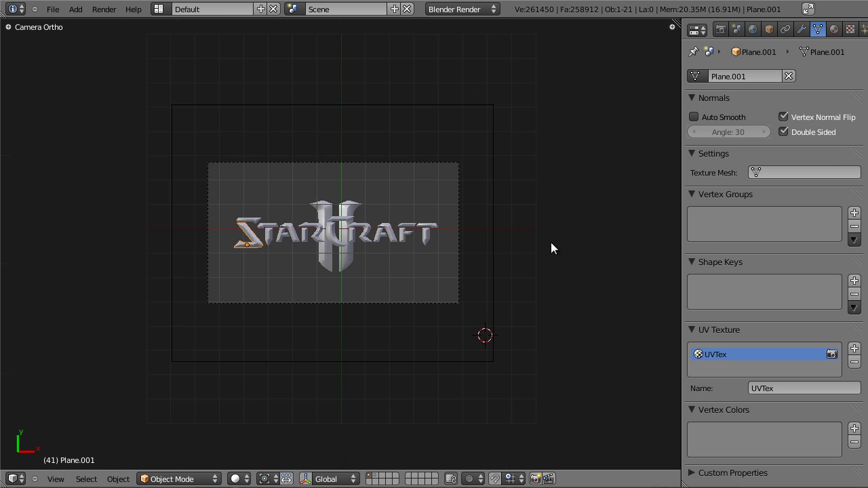
pyautogui.rightClick(494, 231)
pyautogui.scroll(6, 482, 238)
pyautogui.scroll(-2, 480, 242)
pyautogui.keyDown('shift'); pyautogui.moveTo(475, 243); pyautogui.dragTo(577, 233, button='middle'); pyautogui.keyUp('shift')
pyautogui.press('Home')
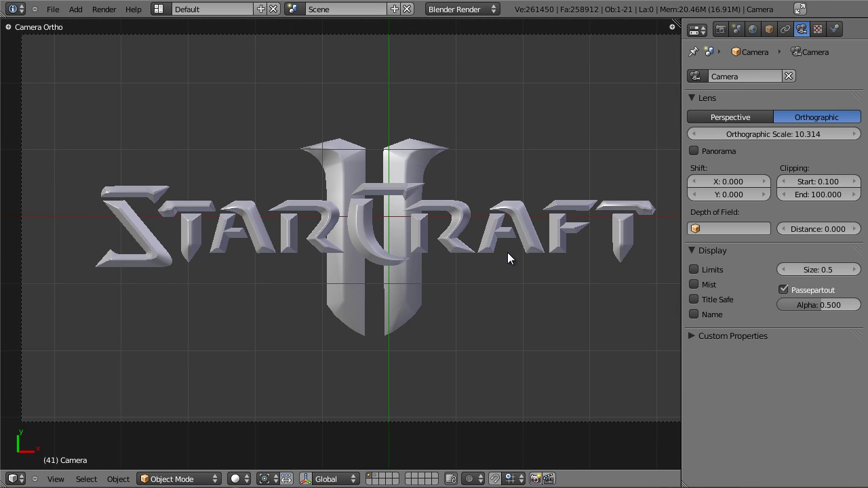
# Compare the perspective and orthographic lenses on the whole logo, leaving the camera orthographic
pyautogui.click(743, 117)
pyautogui.click(790, 118)
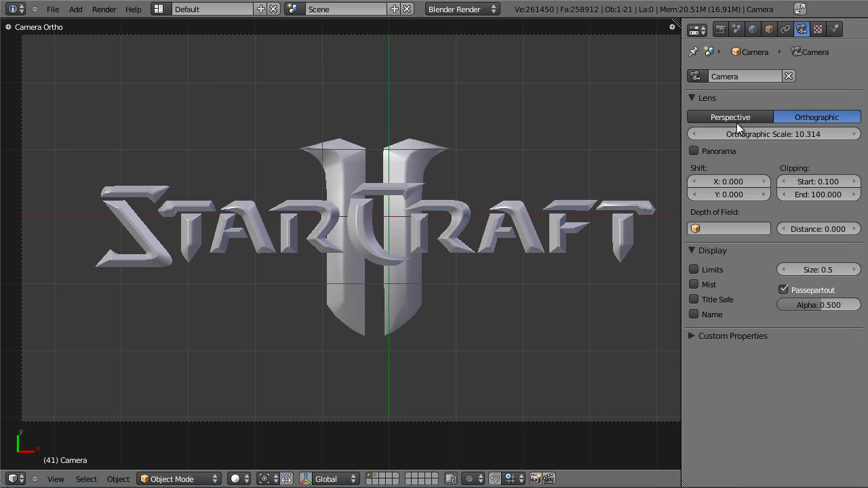
pyautogui.click(737, 120)
pyautogui.click(782, 117)
pyautogui.scroll(2, 371, 228)
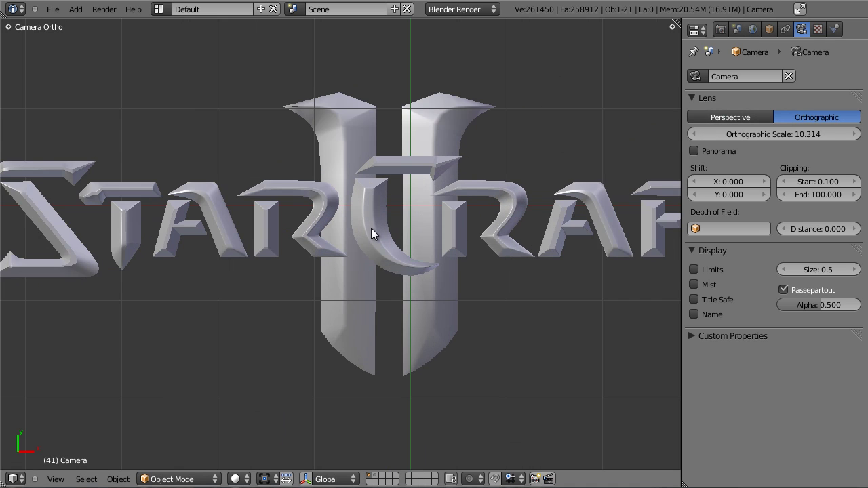
pyautogui.scroll(-2, 372, 230)
pyautogui.scroll(-3, 372, 231)
pyautogui.scroll(2, 466, 273)
pyautogui.scroll(-2, 487, 355)
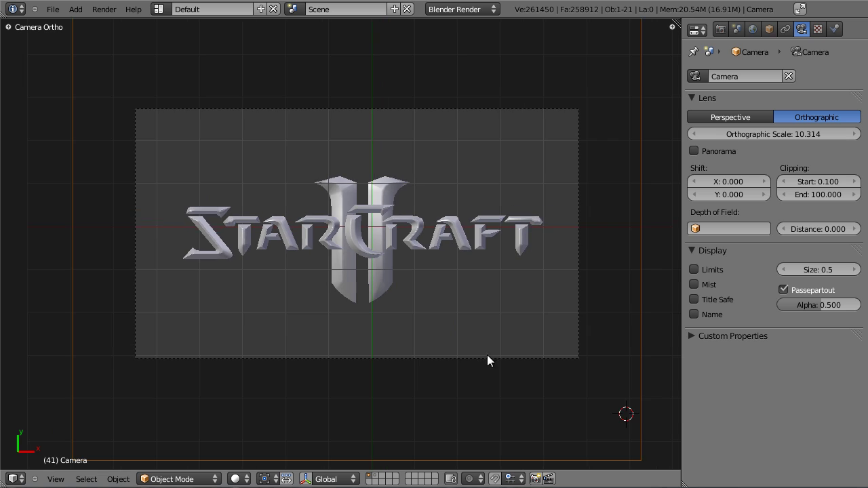
pyautogui.scroll(5, 448, 342)
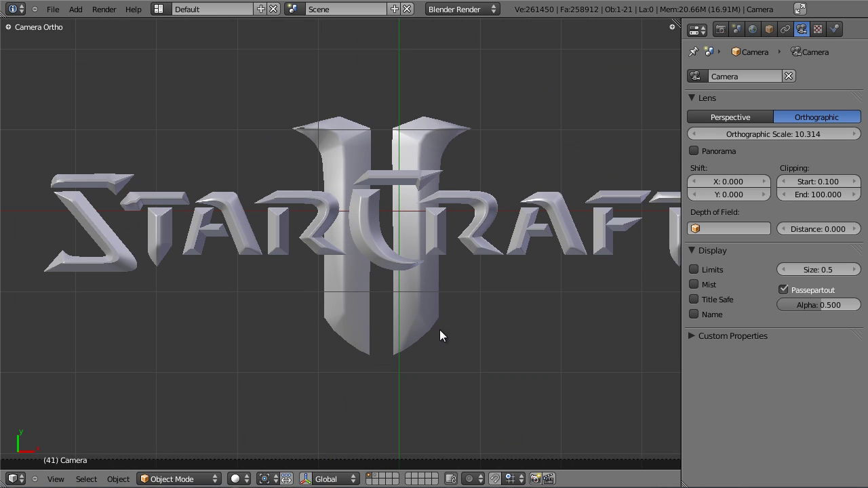
pyautogui.scroll(-4, 513, 142)
# Hide the camera object and center the whole logo in the top view
pyautogui.press('KP_7')
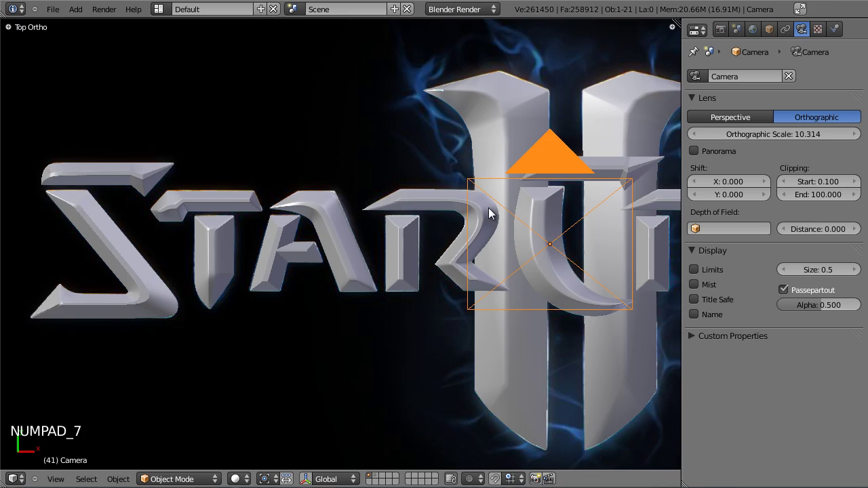
pyautogui.press('h')
pyautogui.keyDown('shift'); pyautogui.moveTo(473, 215); pyautogui.dragTo(357, 244, button='middle'); pyautogui.keyUp('shift')
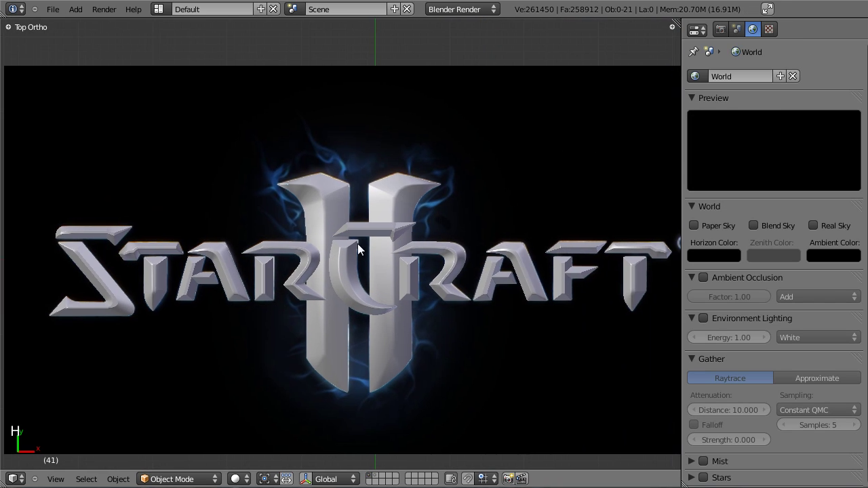
# Move both pillars of the Roman numeral II to the second layer
pyautogui.rightClick(332, 186)
pyautogui.keyDown('shift'); pyautogui.rightClick(404, 198); pyautogui.keyUp('shift')
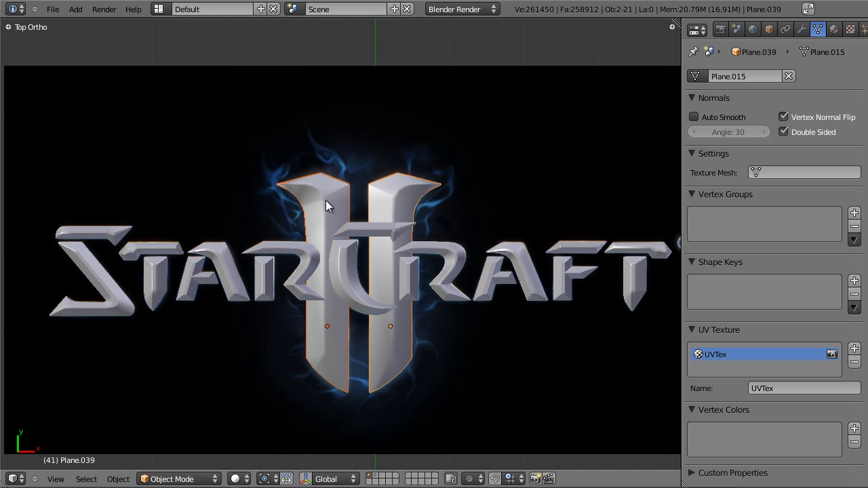
pyautogui.press('m')
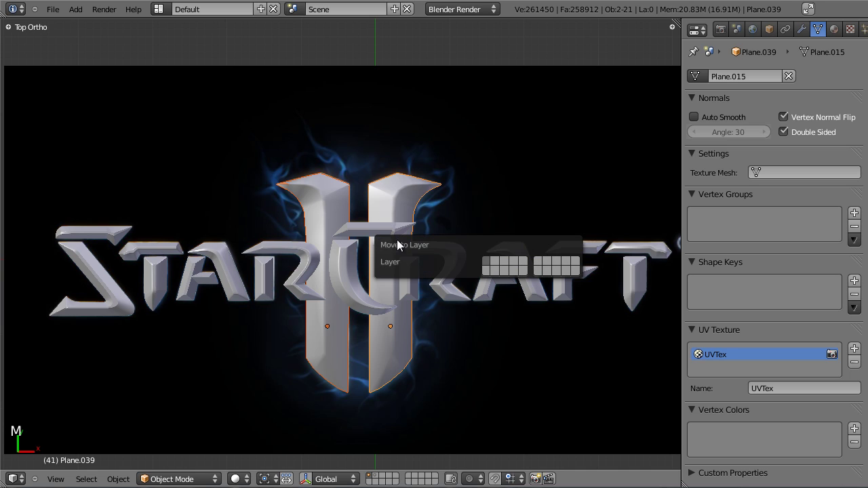
pyautogui.click(494, 261)
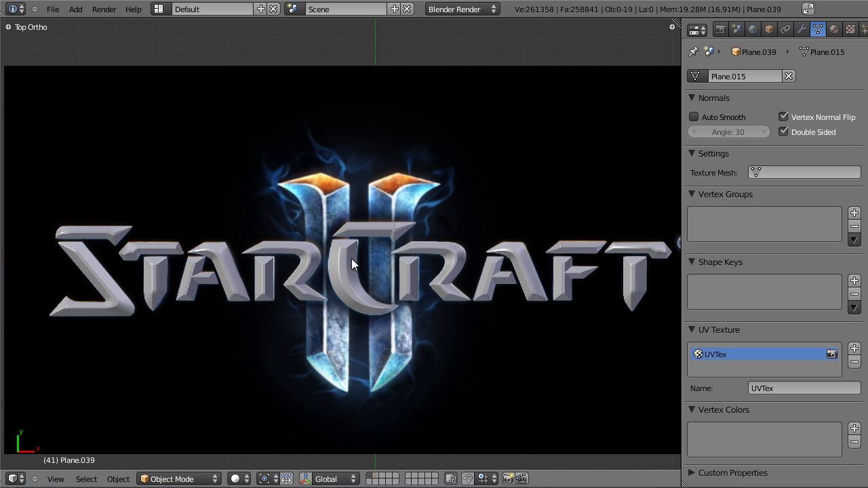
# Deselect everything and examine the remaining letters in wireframe over the reference image
pyautogui.rightClick(369, 239)
pyautogui.rightClick(362, 244)
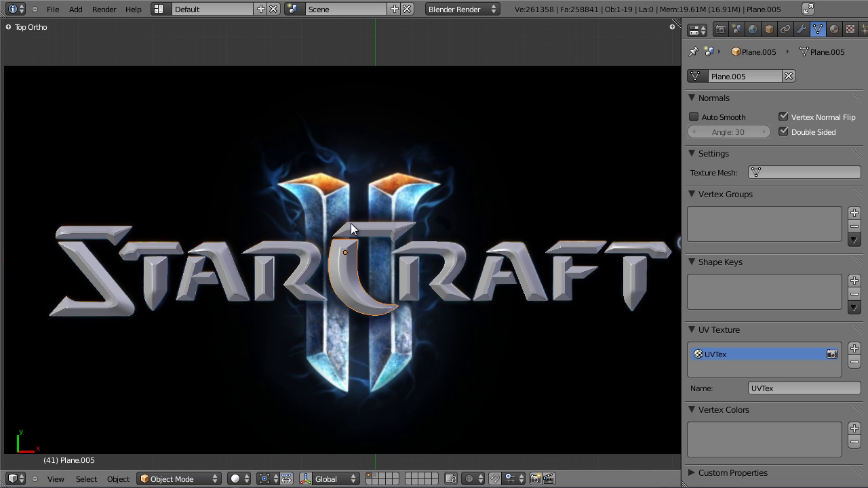
pyautogui.press('a')
pyautogui.press('z')
pyautogui.scroll(5, 347, 256)
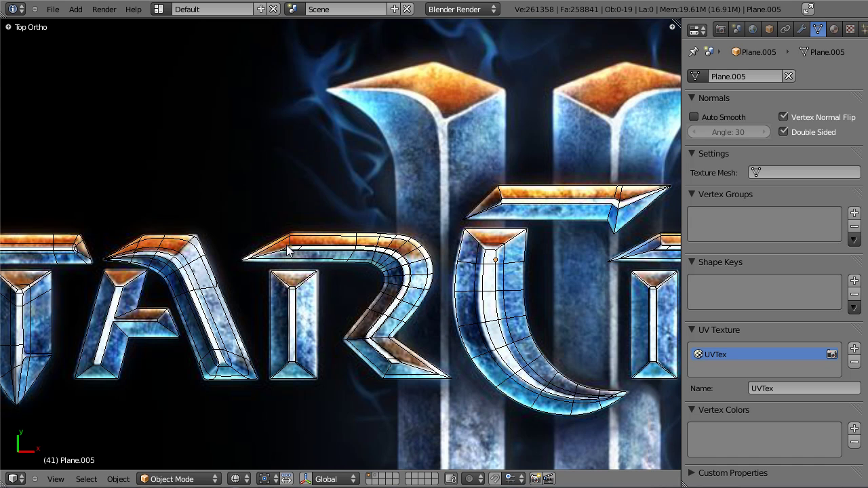
pyautogui.scroll(-7, 414, 252)
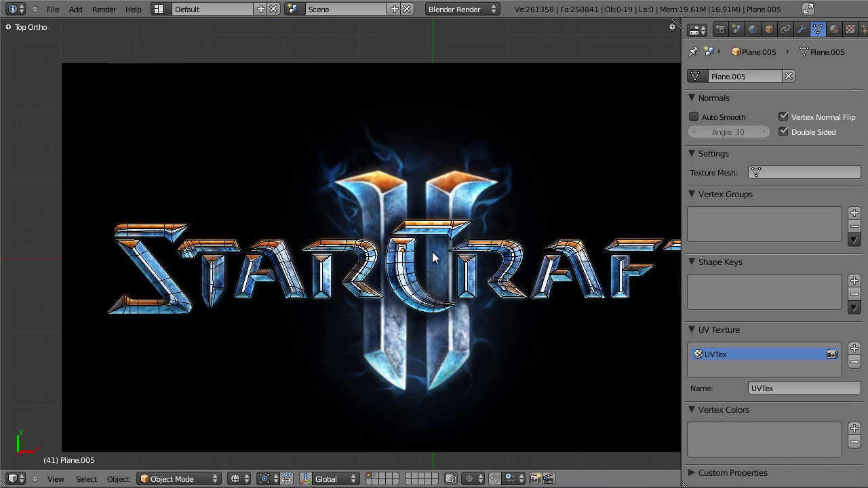
pyautogui.scroll(5, 424, 272)
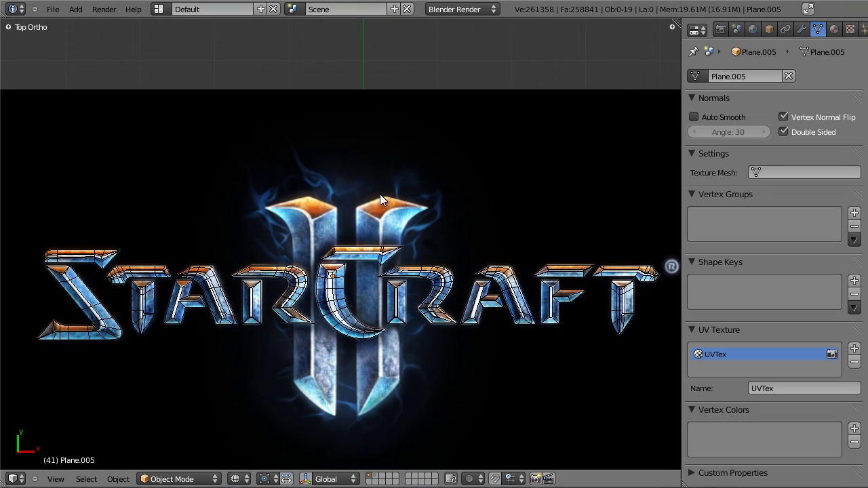
# Add an area lamp and raise it along Z in the side view to about the letters' height, just beyond their upper edge
pyautogui.hotkey('shift', 'a')
pyautogui.moveTo(358, 225)
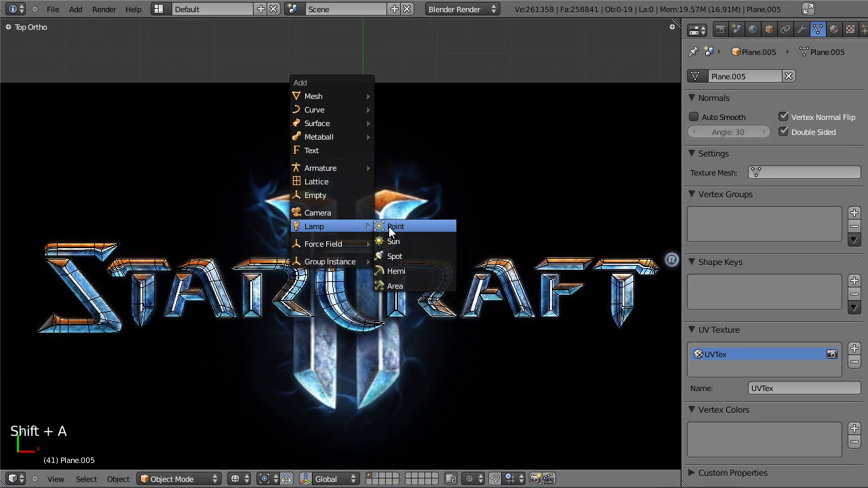
pyautogui.click(401, 282)
pyautogui.press('KP_3')
pyautogui.press('g')
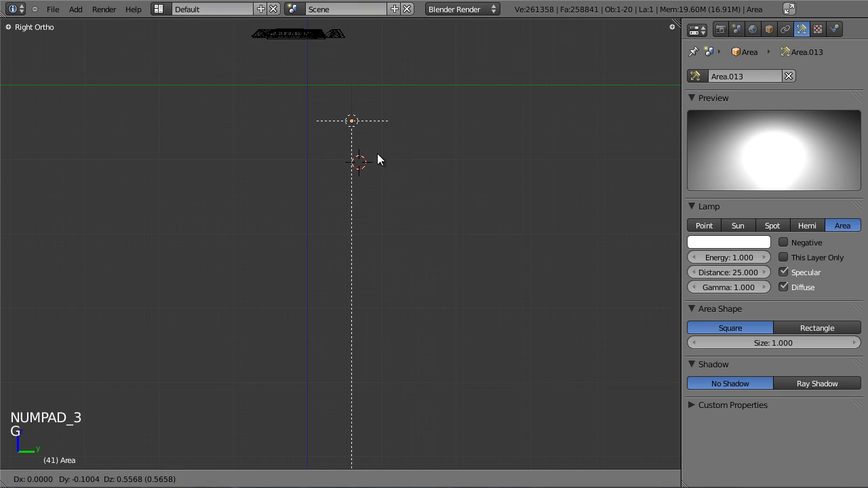
pyautogui.click(392, 79)
pyautogui.keyDown('shift'); pyautogui.moveTo(386, 76); pyautogui.dragTo(393, 183, button='middle'); pyautogui.keyUp('shift')
pyautogui.scroll(6, 393, 184)
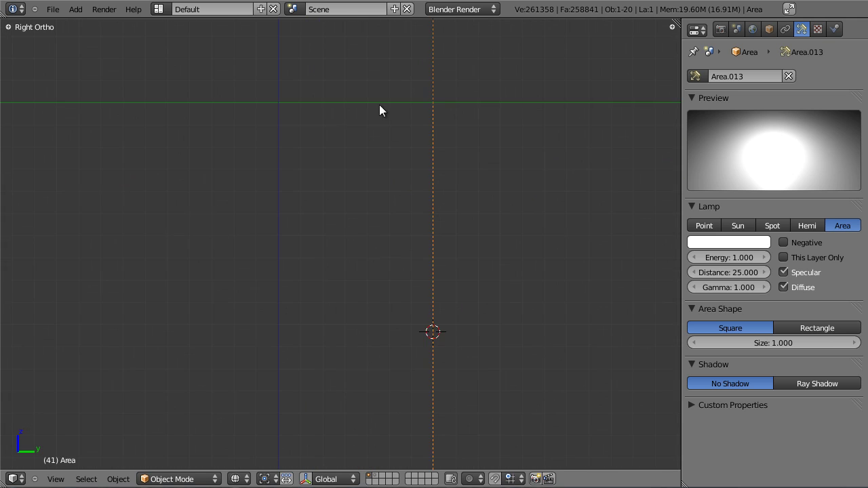
# Rotate the area lamp in the side view so it shines sideways across the letters
pyautogui.keyDown('shift'); pyautogui.moveTo(379, 107); pyautogui.dragTo(372, 353, button='middle'); pyautogui.keyUp('shift')
pyautogui.press('r')
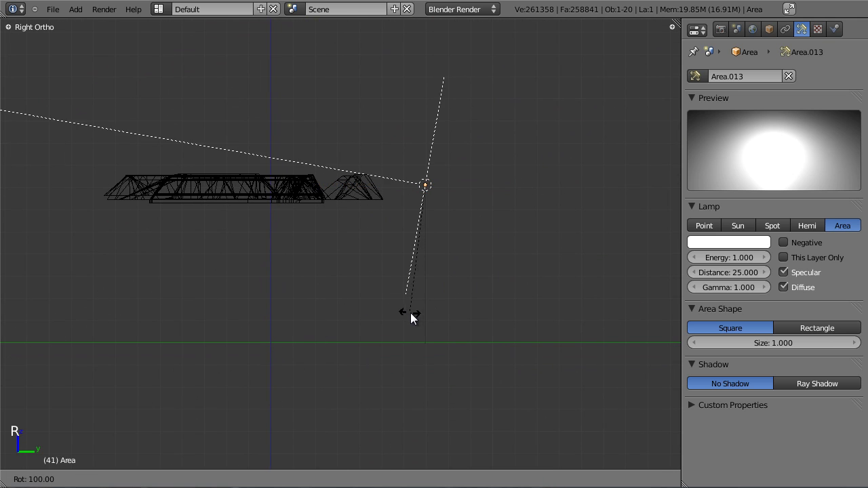
pyautogui.click(424, 315)
# View the lamp at an angle and change its area shape to Rectangle
pyautogui.moveTo(432, 320); pyautogui.dragTo(267, 267, button='middle')
pyautogui.scroll(-6, 526, 295)
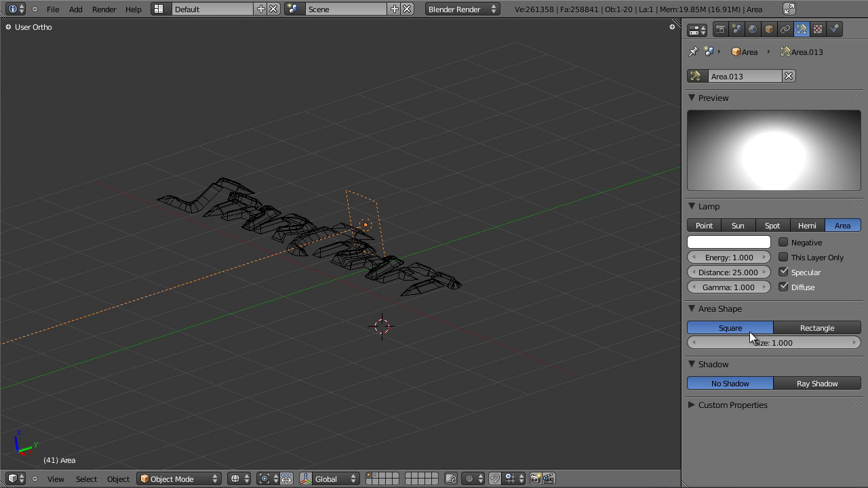
pyautogui.click(802, 326)
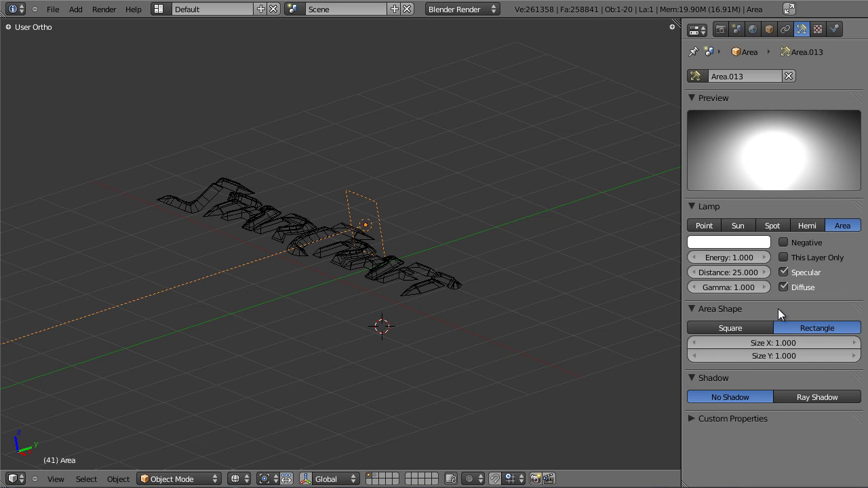
# Set the area lamp's X size to 8 and show the letters in solid shading
pyautogui.scroll(4, 327, 264)
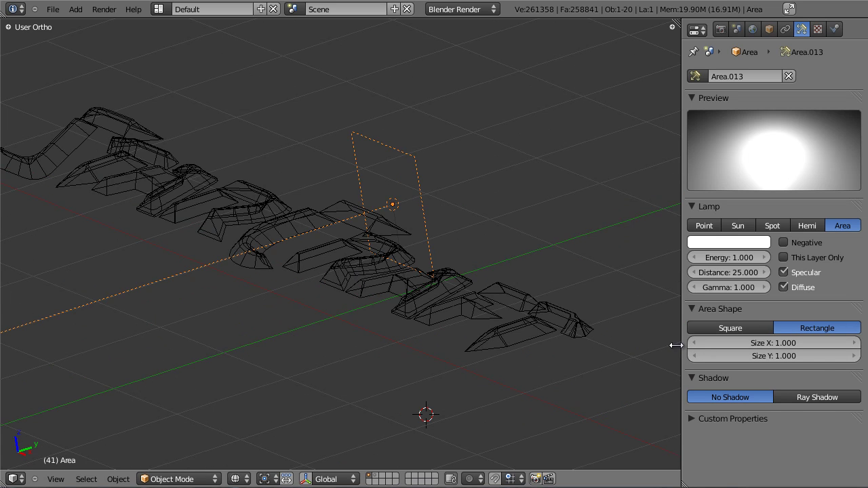
pyautogui.scroll(-4, 389, 269)
pyautogui.moveTo(389, 270); pyautogui.dragTo(474, 272, button='middle')
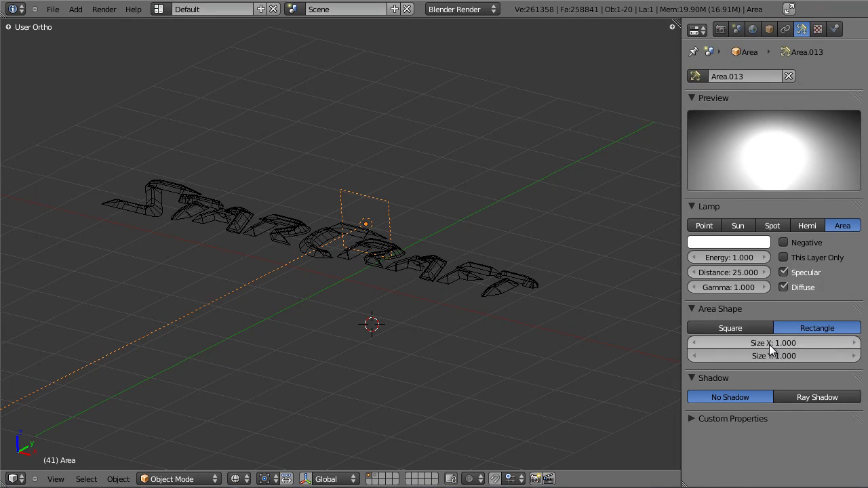
pyautogui.moveTo(769, 344); pyautogui.dragTo(841, 343)
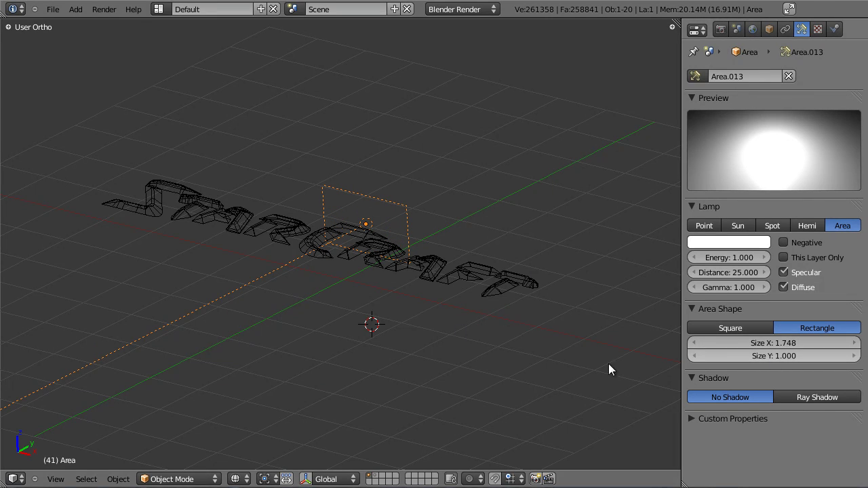
pyautogui.click(780, 342)
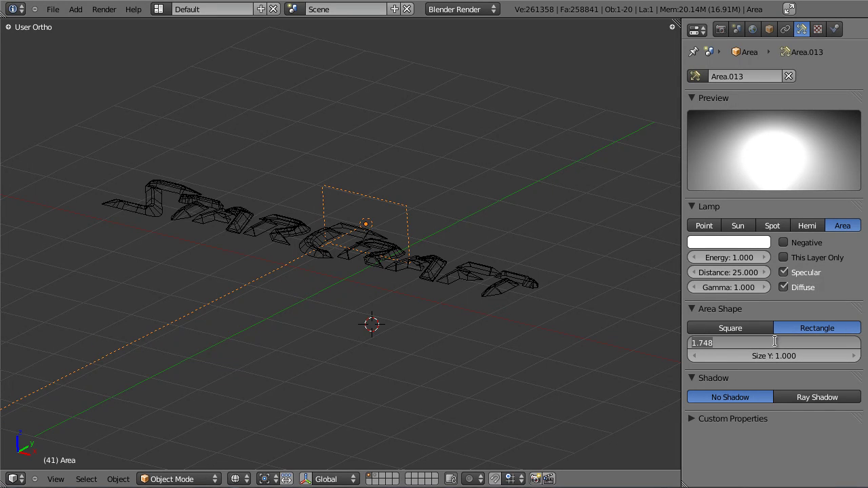
pyautogui.write('8')
pyautogui.press('Return')
pyautogui.moveTo(465, 306)
pyautogui.mouseDown(button='middle')
pyautogui.moveTo(321, 296)
pyautogui.moveTo(310, 178)
pyautogui.moveTo(337, 201)
pyautogui.moveTo(324, 363)
pyautogui.moveTo(325, 326)
pyautogui.mouseUp(button='middle')
pyautogui.press('z')
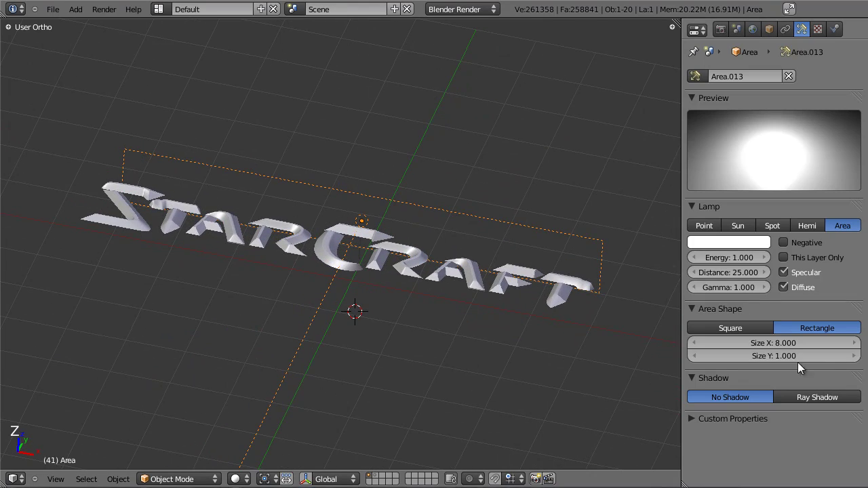
# Widen the area lamp to an X size of about 8.67 so it spans the whole word
pyautogui.moveTo(752, 343); pyautogui.dragTo(769, 342)
pyautogui.moveTo(292, 245); pyautogui.dragTo(340, 336, button='middle')
pyautogui.moveTo(829, 344); pyautogui.dragTo(848, 347)
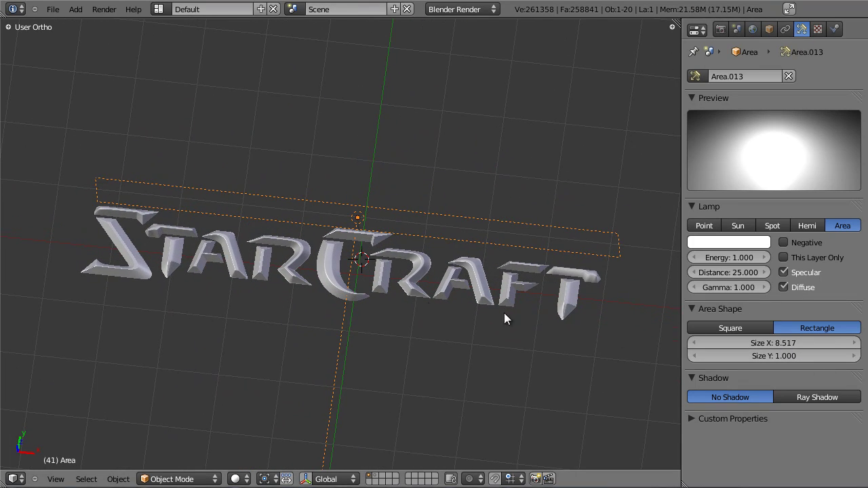
pyautogui.moveTo(504, 316); pyautogui.dragTo(325, 319, button='middle')
pyautogui.moveTo(783, 343); pyautogui.dragTo(804, 342)
# Shift the area lamp slightly along X to line up with the word and reduce its Y size to 0.330
pyautogui.press('g')
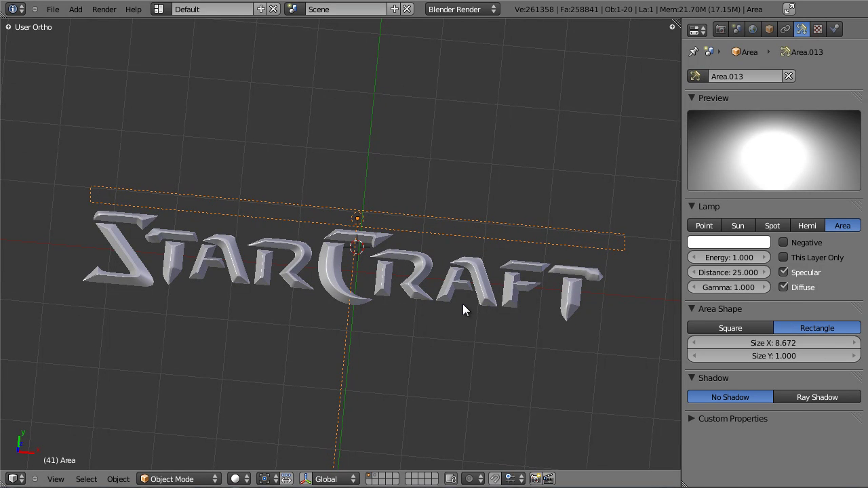
pyautogui.press('x')
pyautogui.click(455, 307)
pyautogui.moveTo(291, 239); pyautogui.dragTo(387, 264, button='middle')
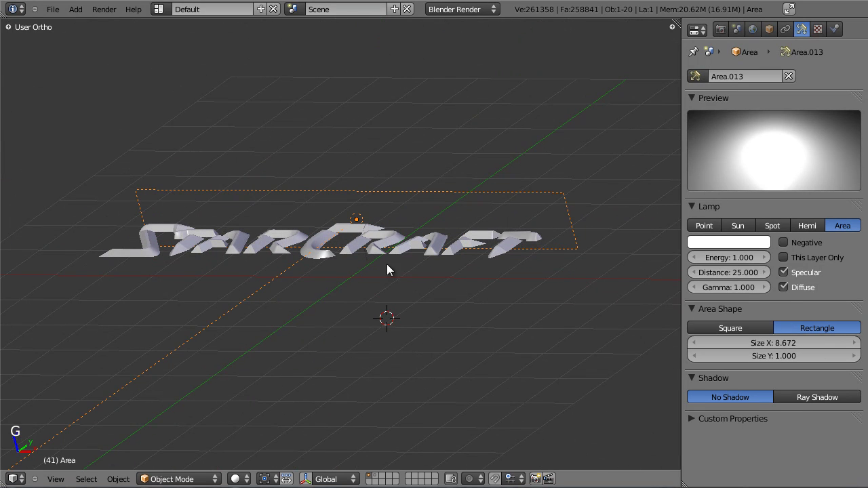
pyautogui.moveTo(790, 356); pyautogui.dragTo(317, 337)
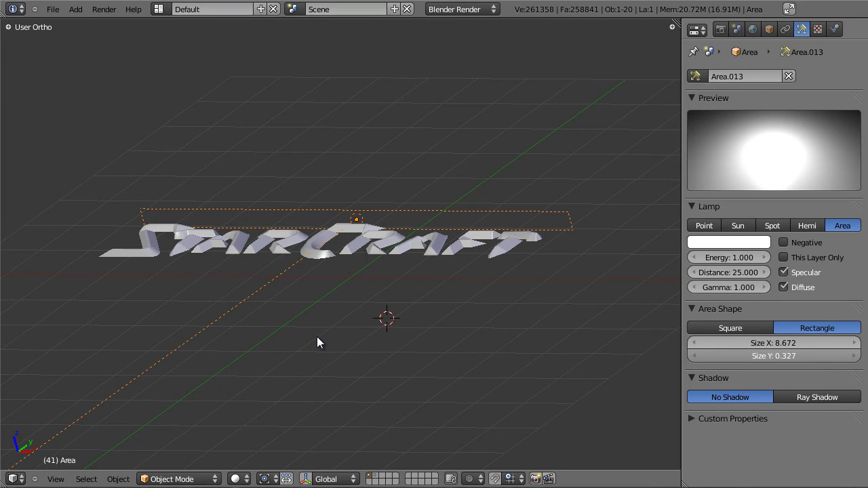
pyautogui.moveTo(356, 301); pyautogui.dragTo(562, 259, button='middle')
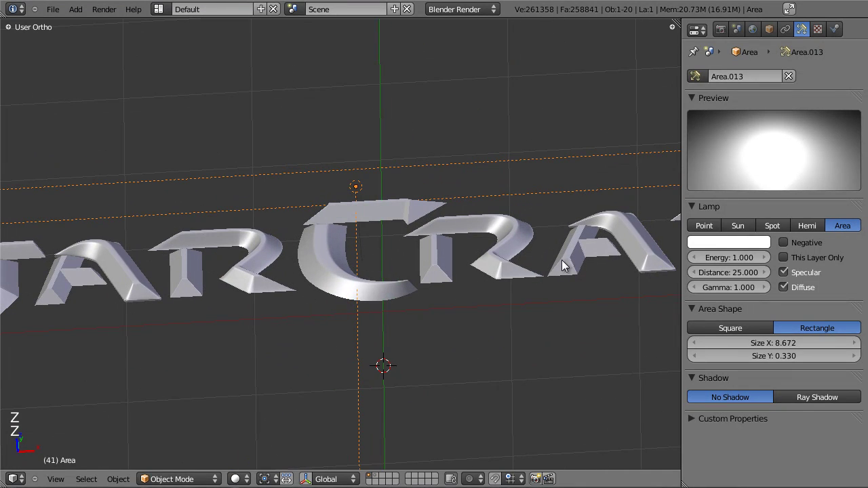
# Colour the area lamp orange with RGB 1.000, 0.163, 0.000 and set its distance to 0.8
pyautogui.click(726, 242)
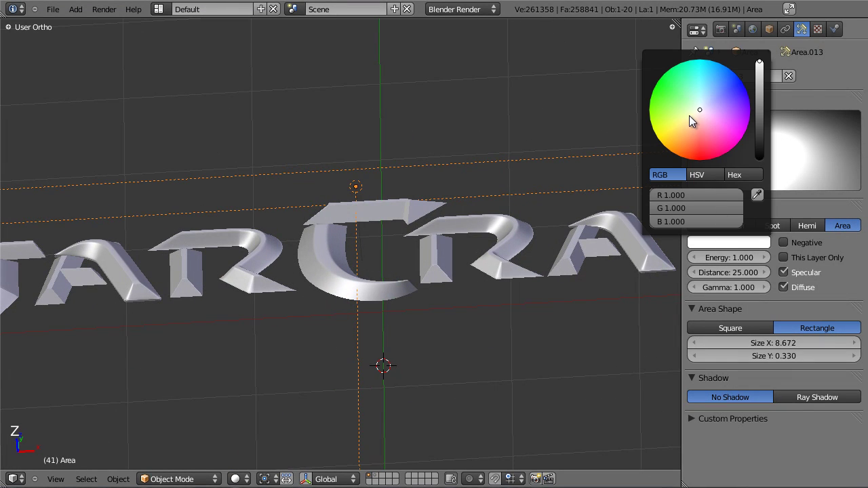
pyautogui.moveTo(694, 112); pyautogui.dragTo(691, 164)
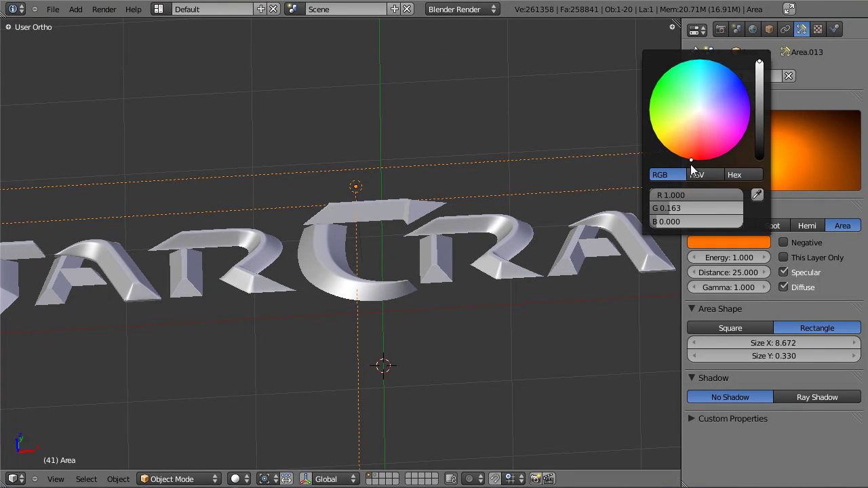
pyautogui.click(719, 274)
pyautogui.write('0.8')
pyautogui.press('Return')
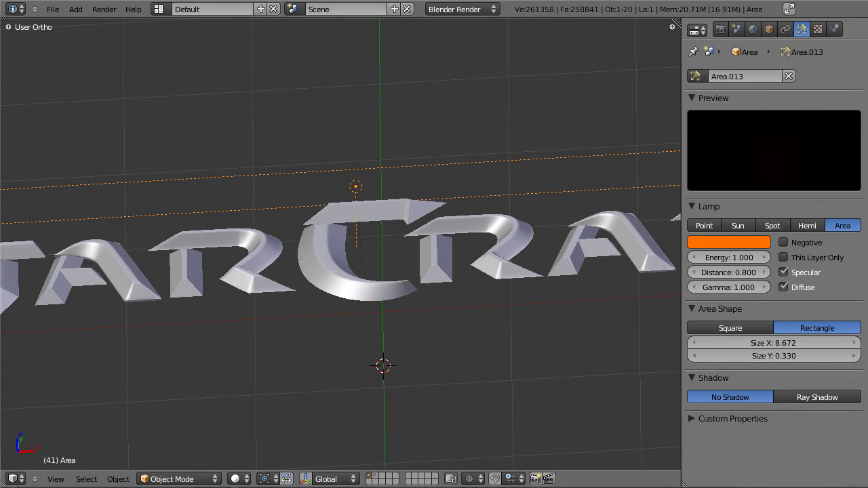
# Set the orange area lamp's energy to 9.5
pyautogui.moveTo(353, 315); pyautogui.dragTo(302, 324, button='middle')
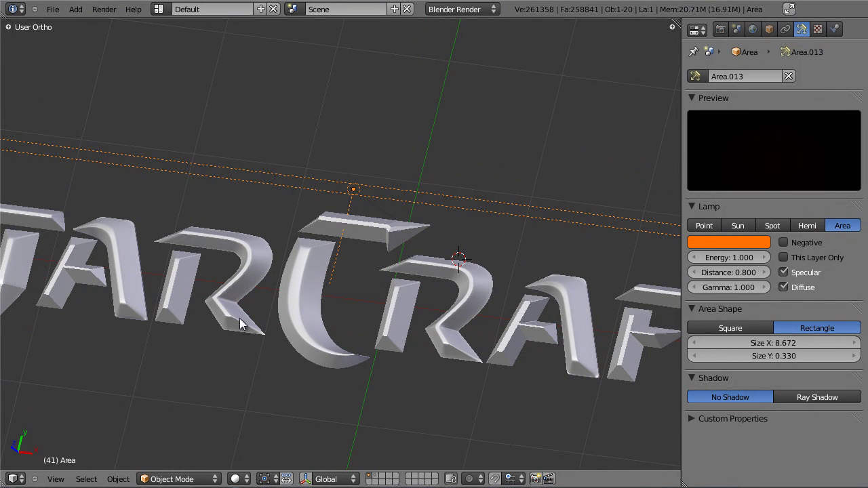
pyautogui.scroll(-2, 246, 321)
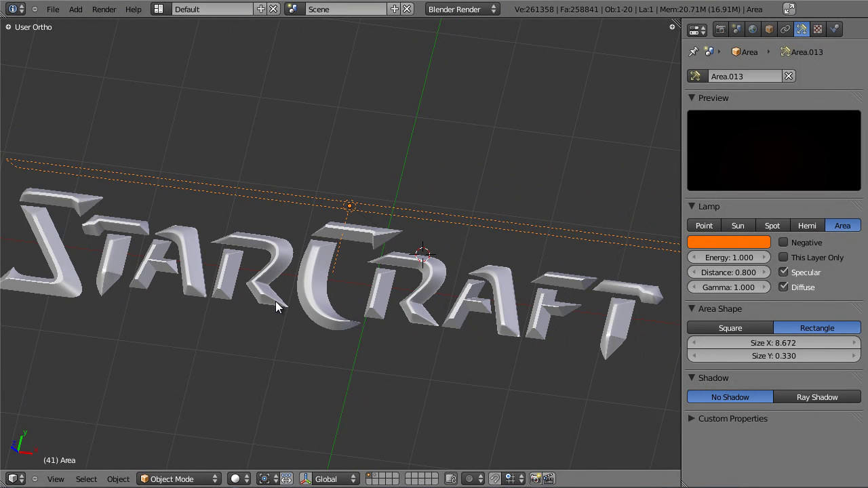
pyautogui.click(733, 259)
pyautogui.write('9.5')
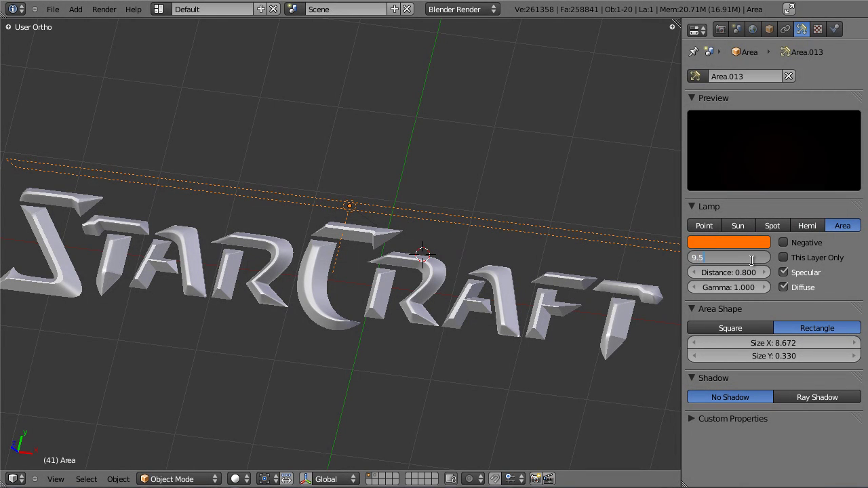
pyautogui.press('Return')
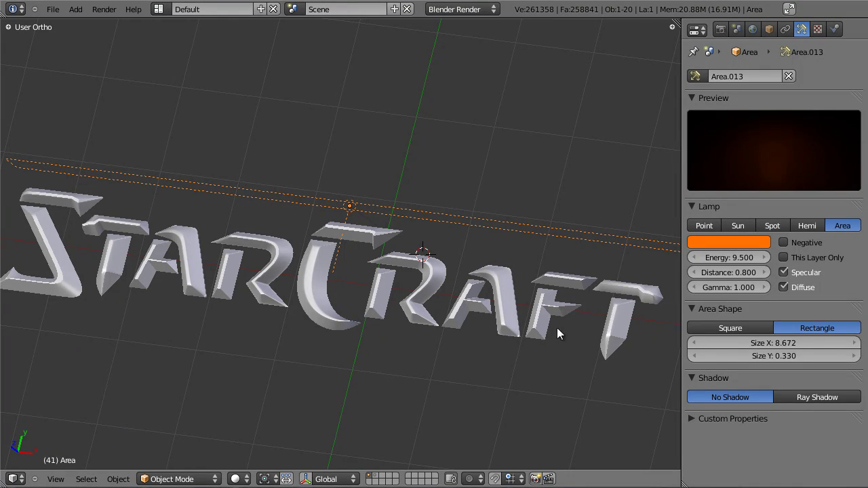
# Turn on ray-traced shadows for the orange lamp and check its placement around the letters
pyautogui.click(817, 397)
pyautogui.scroll(-2, 812, 401)
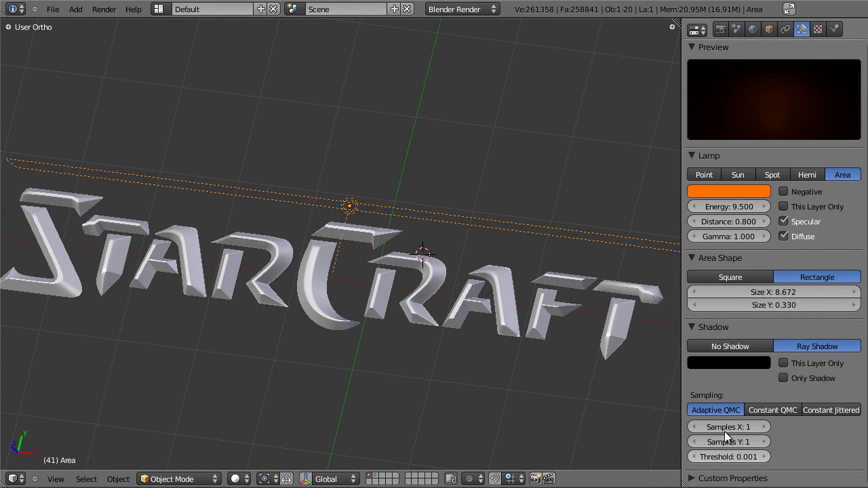
pyautogui.moveTo(734, 430); pyautogui.dragTo(752, 430)
pyautogui.scroll(-2, 380, 226)
pyautogui.moveTo(377, 227); pyautogui.dragTo(406, 232, button='middle')
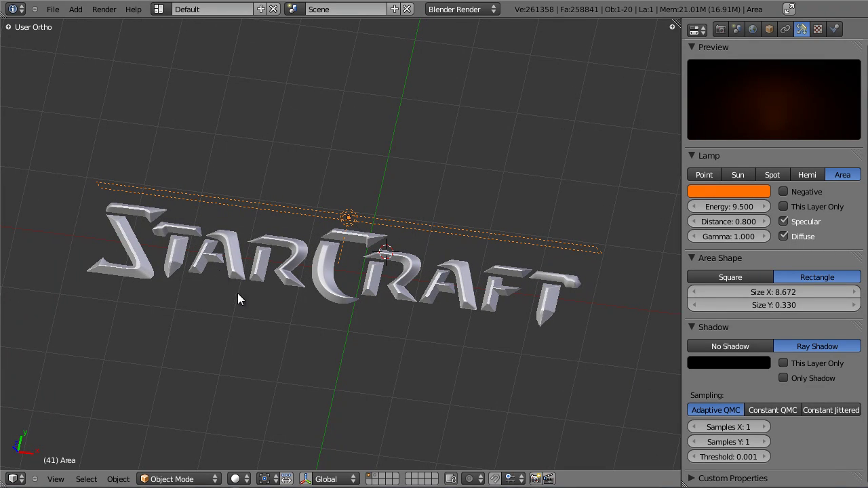
pyautogui.scroll(-4, 238, 352)
pyautogui.moveTo(238, 353); pyautogui.dragTo(497, 358, button='middle')
pyautogui.scroll(5, 425, 325)
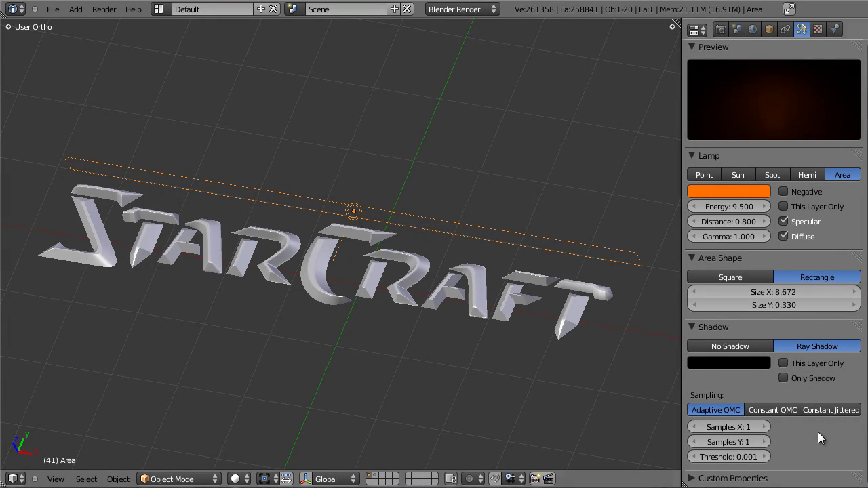
# Set the lamp's shadow samples to 16 in X and 4 in Y
pyautogui.moveTo(735, 428); pyautogui.dragTo(754, 427)
pyautogui.click(763, 427)
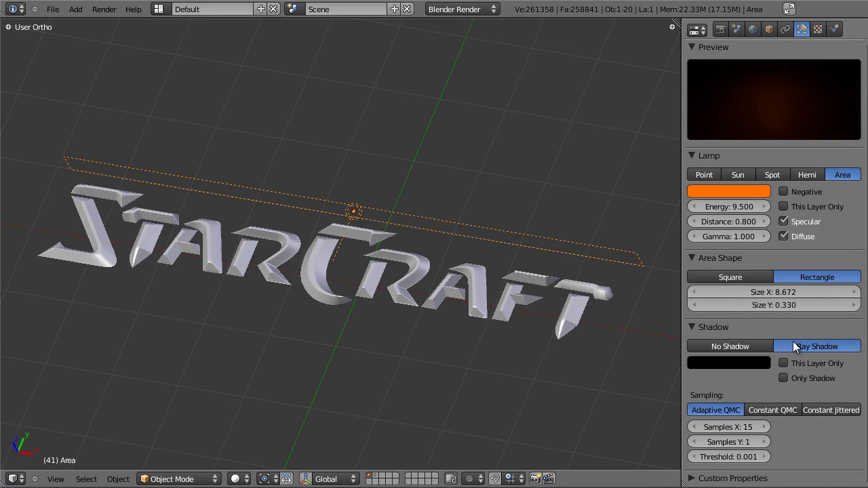
pyautogui.click(763, 427)
pyautogui.click(763, 442)
pyautogui.click(765, 441)
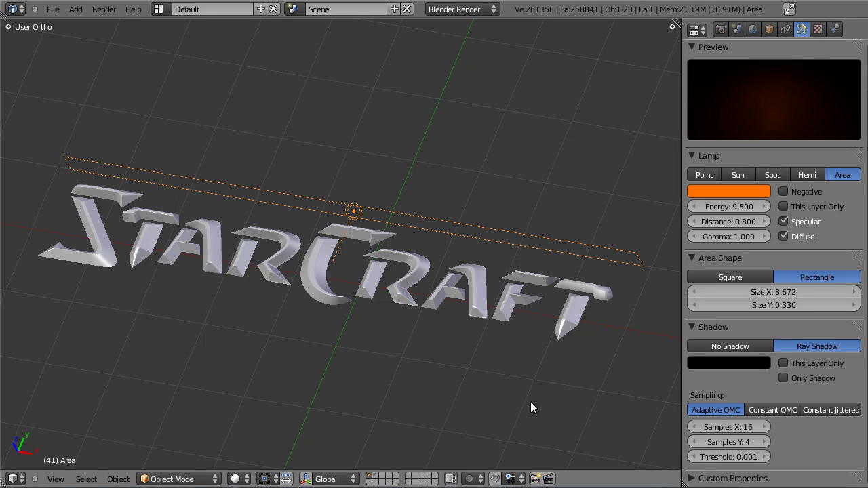
# Save the file and test-render the orange lighting from the camera view
pyautogui.hotkey('ctrl', 's')
pyautogui.press('KP_0')
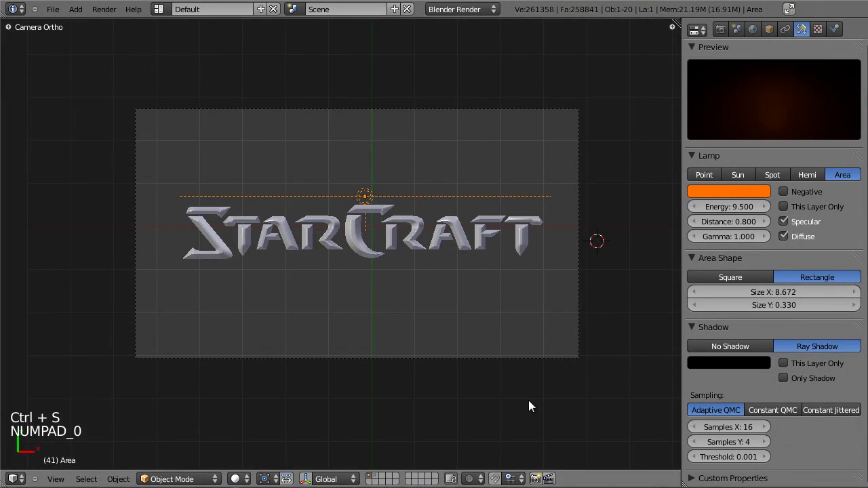
pyautogui.press('F12')
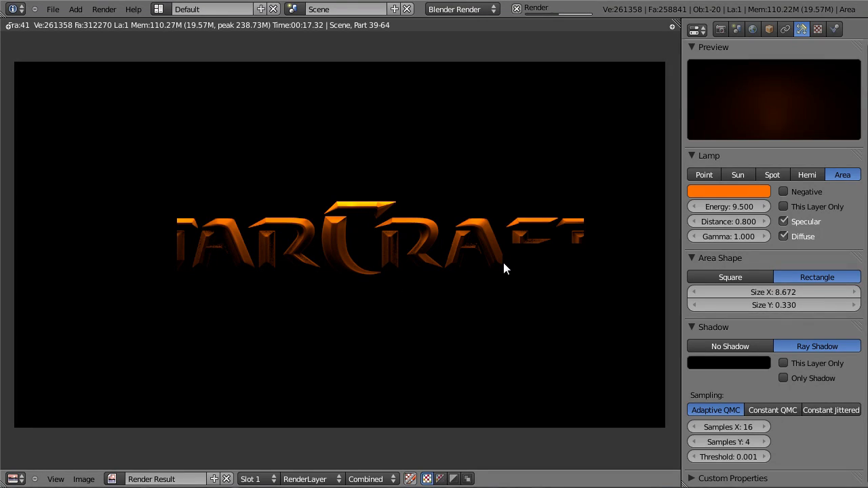
pyautogui.press('Escape')
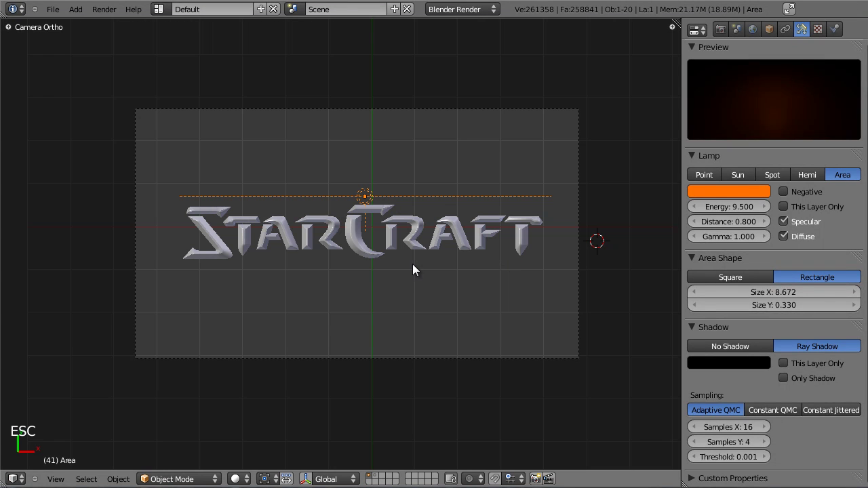
# Limit the lamp to its own layer and place a copy about 1.6 units down Y, below the letters, rotated 180° to face them
pyautogui.click(815, 204)
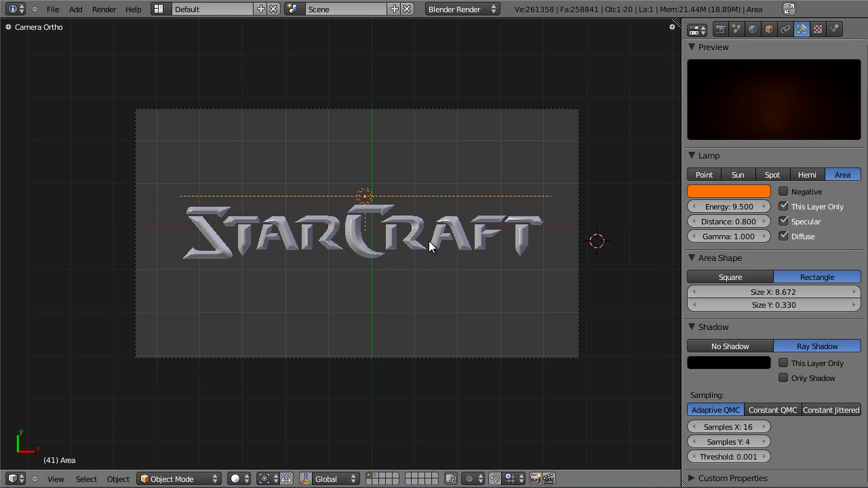
pyautogui.scroll(3, 434, 251)
pyautogui.hotkey('shift', 'd')
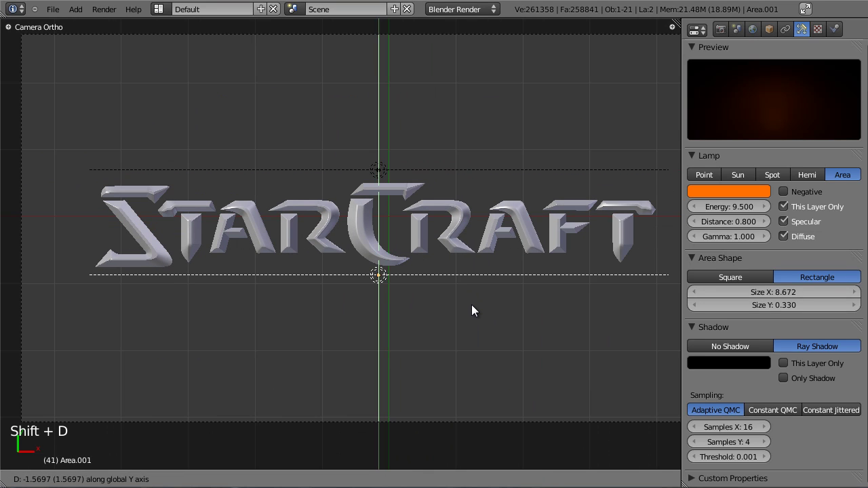
pyautogui.click(473, 311)
pyautogui.press('r')
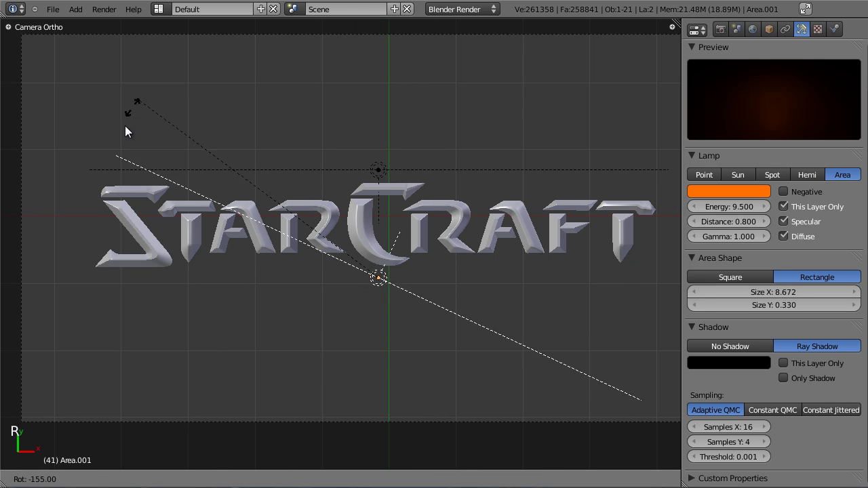
pyautogui.click(95, 195)
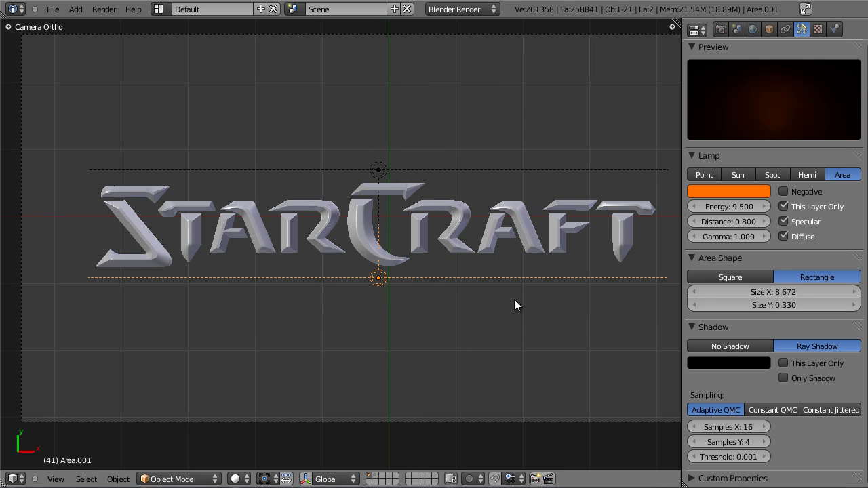
# Set the lower lamp's distance to 1.58 and its energy to 1.6
pyautogui.moveTo(740, 221); pyautogui.dragTo(777, 221)
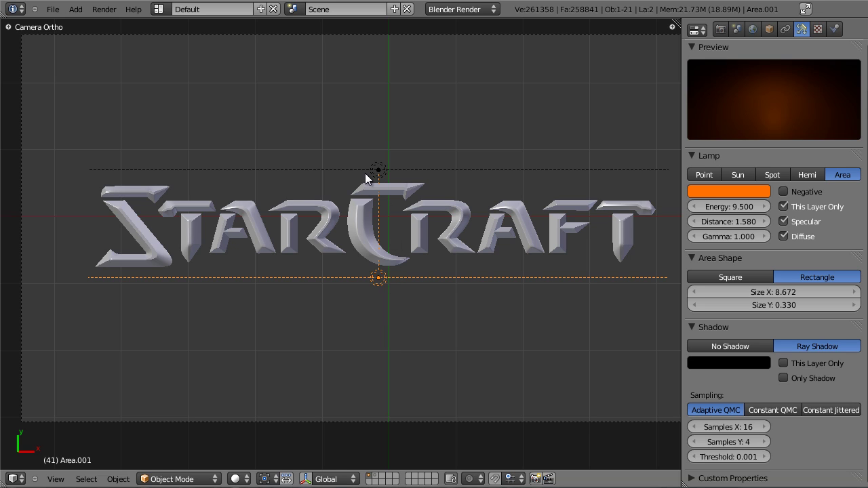
pyautogui.click(740, 206)
pyautogui.write('1.6')
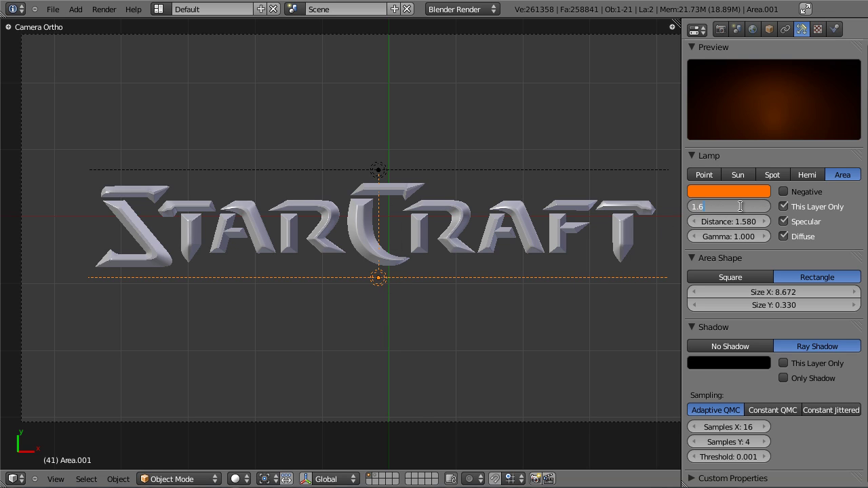
pyautogui.press('Return')
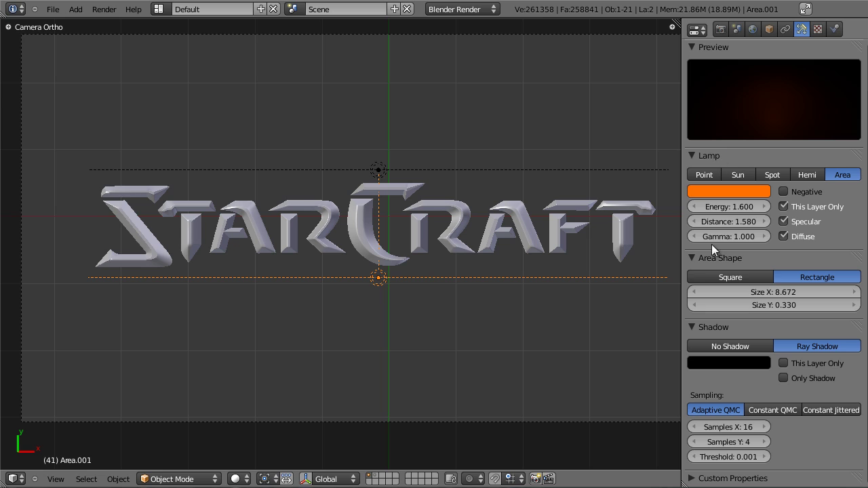
# Colour the lower lamp light blue and render the logo, examining the middle letters up close
pyautogui.click(728, 192)
pyautogui.moveTo(725, 224)
pyautogui.mouseDown()
pyautogui.moveTo(727, 234)
pyautogui.moveTo(735, 227)
pyautogui.mouseUp()
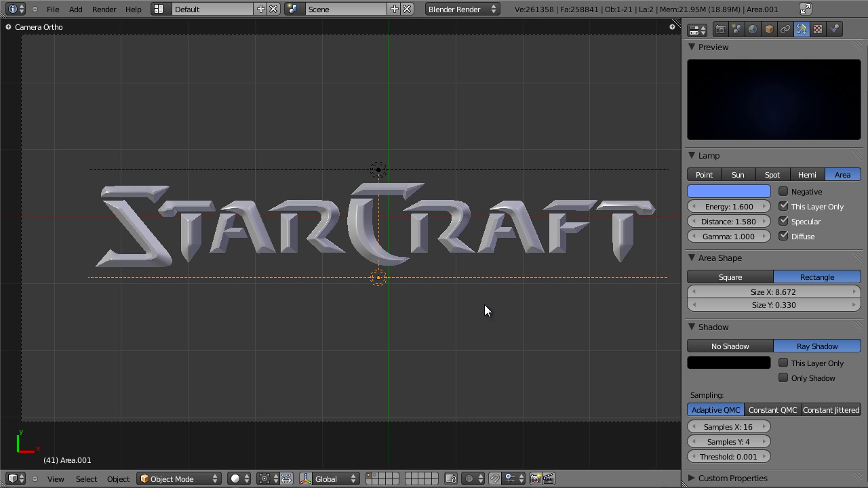
pyautogui.press('F12')
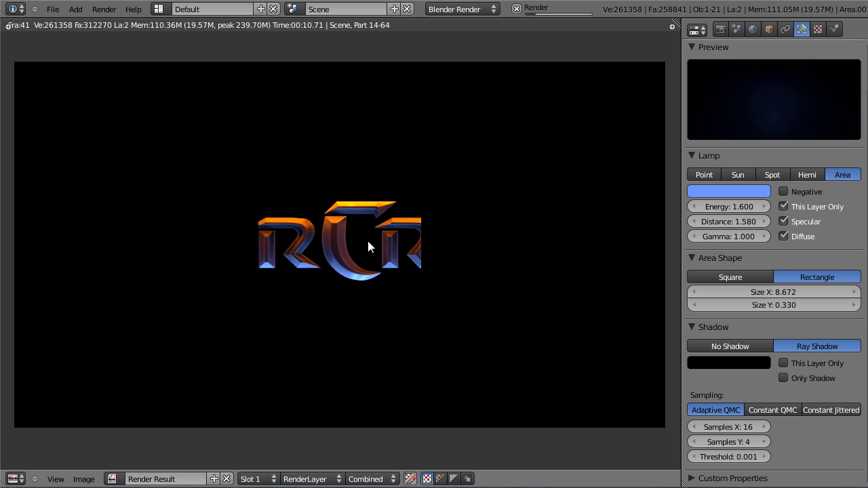
pyautogui.scroll(4, 337, 266)
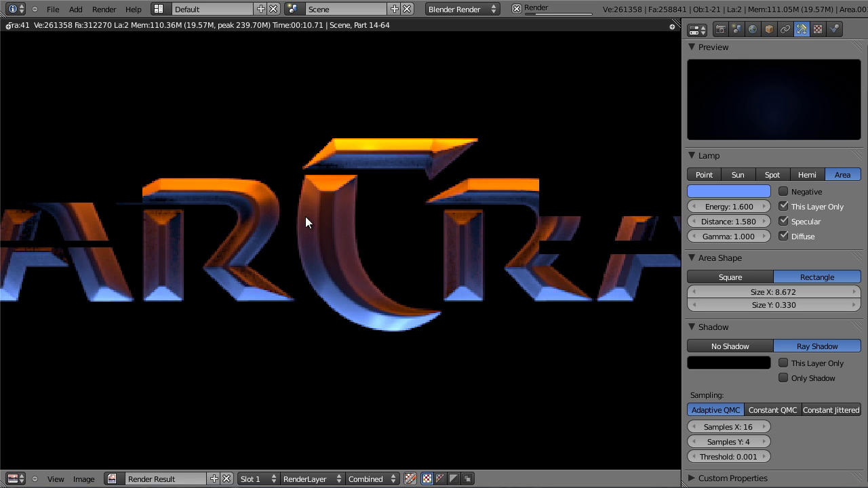
# Examine the orange and blue render across the full width of the StarCraft lettering, and close the render result
pyautogui.moveTo(297, 219); pyautogui.dragTo(344, 225, button='middle')
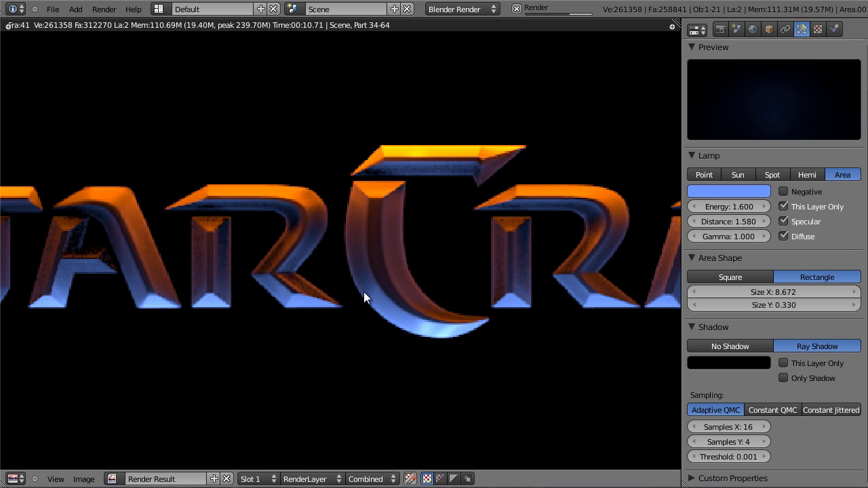
pyautogui.moveTo(183, 278); pyautogui.dragTo(350, 272, button='middle')
pyautogui.scroll(-2, 305, 273)
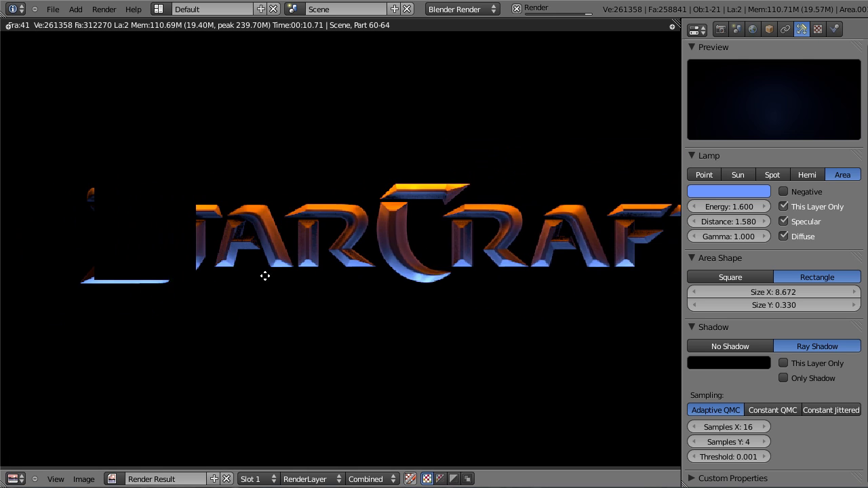
pyautogui.scroll(-1, 308, 268)
pyautogui.moveTo(261, 261); pyautogui.dragTo(358, 263, button='middle')
pyautogui.scroll(1, 279, 280)
pyautogui.scroll(-1, 380, 280)
pyautogui.moveTo(445, 286); pyautogui.dragTo(319, 278, button='middle')
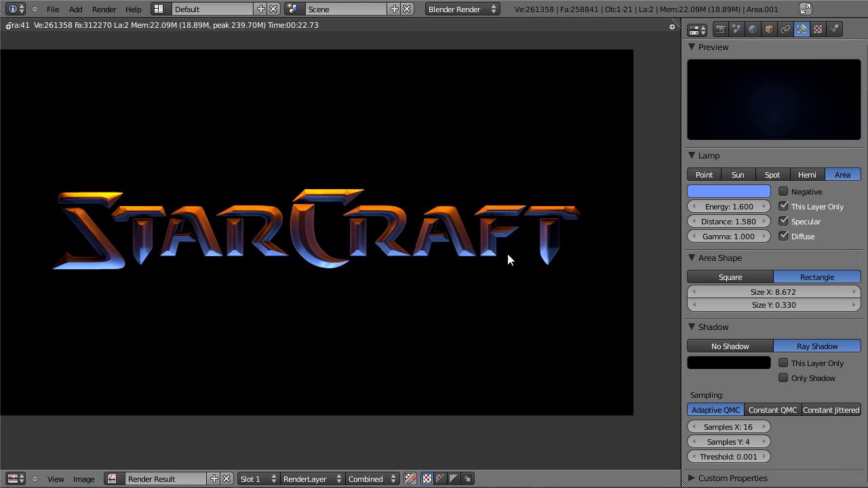
pyautogui.press('Escape')
# Duplicate the lower blue lamp to just beyond the final T and rotate it 90° so it faces back along the letters
pyautogui.scroll(-5, 388, 252)
pyautogui.scroll(4, 409, 267)
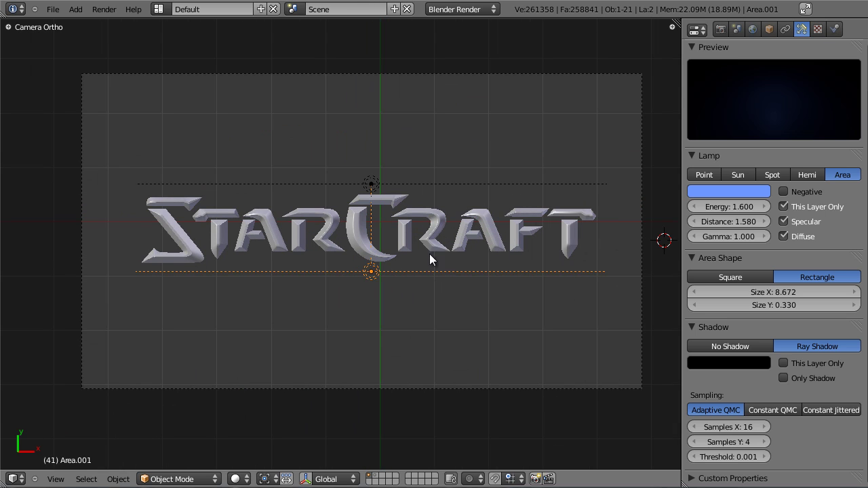
pyautogui.scroll(-2, 429, 254)
pyautogui.keyDown('shift'); pyautogui.moveTo(396, 275); pyautogui.dragTo(342, 276, button='middle'); pyautogui.keyUp('shift')
pyautogui.hotkey('shift', 'd')
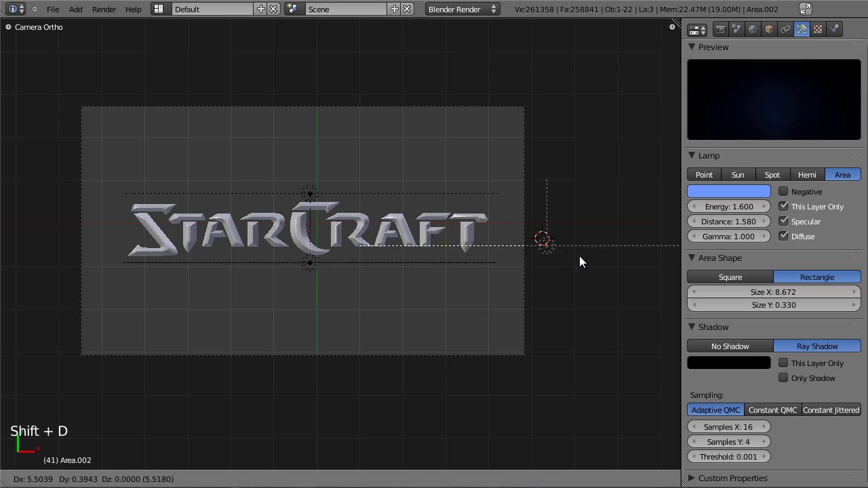
pyautogui.click(553, 246)
pyautogui.press('r')
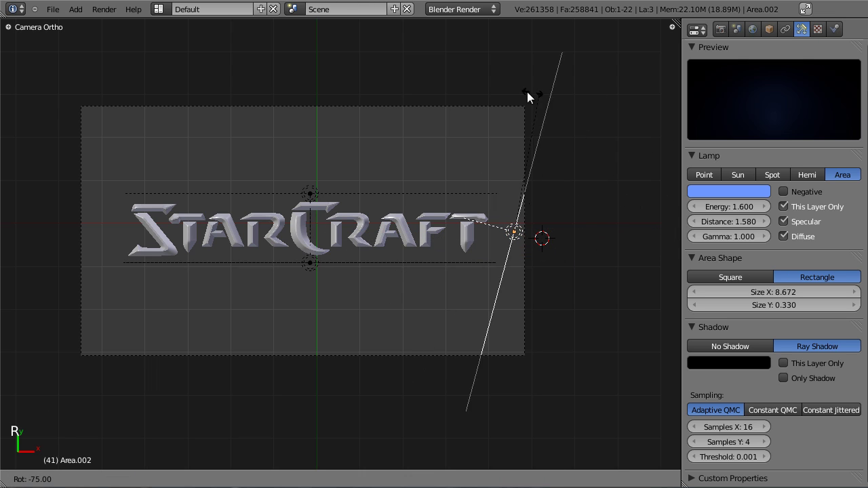
pyautogui.click(506, 90)
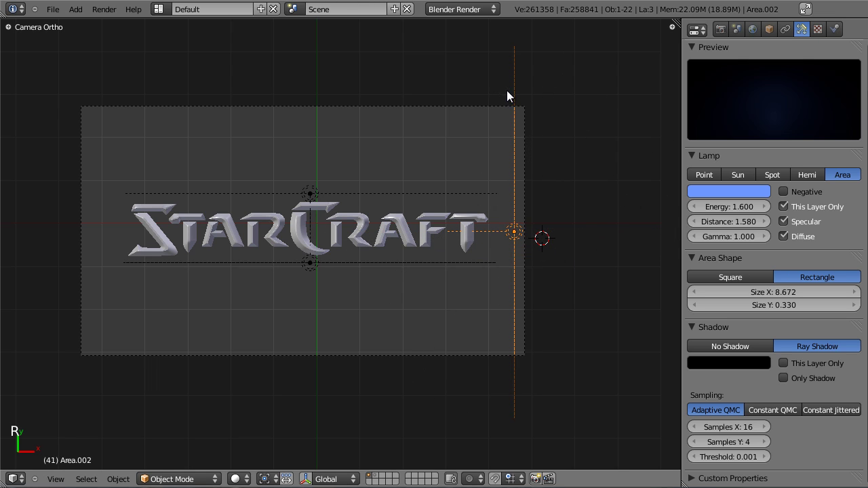
# Change the side lamp's area shape to a square with a size of 1.5
pyautogui.click(728, 277)
pyautogui.moveTo(478, 278); pyautogui.dragTo(362, 244, button='middle')
pyautogui.press('KP_Decimal')
pyautogui.scroll(-5, 235, 237)
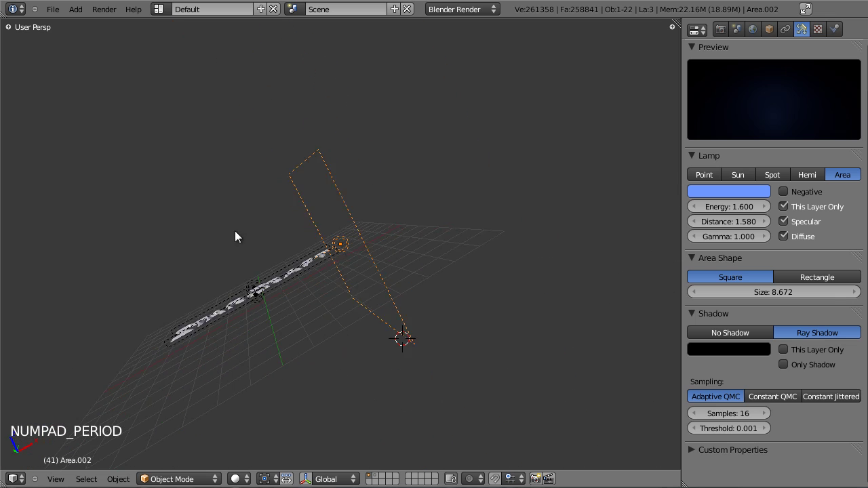
pyautogui.moveTo(235, 236); pyautogui.dragTo(736, 366, button='middle')
pyautogui.click(764, 291)
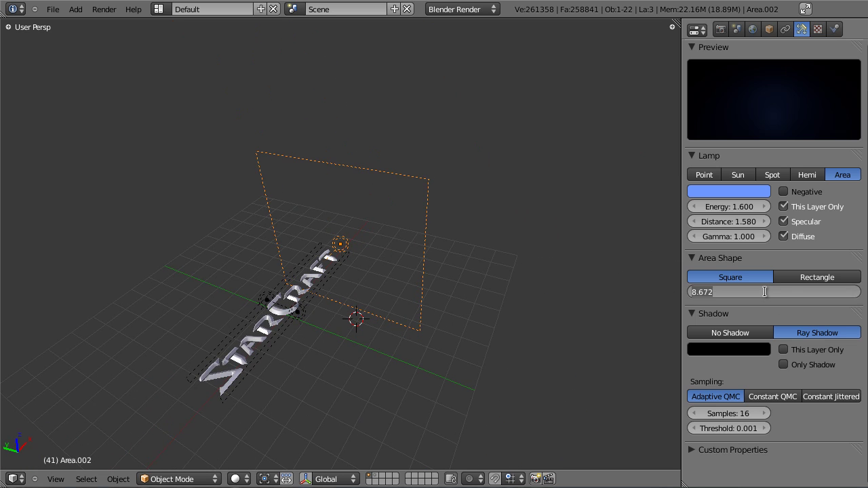
pyautogui.write('1.5')
pyautogui.press('Return')
# Increase the side lamp's distance to 11.14 so its range spans the whole word, checking it in a wireframe front view
pyautogui.scroll(-2, 413, 284)
pyautogui.press('KP_3')
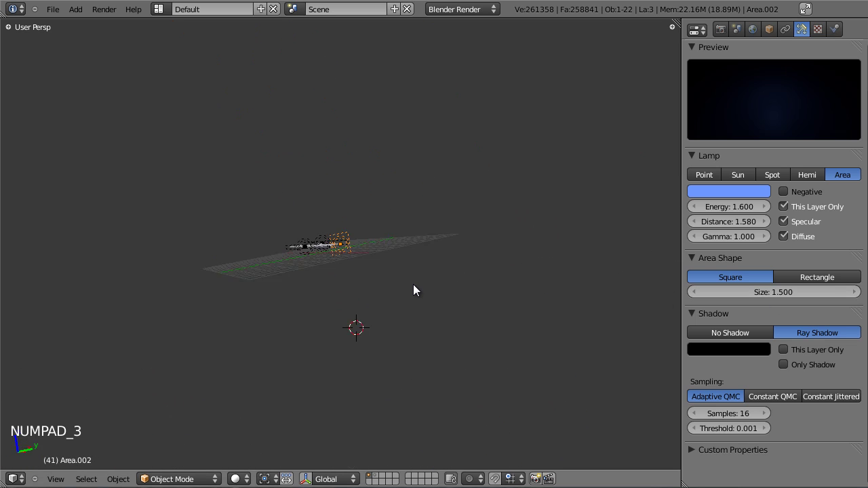
pyautogui.press('KP_1')
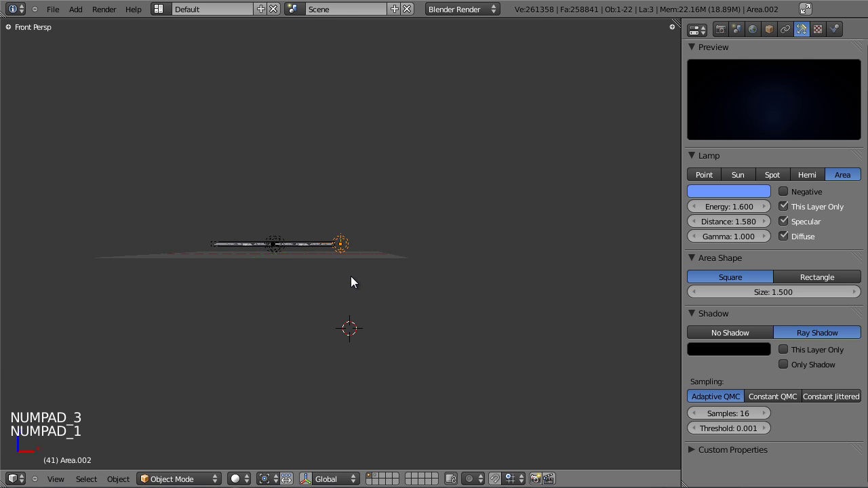
pyautogui.press('KP_5')
pyautogui.scroll(4, 343, 275)
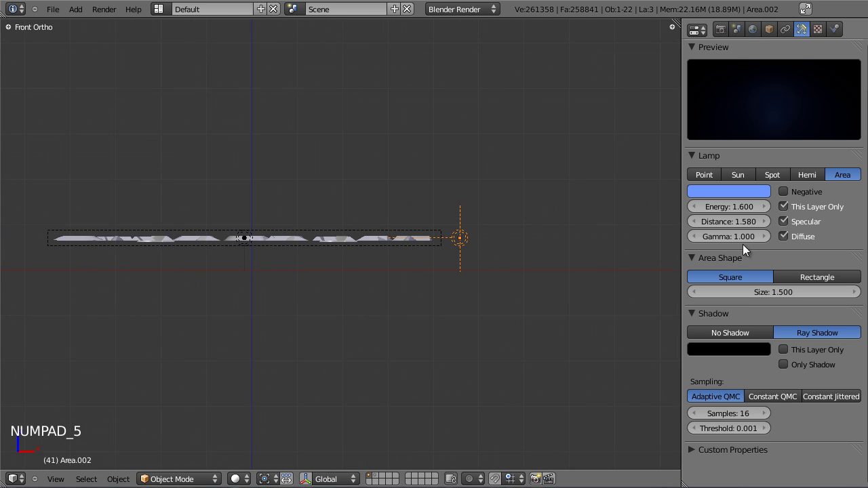
pyautogui.moveTo(744, 224); pyautogui.dragTo(800, 224)
pyautogui.scroll(-2, 556, 286)
pyautogui.press('z')
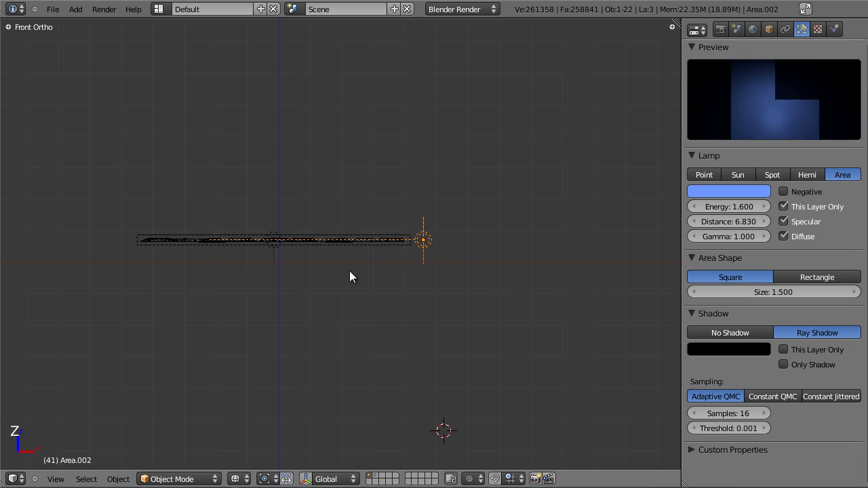
pyautogui.moveTo(746, 222); pyautogui.dragTo(800, 222)
pyautogui.moveTo(285, 246); pyautogui.dragTo(371, 308, button='middle')
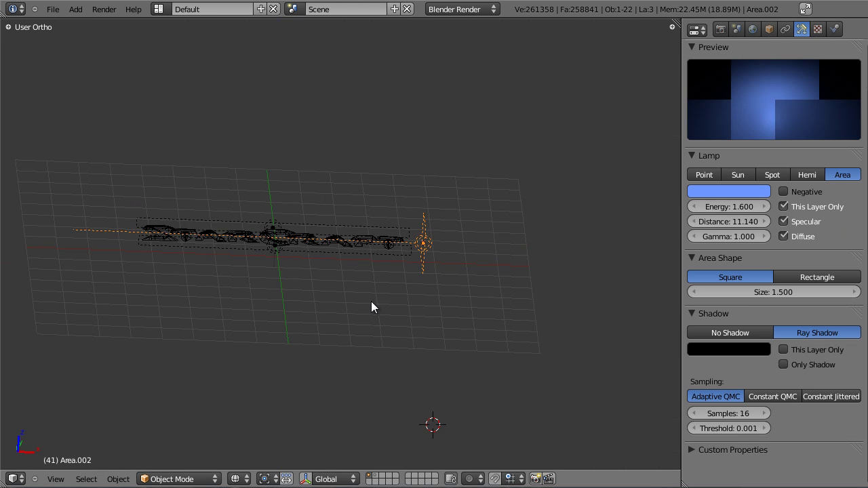
# Lower the side lamp beneath the level of the letters in front view and tilt it about 15° to aim upward through the logo's middle
pyautogui.press('KP_1')
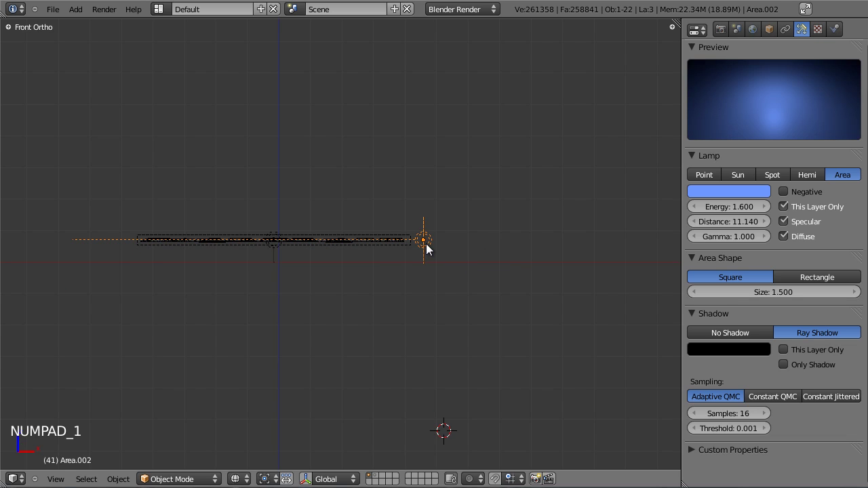
pyautogui.press('g')
pyautogui.click(435, 342)
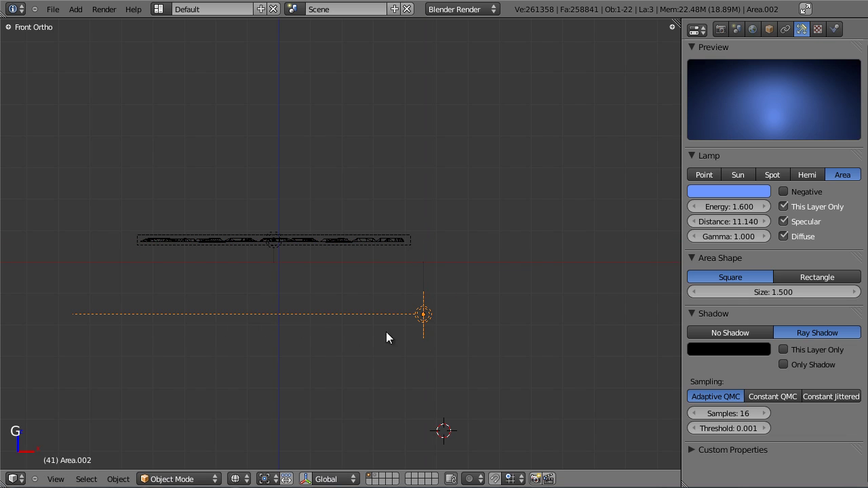
pyautogui.press('r')
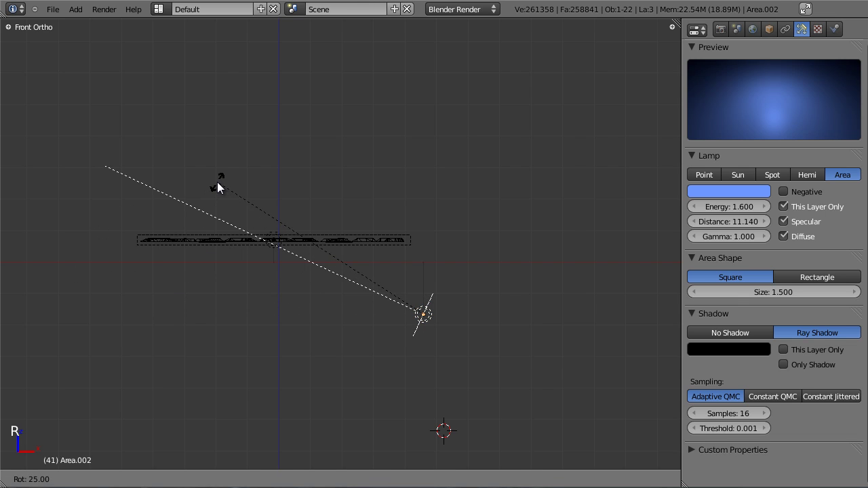
pyautogui.click(245, 222)
pyautogui.press('g')
pyautogui.press('z')
pyautogui.click(254, 188)
pyautogui.press('r')
pyautogui.click(199, 140)
pyautogui.moveTo(199, 139); pyautogui.dragTo(635, 314, button='middle')
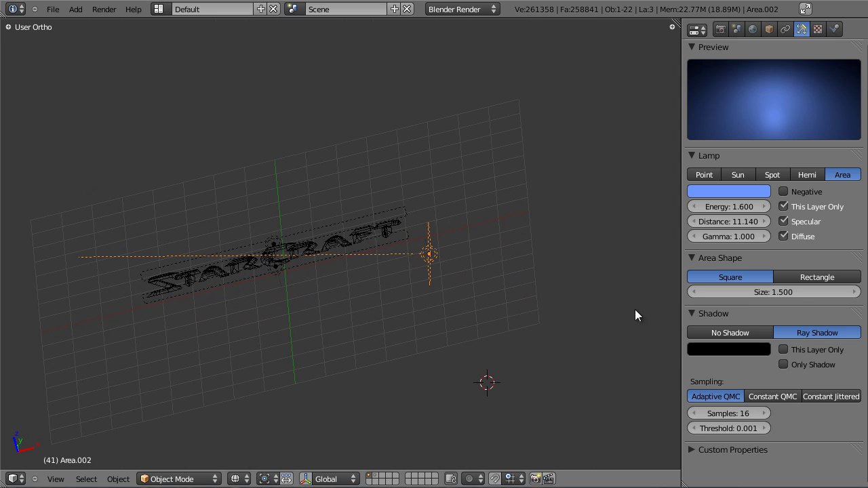
# Reduce the side lamp's energy to 0.16
pyautogui.moveTo(741, 206); pyautogui.dragTo(630, 204)
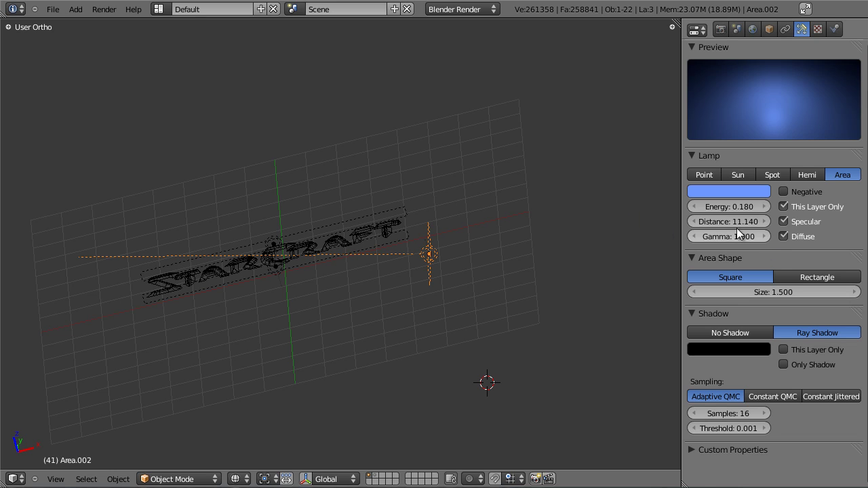
pyautogui.click(762, 207)
pyautogui.click(761, 207)
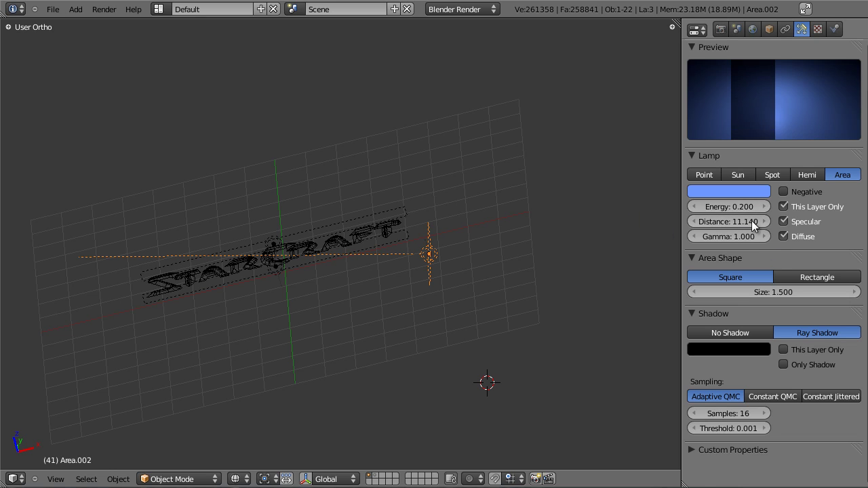
pyautogui.click(696, 204)
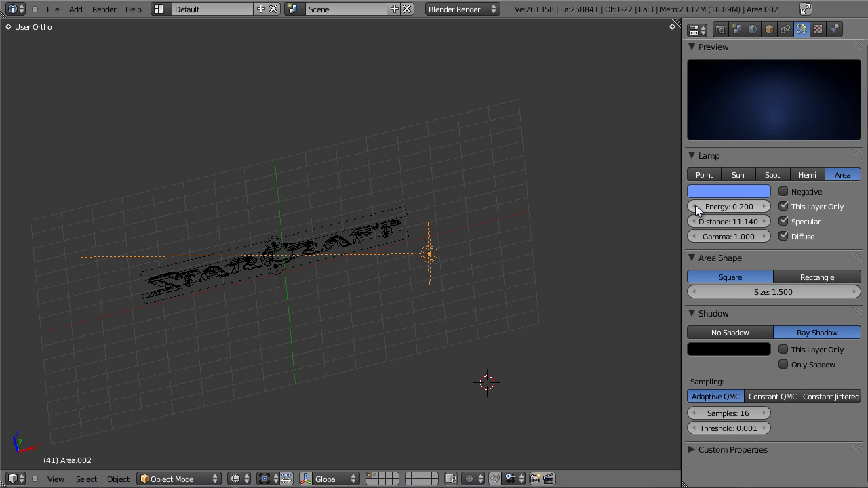
pyautogui.click(695, 205)
pyautogui.click(695, 204)
pyautogui.click(698, 205)
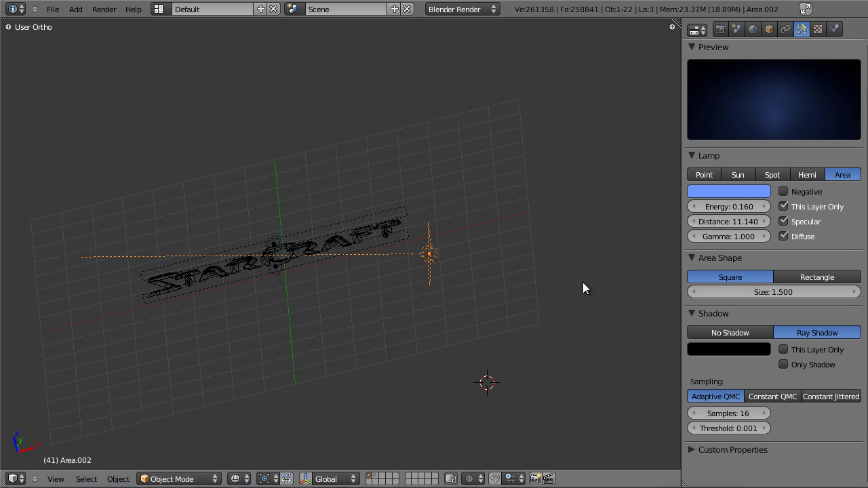
# Duplicate the side lamp to the opposite end of the logo in front view, rotate it 150°, and nudge it along X to mirror the original
pyautogui.scroll(-3, 505, 290)
pyautogui.press('KP_0')
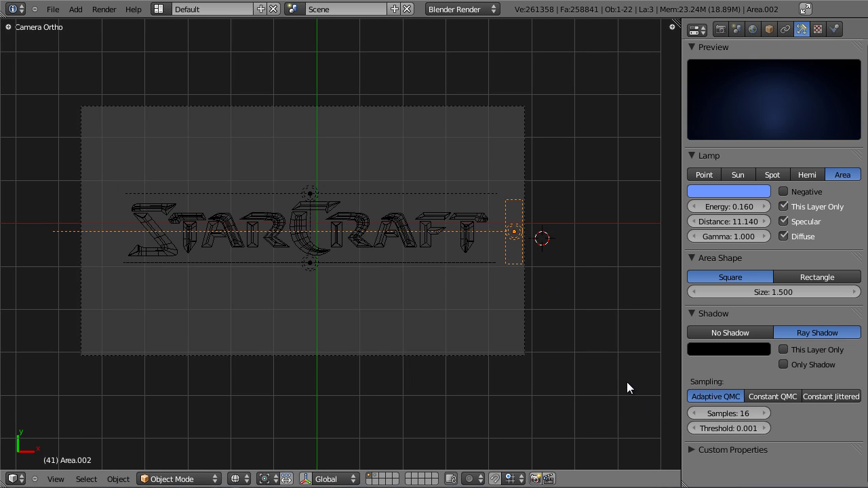
pyautogui.press('KP_7')
pyautogui.press('KP_1')
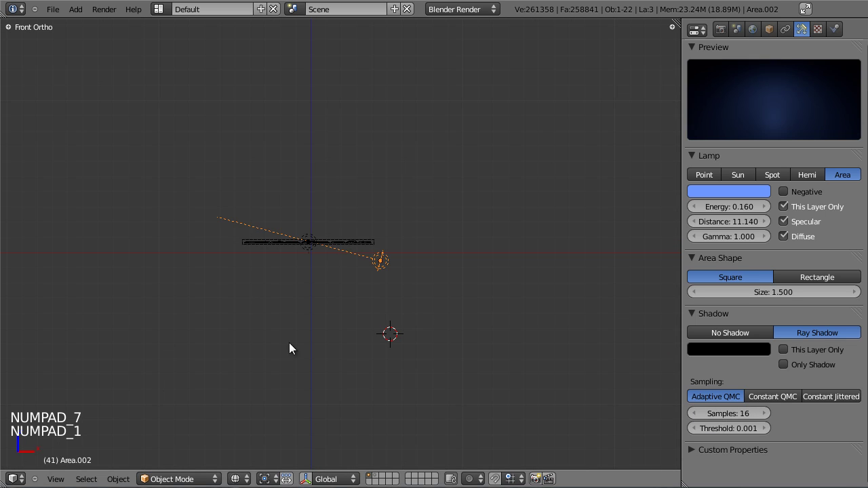
pyautogui.hotkey('shift', 'd')
pyautogui.click(155, 244)
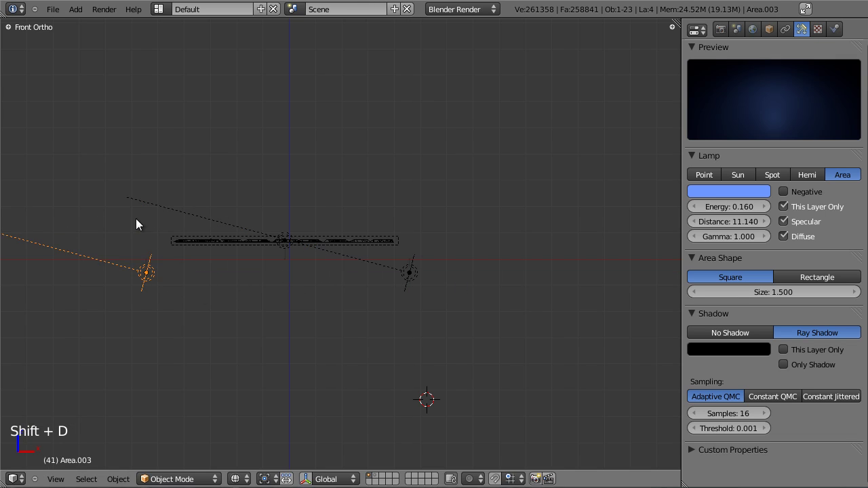
pyautogui.press('r')
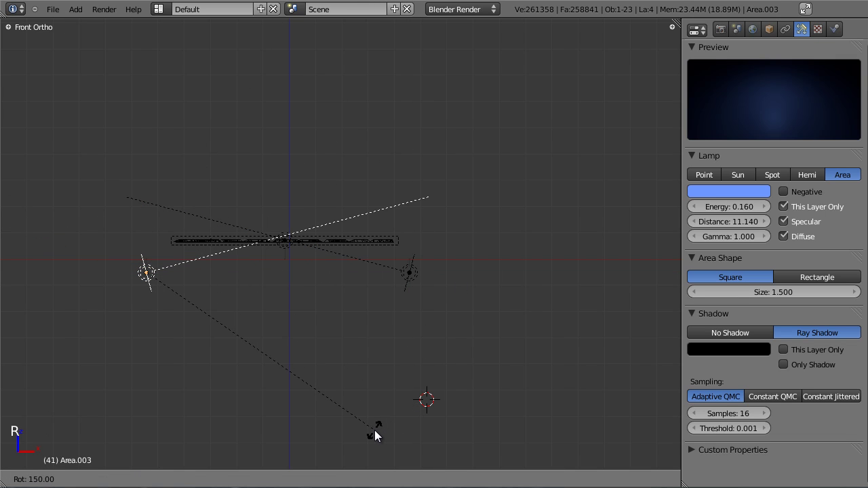
pyautogui.click(358, 423)
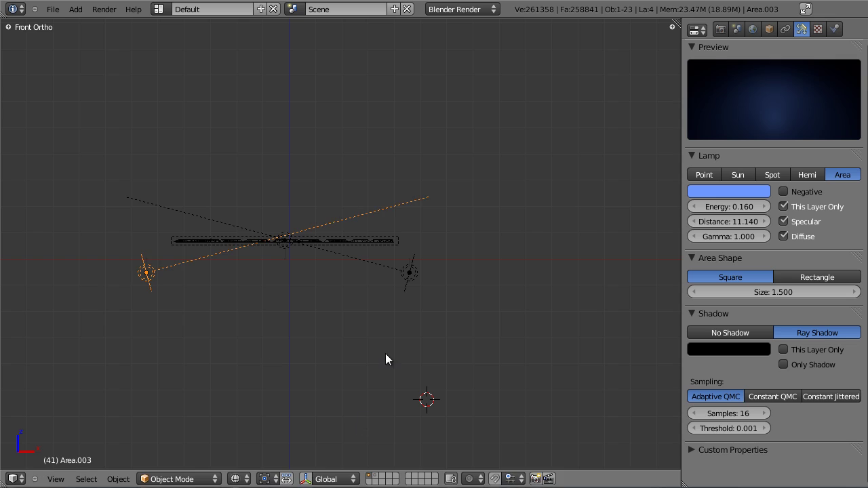
pyautogui.press('g')
pyautogui.press('x')
pyautogui.rightClick(391, 354)
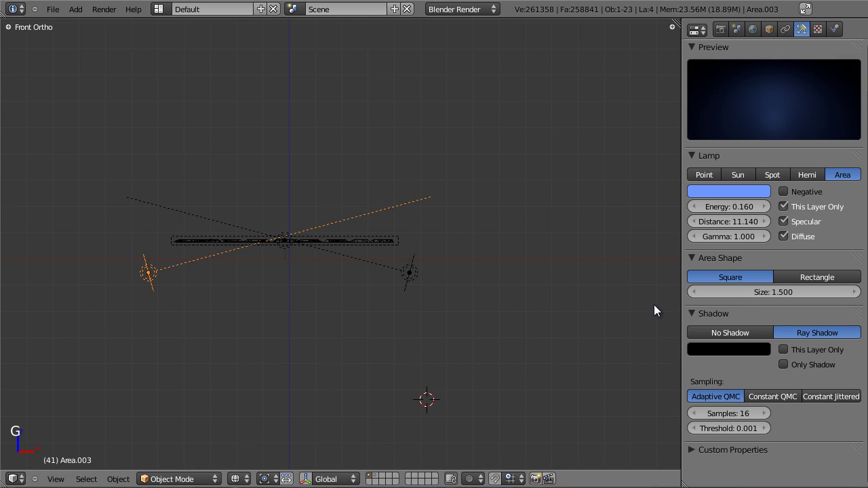
# Link the object data of the two side lamps so the copy shares the original's settings
pyautogui.scroll(3, 795, 196)
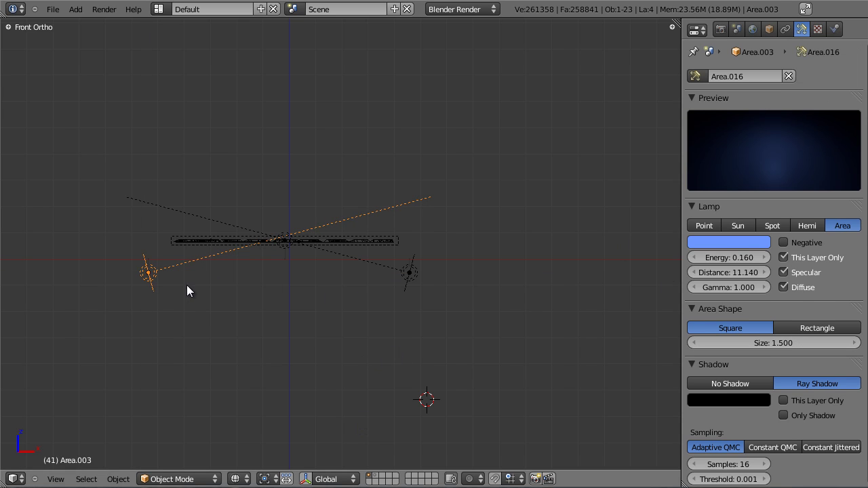
pyautogui.keyDown('shift'); pyautogui.rightClick(371, 265); pyautogui.keyUp('shift')
pyautogui.hotkey('ctrl', 'l')
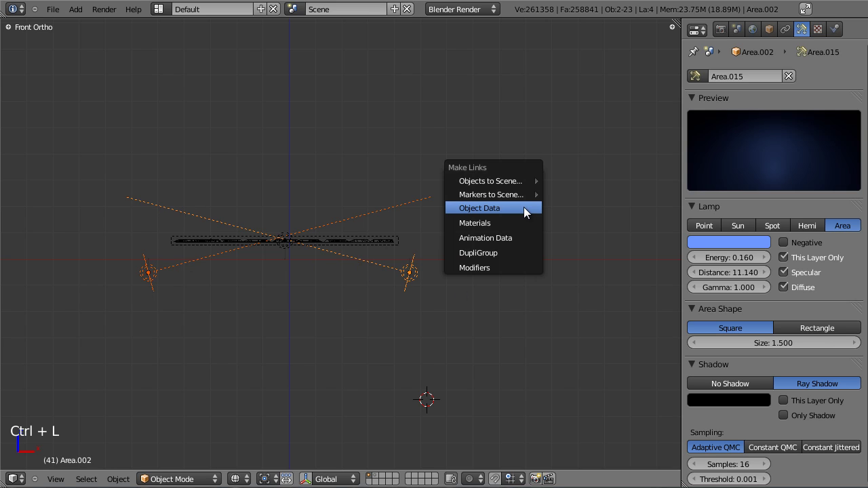
pyautogui.click(521, 240)
pyautogui.rightClick(426, 279)
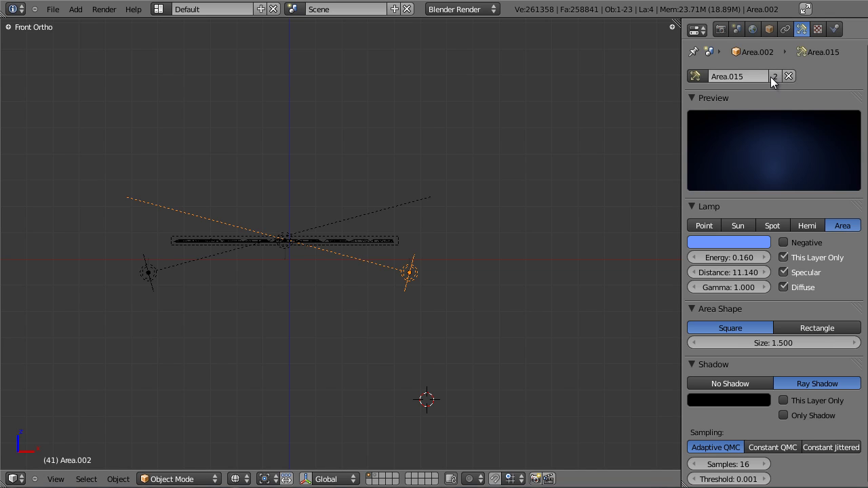
# Set the original side lamp's energy to 0.01 and check that the linked copy follows
pyautogui.click(735, 257)
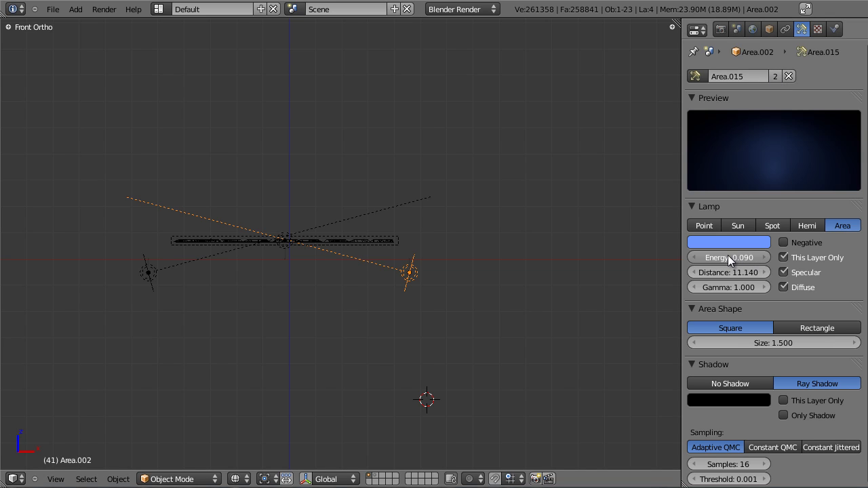
pyautogui.write('0.01')
pyautogui.press('Return')
pyautogui.rightClick(129, 274)
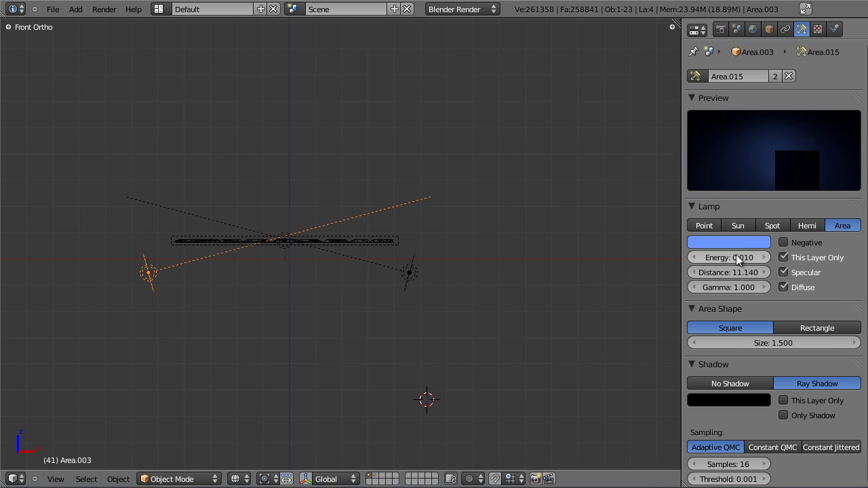
pyautogui.rightClick(409, 273)
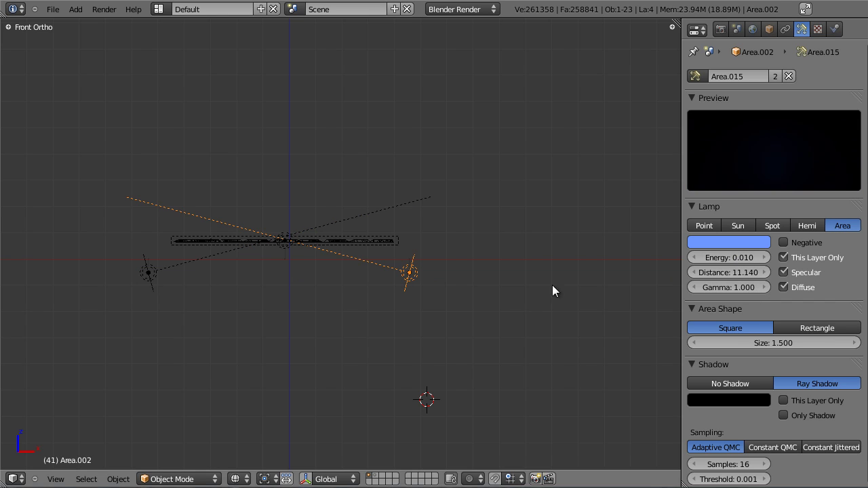
# Set the linked side lamps' energy to 1.6
pyautogui.click(738, 257)
pyautogui.write('1.6')
pyautogui.press('Return')
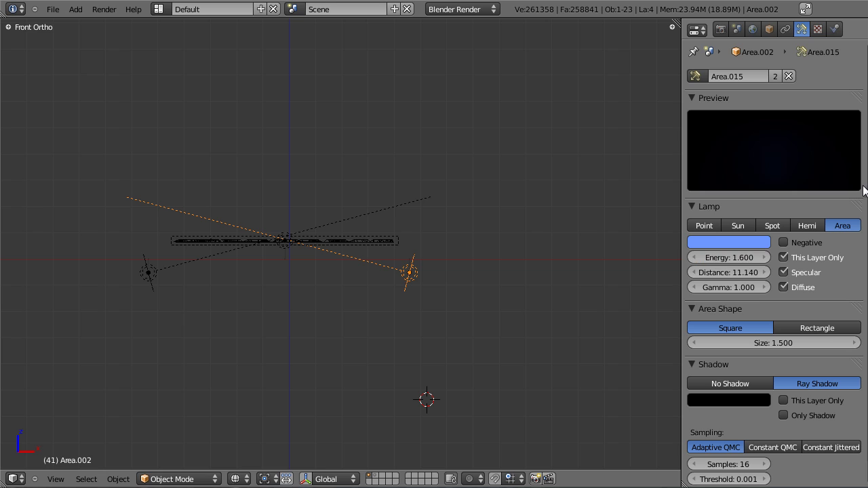
# Set the linked side lamps' energy to 0.16 and save the file
pyautogui.click(746, 258)
pyautogui.write('0.16')
pyautogui.press('Return')
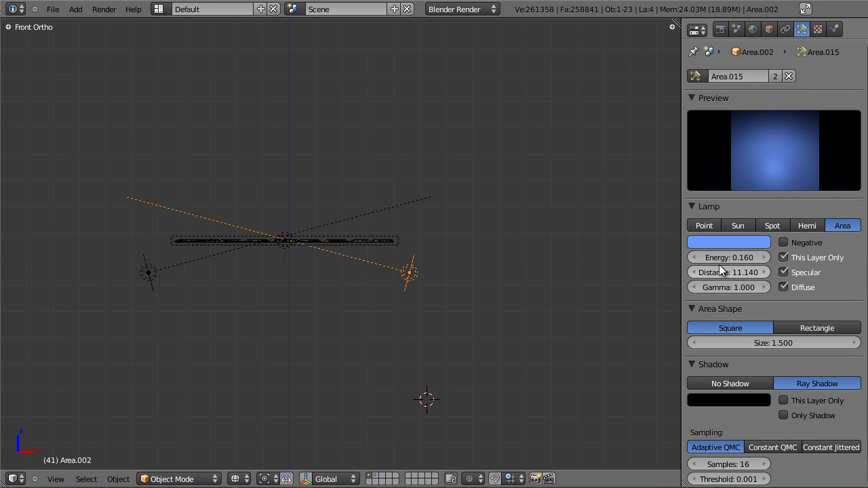
pyautogui.hotkey('ctrl', 's')
pyautogui.click(310, 251)
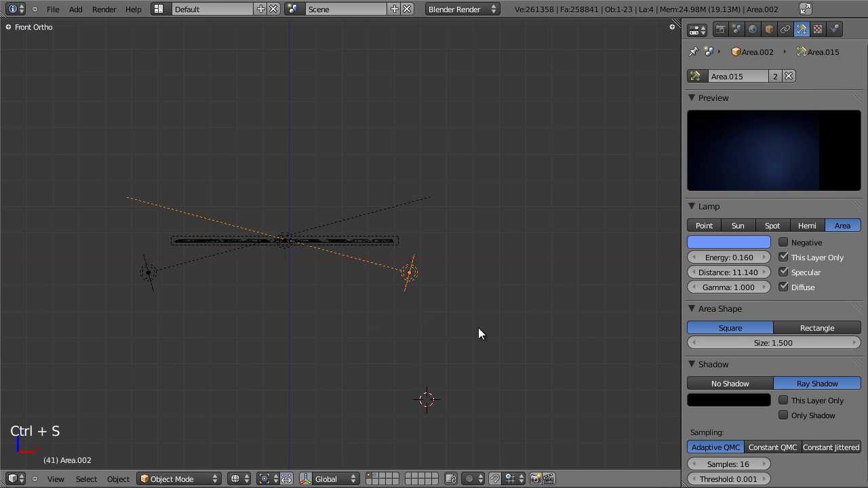
# Set the linked side lamps' shadow samples to 4 and render the lettering from the camera view
pyautogui.press('KP_0')
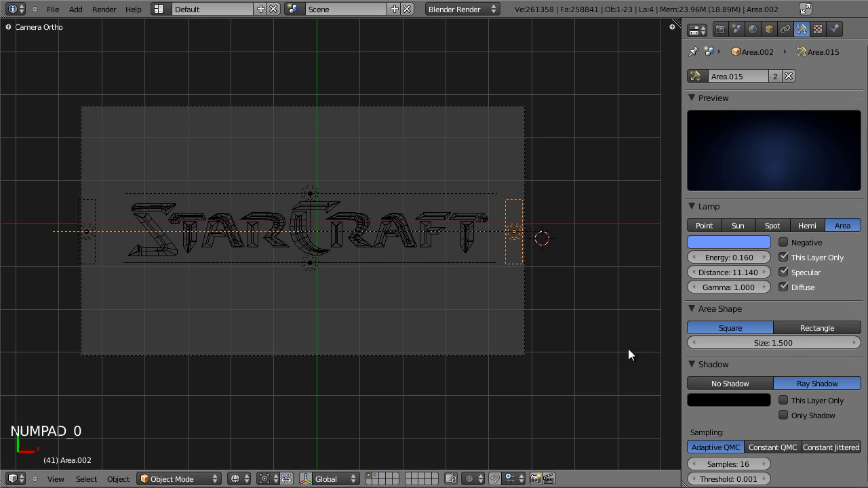
pyautogui.press('F12')
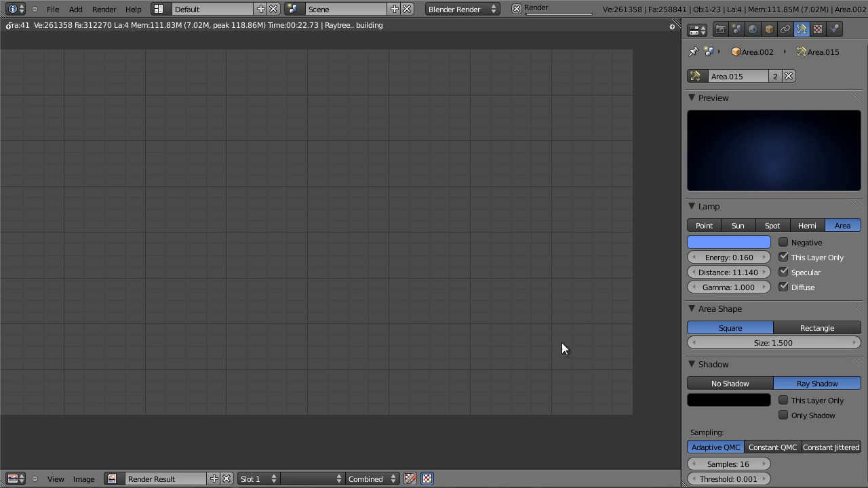
pyautogui.scroll(-1, 780, 374)
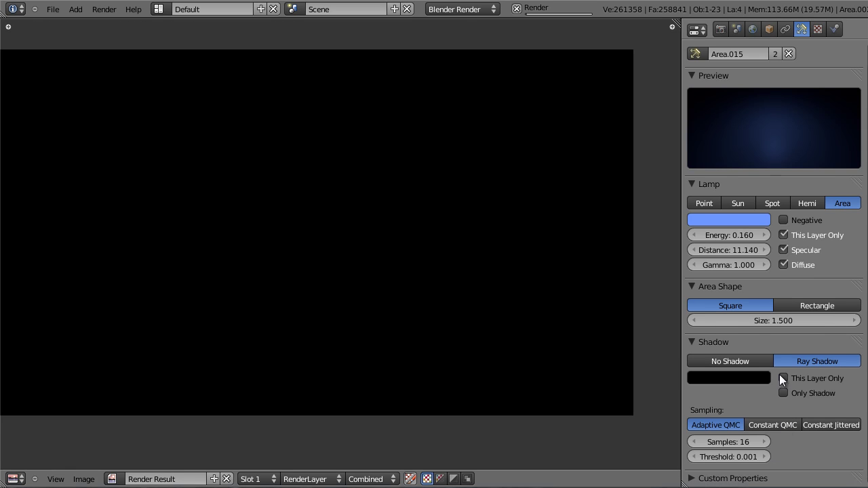
pyautogui.click(735, 444)
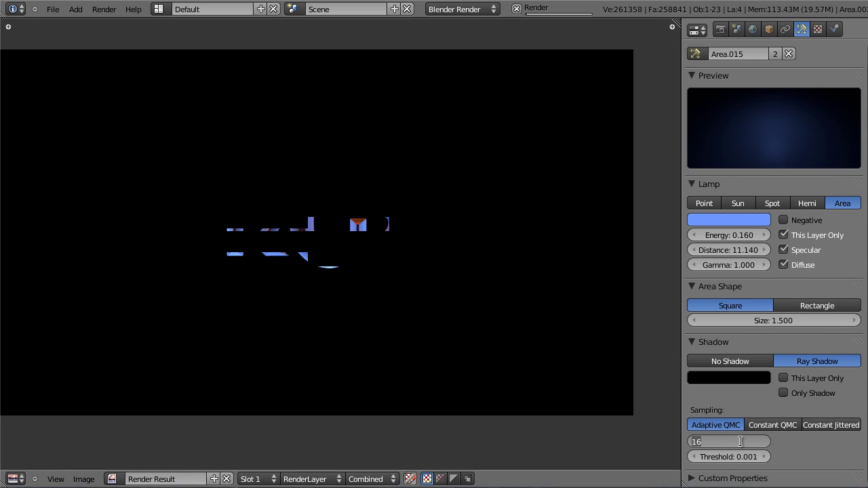
pyautogui.write('4')
pyautogui.press('Return')
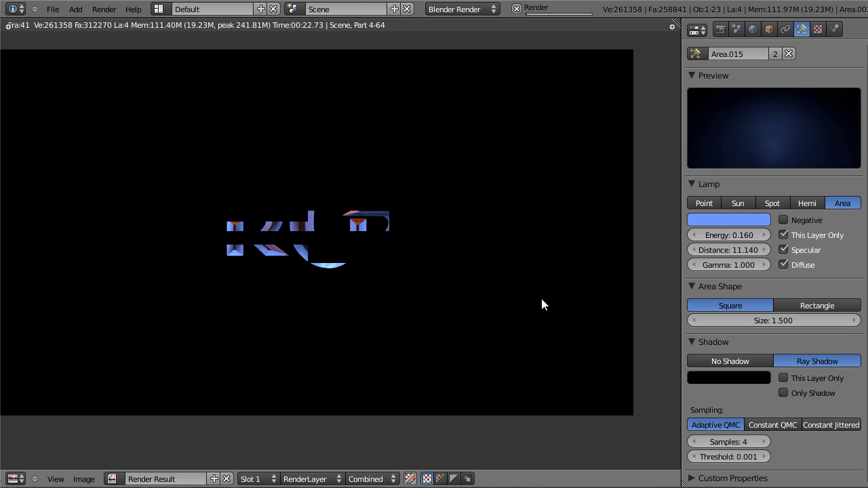
pyautogui.press('Escape')
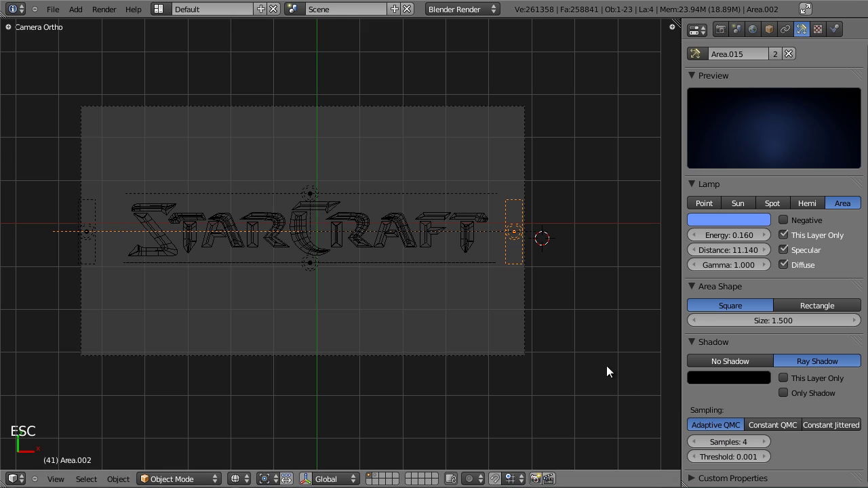
pyautogui.press('F12')
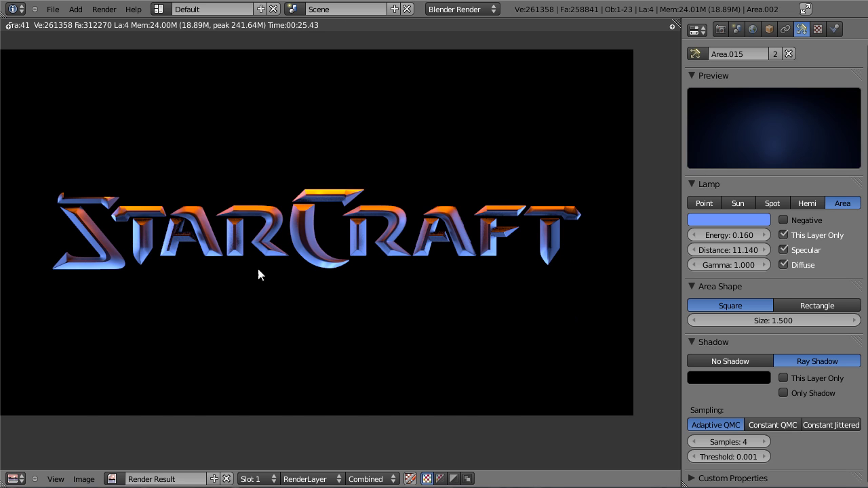
pyautogui.press('Escape')
# Examine the reference logo's orange and blue shading in top view, letter by letter from one end of the lettering to the other
pyautogui.press('KP_7')
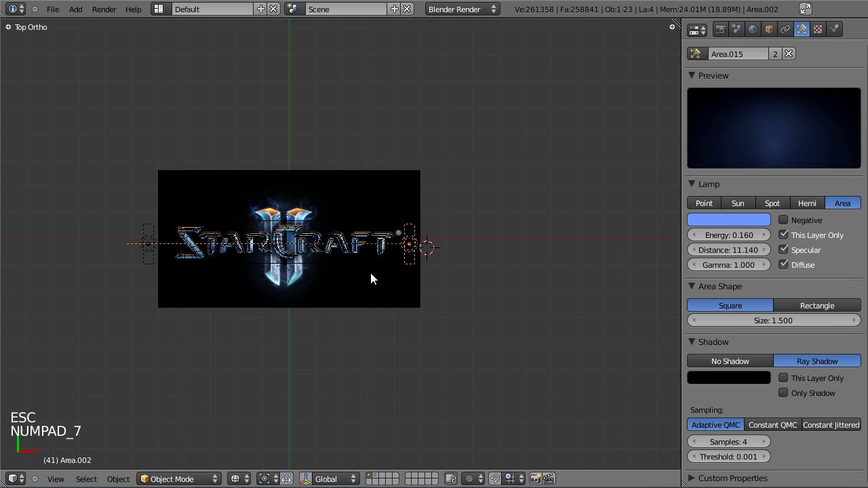
pyautogui.keyDown('shift'); pyautogui.moveTo(289, 272); pyautogui.dragTo(625, 272, button='middle'); pyautogui.keyUp('shift')
pyautogui.scroll(5, 213, 241)
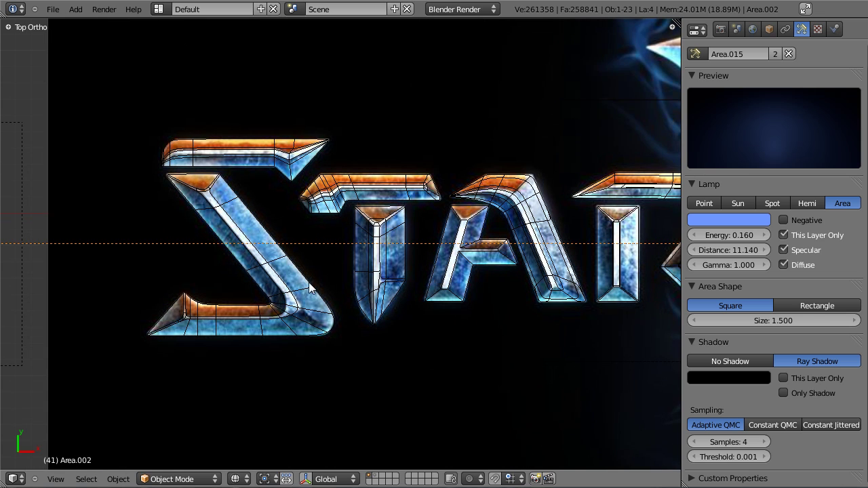
pyautogui.keyDown('shift'); pyautogui.moveTo(573, 281); pyautogui.dragTo(230, 240, button='middle'); pyautogui.keyUp('shift')
pyautogui.keyDown('shift'); pyautogui.moveTo(554, 226); pyautogui.dragTo(308, 228, button='middle'); pyautogui.keyUp('shift')
pyautogui.keyDown('shift'); pyautogui.moveTo(496, 197); pyautogui.dragTo(277, 208, button='middle'); pyautogui.keyUp('shift')
pyautogui.keyDown('shift'); pyautogui.moveTo(552, 220); pyautogui.dragTo(364, 213, button='middle'); pyautogui.keyUp('shift')
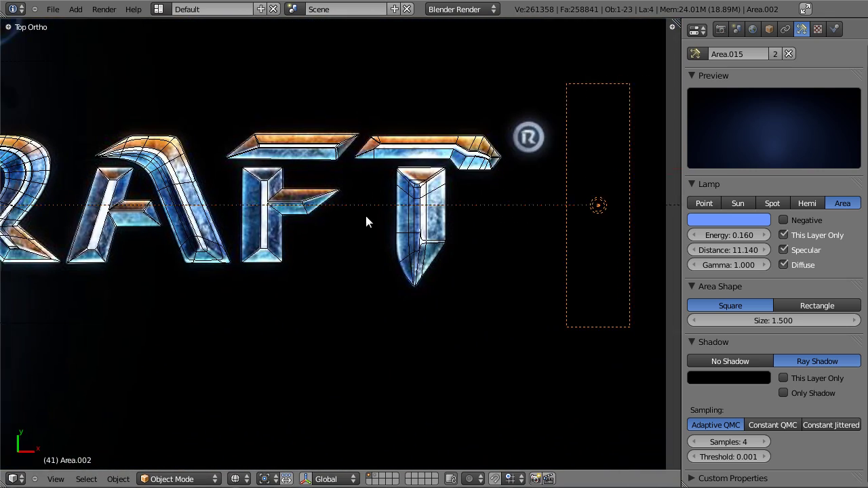
pyautogui.keyDown('shift'); pyautogui.moveTo(164, 223); pyautogui.dragTo(511, 225, button='middle'); pyautogui.keyUp('shift')
pyautogui.keyDown('shift'); pyautogui.moveTo(205, 234); pyautogui.dragTo(431, 231, button='middle'); pyautogui.keyUp('shift')
pyautogui.keyDown('shift'); pyautogui.moveTo(136, 225); pyautogui.dragTo(405, 230, button='middle'); pyautogui.keyUp('shift')
pyautogui.keyDown('shift'); pyautogui.moveTo(321, 234); pyautogui.dragTo(260, 238, button='middle'); pyautogui.keyUp('shift')
pyautogui.scroll(-3, 298, 256)
pyautogui.scroll(2, 299, 260)
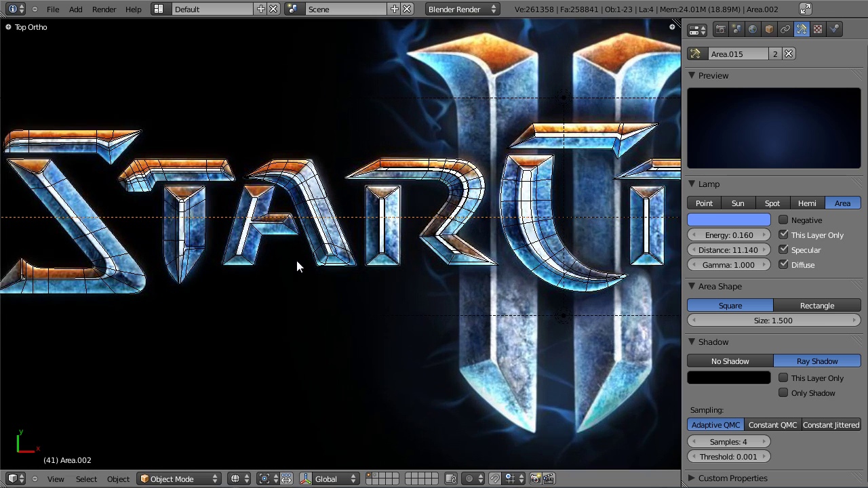
pyautogui.keyDown('shift'); pyautogui.moveTo(296, 261); pyautogui.dragTo(370, 265, button='middle'); pyautogui.keyUp('shift')
pyautogui.scroll(-3, 318, 275)
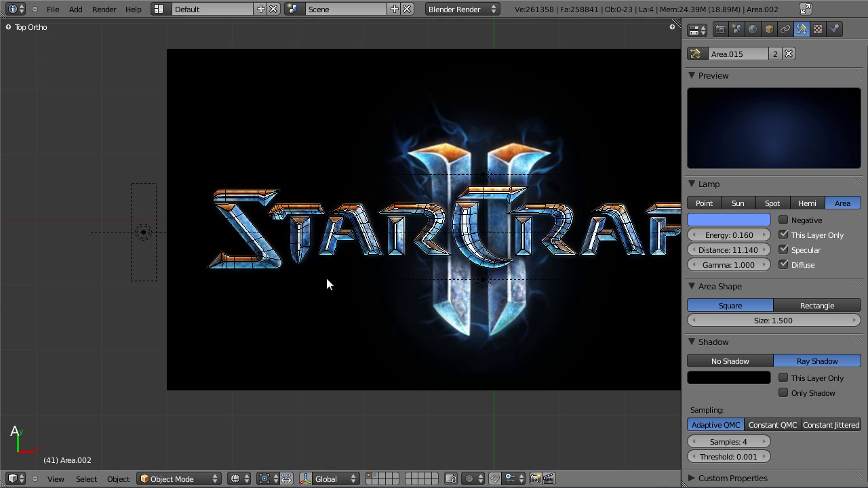
pyautogui.keyDown('shift'); pyautogui.moveTo(455, 253); pyautogui.dragTo(327, 234, button='middle'); pyautogui.keyUp('shift')
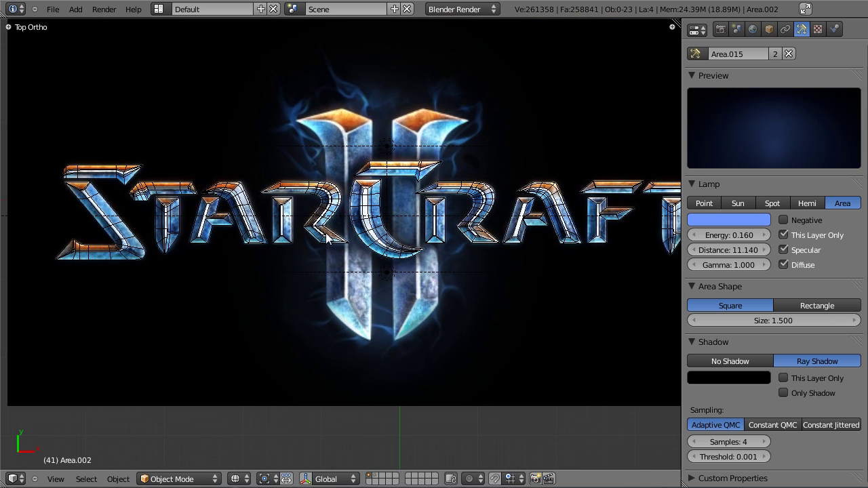
# Display the scene in solid shading and show the second layer with the Roman numeral together with the lettering
pyautogui.press('z')
pyautogui.scroll(-3, 423, 292)
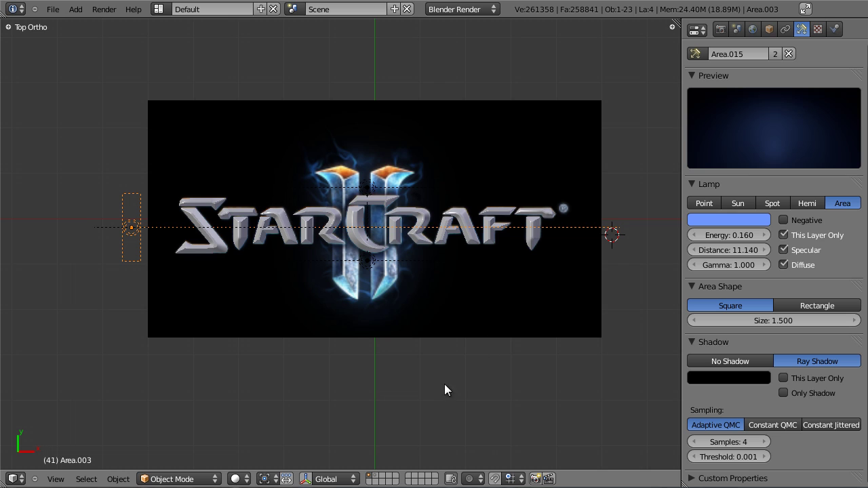
pyautogui.keyDown('shift'); pyautogui.click(375, 475); pyautogui.keyUp('shift')
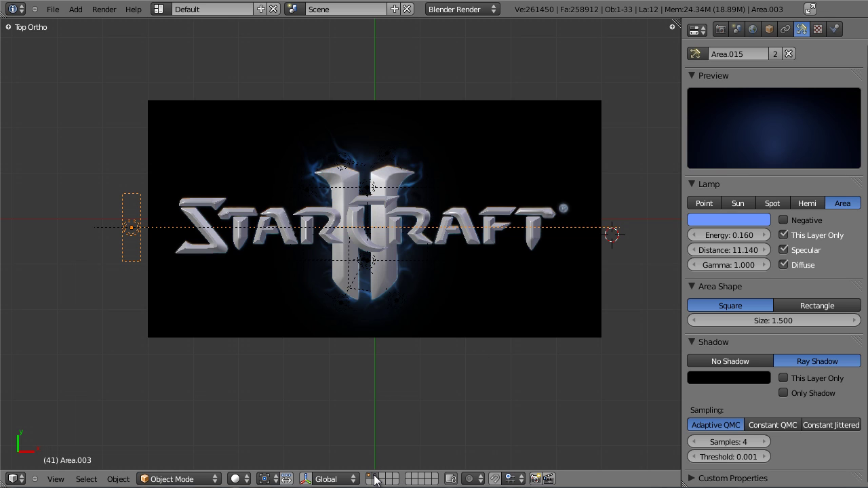
# Examine the placement, colours and settings of the lamps around the Roman numeral by selecting several of them from different angles
pyautogui.scroll(2, 466, 337)
pyautogui.rightClick(342, 333)
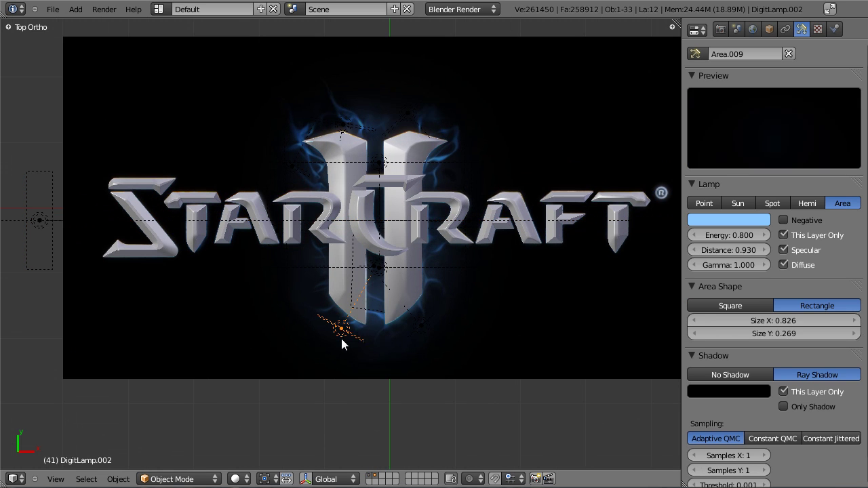
pyautogui.moveTo(341, 333)
pyautogui.mouseDown(button='middle')
pyautogui.moveTo(391, 278)
pyautogui.moveTo(460, 328)
pyautogui.moveTo(492, 330)
pyautogui.moveTo(330, 345)
pyautogui.mouseUp(button='middle')
pyautogui.rightClick(460, 327)
pyautogui.rightClick(316, 345)
pyautogui.moveTo(345, 305); pyautogui.dragTo(351, 371, button='middle')
pyautogui.rightClick(366, 292)
pyautogui.rightClick(350, 371)
pyautogui.moveTo(326, 250); pyautogui.dragTo(356, 248, button='middle')
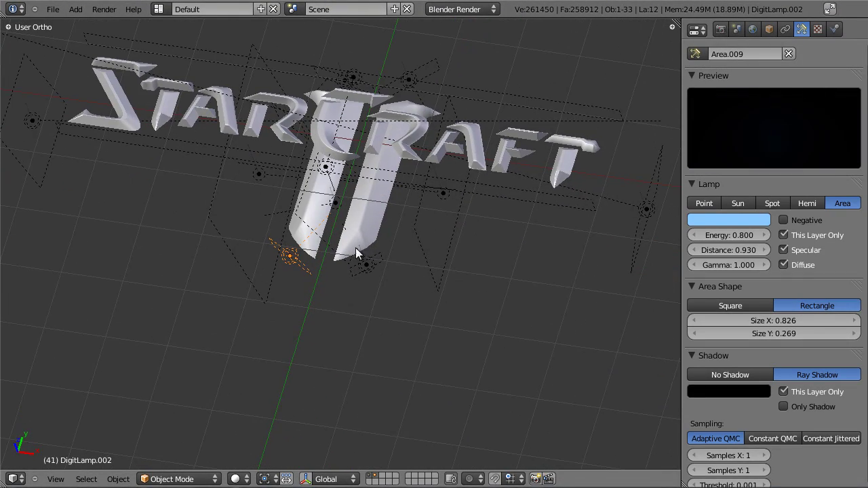
pyautogui.rightClick(572, 159)
pyautogui.rightClick(649, 210)
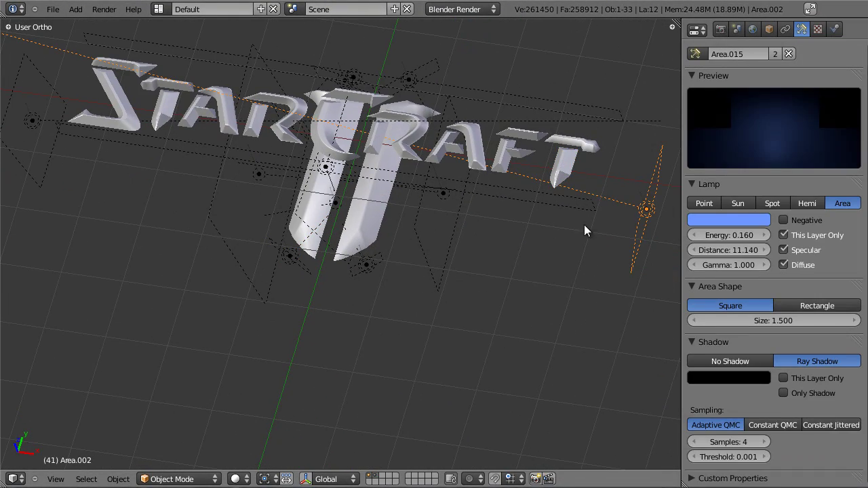
pyautogui.rightClick(457, 242)
pyautogui.rightClick(363, 271)
pyautogui.moveTo(296, 269); pyautogui.dragTo(266, 227, button='middle')
pyautogui.rightClick(218, 184)
pyautogui.moveTo(350, 144); pyautogui.dragTo(369, 212, button='middle')
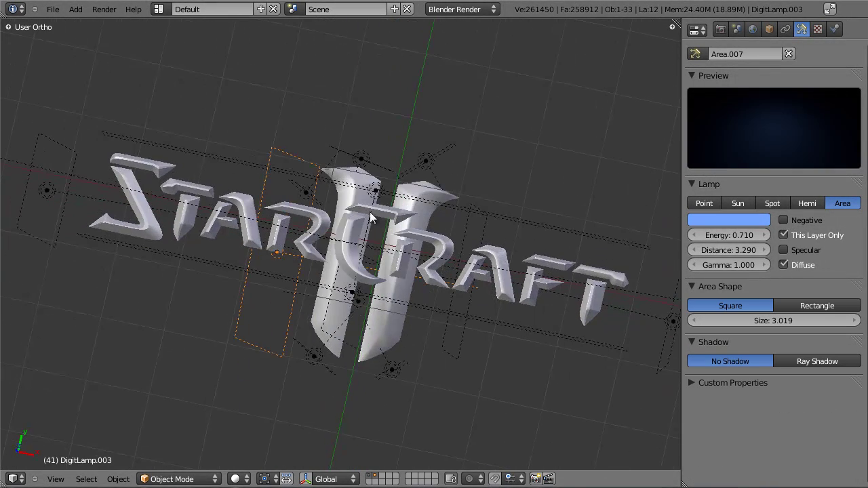
pyautogui.rightClick(422, 163)
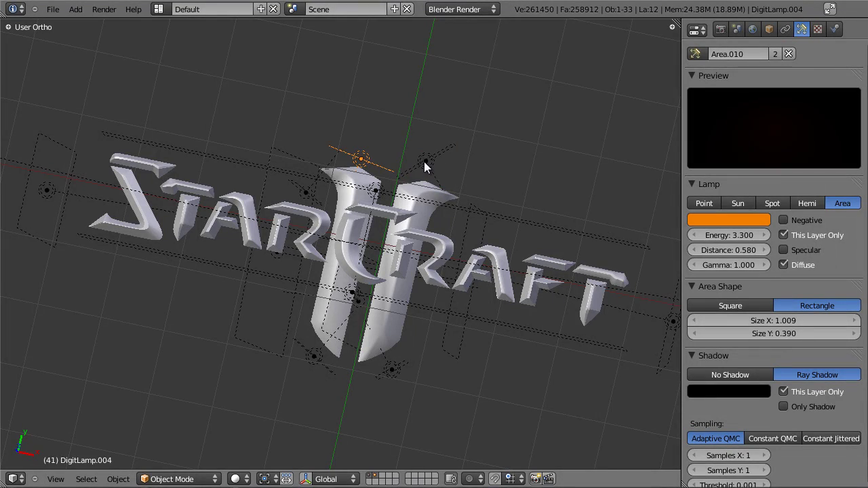
pyautogui.press('KP_7')
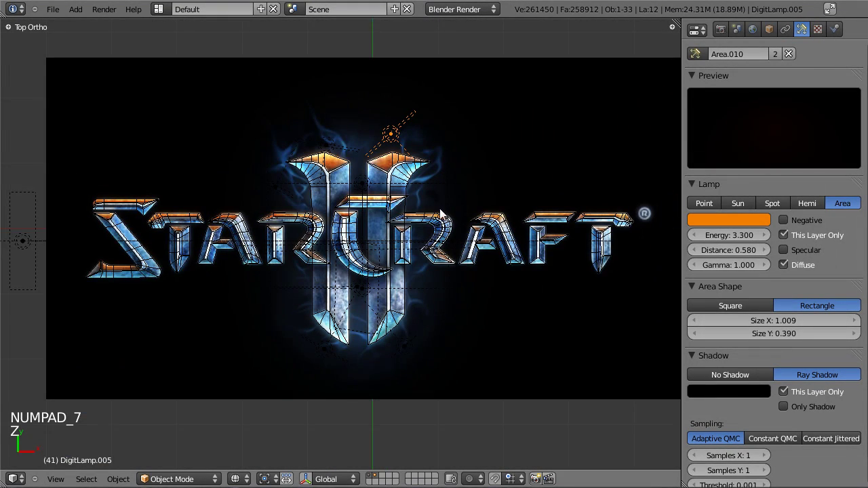
pyautogui.keyDown('shift'); pyautogui.moveTo(440, 211); pyautogui.dragTo(420, 212, button='middle'); pyautogui.keyUp('shift')
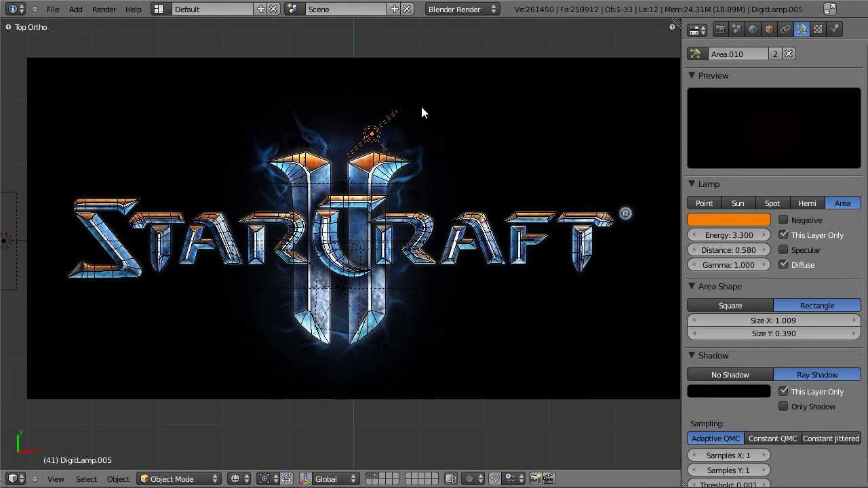
pyautogui.scroll(2, 421, 112)
pyautogui.scroll(-3, 434, 203)
pyautogui.scroll(3, 454, 197)
pyautogui.moveTo(510, 258); pyautogui.dragTo(524, 344, button='middle')
# Save over the existing blend file and return to the top view
pyautogui.hotkey('ctrl', 's')
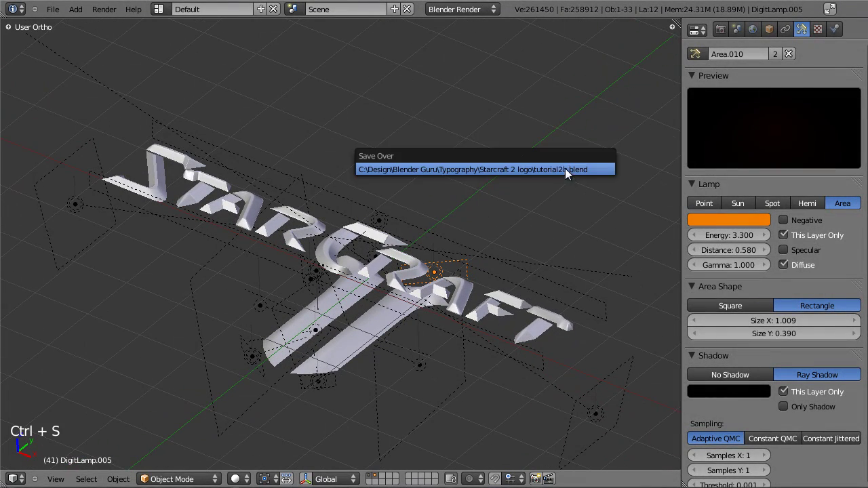
pyautogui.click(564, 168)
pyautogui.press('KP_7')
pyautogui.scroll(-1, 610, 353)
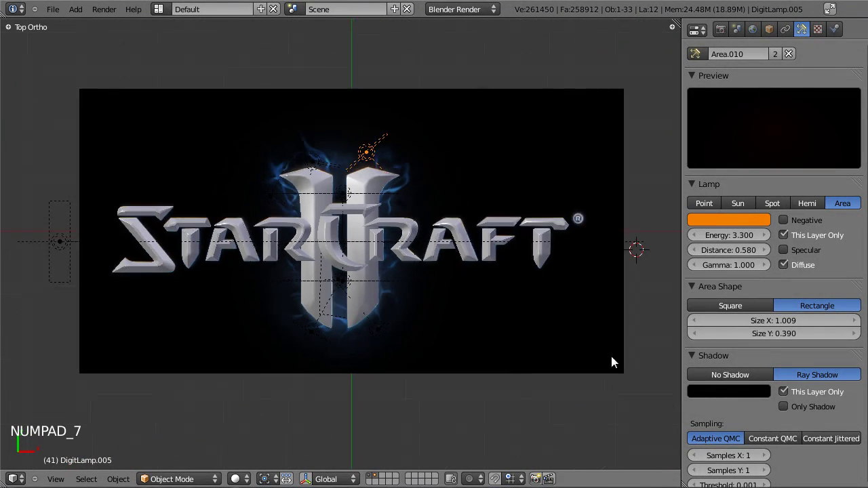
pyautogui.scroll(-1, 613, 371)
pyautogui.scroll(1, 614, 375)
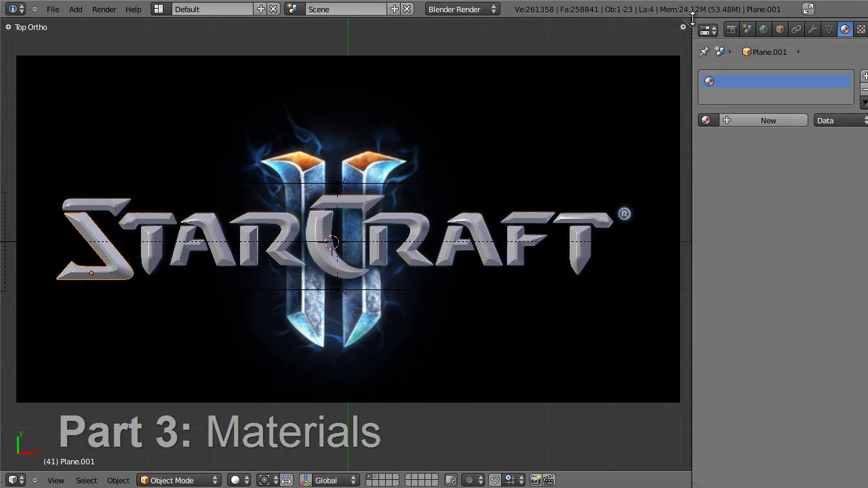
# Split the 3D view in two, make the new area a UV/Image Editor, and unlink the Render Result from it
pyautogui.moveTo(686, 22); pyautogui.dragTo(470, 48)
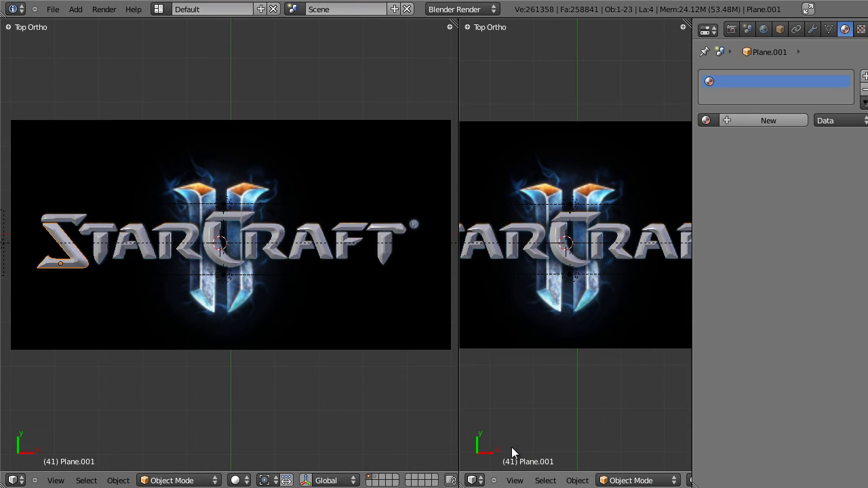
pyautogui.click(472, 480)
pyautogui.click(521, 391)
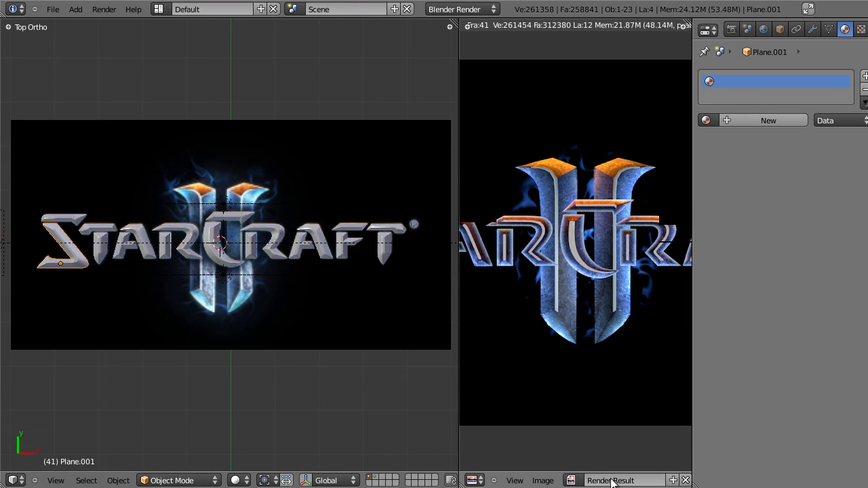
pyautogui.click(673, 480)
# Unwrap the lower piece of the S in edit mode from the top view and scale its UVs to nearly fill the UV grid
pyautogui.scroll(1, 573, 329)
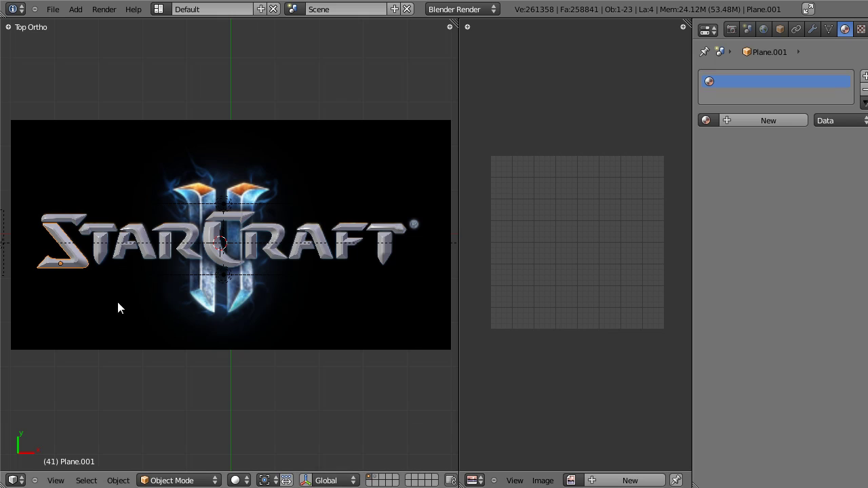
pyautogui.scroll(5, 80, 271)
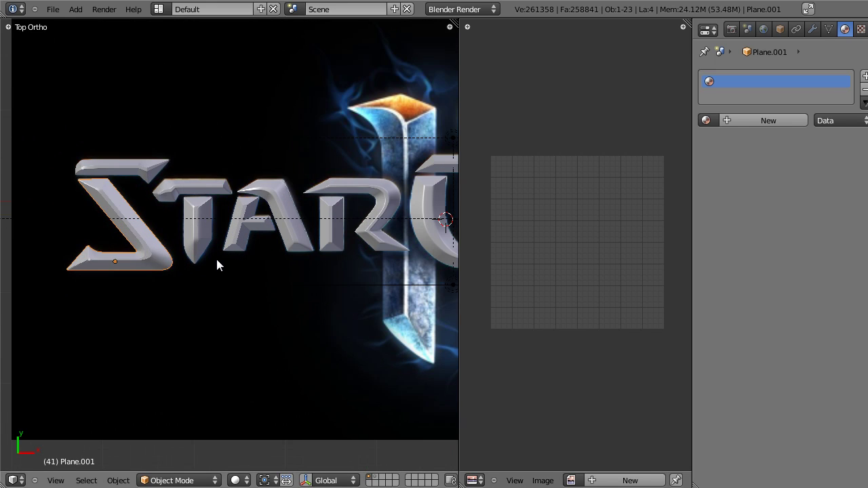
pyautogui.press('Tab')
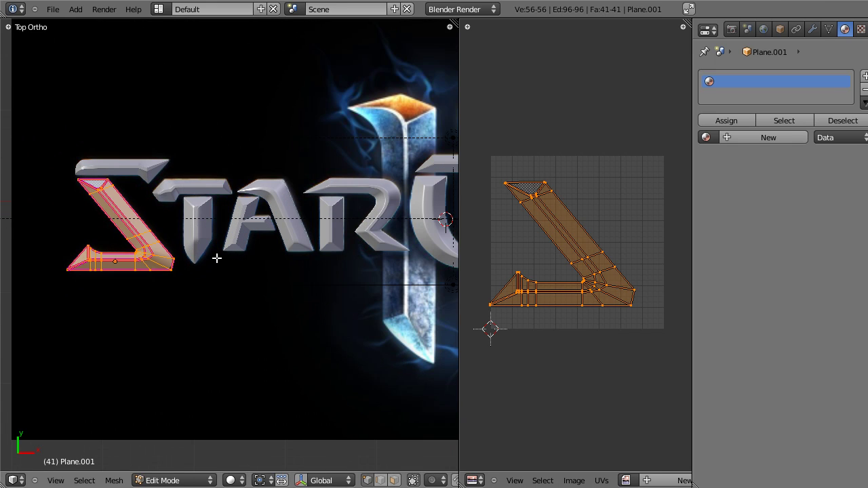
pyautogui.press('u')
pyautogui.click(217, 258)
pyautogui.press('s')
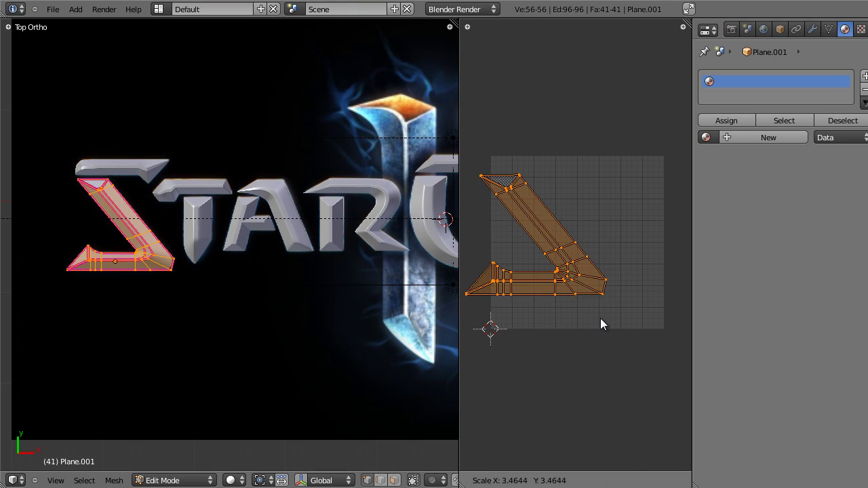
pyautogui.click(650, 340)
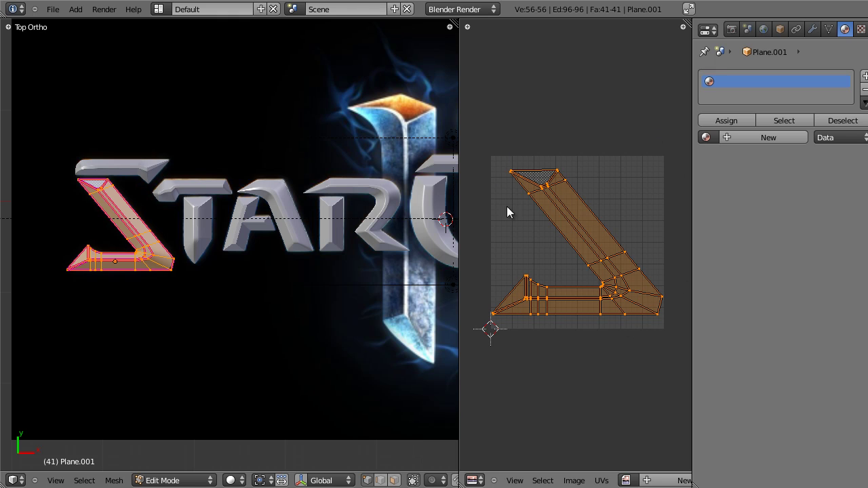
pyautogui.press('r')
pyautogui.rightClick(671, 278)
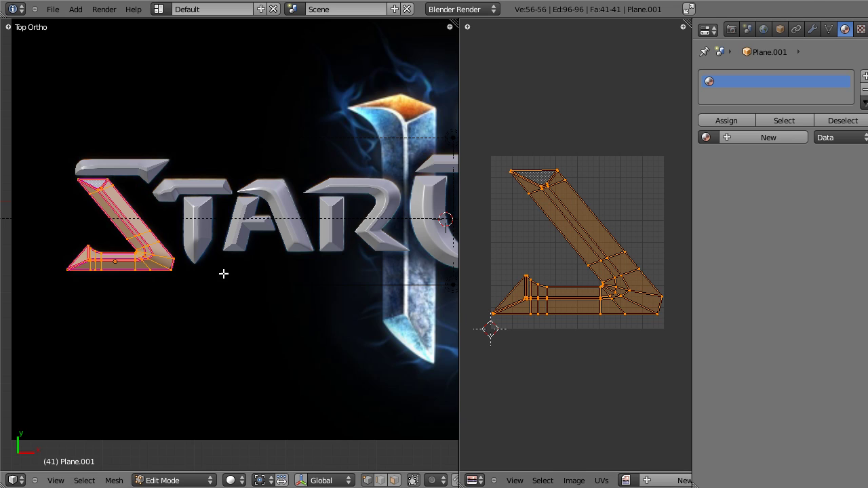
# Check the UV layouts of the T and A pieces by opening them one after another in edit mode
pyautogui.press('Tab')
pyautogui.rightClick(198, 239)
pyautogui.press('Tab')
pyautogui.press('Tab')
pyautogui.rightClick(231, 193)
pyautogui.press('Tab')
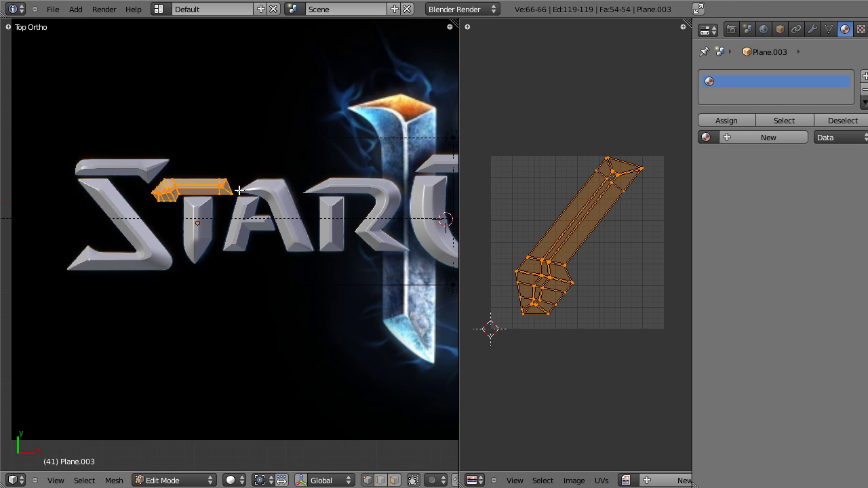
pyautogui.press('Tab')
pyautogui.rightClick(254, 201)
pyautogui.press('Tab')
pyautogui.press('Tab')
pyautogui.rightClick(253, 202)
pyautogui.press('Tab')
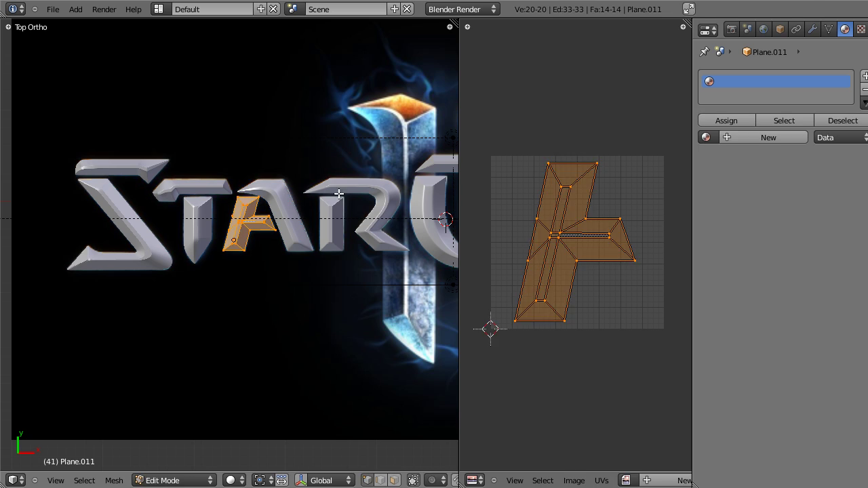
# Check the UV layouts of the first R's two pieces and the upper piece of the S in edit mode
pyautogui.press('Tab')
pyautogui.rightClick(343, 191)
pyautogui.press('Tab')
pyautogui.press('Tab')
pyautogui.rightClick(332, 202)
pyautogui.press('Tab')
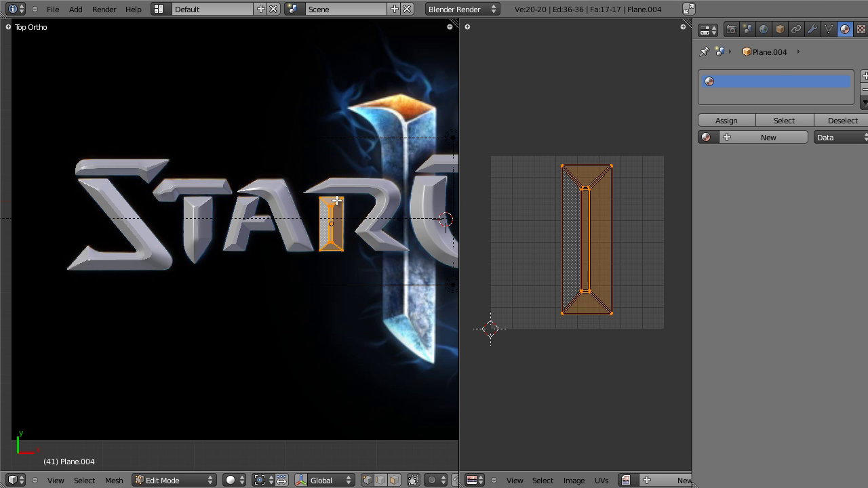
pyautogui.press('Tab')
pyautogui.rightClick(124, 157)
pyautogui.press('Tab')
pyautogui.press('Tab')
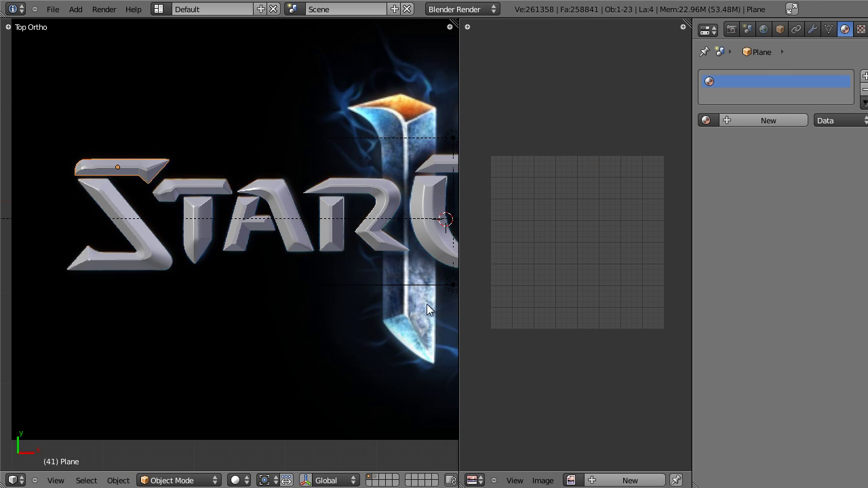
# Examine the two pieces of the C and the curved piece of the first R by selecting each in object mode
pyautogui.scroll(-5, 301, 258)
pyautogui.rightClick(266, 248)
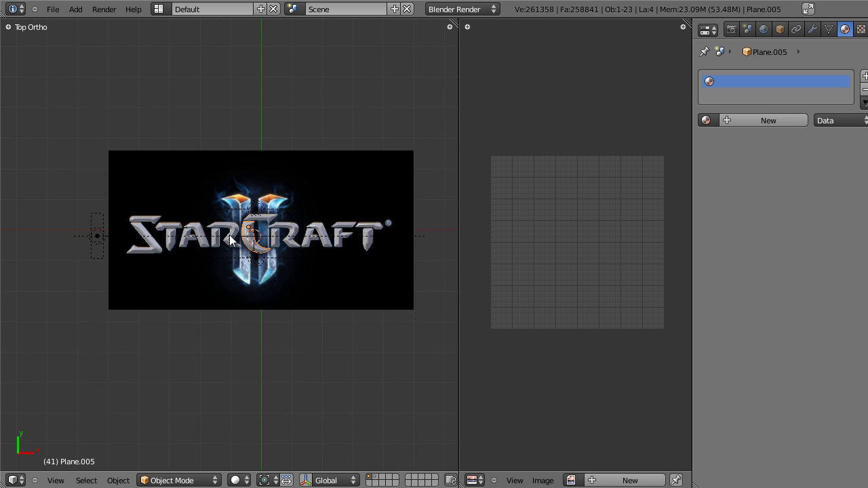
pyautogui.scroll(3, 260, 254)
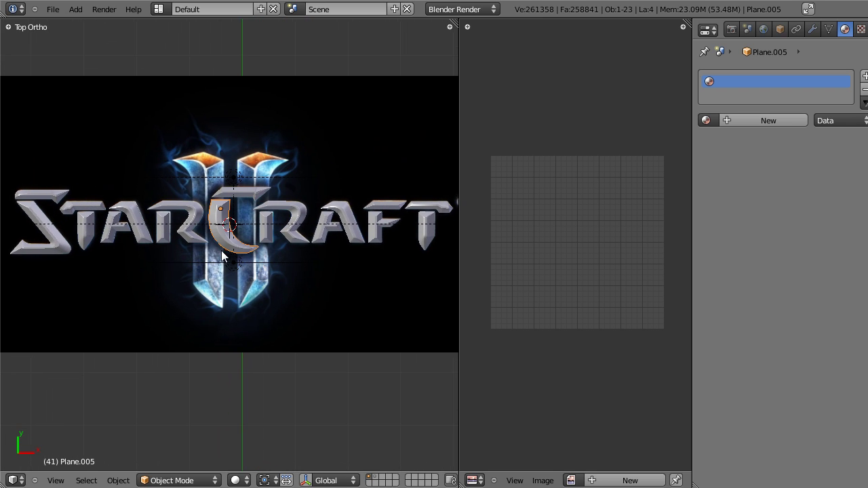
pyautogui.scroll(4, 226, 253)
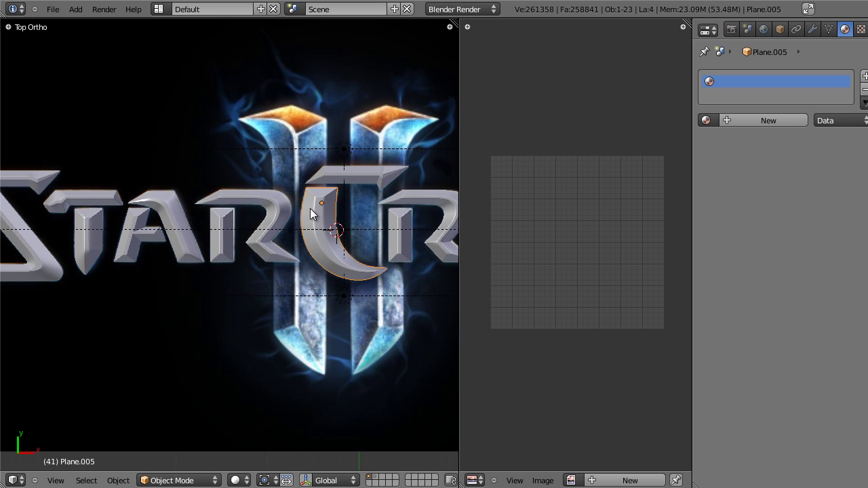
pyautogui.rightClick(277, 201)
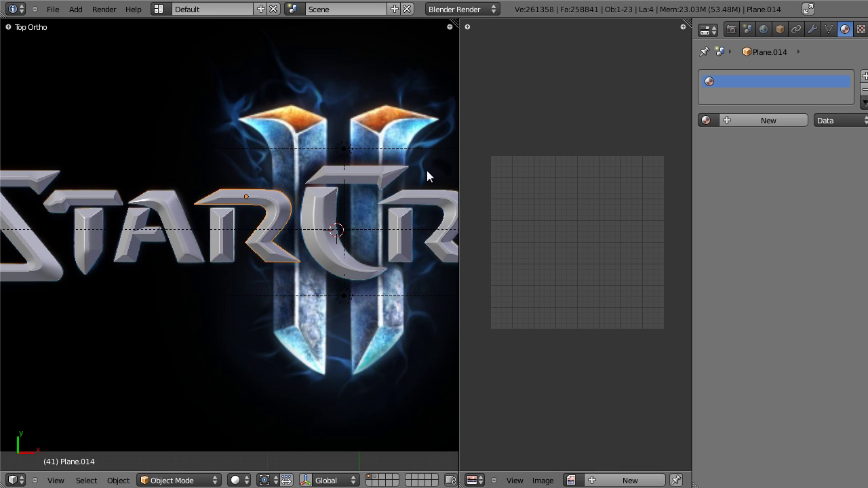
pyautogui.rightClick(361, 178)
pyautogui.scroll(-3, 362, 177)
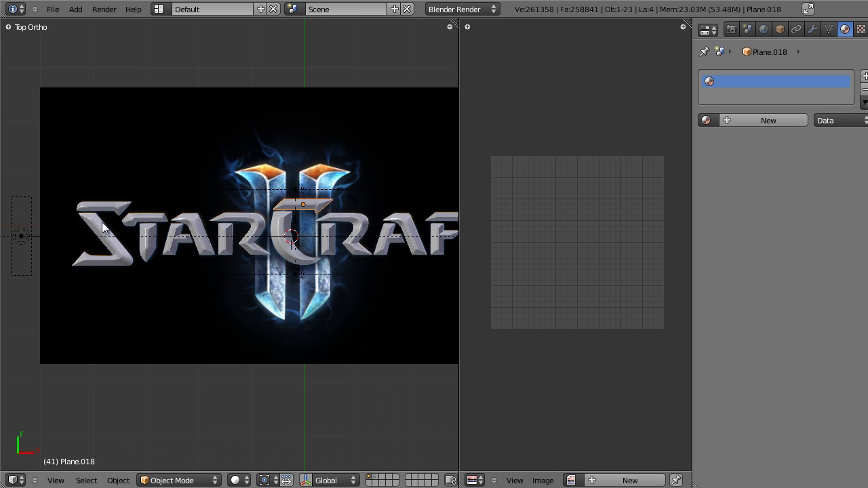
# Reopen the lower piece of the S in edit mode and deselect all of its geometry
pyautogui.rightClick(106, 218)
pyautogui.press('Tab')
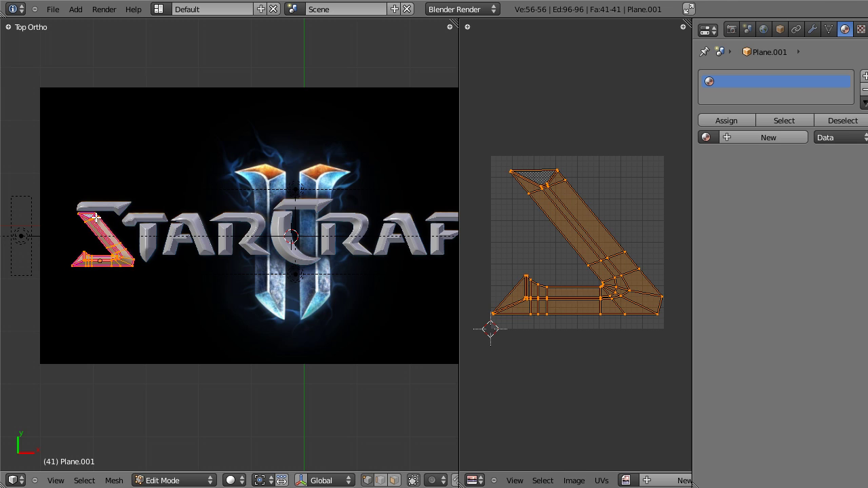
pyautogui.press('Tab')
pyautogui.press('Tab')
pyautogui.scroll(8, 102, 231)
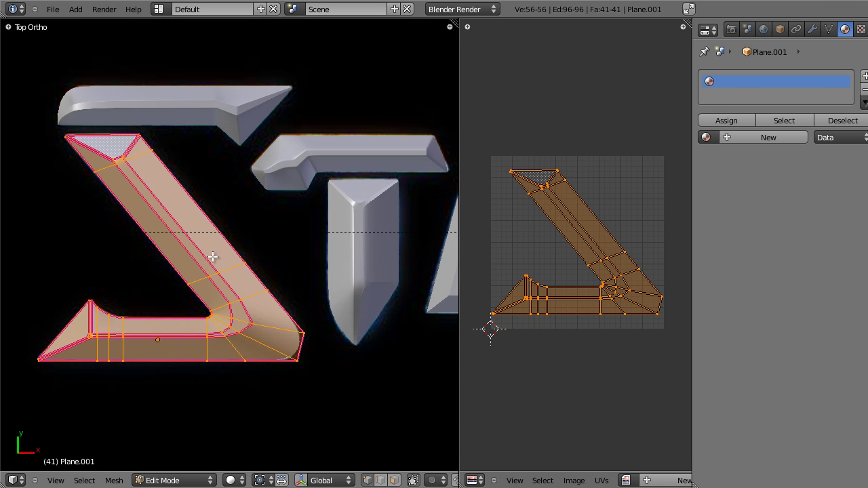
pyautogui.scroll(4, 284, 274)
pyautogui.press('a')
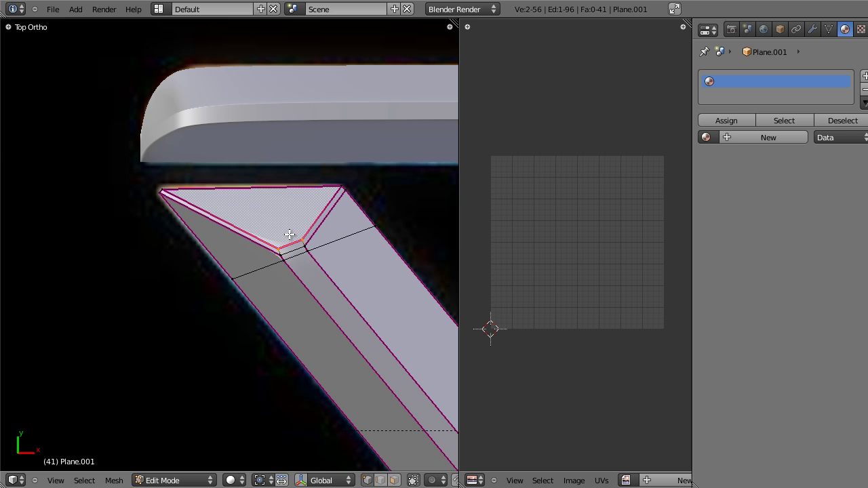
# Select the end face at the upper tip of the S's diagonal and show the reference image through the mesh
pyautogui.keyDown('alt'); pyautogui.rightClick(198, 204); pyautogui.keyUp('alt')
pyautogui.keyDown('shift'); pyautogui.rightClick(337, 174); pyautogui.keyUp('shift')
pyautogui.scroll(-2, 327, 300)
pyautogui.keyDown('shift'); pyautogui.scroll(-5, 298, 288); pyautogui.keyUp('shift')
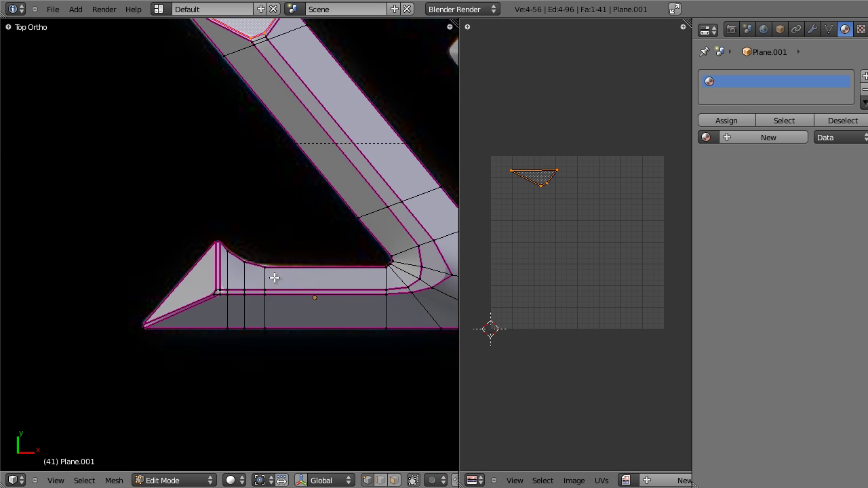
pyautogui.hotkey('alt', 'z')
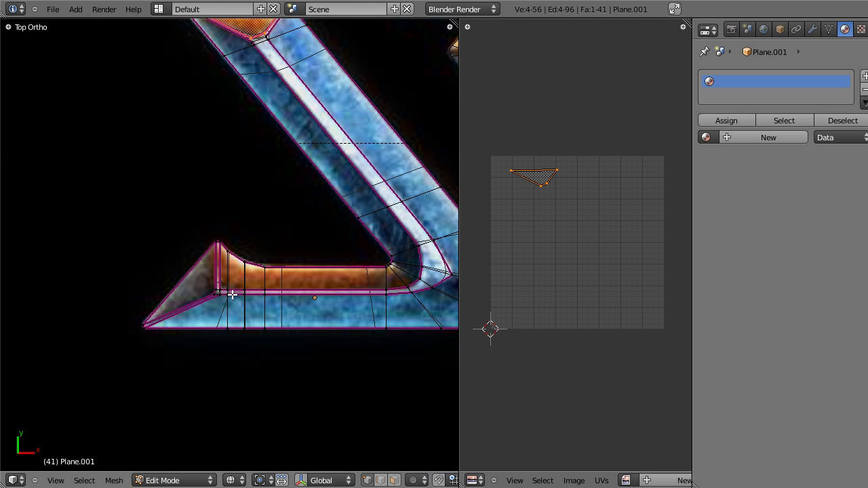
pyautogui.scroll(-3, 226, 259)
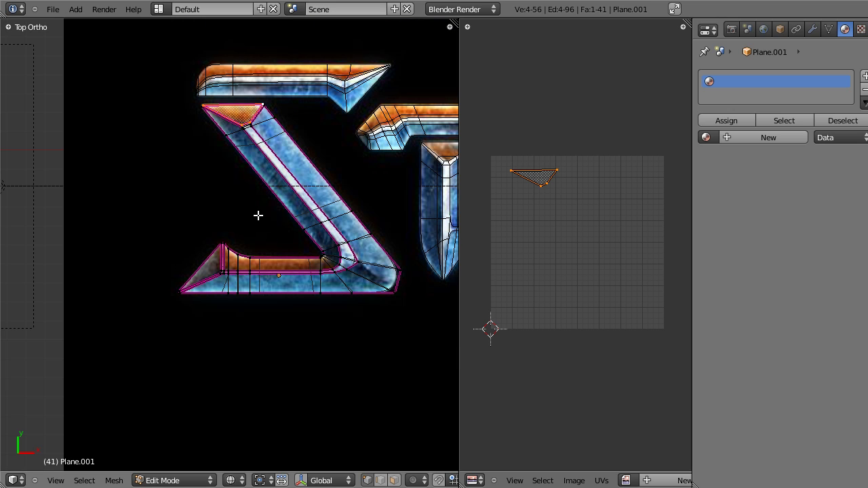
# Mark the edges of the diagonal's upper end face and of the triangular face at the S's lower tip as seams
pyautogui.hotkey('ctrl', 'e')
pyautogui.click(247, 214)
pyautogui.rightClick(215, 273)
pyautogui.keyDown('shift'); pyautogui.rightClick(218, 258); pyautogui.keyUp('shift')
pyautogui.hotkey('ctrl', 'e')
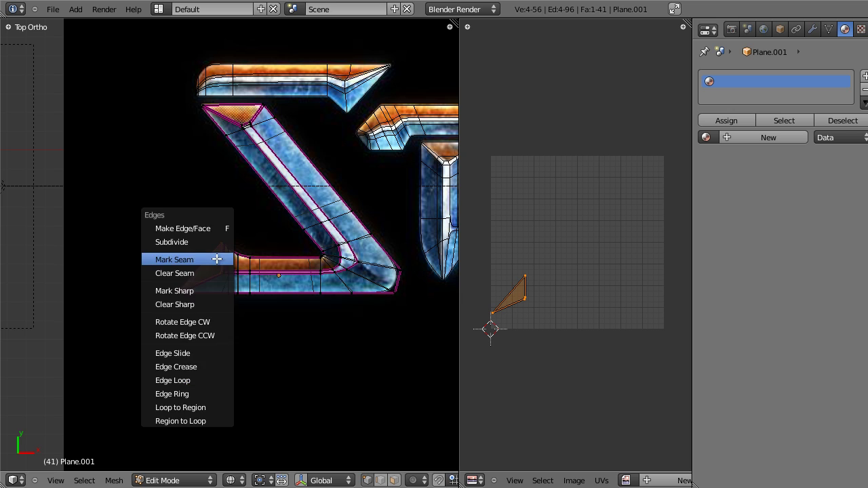
pyautogui.click(218, 254)
# Select all geometry of the lower S piece and bring up its UV mapping options
pyautogui.press('a')
pyautogui.press('a')
pyautogui.press('u')
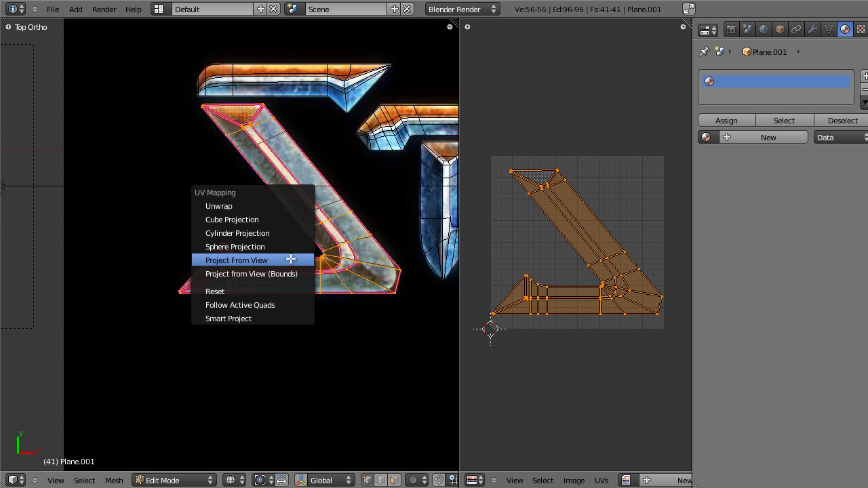
# Unwrap the UVs of the selected lower piece of the S and return to Object Mode
pyautogui.click(269, 204)
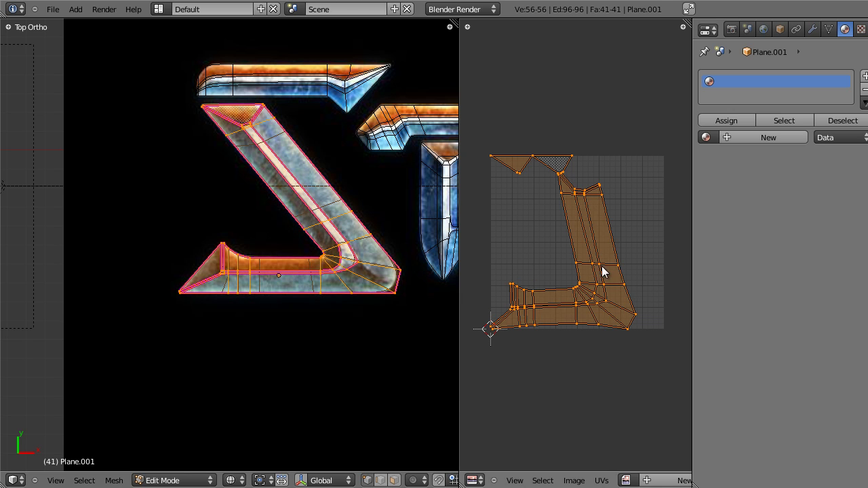
pyautogui.scroll(4, 603, 271)
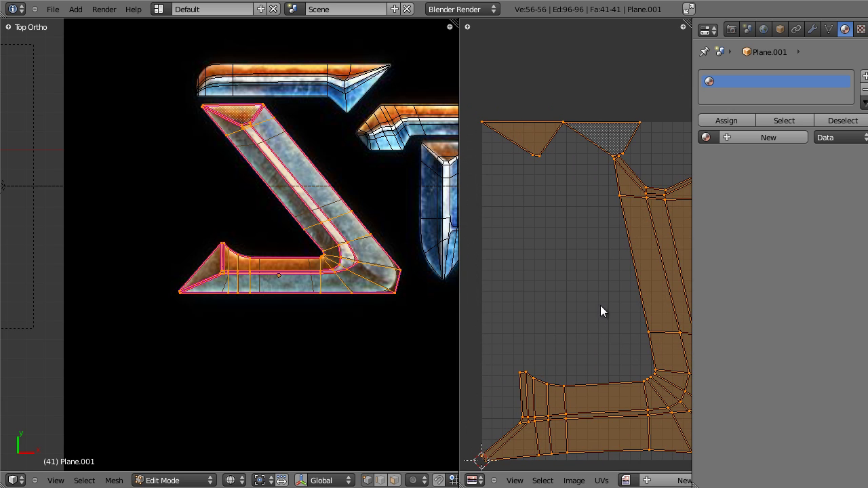
pyautogui.scroll(-2, 602, 314)
pyautogui.moveTo(579, 305); pyautogui.dragTo(549, 276, button='middle')
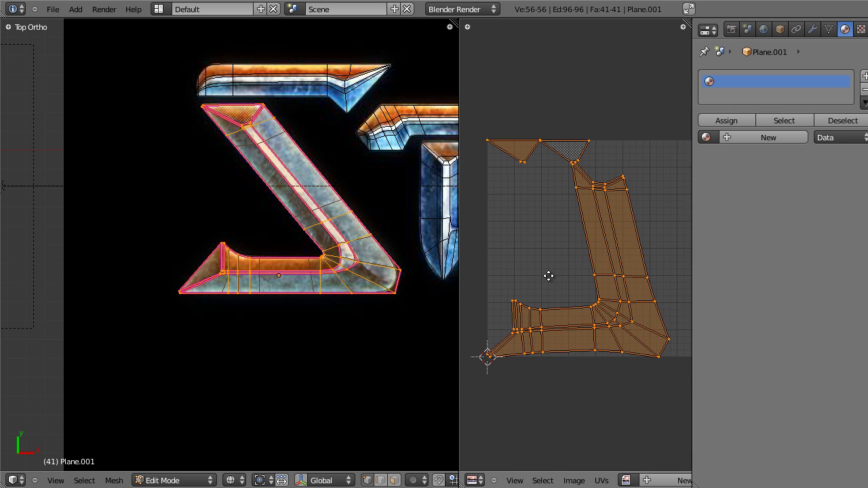
pyautogui.scroll(-3, 376, 238)
pyautogui.press('Tab')
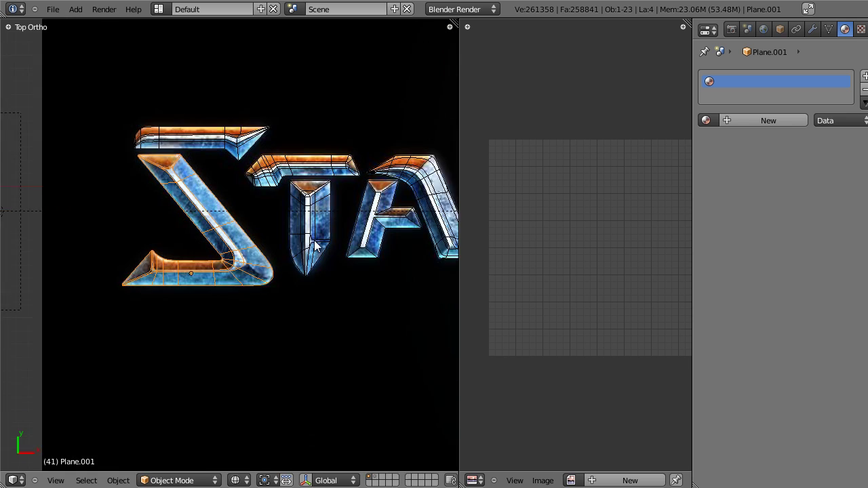
pyautogui.press('Tab')
pyautogui.scroll(2, 215, 209)
pyautogui.scroll(-3, 299, 290)
pyautogui.press('Tab')
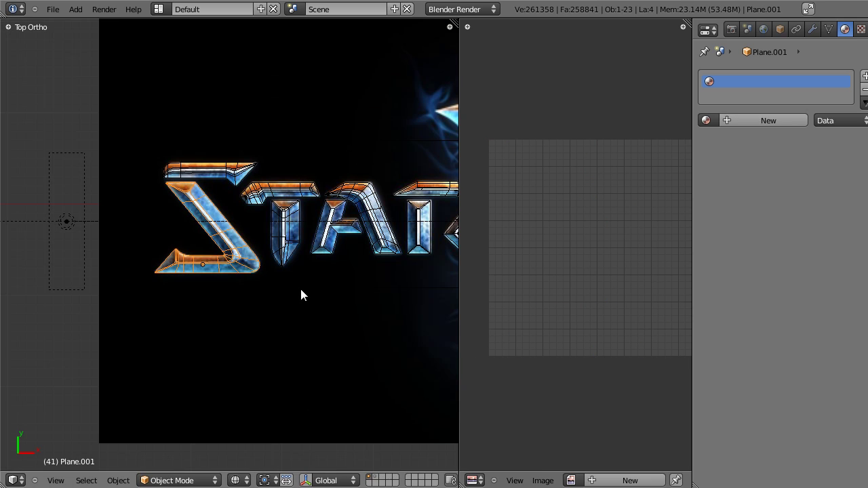
# Select the stem of the first T in Object Mode
pyautogui.rightClick(278, 237)
pyautogui.press('Tab')
pyautogui.press('Tab')
pyautogui.keyDown('shift'); pyautogui.moveTo(302, 257); pyautogui.dragTo(170, 269, button='middle'); pyautogui.keyUp('shift')
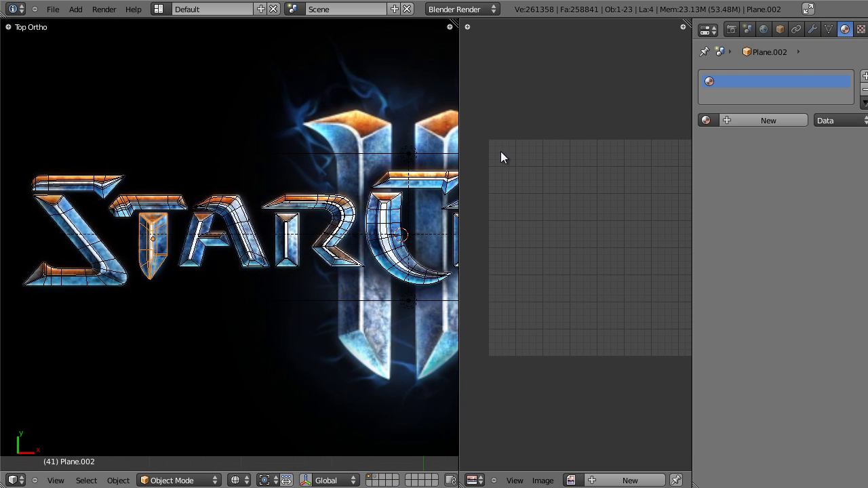
# Extend the 3D view over the UV editor's area and switch the viewport to solid shading
pyautogui.moveTo(452, 25); pyautogui.dragTo(576, 27)
pyautogui.scroll(-3, 350, 225)
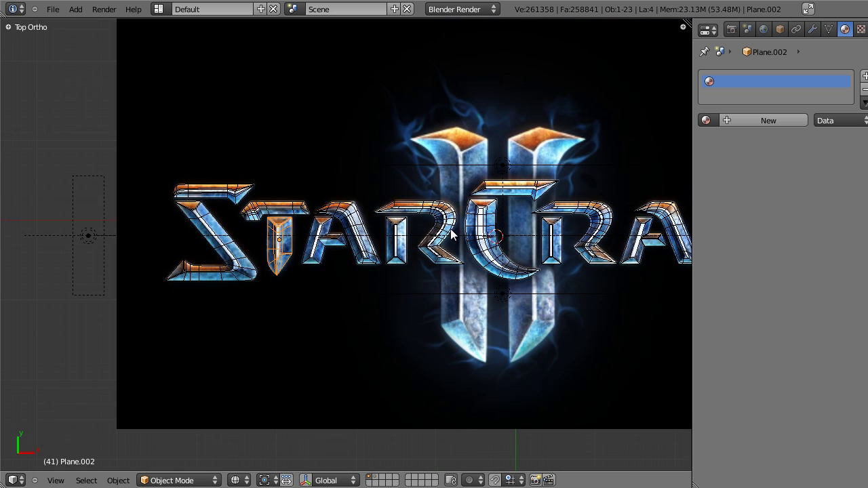
pyautogui.scroll(2, 350, 225)
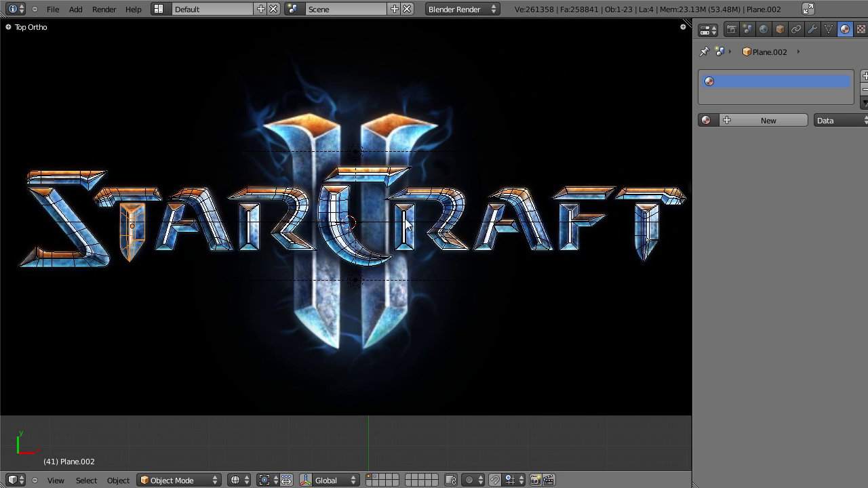
pyautogui.hotkey('alt', 'z')
# Give the T's stem a new material and set its specular intensity to 0
pyautogui.click(767, 120)
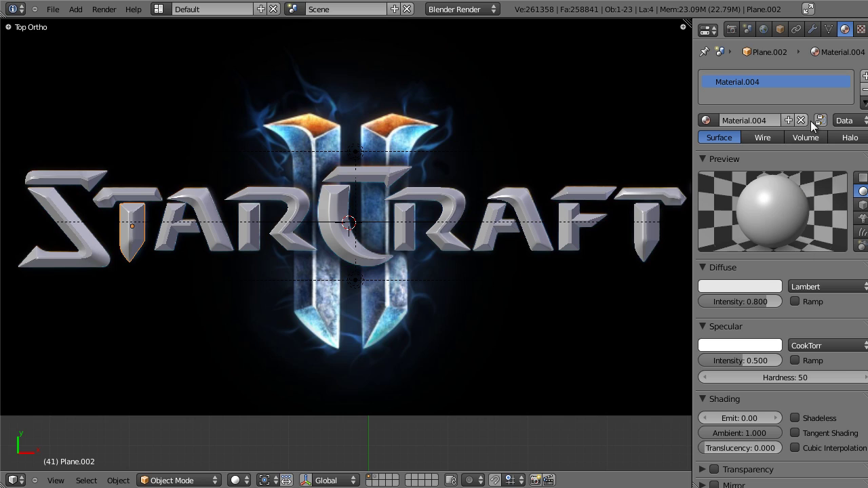
pyautogui.scroll(-4, 759, 303)
pyautogui.moveTo(748, 288); pyautogui.dragTo(705, 287)
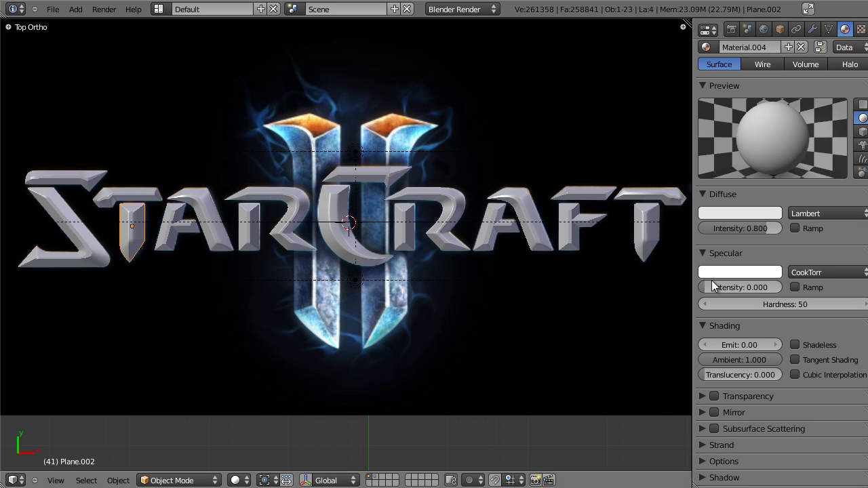
pyautogui.scroll(4, 734, 331)
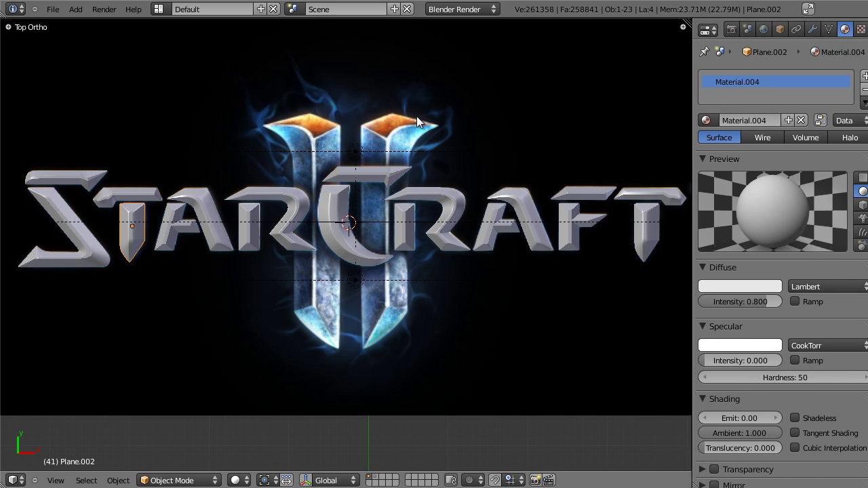
pyautogui.moveTo(777, 333); pyautogui.dragTo(782, 177, button='middle')
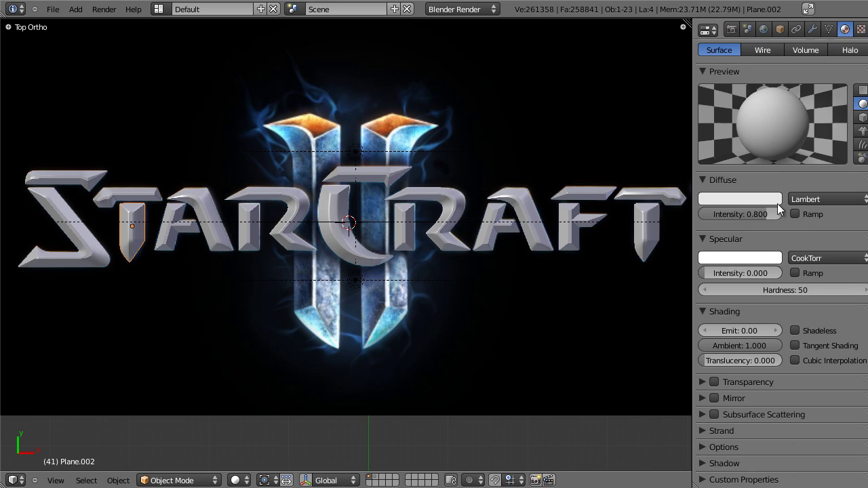
pyautogui.scroll(3, 814, 279)
pyautogui.scroll(2, 789, 112)
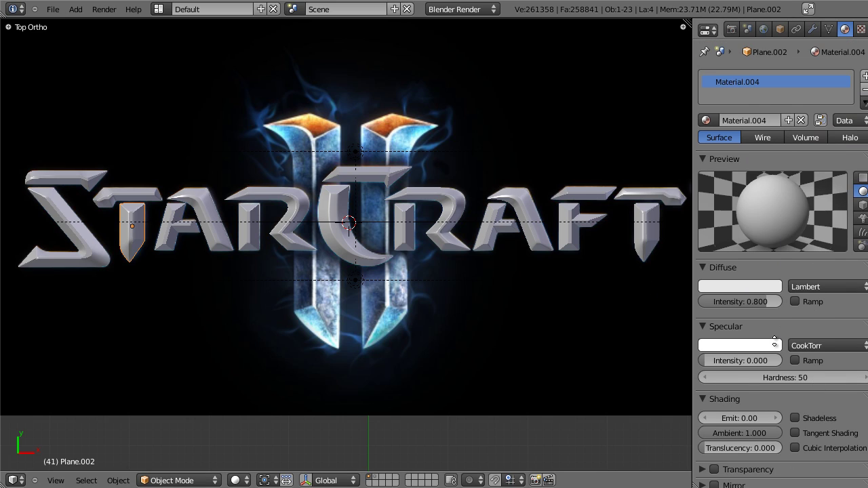
# Add a new texture to the material and set its type to Image or Movie
pyautogui.click(862, 29)
pyautogui.moveTo(692, 185); pyautogui.dragTo(671, 185)
pyautogui.click(748, 154)
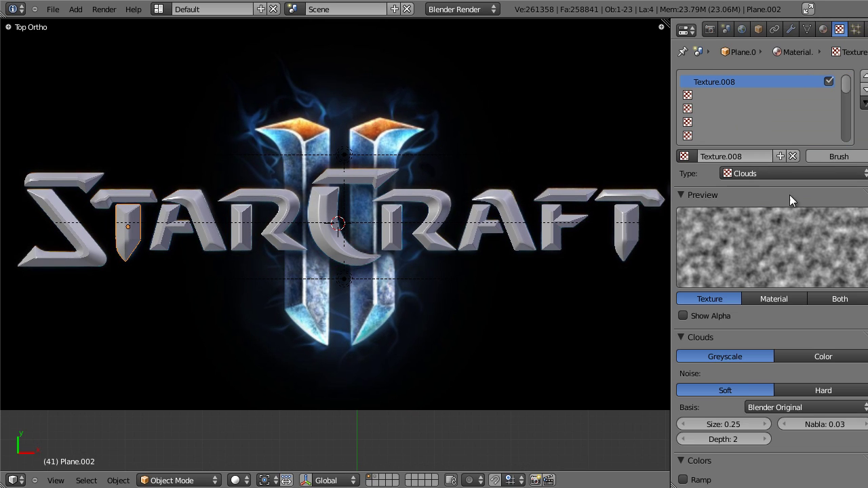
pyautogui.click(760, 174)
pyautogui.click(764, 260)
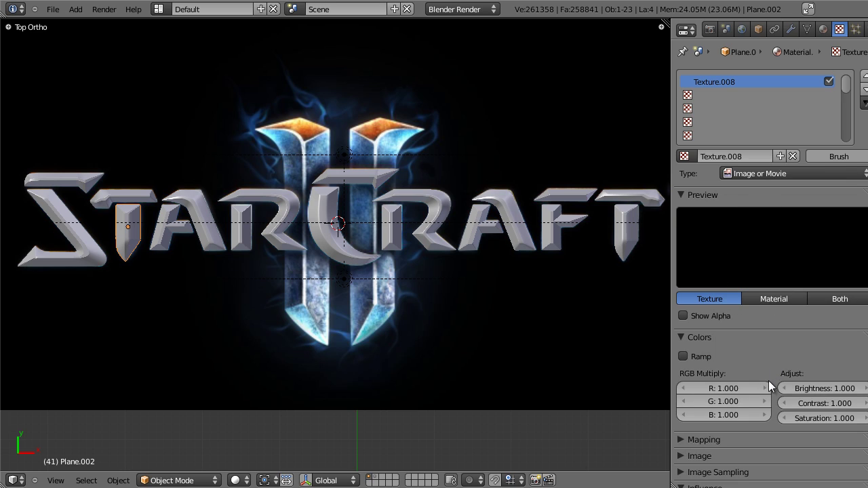
# Load MetalBare0098_1_M.jpg from the Textures folder as the texture's image
pyautogui.scroll(-5, 769, 380)
pyautogui.click(691, 181)
pyautogui.click(681, 213)
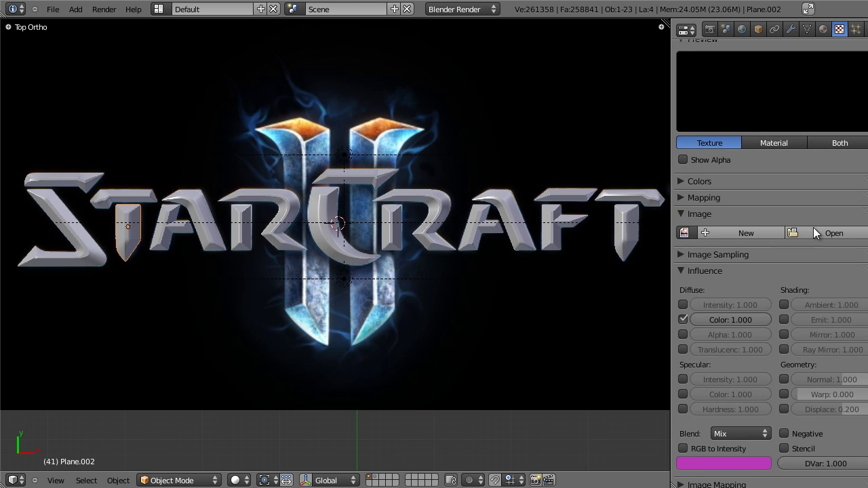
pyautogui.click(816, 233)
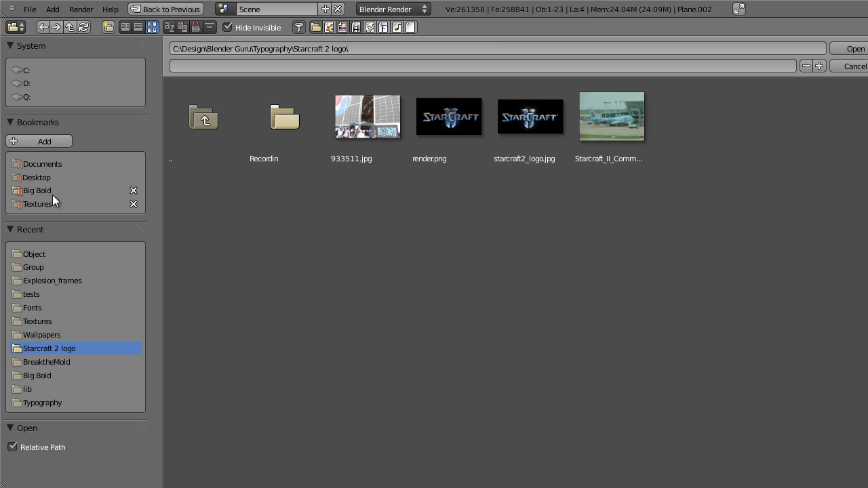
pyautogui.click(53, 203)
pyautogui.scroll(-6, 571, 256)
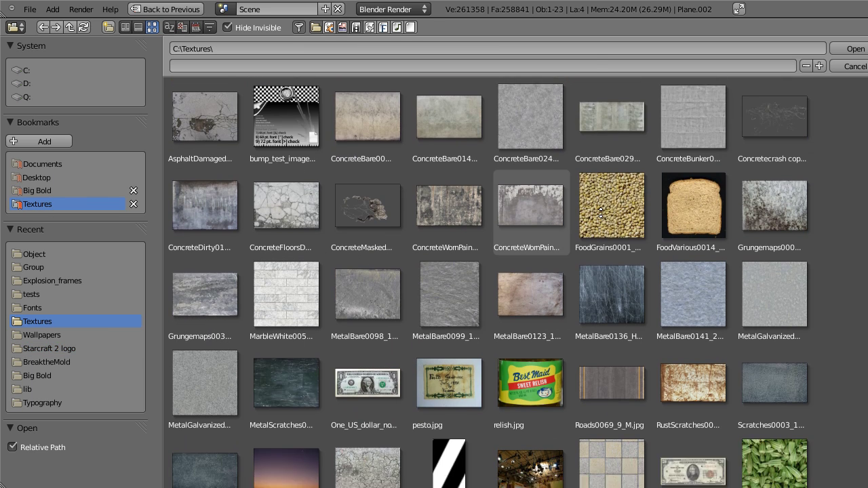
pyautogui.scroll(-2, 600, 213)
pyautogui.click(357, 256)
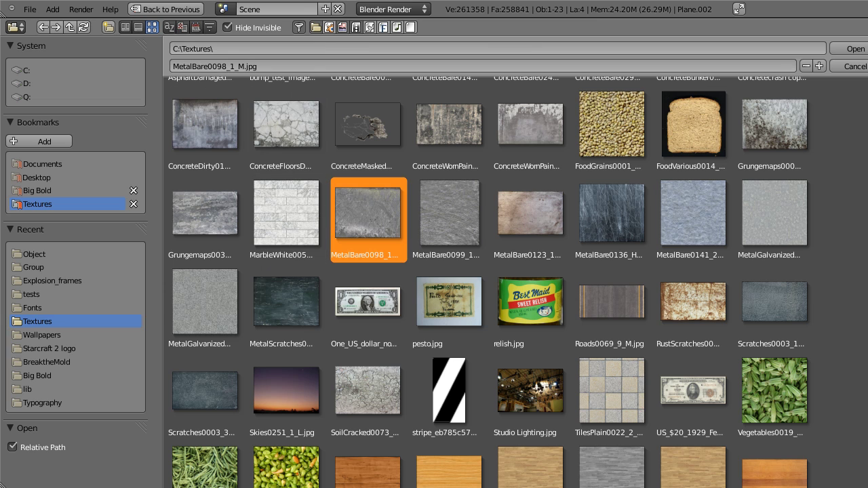
pyautogui.doubleClick(370, 236)
# Set the metal texture's color contrast to 2
pyautogui.scroll(4, 801, 280)
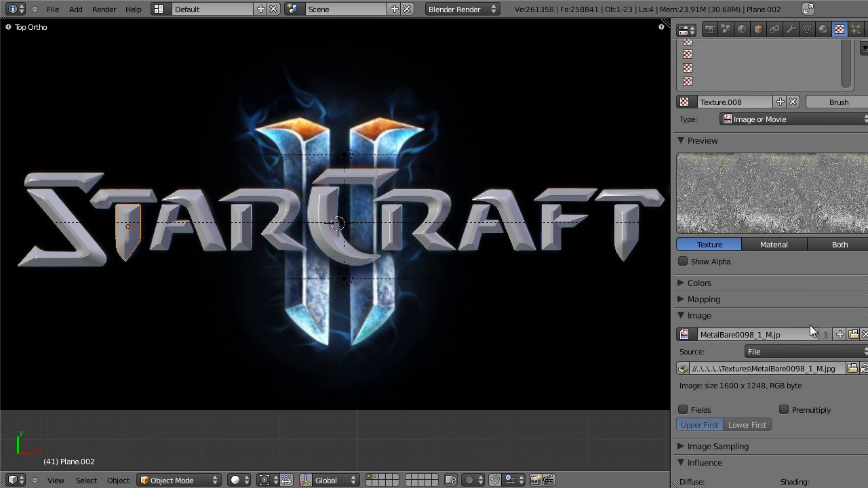
pyautogui.scroll(-8, 809, 325)
pyautogui.click(679, 74)
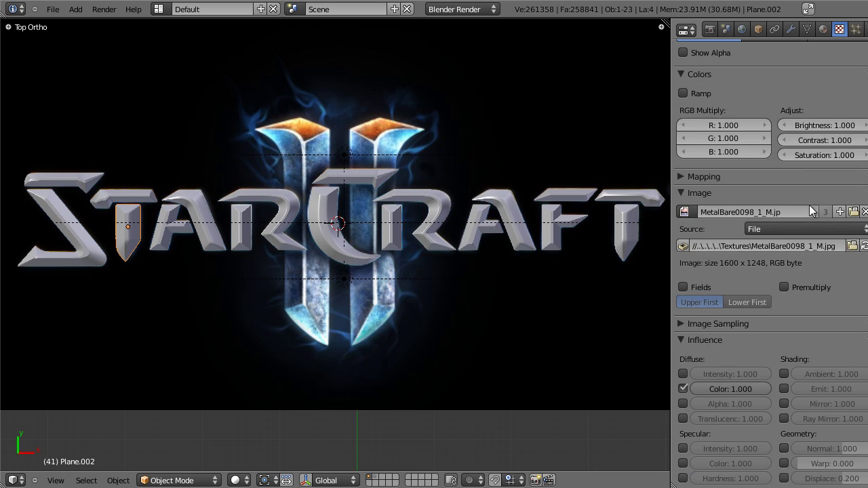
pyautogui.scroll(5, 811, 285)
pyautogui.click(828, 337)
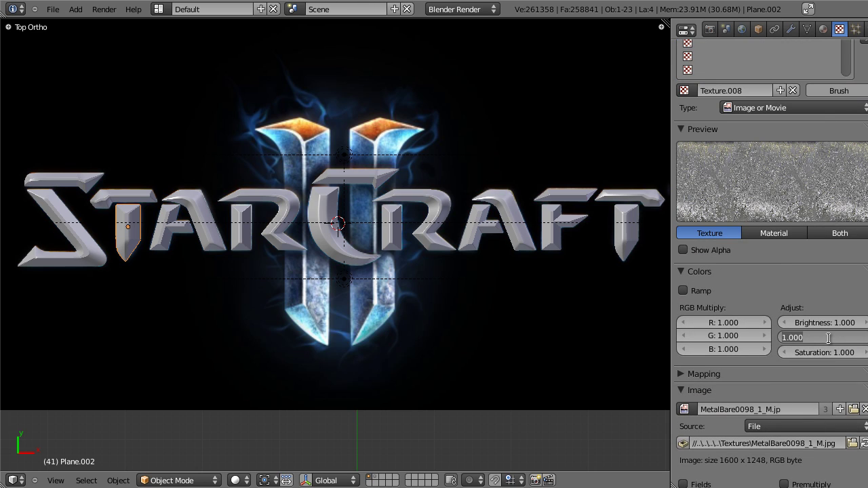
pyautogui.write('2')
pyautogui.press('Return')
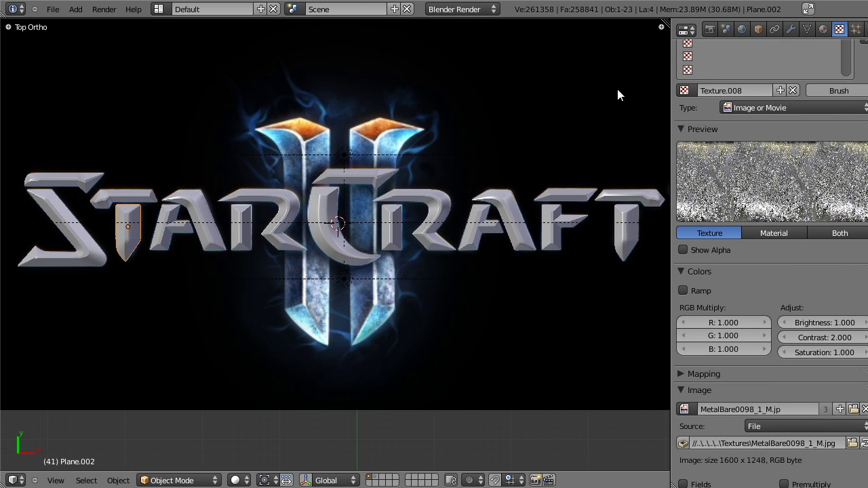
# Set the preview to show both texture and material, with the material displayed on a flat plane
pyautogui.click(773, 233)
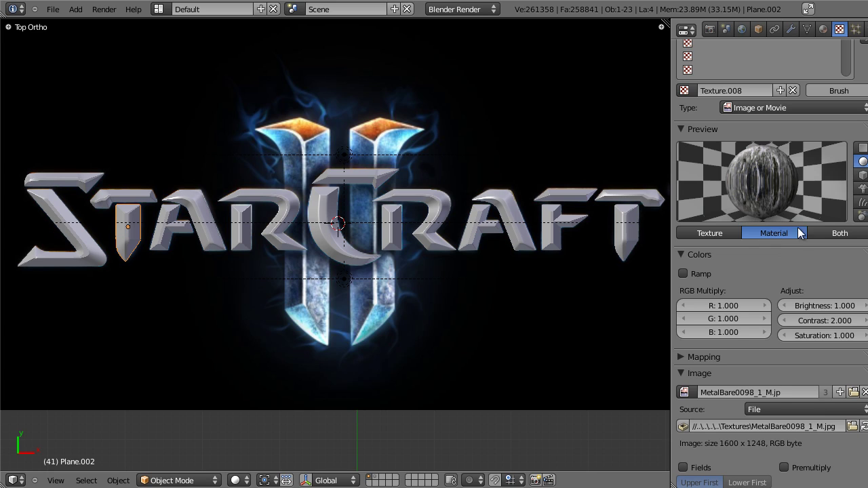
pyautogui.click(836, 232)
pyautogui.click(861, 148)
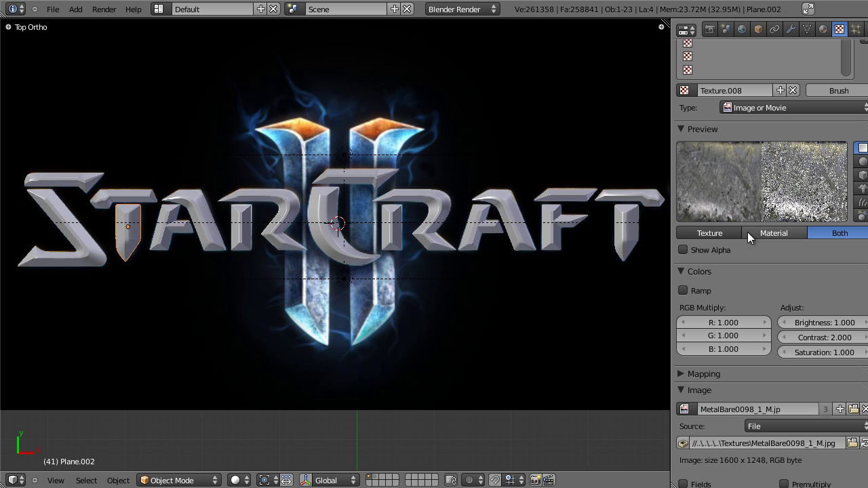
# Compare the preview with the texture's contrast at 1, and restore the contrast to 2
pyautogui.doubleClick(839, 335)
pyautogui.write('1')
pyautogui.press('Return')
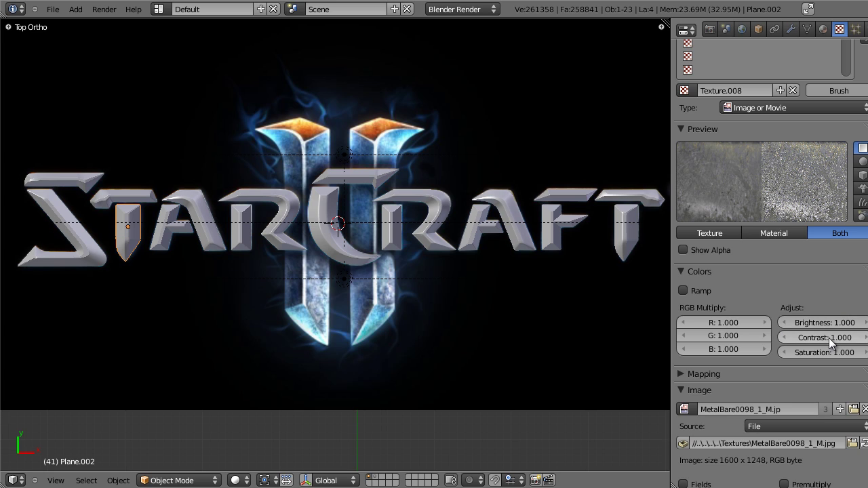
pyautogui.doubleClick(829, 338)
pyautogui.write('2')
pyautogui.press('Return')
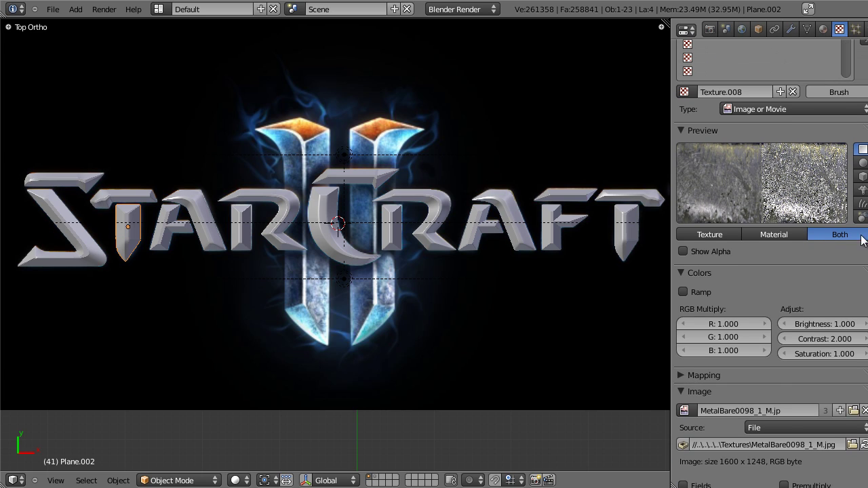
# Set the metal texture's mapping coordinates to UV
pyautogui.click(692, 272)
pyautogui.click(685, 290)
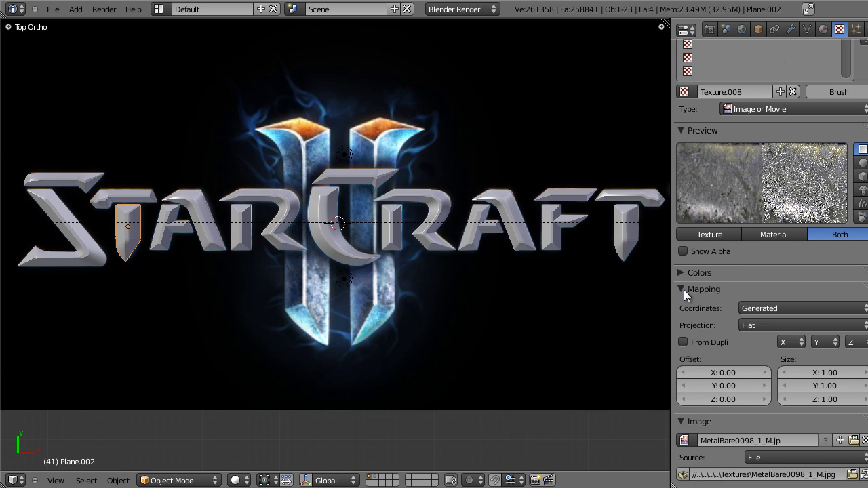
pyautogui.click(776, 307)
pyautogui.click(772, 308)
pyautogui.click(770, 307)
pyautogui.click(759, 248)
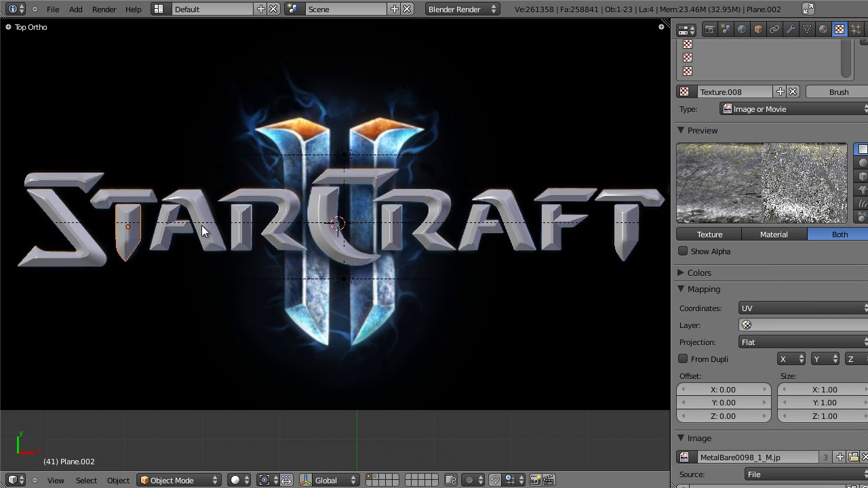
pyautogui.click(695, 293)
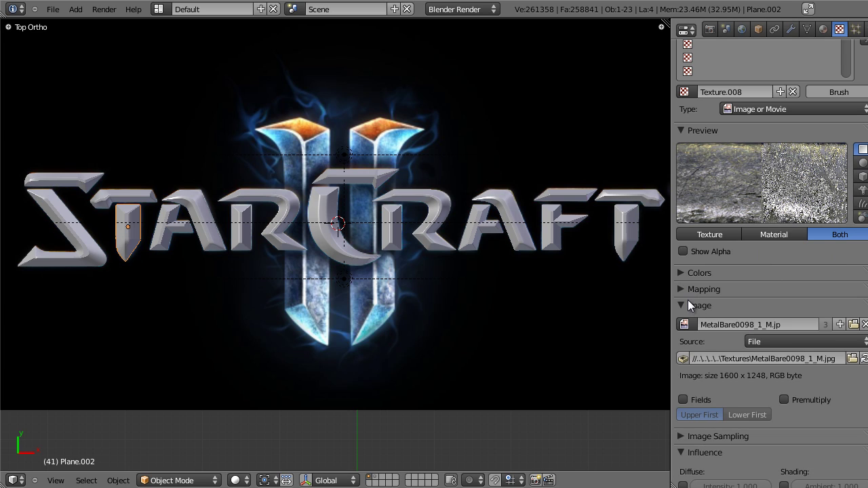
# Lower the metal texture's image sampling filter size to 0.10
pyautogui.click(685, 301)
pyautogui.scroll(-3, 701, 295)
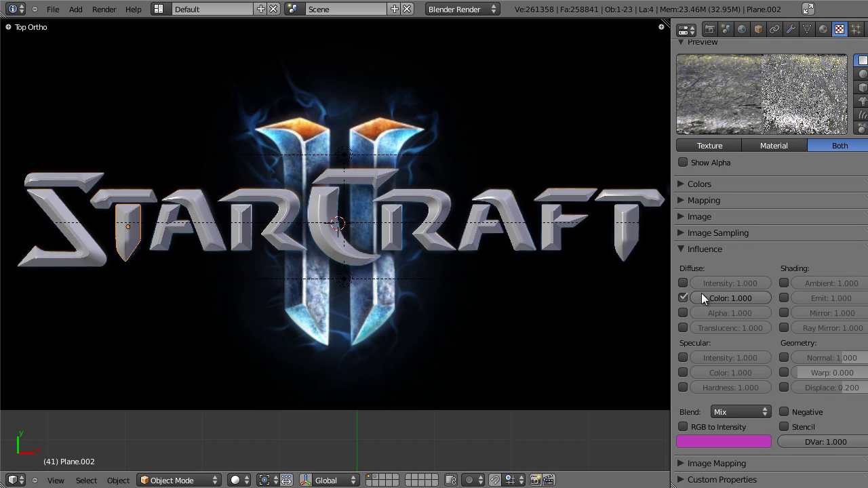
pyautogui.click(683, 249)
pyautogui.click(682, 233)
pyautogui.click(828, 373)
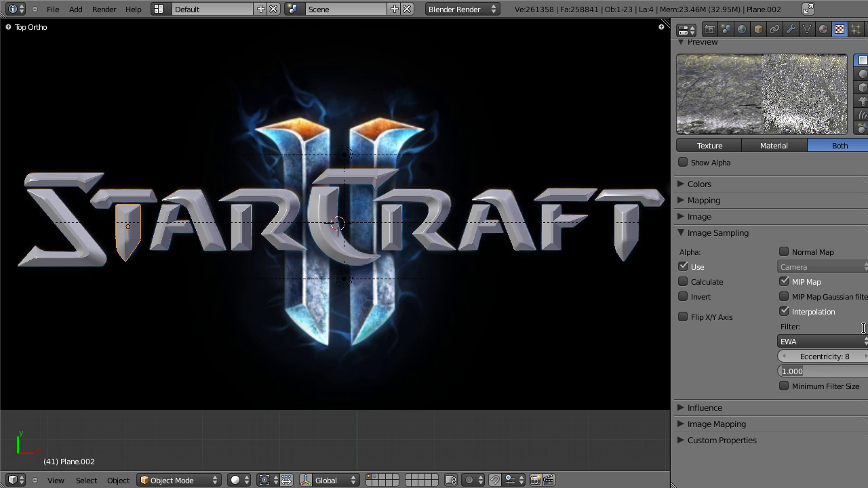
pyautogui.press('BackSpace')
pyautogui.write('.5')
pyautogui.press('Return')
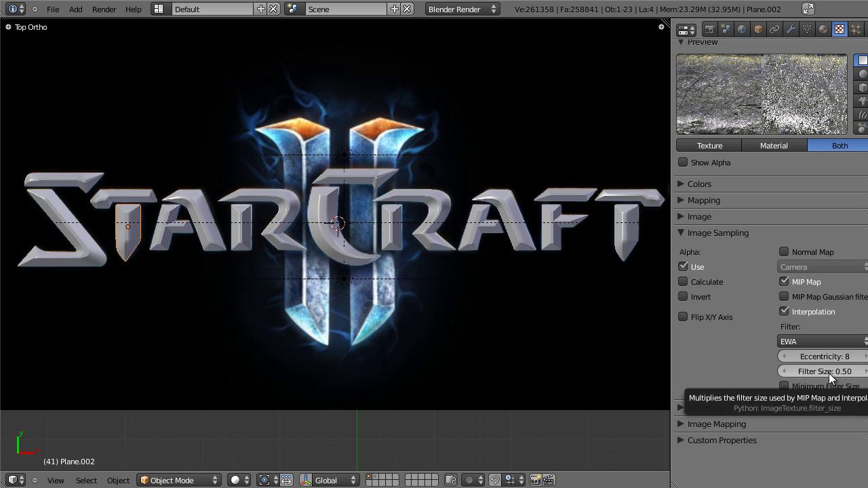
pyautogui.moveTo(828, 372); pyautogui.dragTo(734, 381)
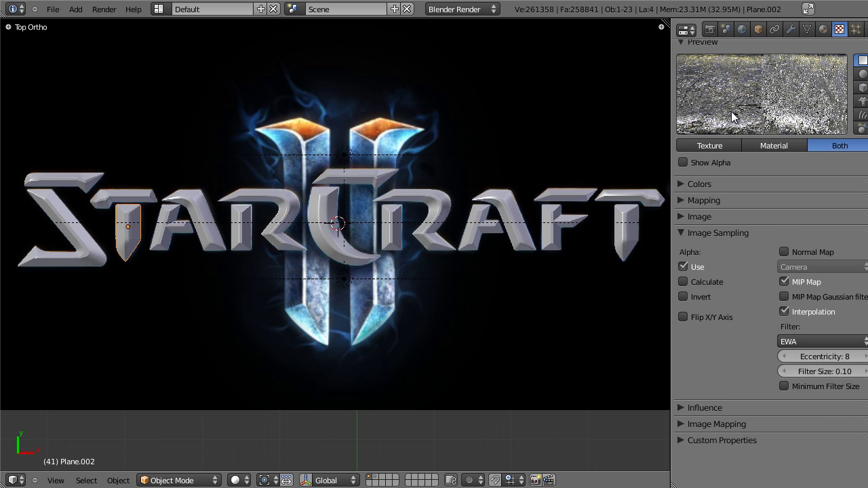
pyautogui.scroll(2, 730, 118)
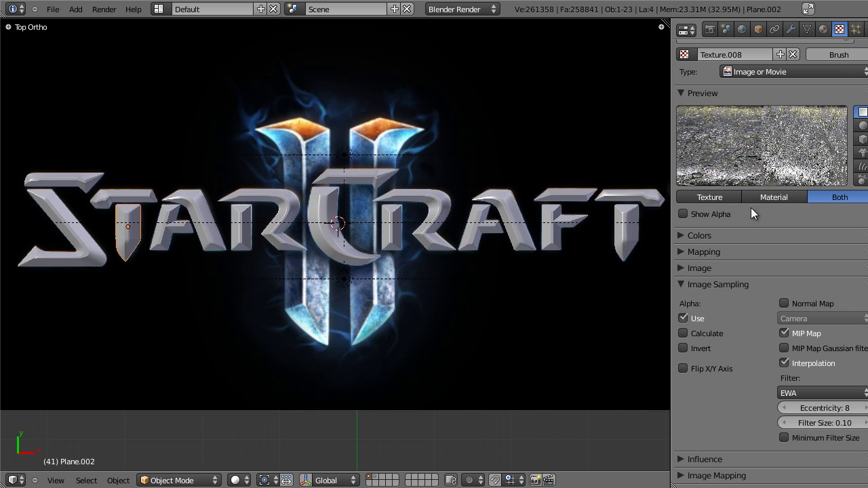
# Set the metal texture's image sampling filter size to 0.50
pyautogui.moveTo(824, 423); pyautogui.dragTo(785, 420)
pyautogui.click(820, 424)
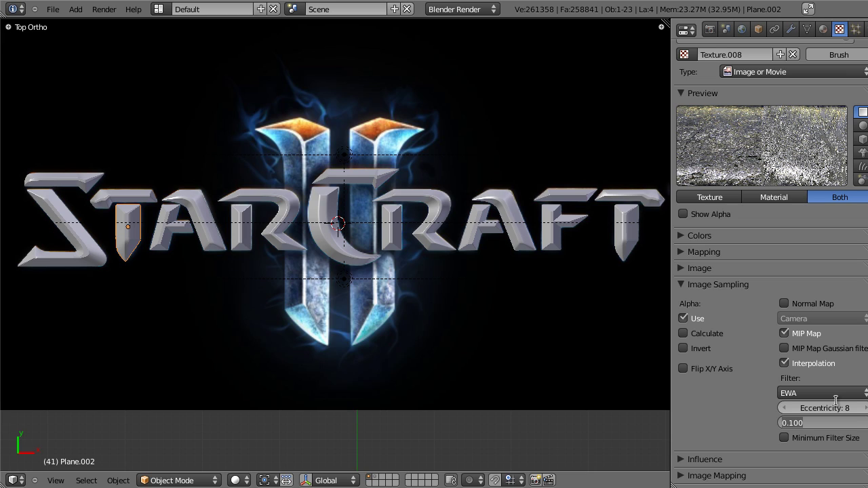
pyautogui.write('0.5')
pyautogui.press('Return')
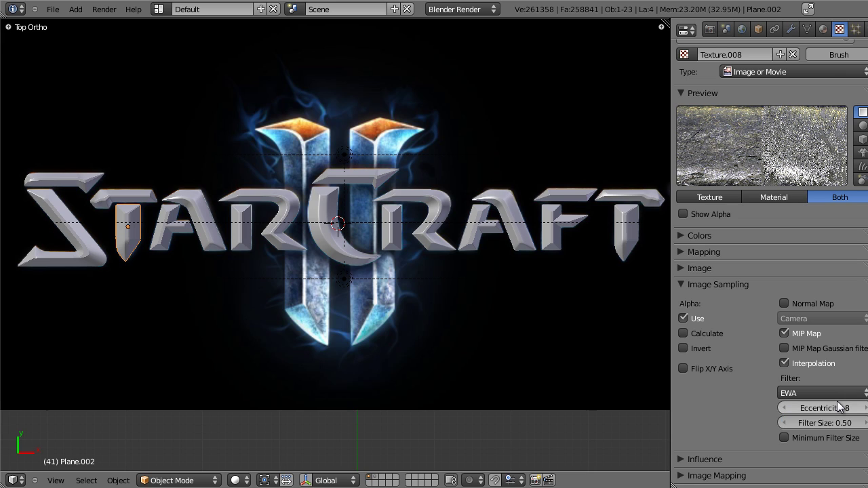
pyautogui.click(686, 285)
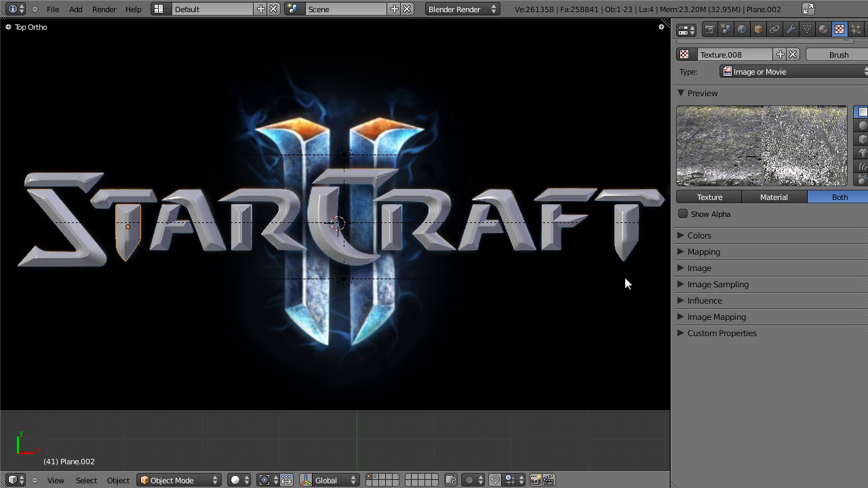
# Save the project over the existing blend file
pyautogui.hotkey('ctrl', 's')
pyautogui.click(467, 235)
pyautogui.scroll(5, 785, 133)
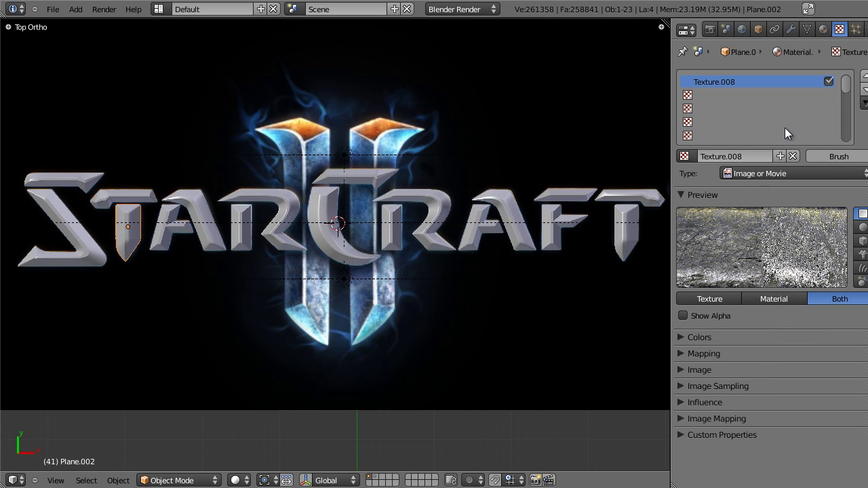
# Select all the StarCraft letter pieces with the first T's stem active, and link its material to them
pyautogui.keyDown('shift'); pyautogui.rightClick(88, 249); pyautogui.keyUp('shift')
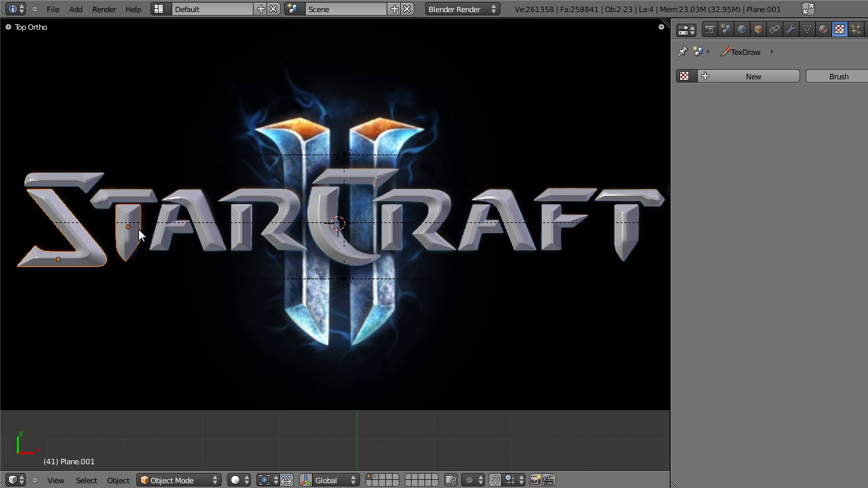
pyautogui.keyDown('shift'); pyautogui.rightClick(134, 243); pyautogui.keyUp('shift')
pyautogui.keyDown('shift'); pyautogui.rightClick(93, 251); pyautogui.keyUp('shift')
pyautogui.keyDown('shift'); pyautogui.rightClick(75, 183); pyautogui.keyUp('shift')
pyautogui.keyDown('shift'); pyautogui.rightClick(111, 200); pyautogui.keyUp('shift')
pyautogui.keyDown('shift'); pyautogui.rightClick(169, 224); pyautogui.keyUp('shift')
pyautogui.keyDown('shift'); pyautogui.rightClick(206, 223); pyautogui.keyUp('shift')
pyautogui.keyDown('shift'); pyautogui.rightClick(248, 205); pyautogui.keyUp('shift')
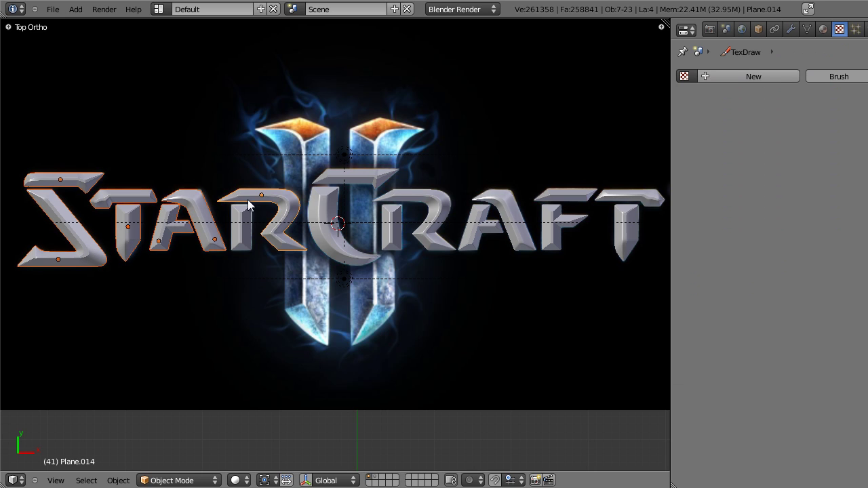
pyautogui.keyDown('shift'); pyautogui.rightClick(243, 220); pyautogui.keyUp('shift')
pyautogui.keyDown('shift'); pyautogui.rightClick(333, 192); pyautogui.keyUp('shift')
pyautogui.keyDown('shift'); pyautogui.rightClick(363, 178); pyautogui.keyUp('shift')
pyautogui.keyDown('shift'); pyautogui.rightClick(400, 200); pyautogui.keyUp('shift')
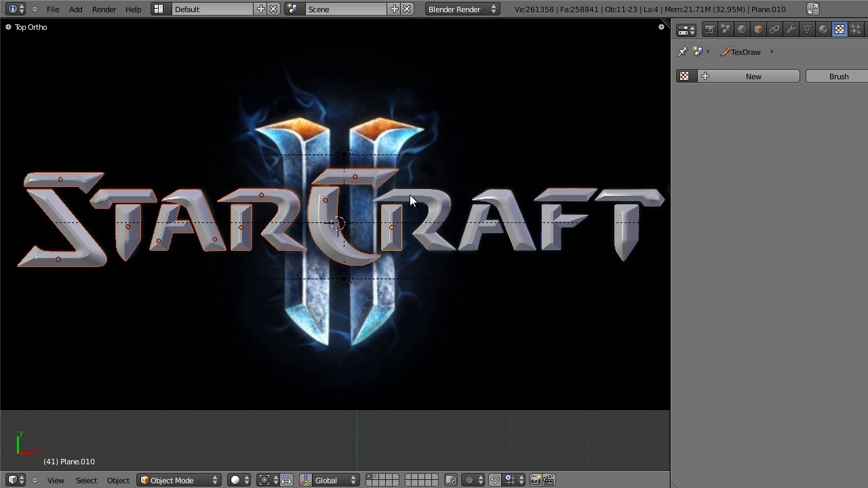
pyautogui.keyDown('shift'); pyautogui.rightClick(409, 195); pyautogui.keyUp('shift')
pyautogui.keyDown('shift'); pyautogui.rightClick(478, 210); pyautogui.keyUp('shift')
pyautogui.keyDown('shift'); pyautogui.rightClick(505, 206); pyautogui.keyUp('shift')
pyautogui.keyDown('shift'); pyautogui.rightClick(554, 220); pyautogui.keyUp('shift')
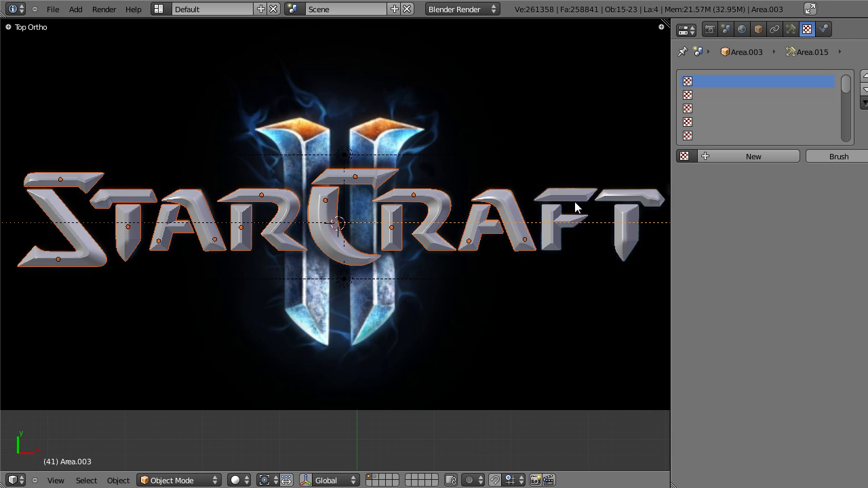
pyautogui.keyDown('shift'); pyautogui.rightClick(560, 219); pyautogui.keyUp('shift')
pyautogui.keyDown('shift'); pyautogui.rightClick(601, 197); pyautogui.keyUp('shift')
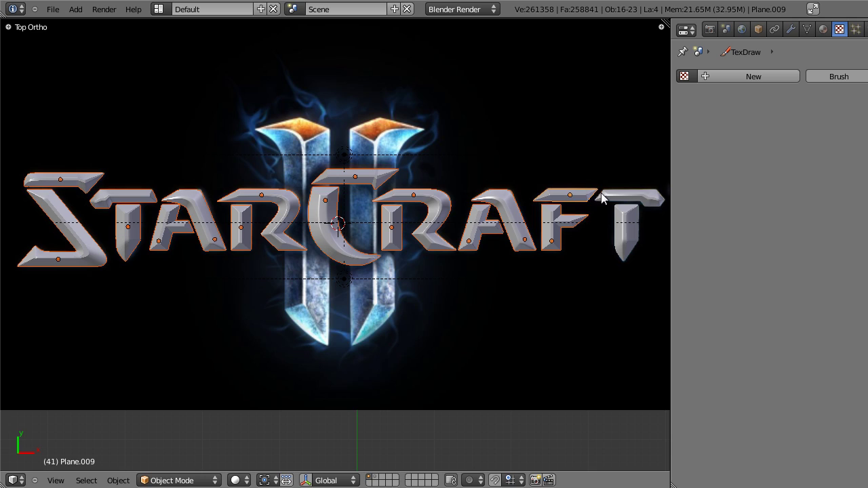
pyautogui.keyDown('shift'); pyautogui.rightClick(605, 197); pyautogui.keyUp('shift')
pyautogui.keyDown('shift'); pyautogui.rightClick(624, 213); pyautogui.keyUp('shift')
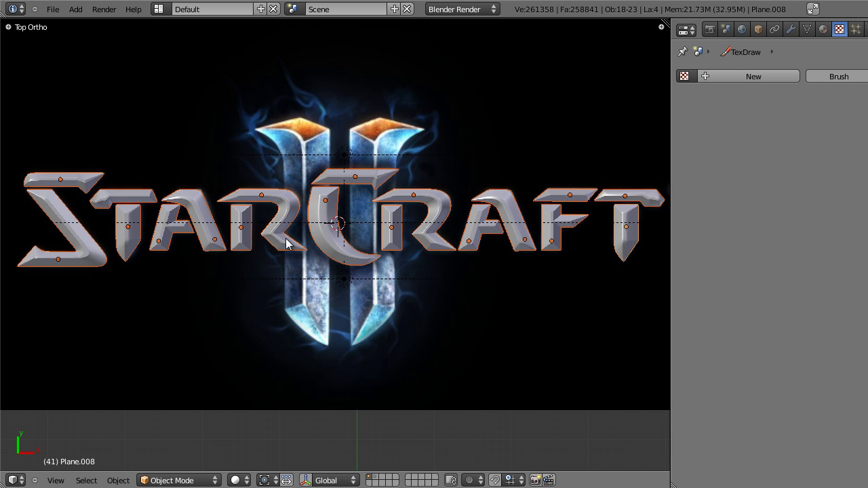
pyautogui.keyDown('shift'); pyautogui.rightClick(133, 216); pyautogui.keyUp('shift')
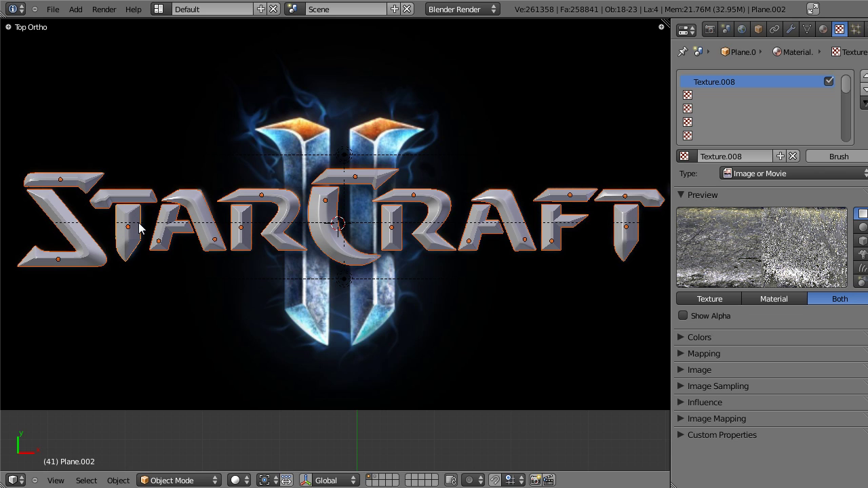
pyautogui.hotkey('ctrl', 'l')
pyautogui.click(243, 296)
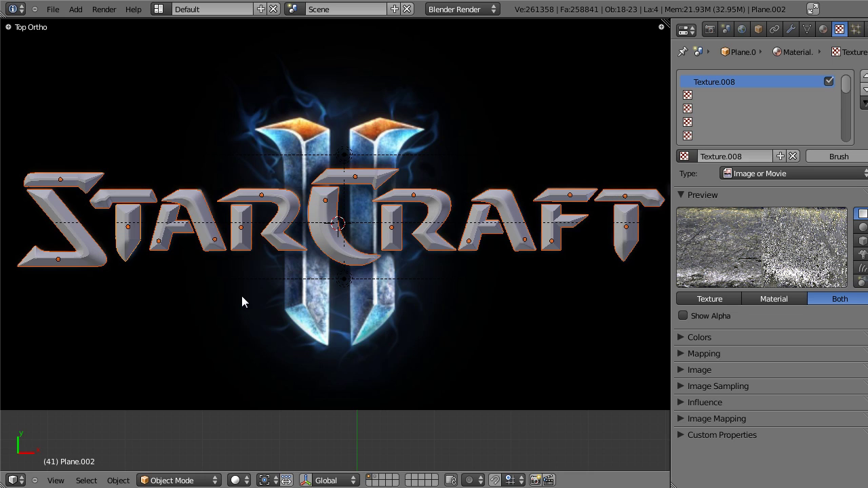
# Check the material assigned to the large C's curved piece and the second R, and save over the project file
pyautogui.rightClick(330, 253)
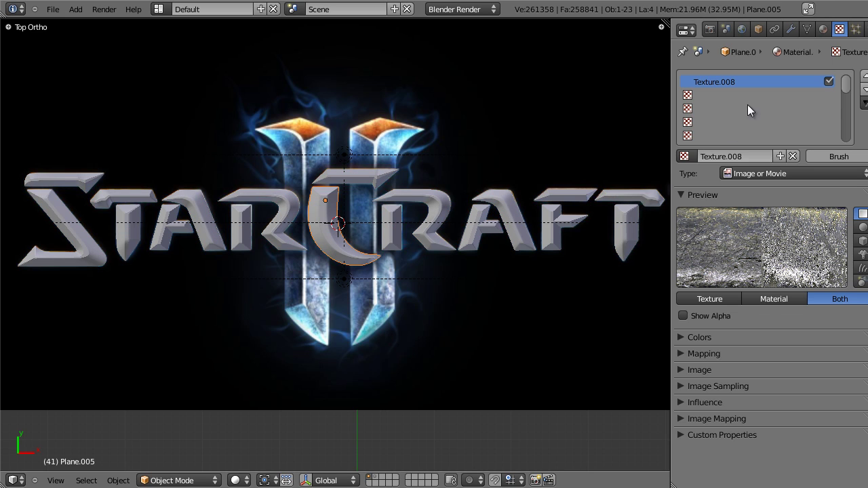
pyautogui.click(828, 32)
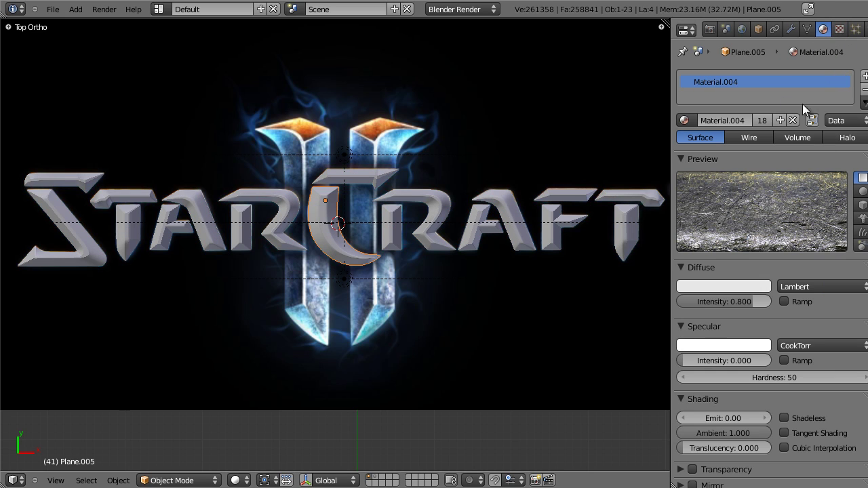
pyautogui.rightClick(446, 218)
pyautogui.hotkey('ctrl', 's')
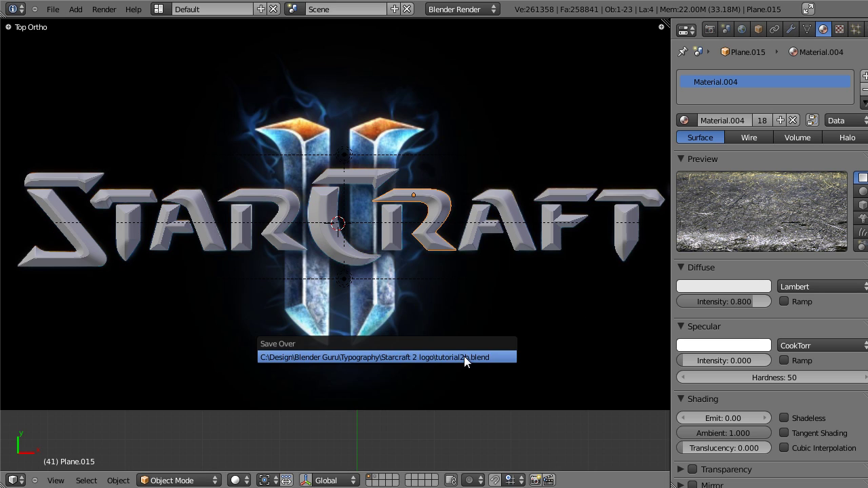
# Render the scene and examine the metal texture up close across the StarCraft letters
pyautogui.press('F12')
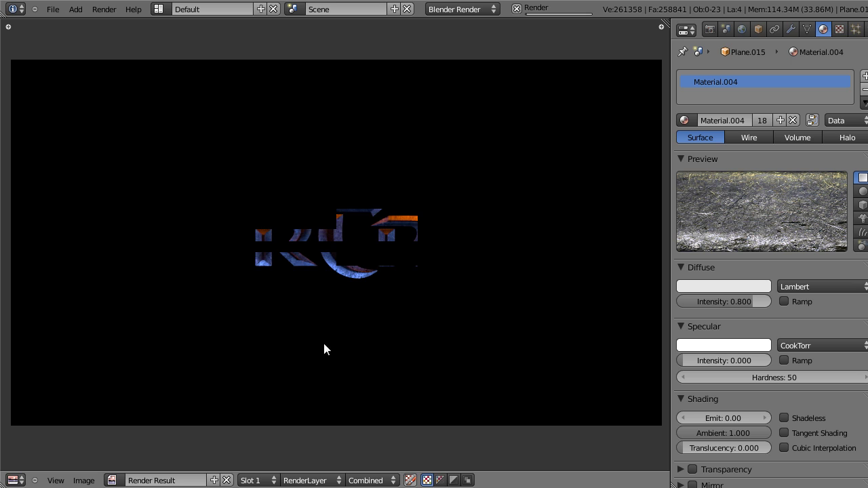
pyautogui.scroll(1, 325, 309)
pyautogui.scroll(2, 404, 293)
pyautogui.moveTo(403, 293); pyautogui.dragTo(484, 256, button='middle')
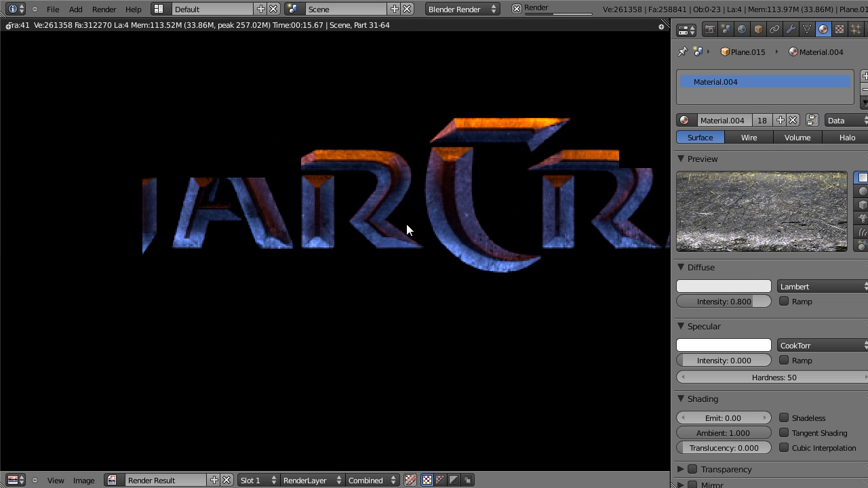
pyautogui.moveTo(407, 225); pyautogui.dragTo(448, 191, button='middle')
pyautogui.moveTo(482, 251); pyautogui.dragTo(530, 255, button='middle')
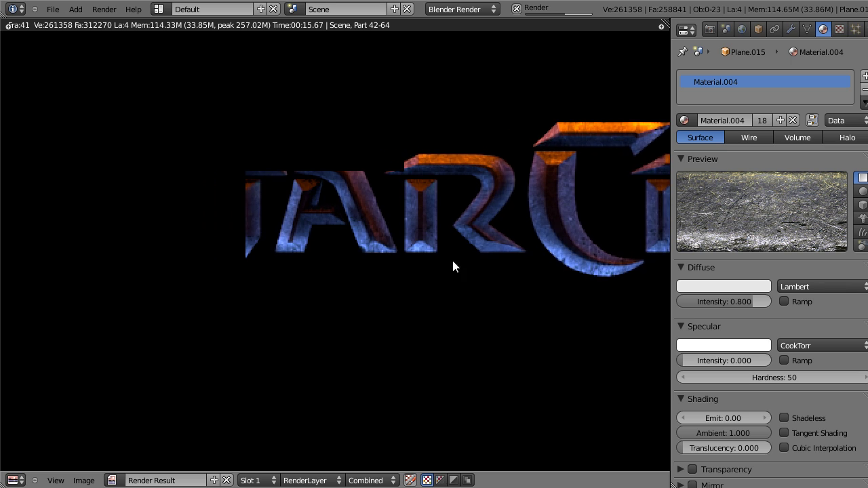
pyautogui.moveTo(434, 258); pyautogui.dragTo(493, 260, button='middle')
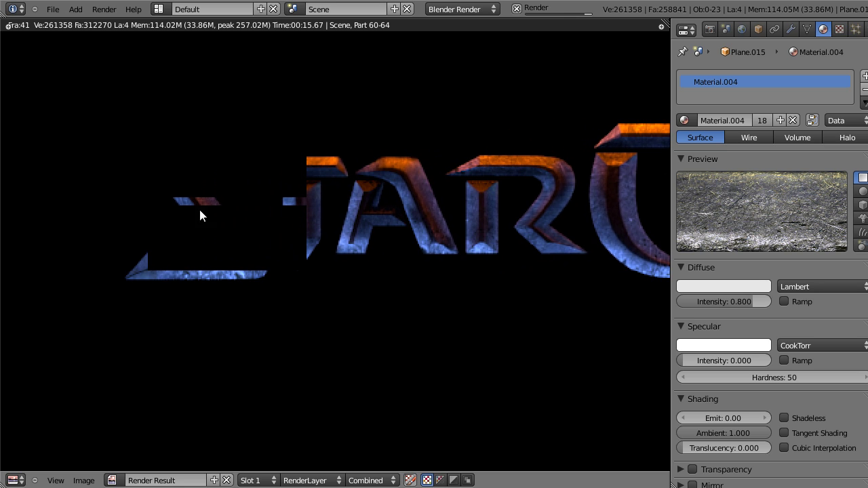
pyautogui.moveTo(322, 233); pyautogui.dragTo(275, 232, button='middle')
pyautogui.moveTo(447, 215); pyautogui.dragTo(95, 241, button='middle')
pyautogui.scroll(-3, 315, 247)
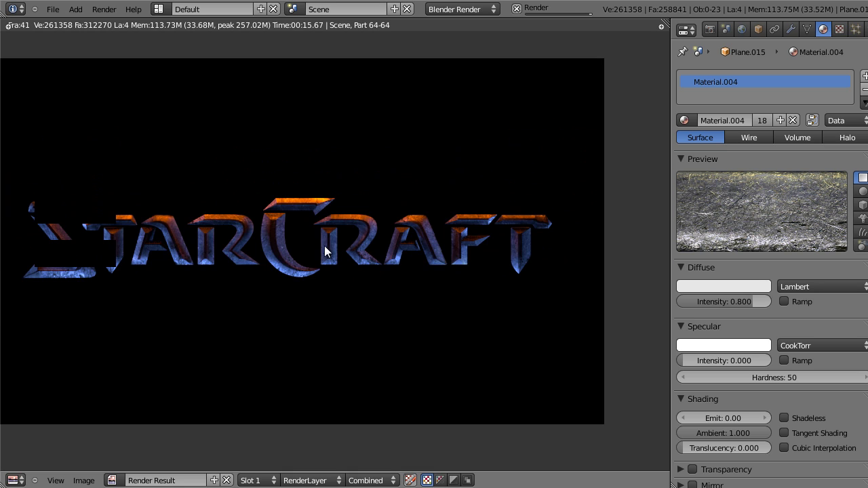
pyautogui.moveTo(324, 245); pyautogui.dragTo(359, 247, button='middle')
pyautogui.press('Escape')
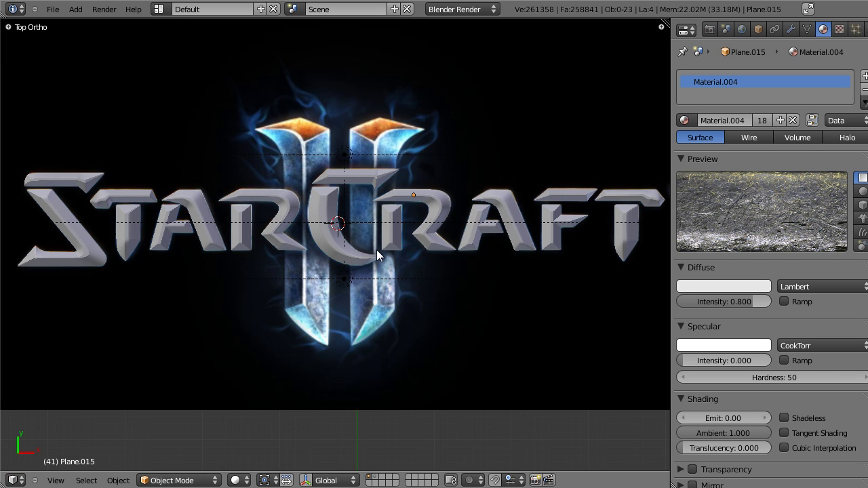
# Select the large C's curved piece, show the letters in wireframe, and examine the reference logo's shading up close
pyautogui.scroll(2, 360, 248)
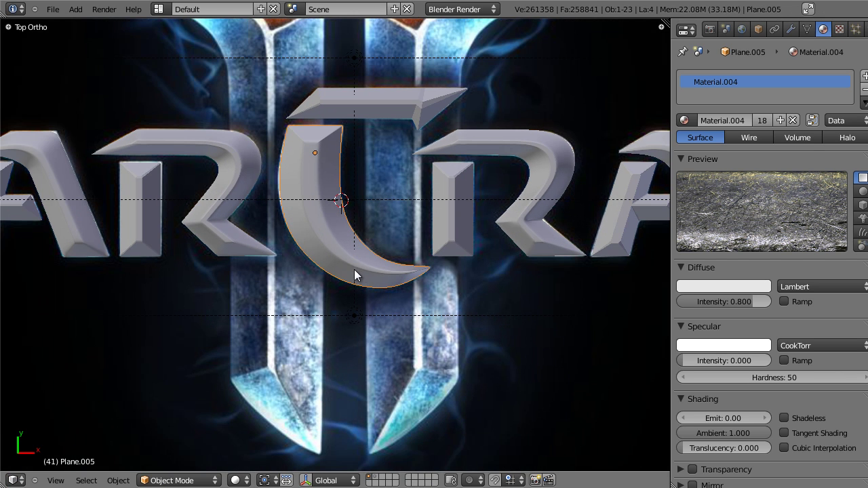
pyautogui.scroll(2, 354, 269)
pyautogui.rightClick(406, 257)
pyautogui.hotkey('alt', 'z')
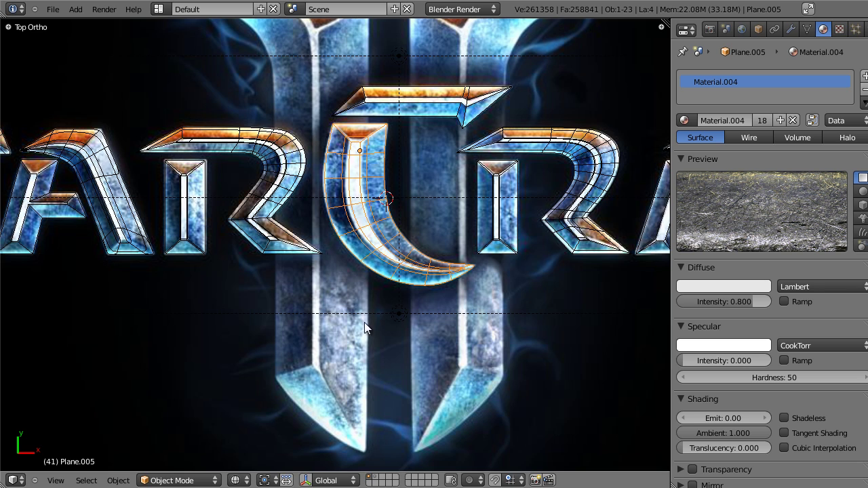
pyautogui.scroll(4, 431, 204)
pyautogui.scroll(1, 396, 213)
pyautogui.keyDown('shift'); pyautogui.moveTo(311, 213); pyautogui.dragTo(389, 249, button='middle'); pyautogui.keyUp('shift')
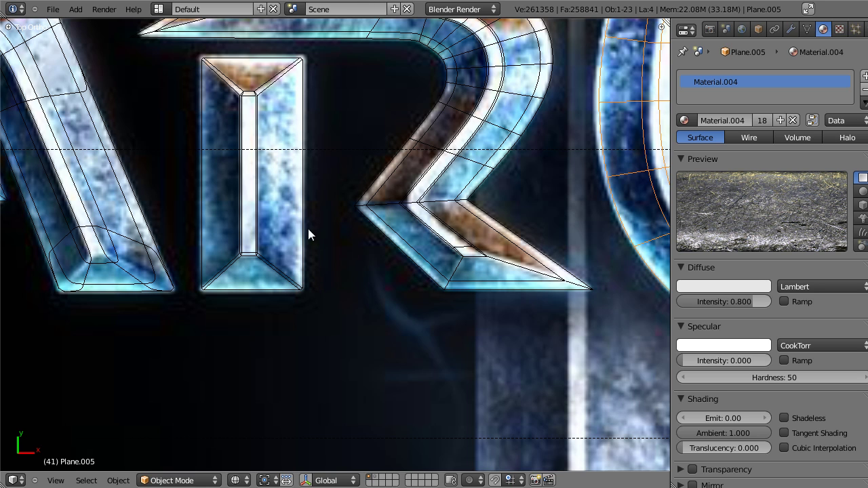
pyautogui.scroll(-2, 326, 130)
pyautogui.keyDown('shift'); pyautogui.moveTo(351, 168); pyautogui.dragTo(417, 203, button='middle'); pyautogui.keyUp('shift')
pyautogui.scroll(3, 387, 200)
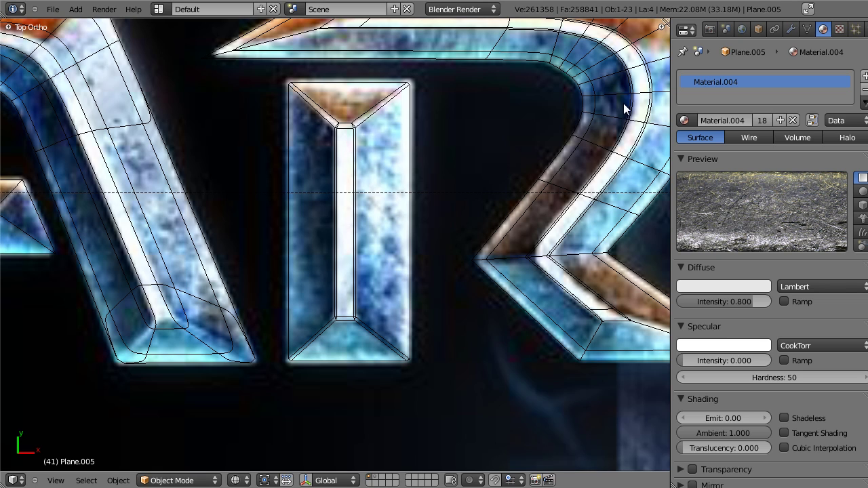
pyautogui.scroll(-2, 559, 131)
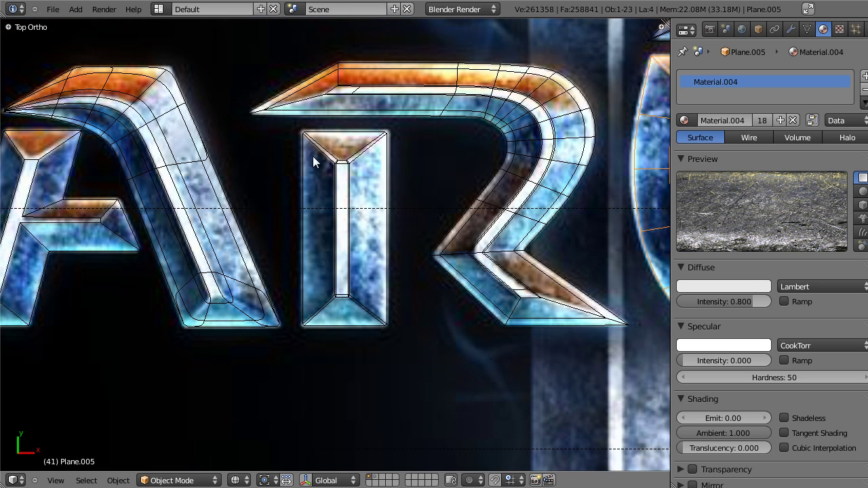
pyautogui.scroll(-3, 391, 298)
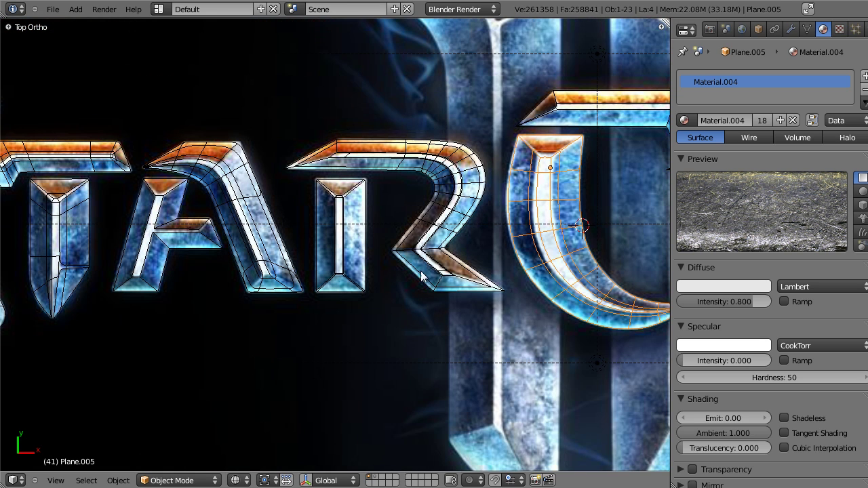
pyautogui.keyDown('shift'); pyautogui.moveTo(434, 265); pyautogui.dragTo(341, 261, button='middle'); pyautogui.keyUp('shift')
# Add a Blend texture with vertical direction in the second texture slot of the large C's material
pyautogui.click(840, 29)
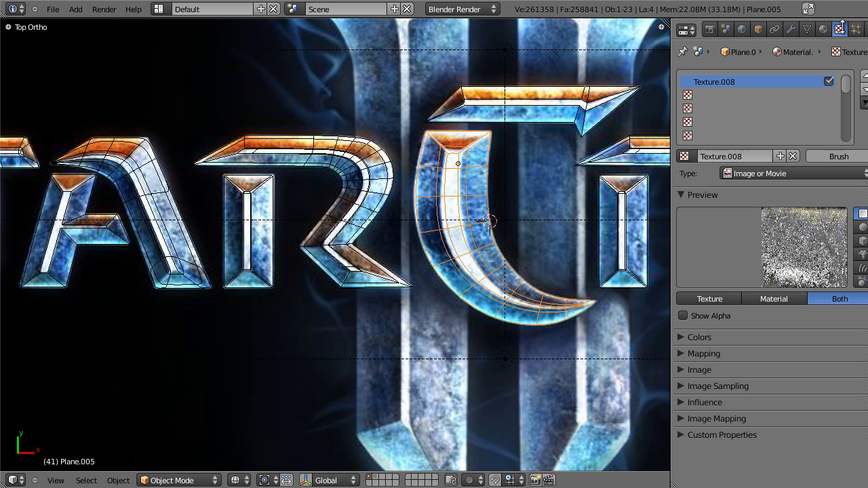
pyautogui.click(716, 95)
pyautogui.click(746, 156)
pyautogui.click(769, 172)
pyautogui.click(763, 201)
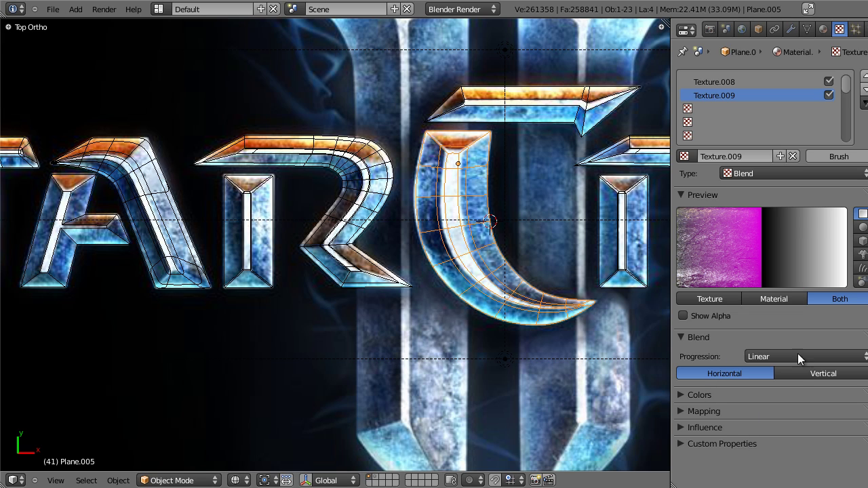
pyautogui.click(802, 375)
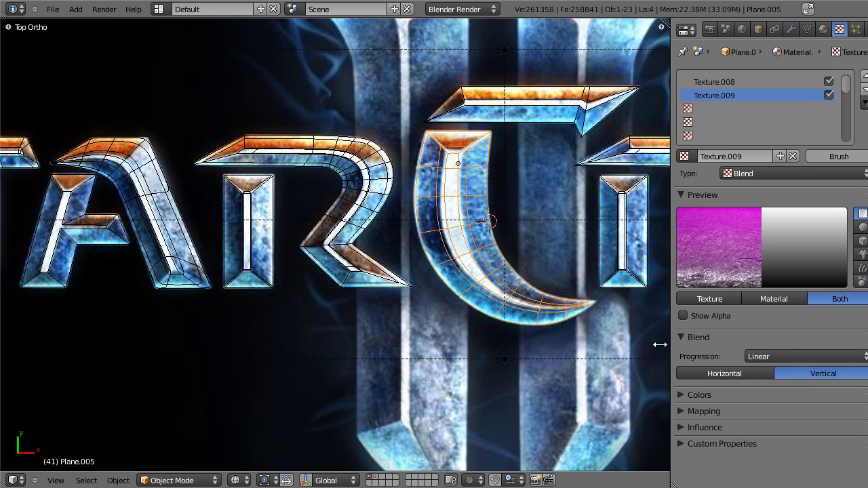
# Set the Blend texture's mapping axes to None for X, Z for Y and None for Z
pyautogui.click(686, 410)
pyautogui.scroll(-3, 733, 419)
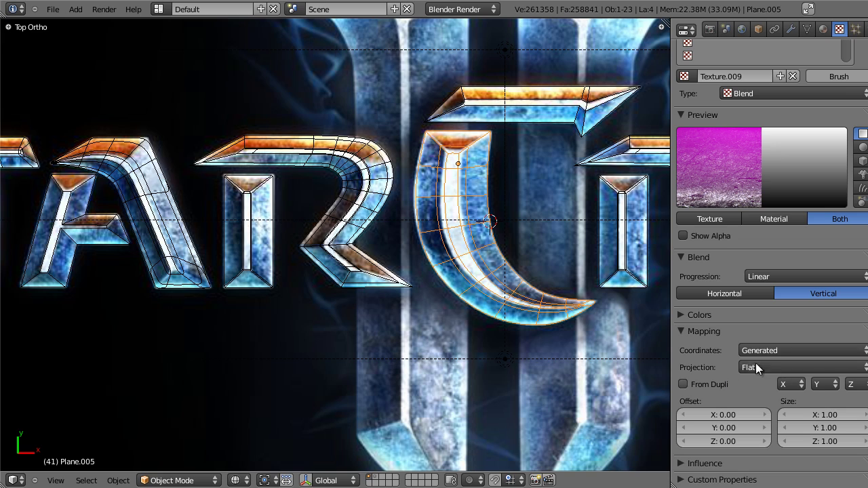
pyautogui.click(795, 384)
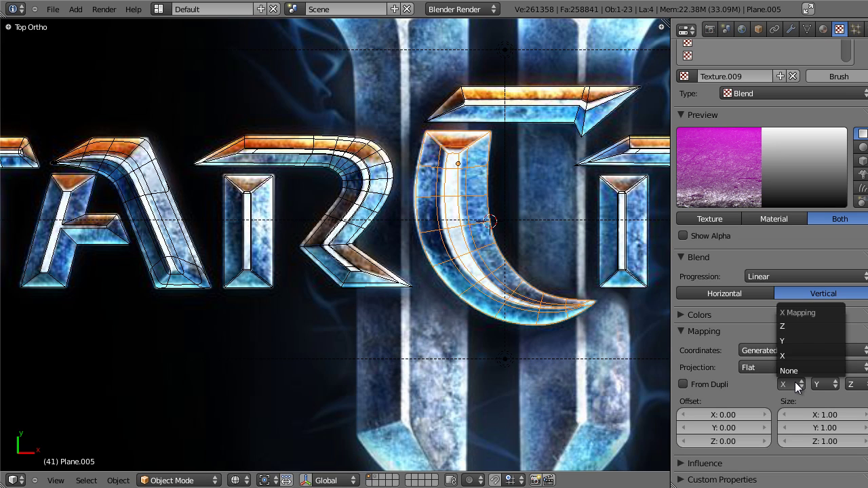
pyautogui.click(790, 371)
pyautogui.click(856, 384)
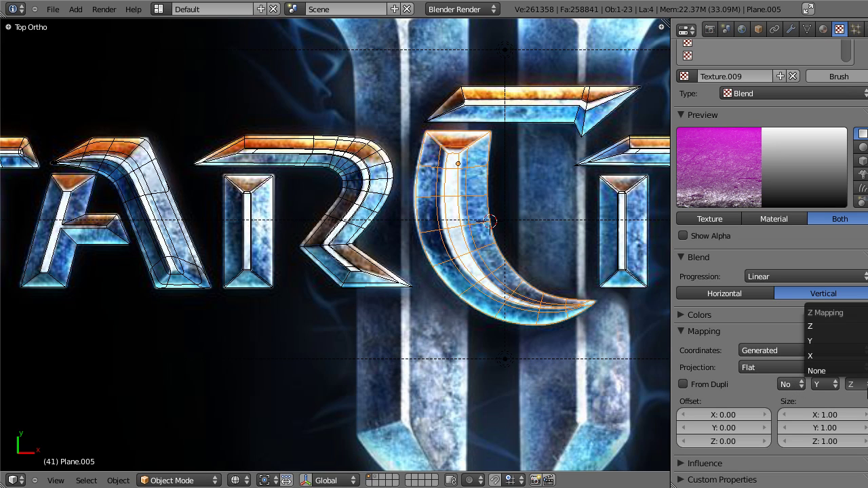
pyautogui.click(857, 372)
pyautogui.click(818, 384)
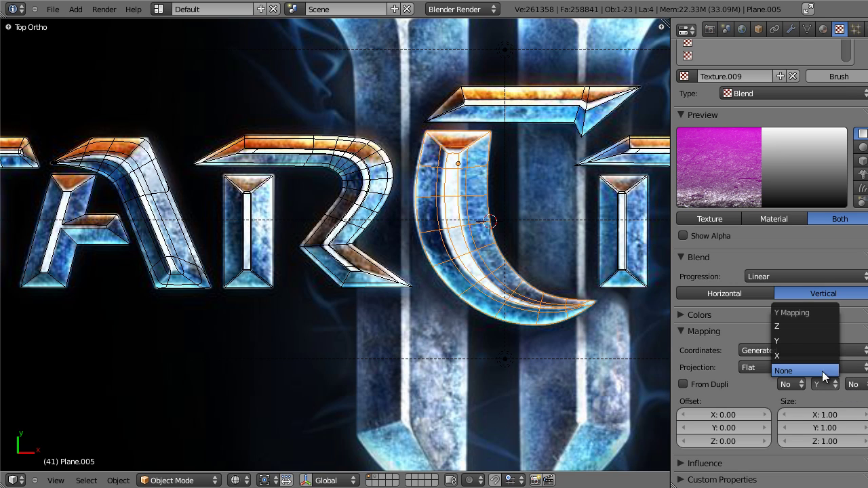
pyautogui.click(819, 326)
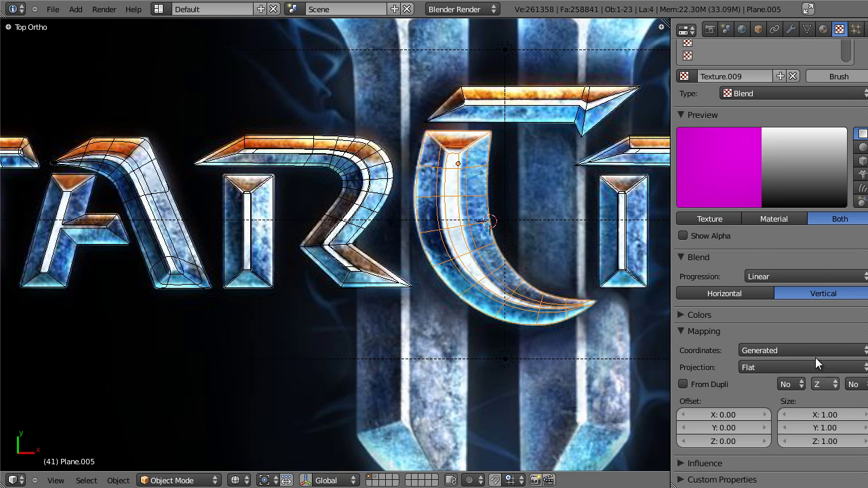
# Preview the material on a cube and enable a colour ramp for the Blend texture
pyautogui.click(862, 161)
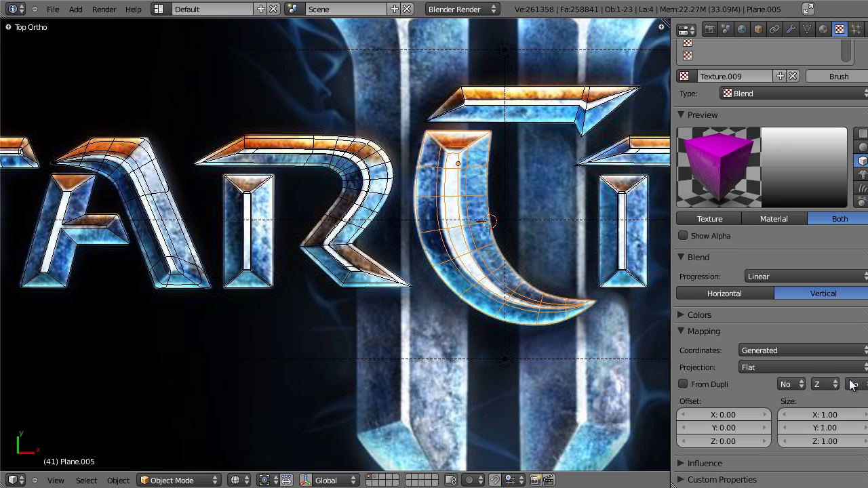
pyautogui.click(684, 330)
pyautogui.click(682, 315)
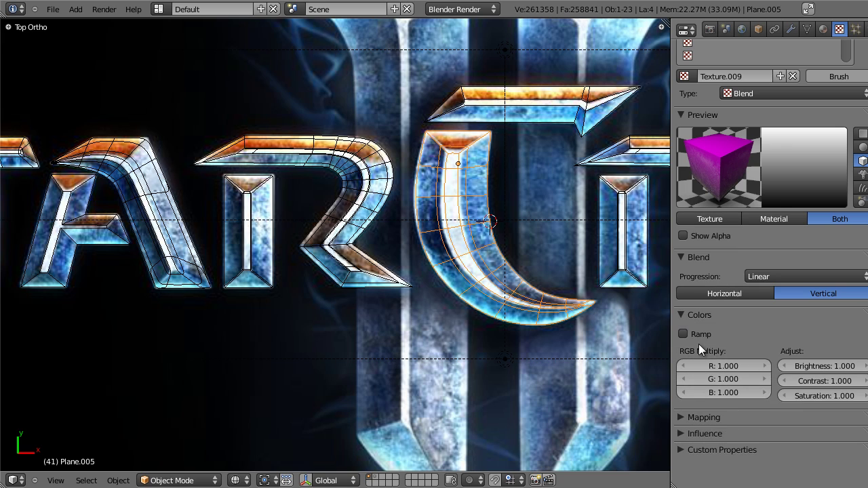
pyautogui.click(696, 336)
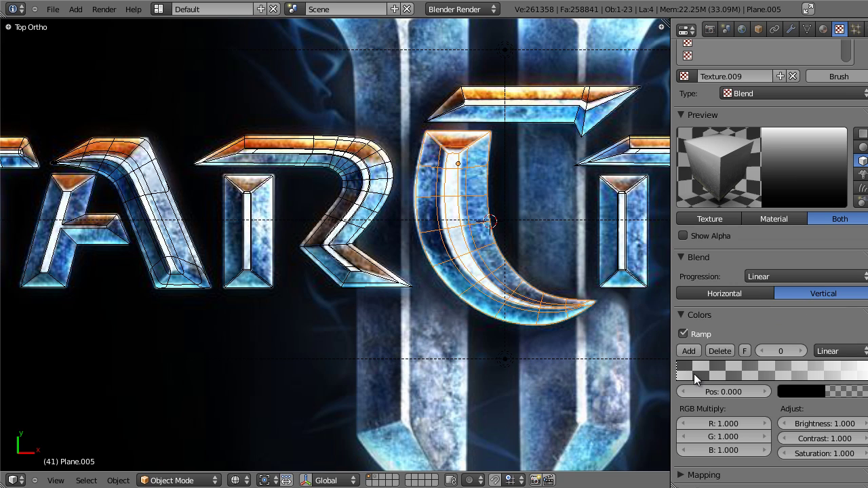
# Make the ramp fade from opaque white at position 0.100 to transparent black at position 0.285
pyautogui.moveTo(678, 369)
pyautogui.mouseDown()
pyautogui.moveTo(784, 381)
pyautogui.moveTo(848, 375)
pyautogui.moveTo(663, 366)
pyautogui.mouseUp()
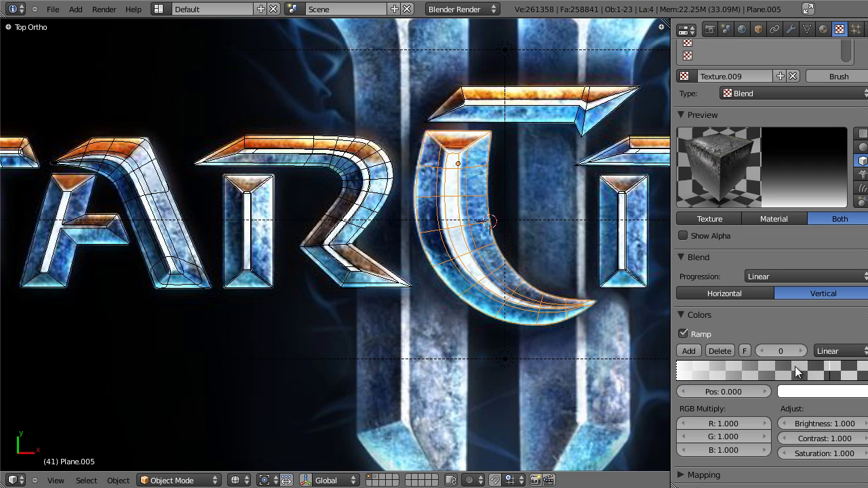
pyautogui.moveTo(826, 373); pyautogui.dragTo(729, 380)
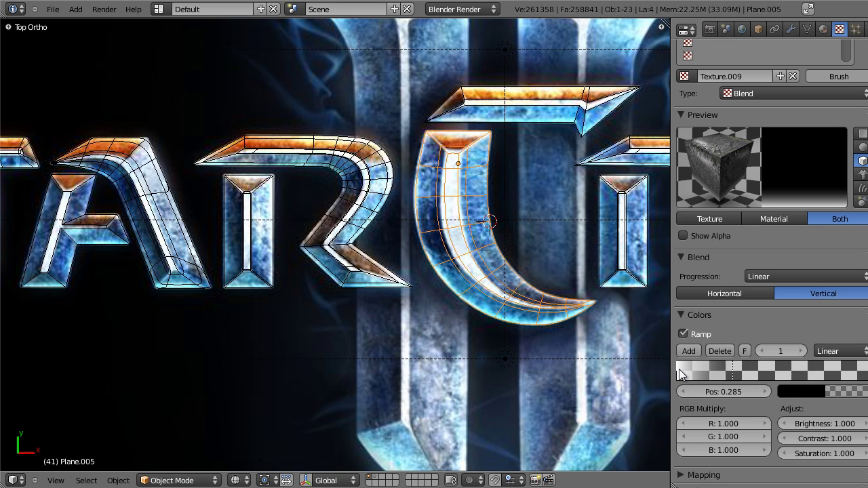
pyautogui.moveTo(679, 369); pyautogui.dragTo(698, 371)
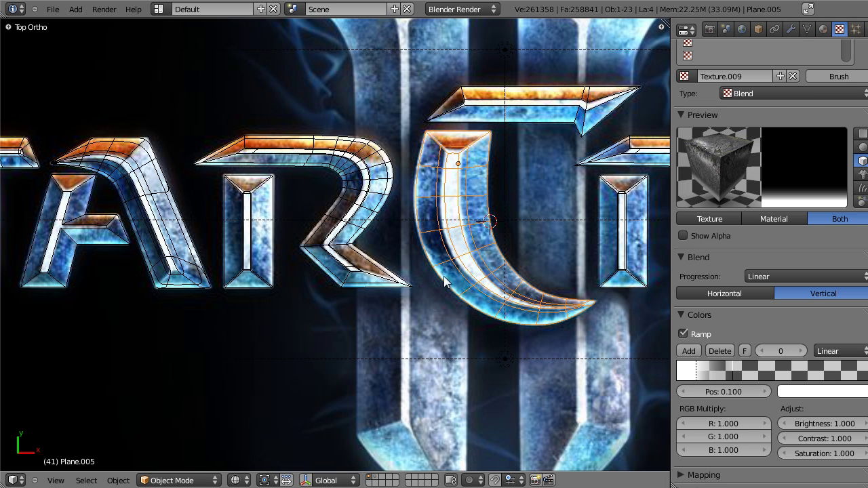
# Inspect the curved C piece in solid shading while trying wider positions for the ramp's transparent black stop
pyautogui.moveTo(483, 158)
pyautogui.mouseDown(button='middle')
pyautogui.moveTo(408, 133)
pyautogui.moveTo(421, 154)
pyautogui.moveTo(250, 318)
pyautogui.moveTo(341, 252)
pyautogui.moveTo(317, 258)
pyautogui.mouseUp(button='middle')
pyautogui.press('z')
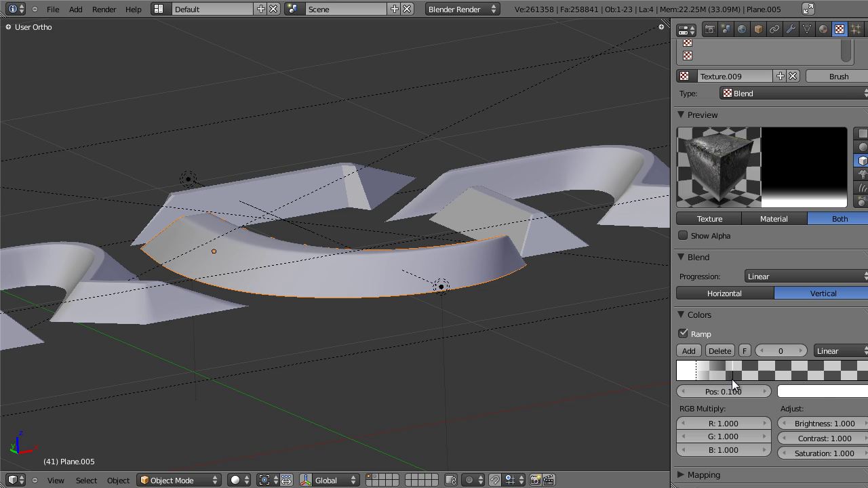
pyautogui.moveTo(731, 377); pyautogui.dragTo(867, 372)
pyautogui.moveTo(590, 262); pyautogui.dragTo(225, 221, button='middle')
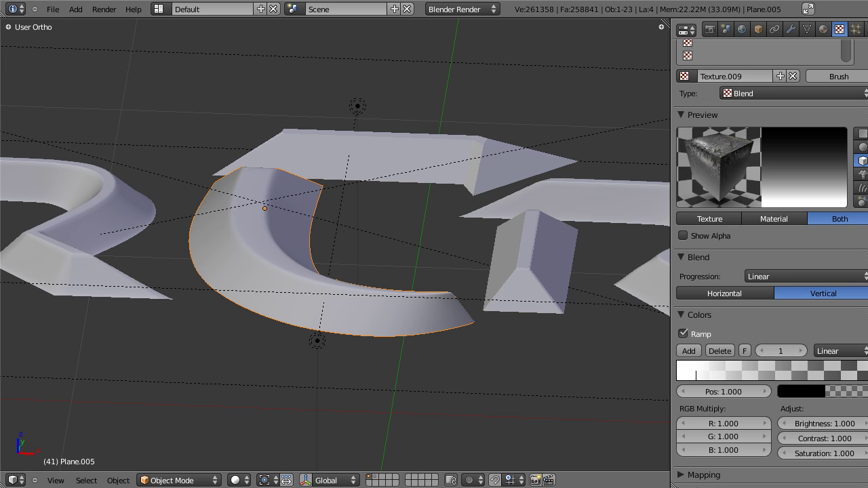
pyautogui.moveTo(867, 372); pyautogui.dragTo(771, 372)
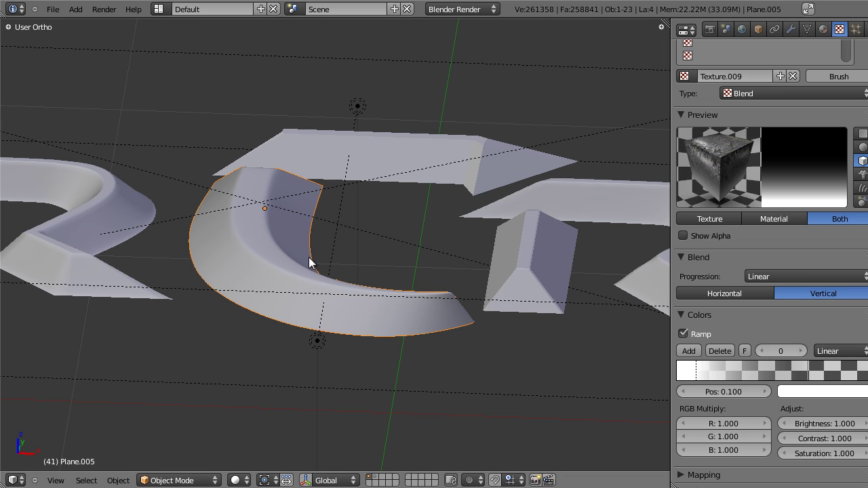
# Move the ramp's opaque white stop to position 0.058 and colour it light blue
pyautogui.moveTo(700, 377); pyautogui.dragTo(687, 374)
pyautogui.click(794, 391)
pyautogui.click(813, 220)
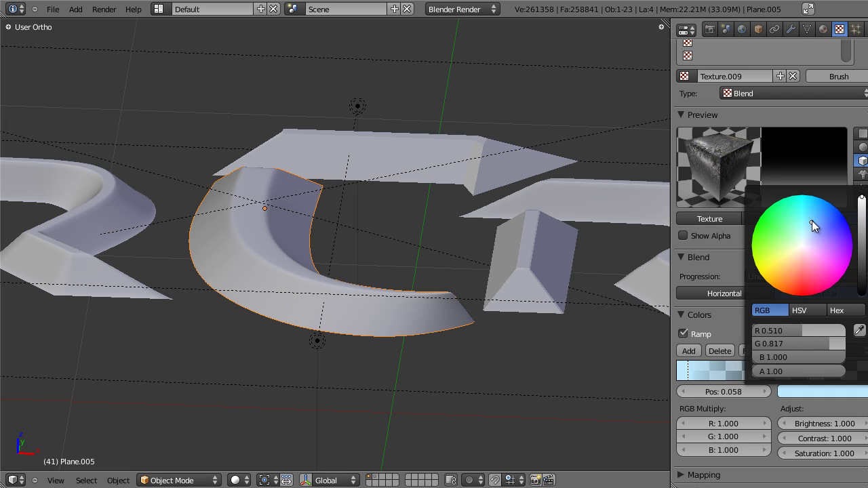
# Change the ramp's transparent black stop to transparent light blue and place it at position 0.416
pyautogui.moveTo(809, 380); pyautogui.dragTo(771, 369)
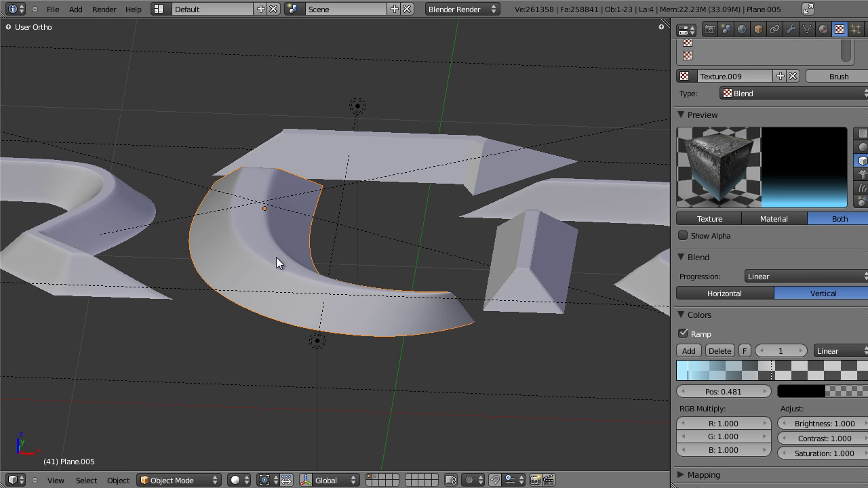
pyautogui.click(810, 392)
pyautogui.moveTo(860, 293); pyautogui.dragTo(809, 229)
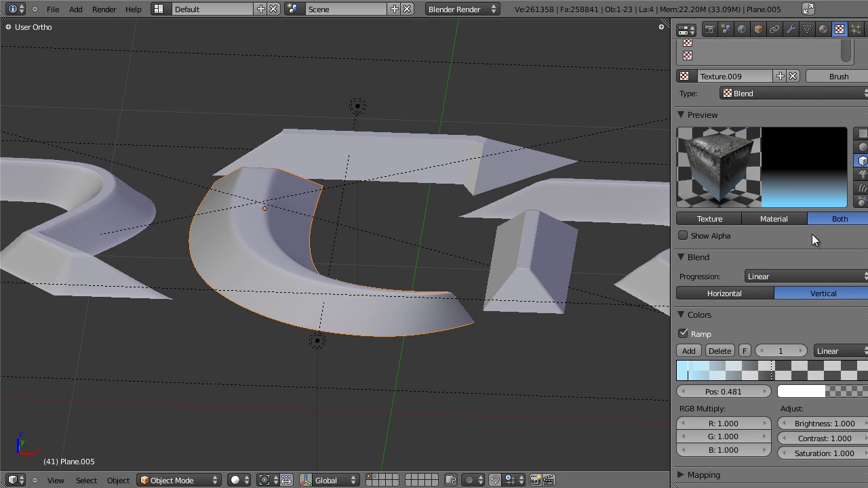
pyautogui.click(811, 392)
pyautogui.click(809, 214)
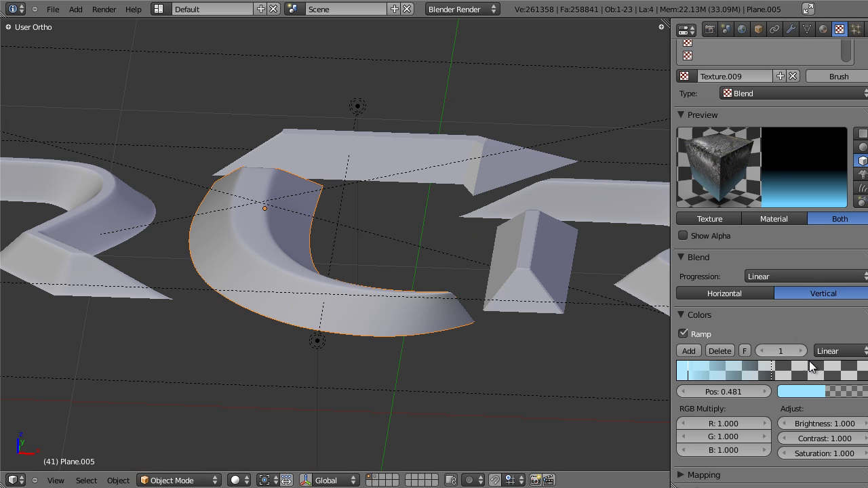
pyautogui.moveTo(771, 371); pyautogui.dragTo(758, 371)
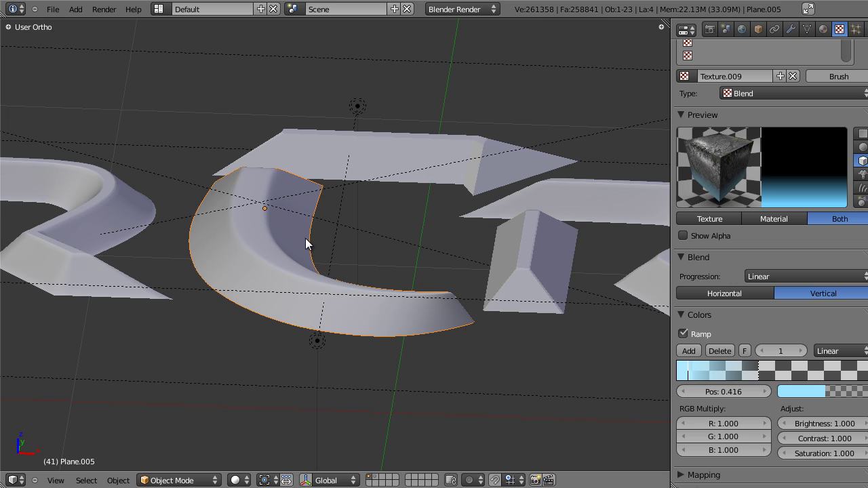
# Against the reference logo in top wireframe view, add a ramp stop at position 1.000 and colour it near-white
pyautogui.press('KP_7')
pyautogui.hotkey('alt', 'z')
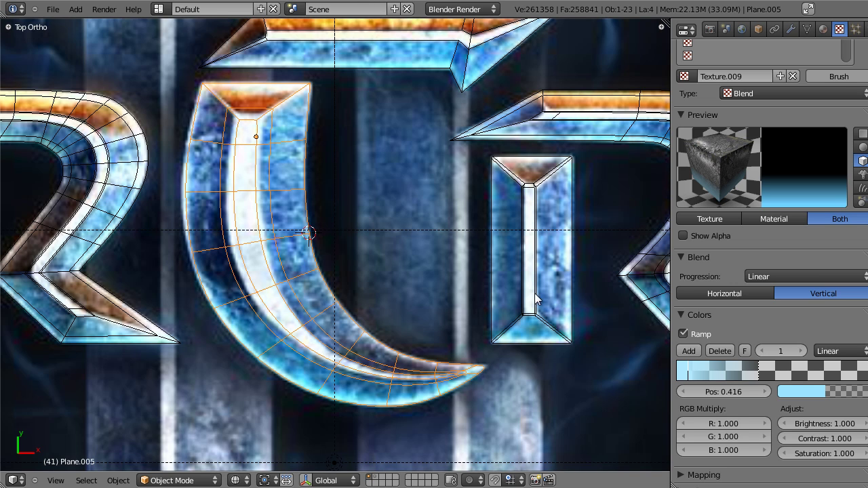
pyautogui.scroll(-2, 525, 291)
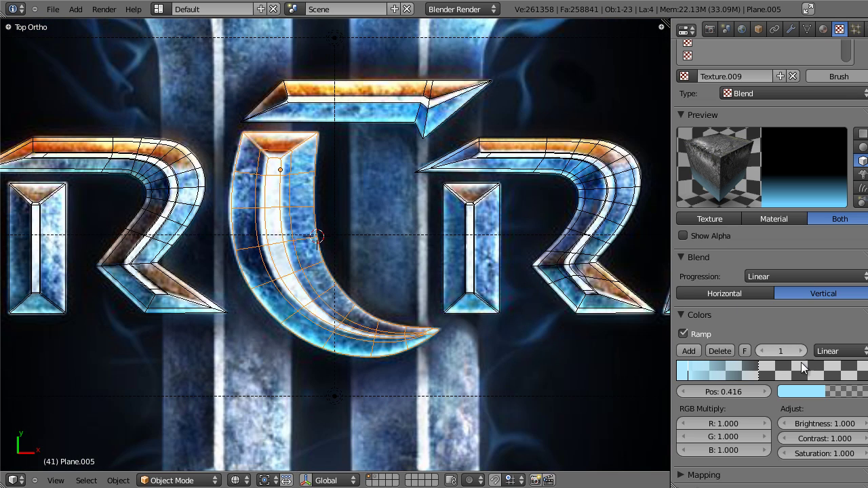
pyautogui.click(690, 351)
pyautogui.moveTo(739, 375); pyautogui.dragTo(866, 373)
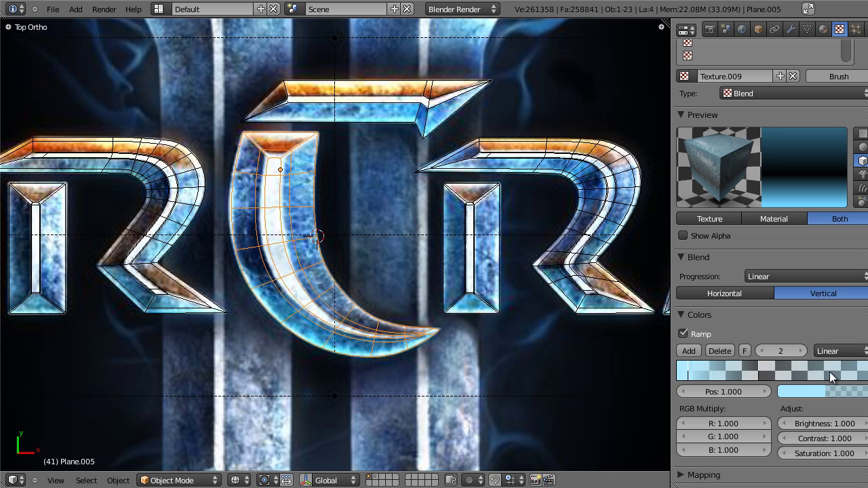
pyautogui.click(836, 396)
pyautogui.click(803, 245)
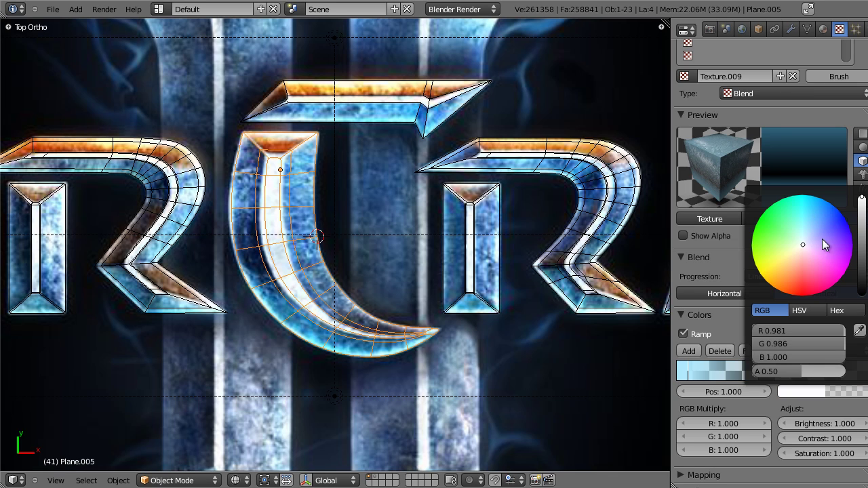
pyautogui.moveTo(862, 201); pyautogui.dragTo(862, 194)
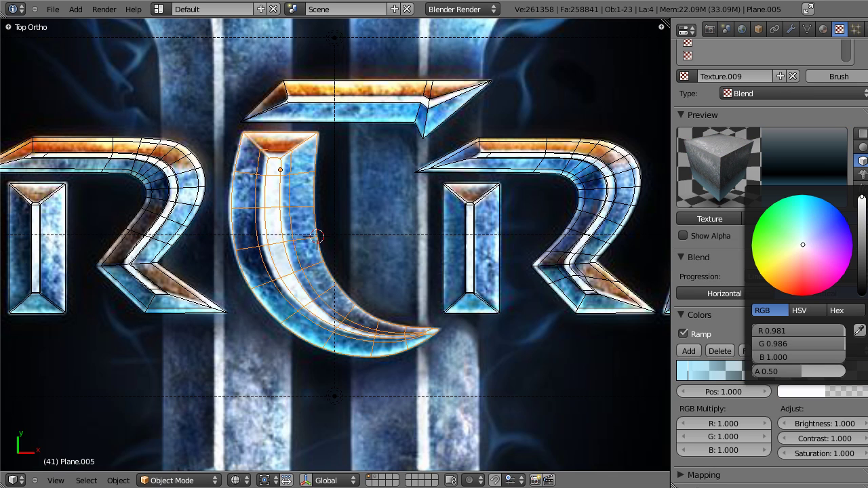
# Add another near-white ramp stop with alpha 0.00 and place it at position 0.976
pyautogui.click(689, 351)
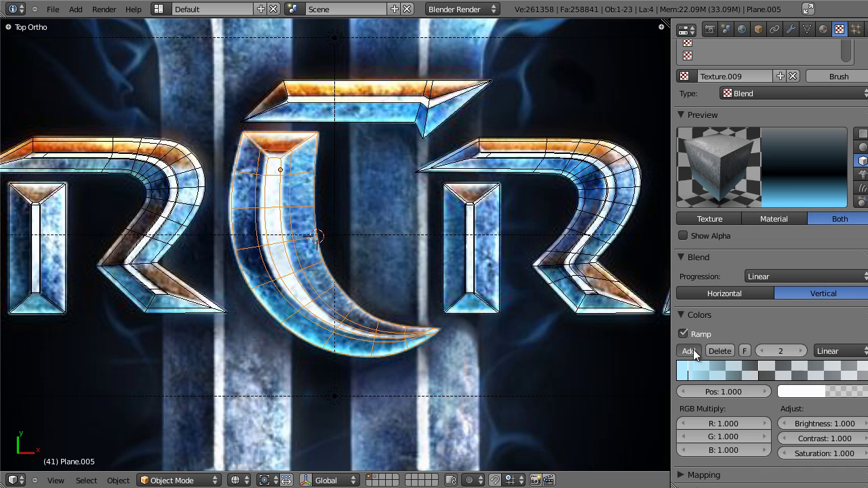
pyautogui.moveTo(822, 373); pyautogui.dragTo(867, 373)
pyautogui.click(845, 394)
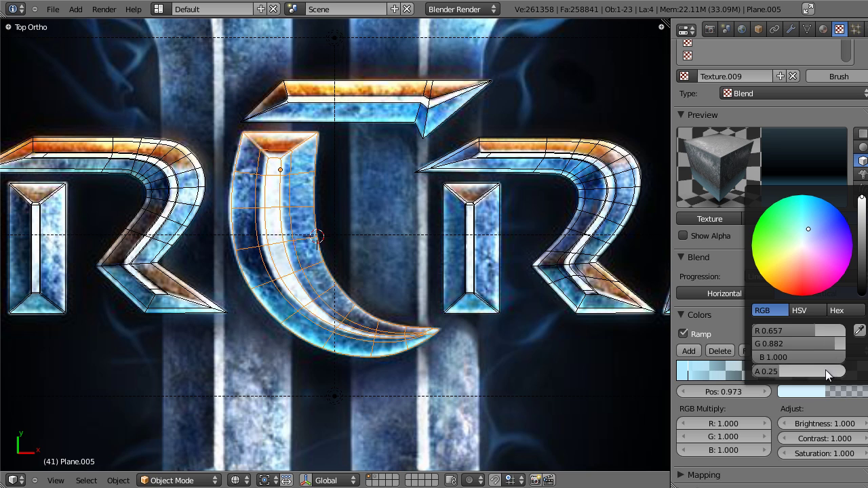
pyautogui.click(816, 393)
pyautogui.click(802, 243)
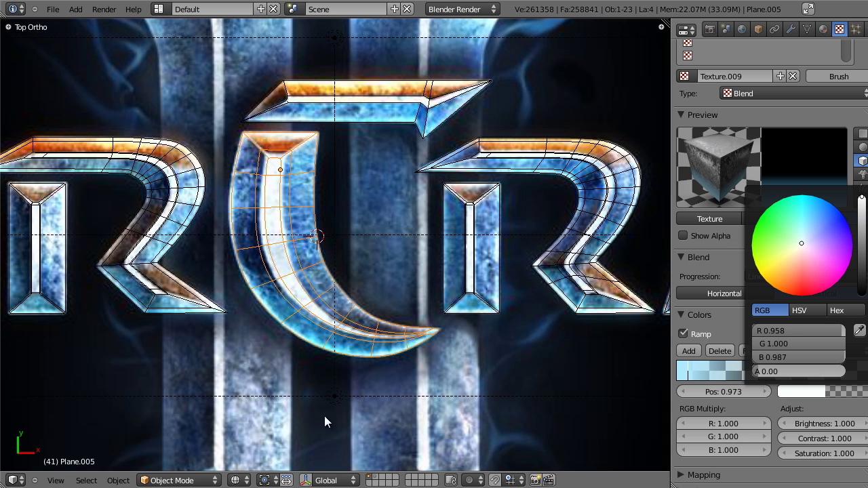
pyautogui.click(468, 176)
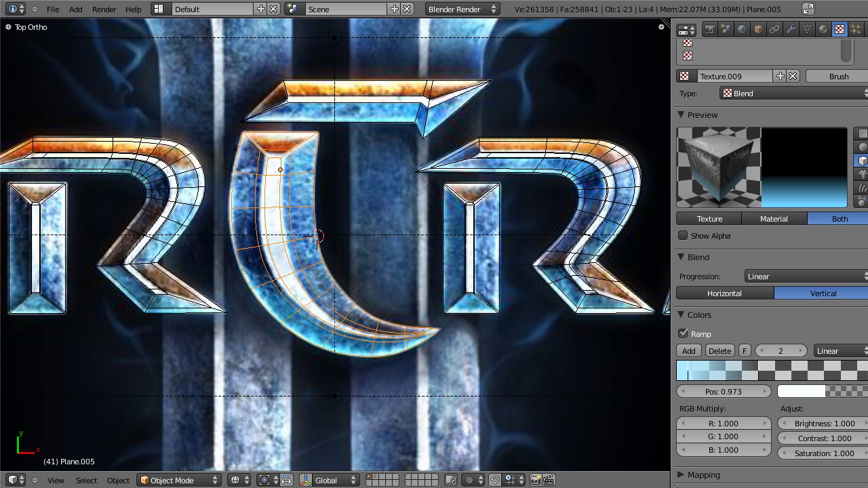
pyautogui.moveTo(867, 372); pyautogui.dragTo(867, 372)
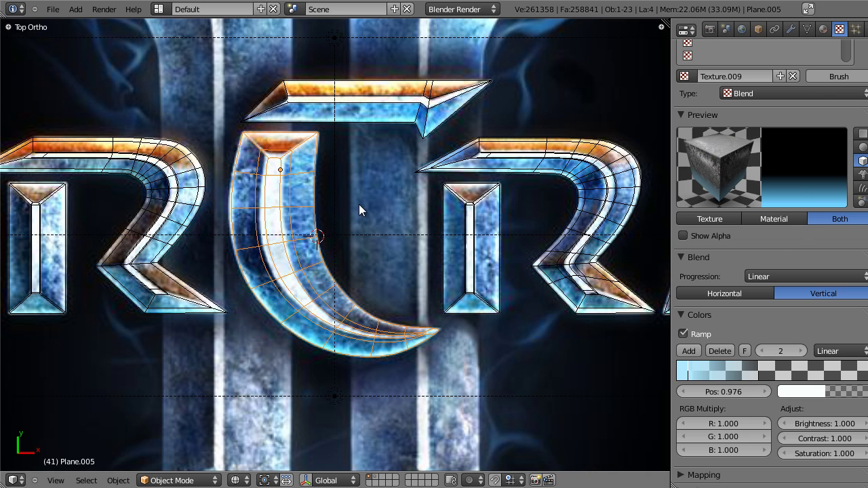
# Make the last white ramp stop, number 3 at position 1.000, fully opaque
pyautogui.scroll(3, 223, 153)
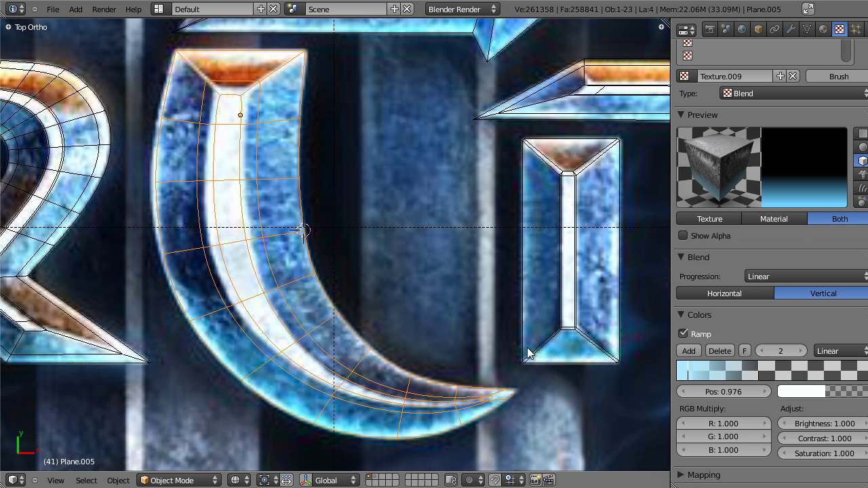
pyautogui.click(856, 394)
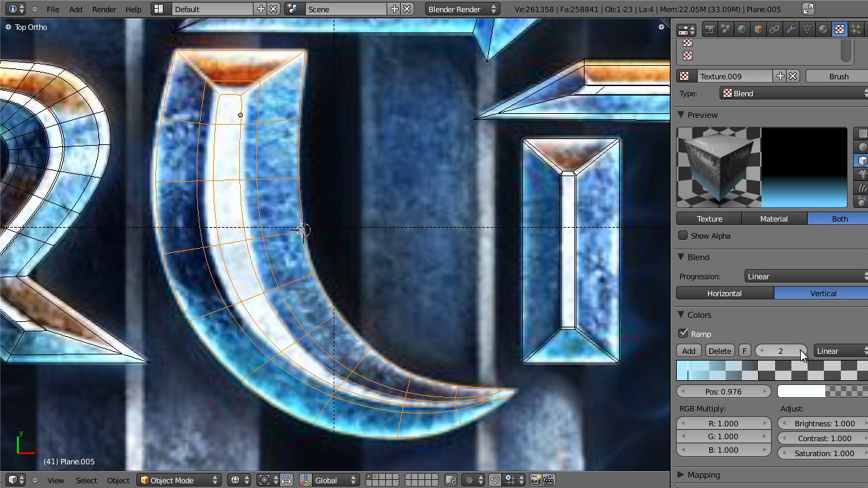
pyautogui.click(802, 351)
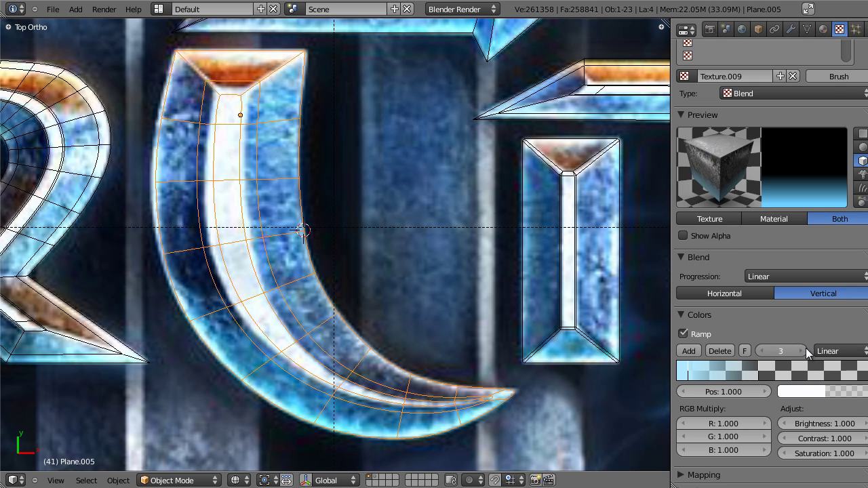
pyautogui.click(845, 391)
pyautogui.moveTo(826, 373); pyautogui.dragTo(866, 372)
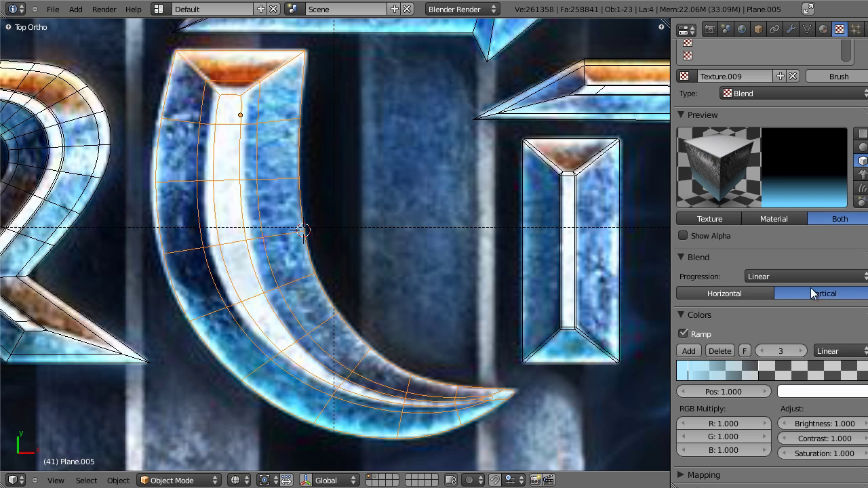
pyautogui.click(855, 395)
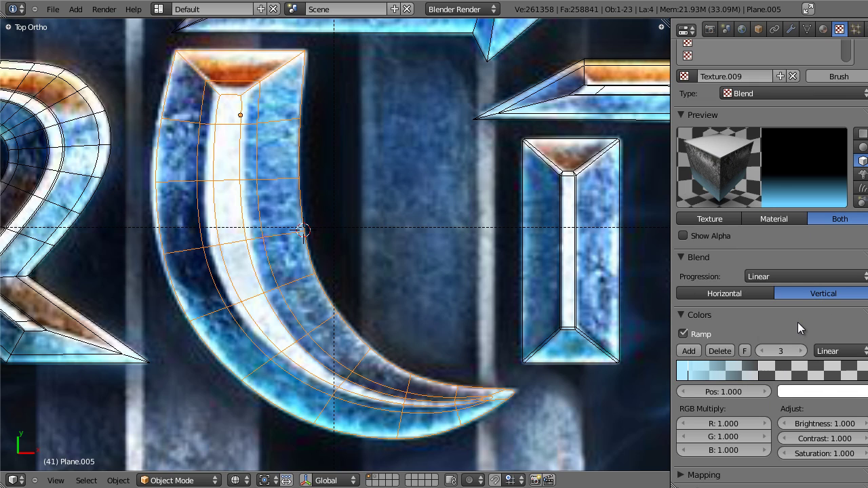
# Check the colour of ramp stop 2 and move stop 3 to position 0.983
pyautogui.click(767, 351)
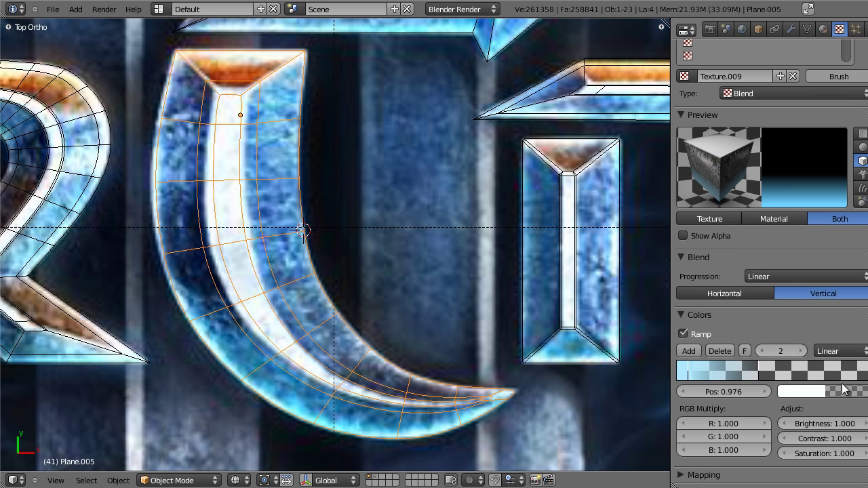
pyautogui.click(856, 401)
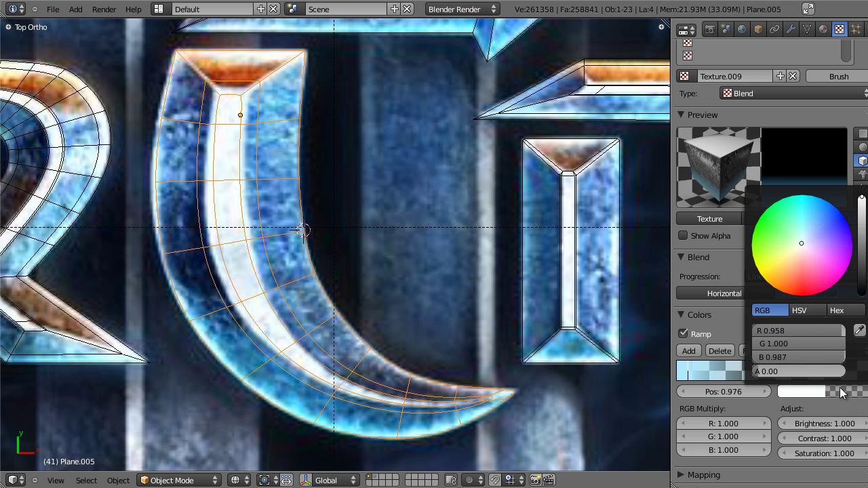
pyautogui.click(800, 351)
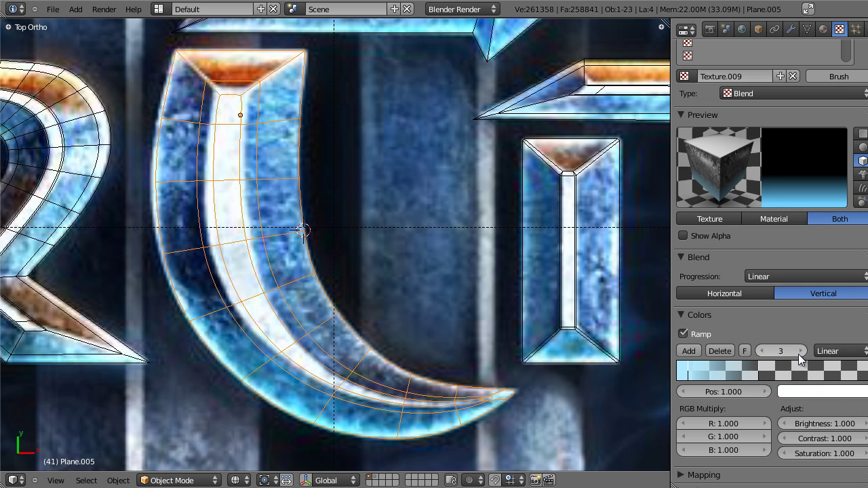
pyautogui.moveTo(742, 396); pyautogui.dragTo(742, 400)
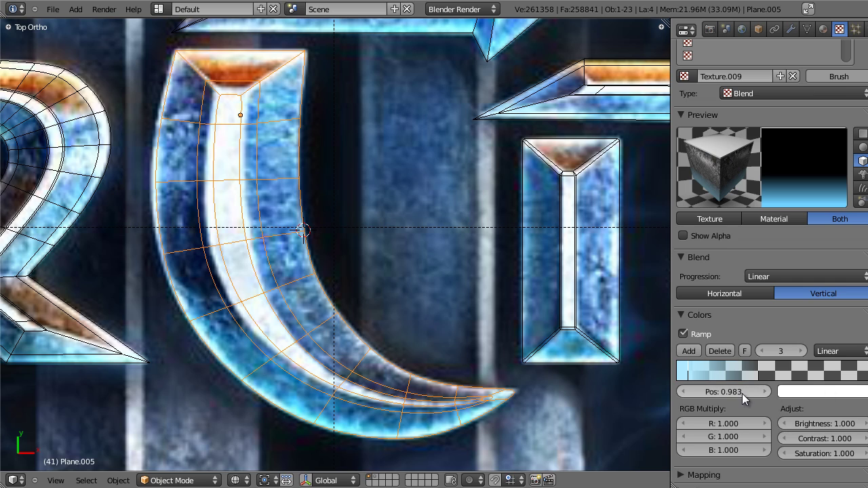
# Set the position of colour ramp stop 2 to 0.980
pyautogui.click(761, 351)
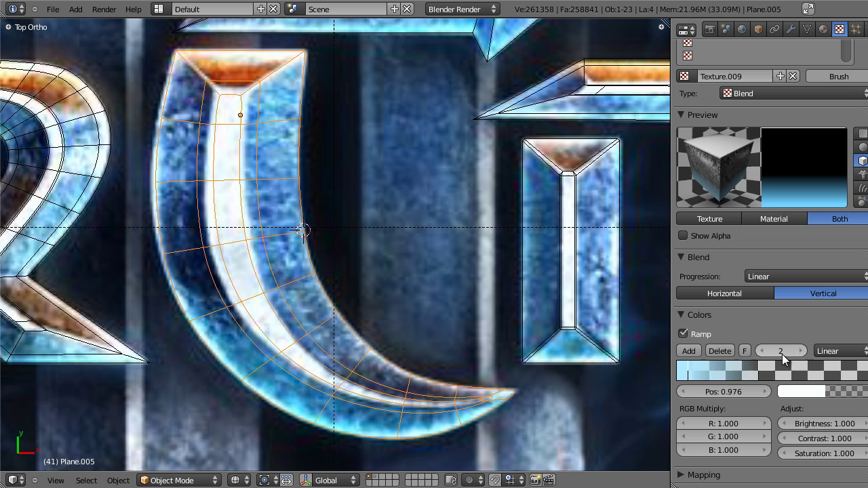
pyautogui.click(737, 392)
pyautogui.press('BackSpace')
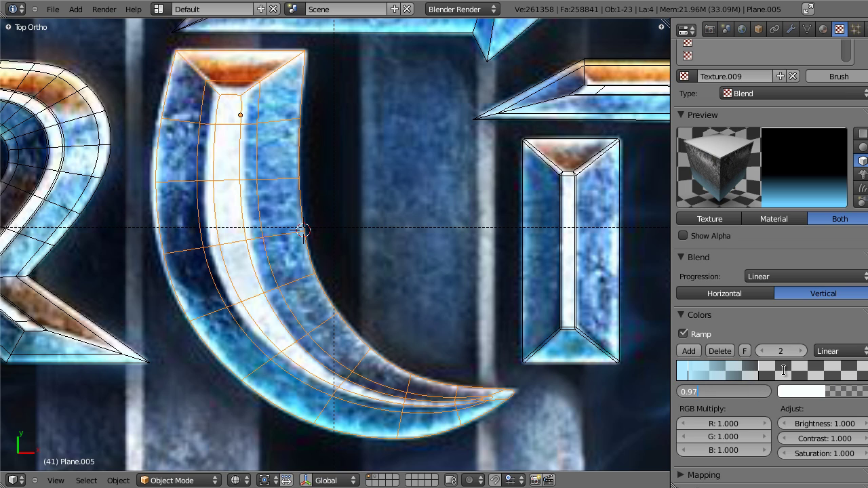
pyautogui.write('8')
pyautogui.press('Return')
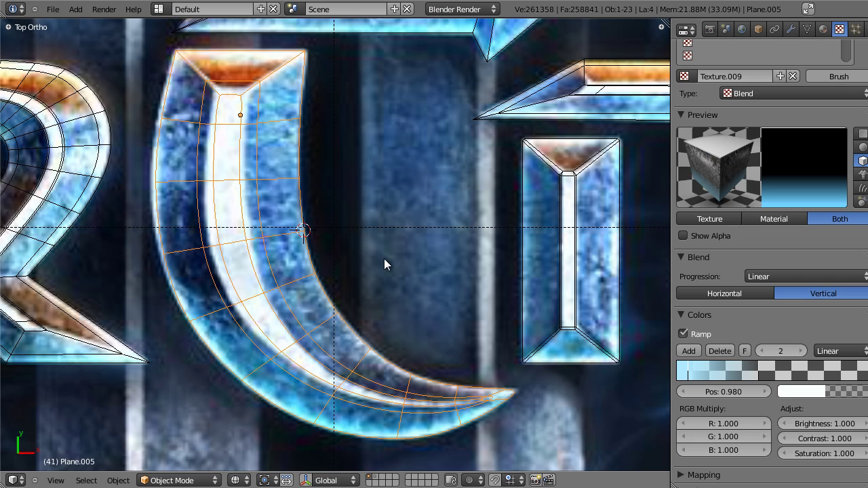
# Make the Blend texture also influence the material's Emit shading, in addition to its diffuse colour
pyautogui.scroll(-1, 681, 456)
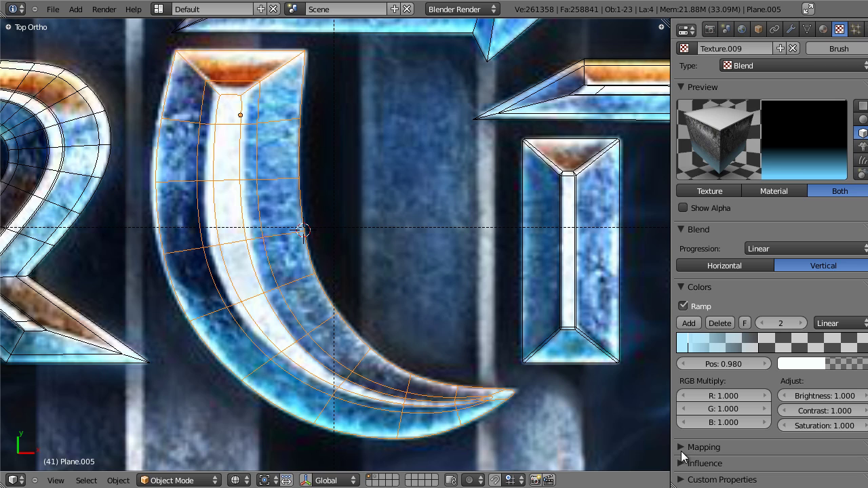
pyautogui.scroll(1, 681, 447)
pyautogui.click(703, 468)
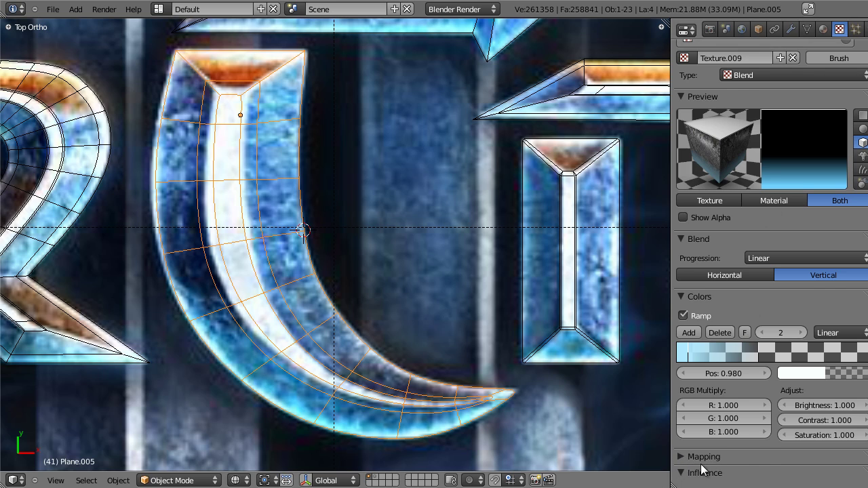
pyautogui.scroll(-7, 775, 209)
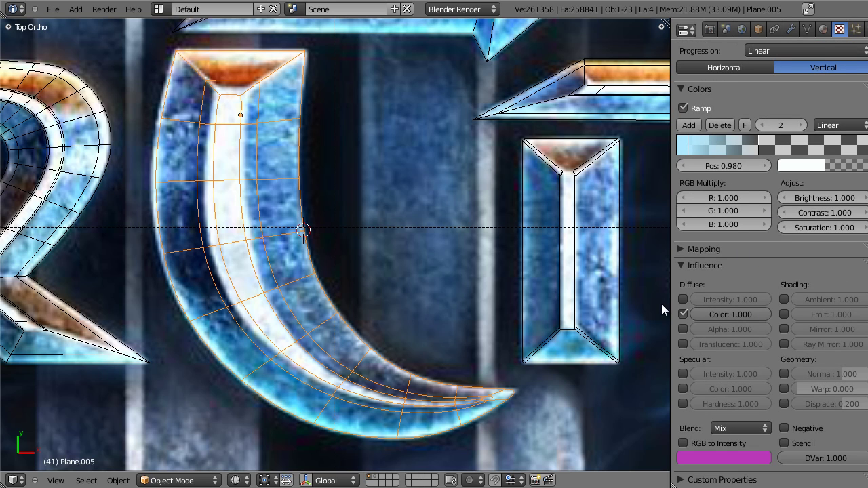
pyautogui.click(784, 314)
pyautogui.scroll(2, 807, 318)
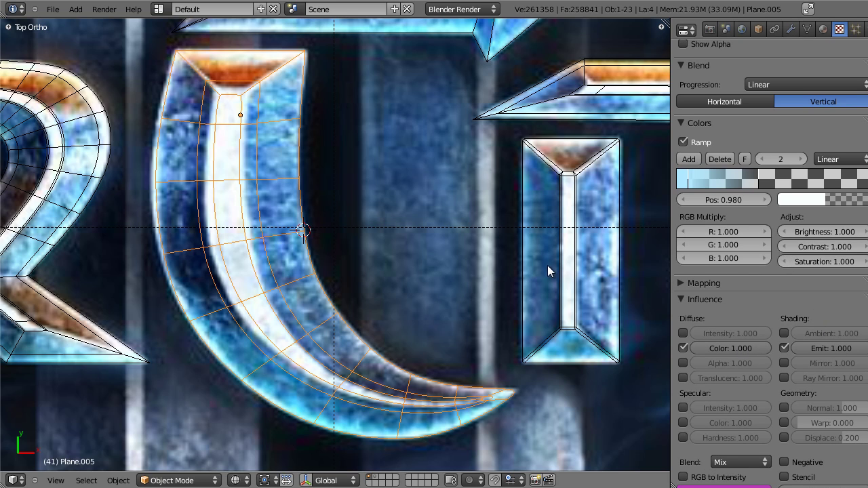
# Render the logo and inspect the edge glow and metal faces of the letters
pyautogui.press('F12')
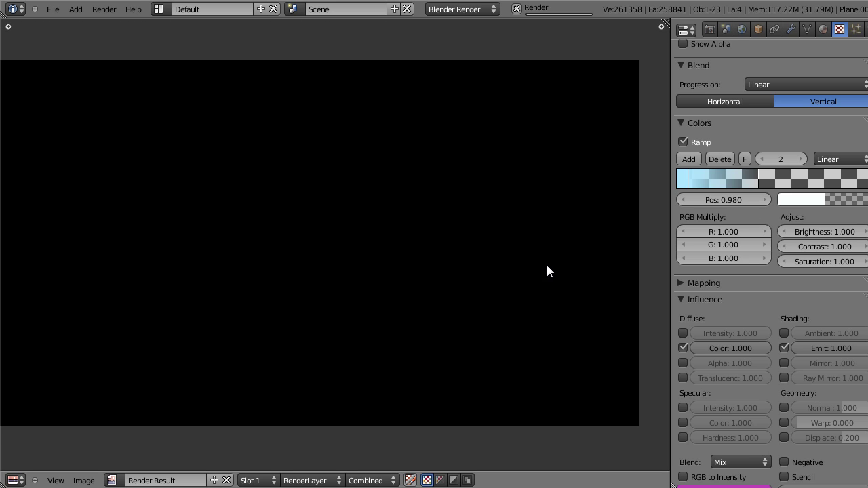
pyautogui.scroll(2, 422, 268)
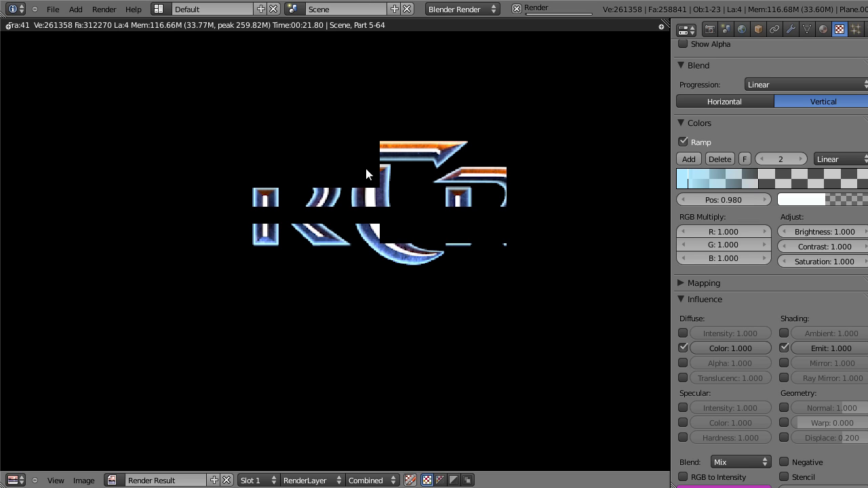
pyautogui.scroll(2, 417, 252)
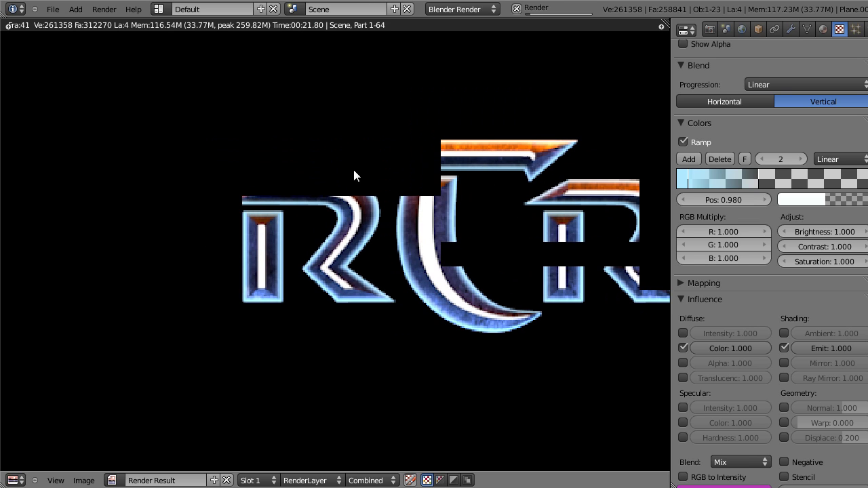
pyautogui.scroll(-6, 415, 255)
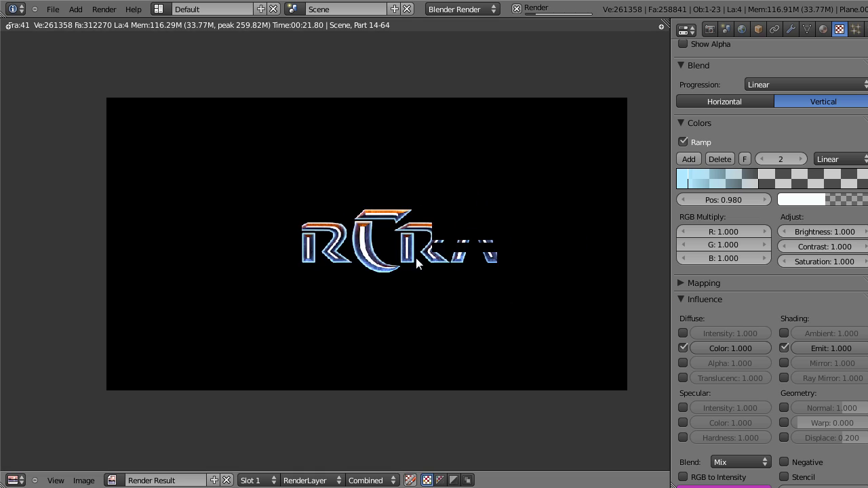
pyautogui.scroll(5, 415, 264)
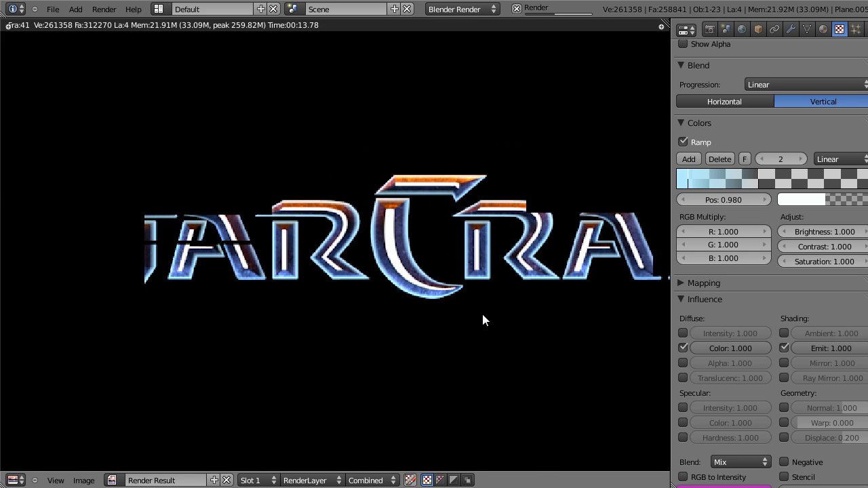
pyautogui.press('Escape')
# Lower the Blend texture's Emit influence to 0.600 and Color influence to 0.400, and save over the existing blend file
pyautogui.keyDown('ctrl'); pyautogui.moveTo(822, 348); pyautogui.dragTo(807, 350); pyautogui.keyUp('ctrl')
pyautogui.keyDown('ctrl'); pyautogui.moveTo(740, 348); pyautogui.dragTo(708, 352); pyautogui.keyUp('ctrl')
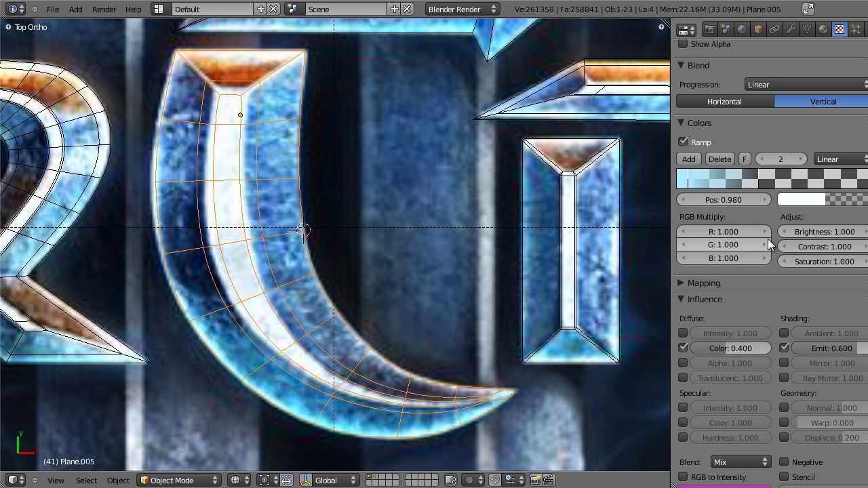
pyautogui.moveTo(768, 239); pyautogui.dragTo(771, 212, button='middle')
pyautogui.hotkey('ctrl', 's')
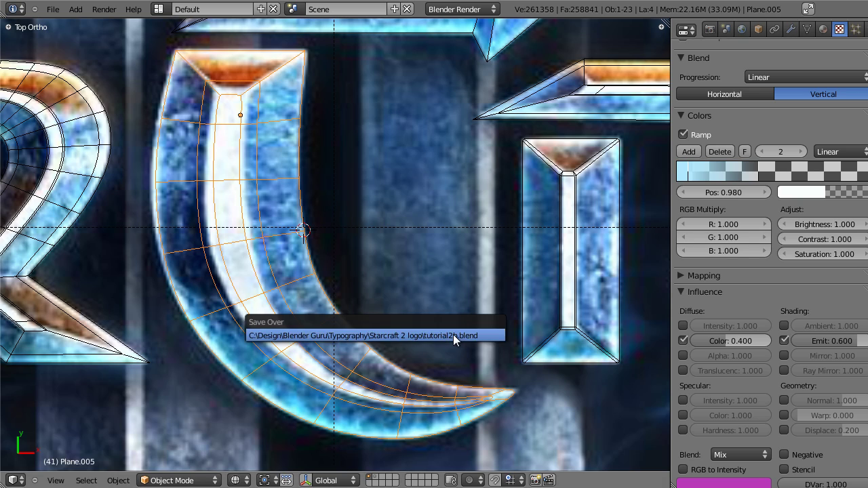
pyautogui.click(453, 334)
# Render the logo again to check the letters with the reduced texture influence
pyautogui.press('F12')
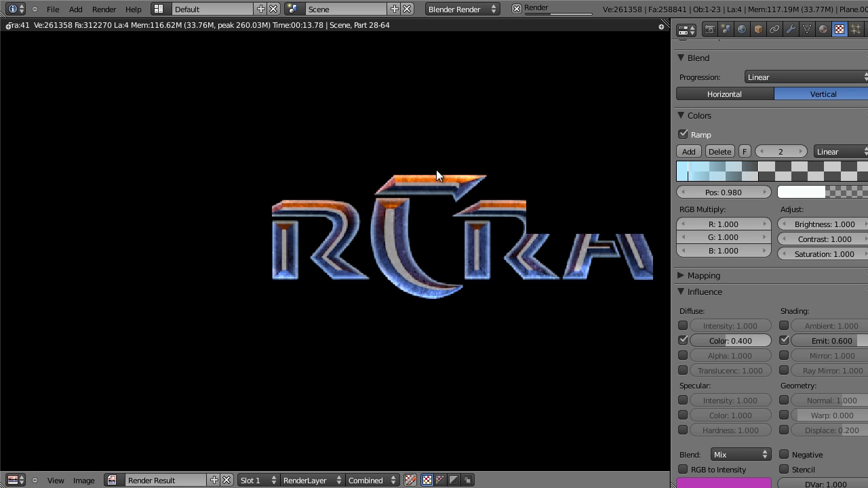
pyautogui.scroll(-3, 471, 171)
pyautogui.scroll(2, 380, 225)
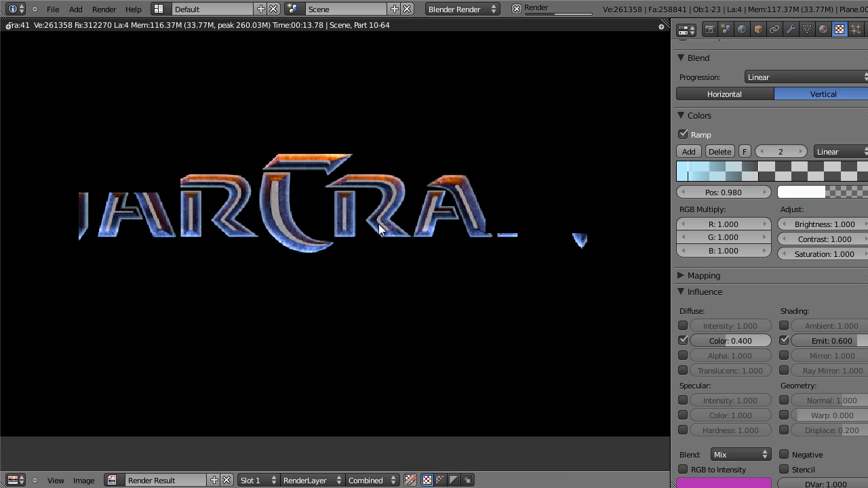
pyautogui.scroll(1, 372, 196)
pyautogui.scroll(-2, 371, 196)
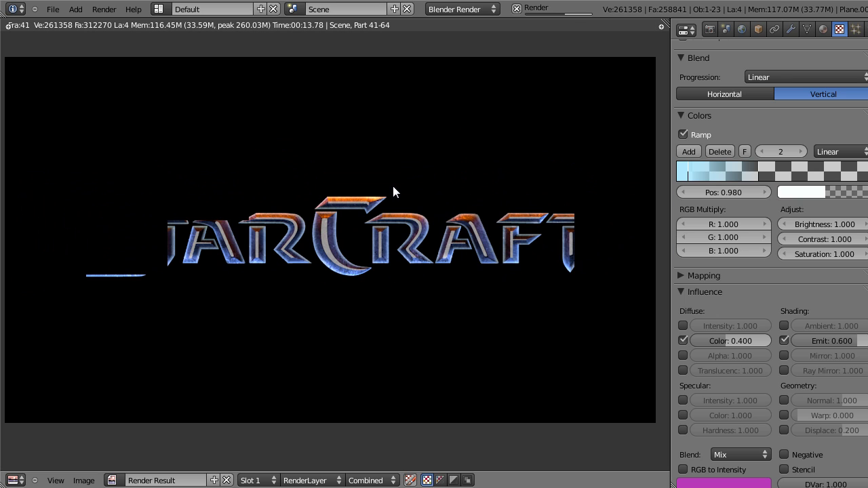
pyautogui.press('Escape')
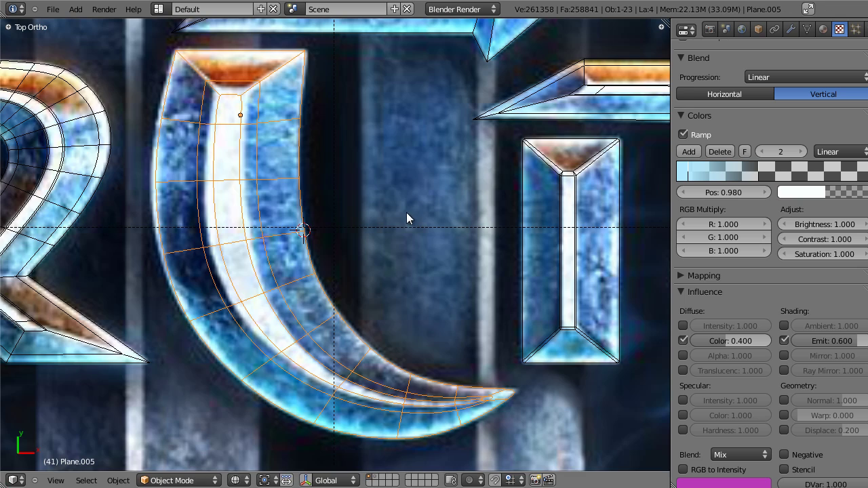
# Show the layer holding the Roman numeral II as well, and open the material of the numeral's right half
pyautogui.click(377, 480)
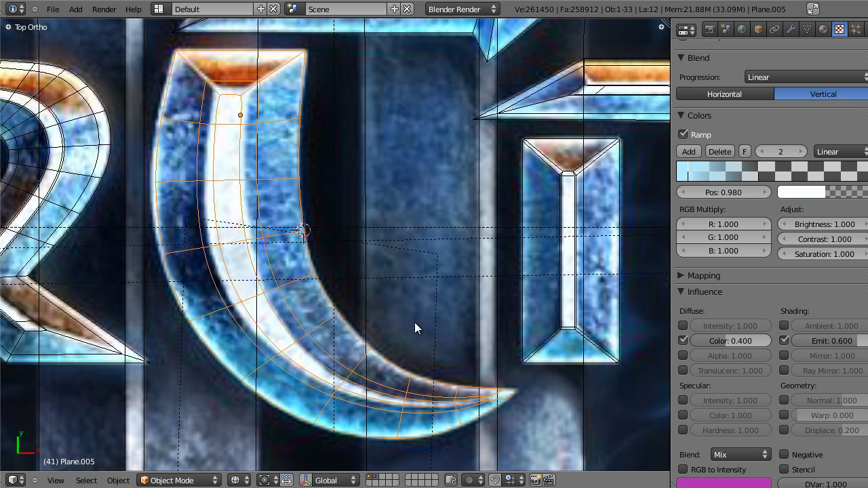
pyautogui.scroll(-6, 411, 303)
pyautogui.rightClick(370, 156)
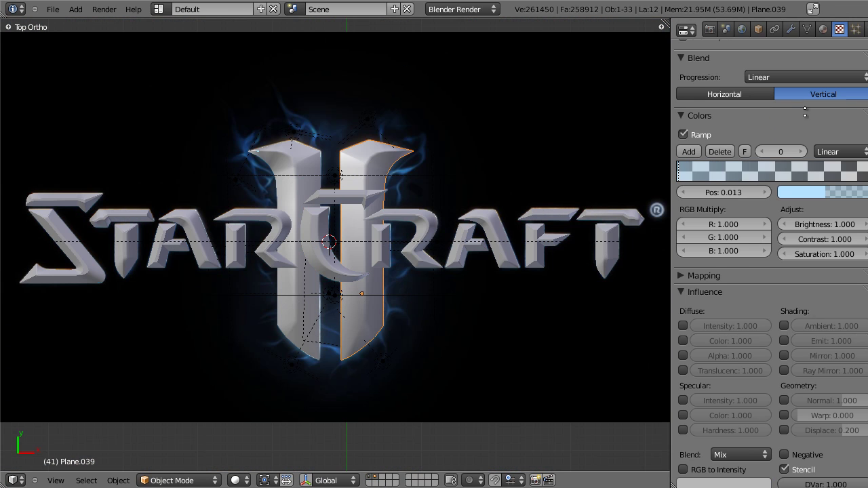
pyautogui.scroll(8, 747, 69)
pyautogui.click(822, 29)
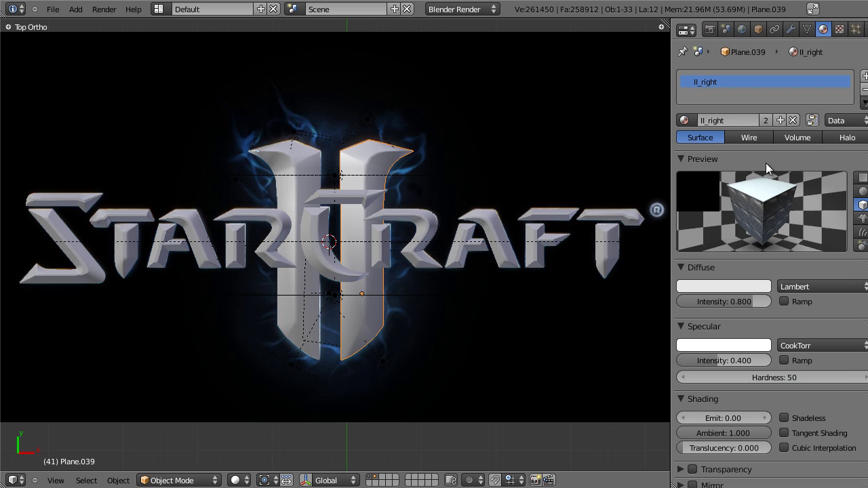
# Compare the materials of the two halves of the Roman numeral II
pyautogui.rightClick(310, 159)
pyautogui.rightClick(370, 156)
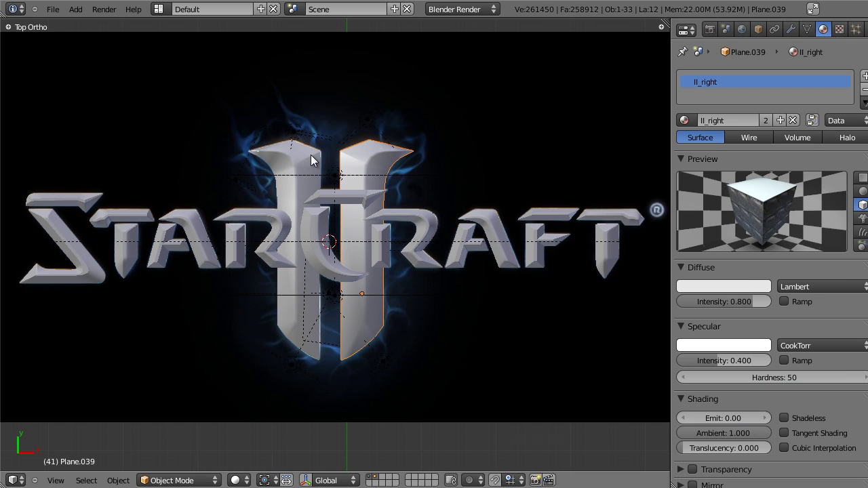
pyautogui.rightClick(350, 159)
pyautogui.rightClick(350, 159)
pyautogui.rightClick(365, 156)
pyautogui.rightClick(364, 156)
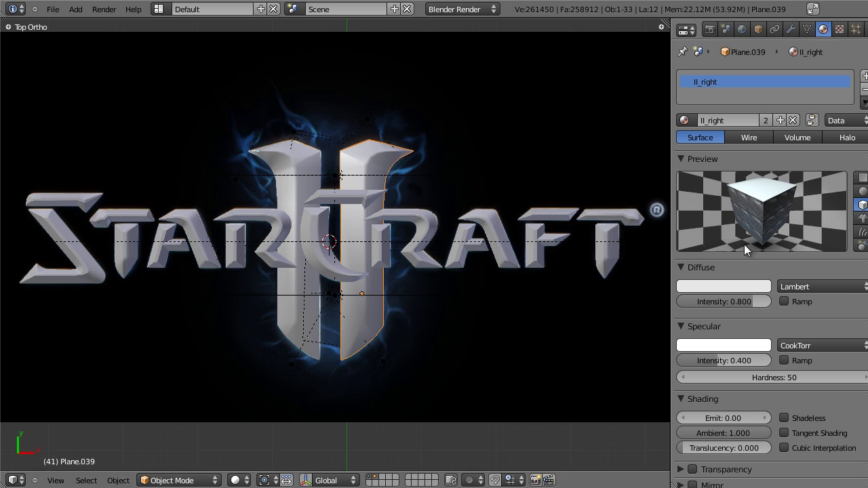
pyautogui.rightClick(300, 155)
pyautogui.rightClick(357, 158)
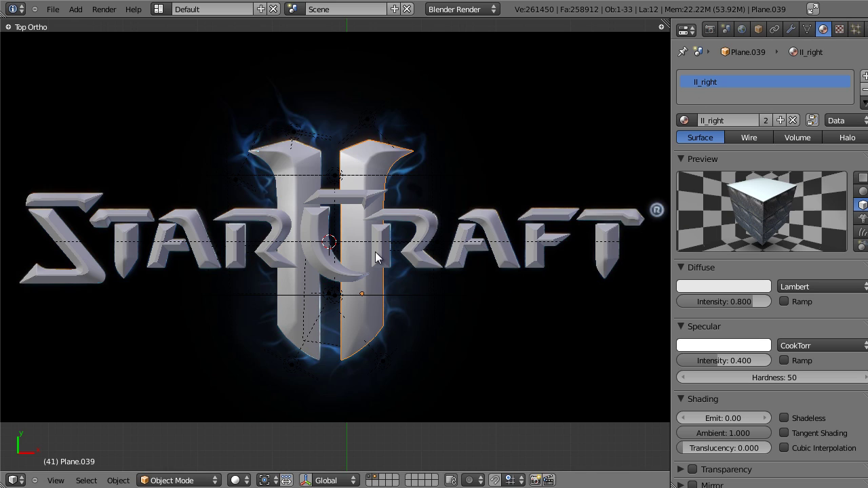
# Deselect everything, place the 3D cursor at the logo's centre, and add a plane there scaled up to span the logo
pyautogui.press('a')
pyautogui.click(330, 235)
pyautogui.scroll(-3, 236, 126)
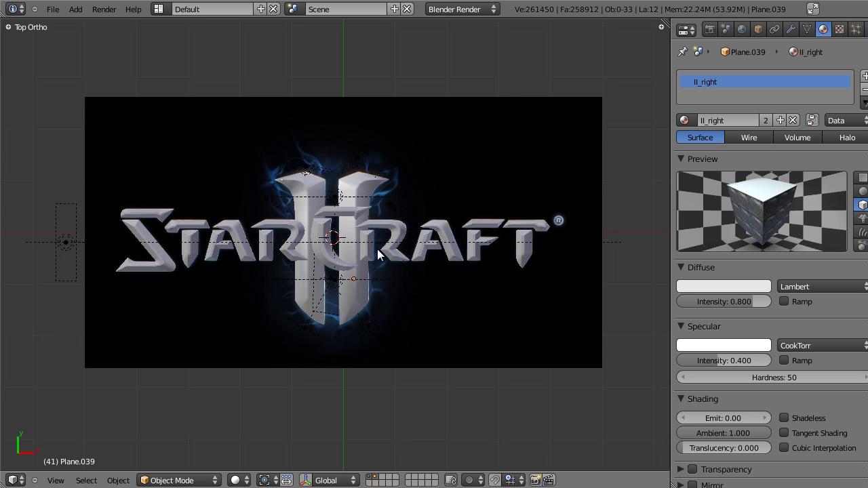
pyautogui.hotkey('shift', 'a')
pyautogui.click(415, 255)
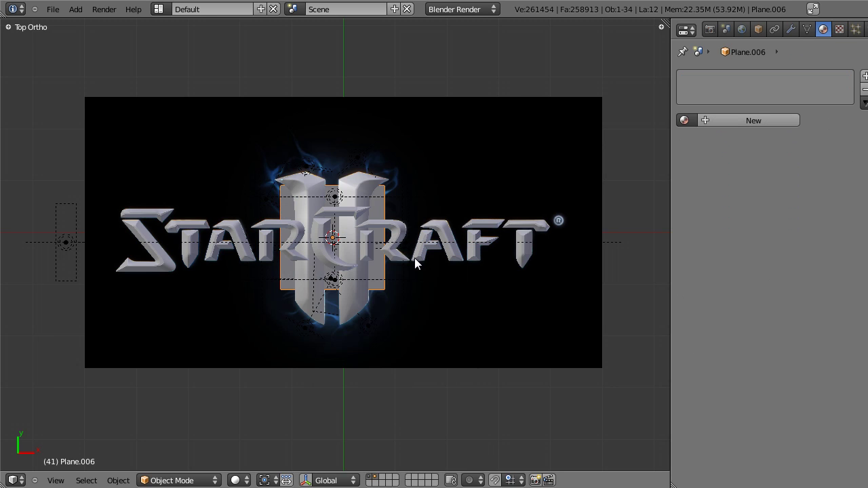
pyautogui.press('s')
pyautogui.click(610, 377)
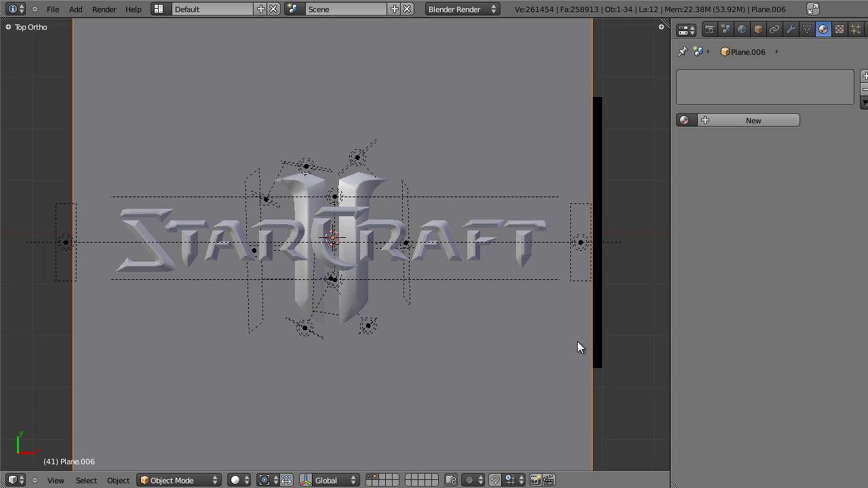
# In camera view, enlarge the new plane until it covers the whole camera frame
pyautogui.press('KP_0')
pyautogui.scroll(-4, 517, 308)
pyautogui.press('s')
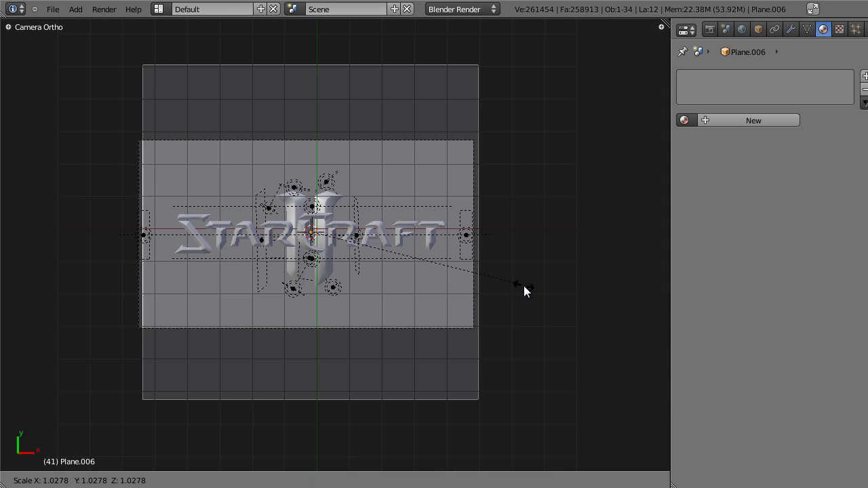
pyautogui.click(540, 299)
pyautogui.press('s')
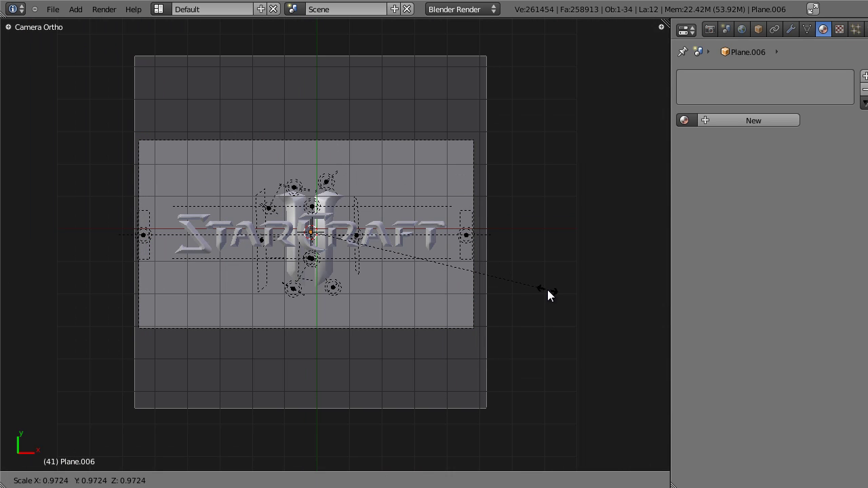
pyautogui.click(547, 290)
# In front view, raise the plane along the Z axis toward the underside of the logo
pyautogui.press('KP_1')
pyautogui.scroll(-2, 535, 285)
pyautogui.press('g')
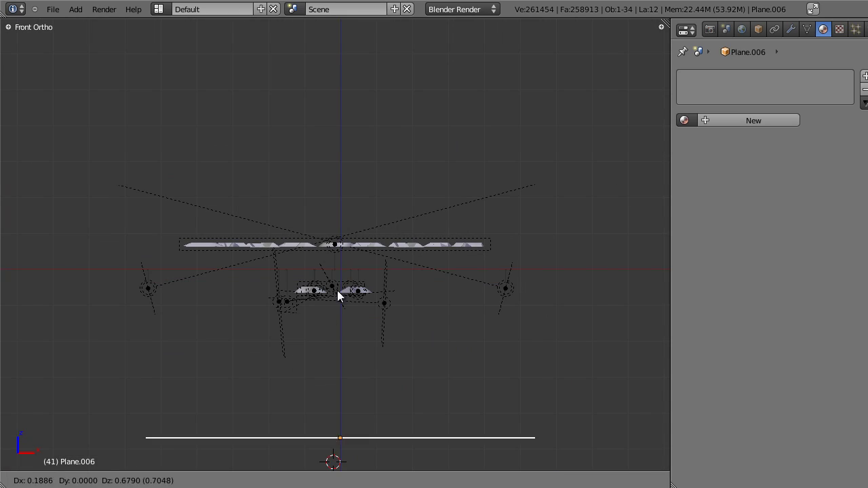
pyautogui.press('z')
pyautogui.click(331, 296)
pyautogui.moveTo(330, 296); pyautogui.dragTo(313, 330, button='middle')
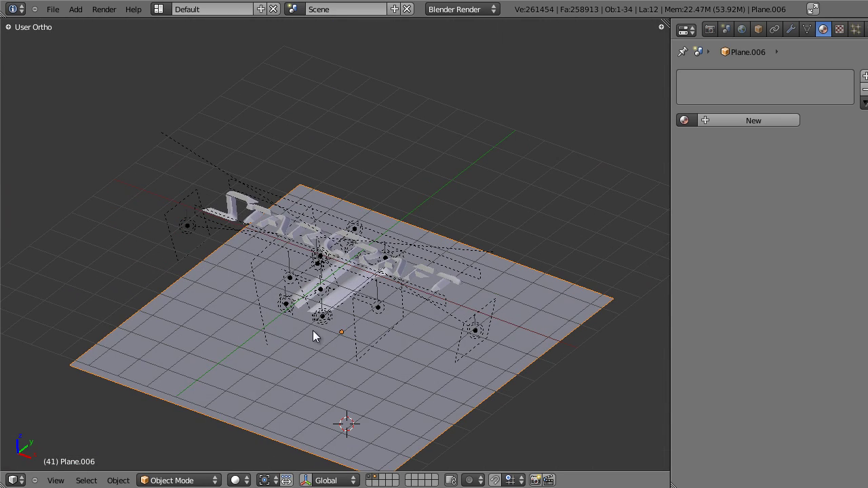
# Examine the plane's placement behind the logo from angled, top and camera views
pyautogui.rightClick(319, 293)
pyautogui.rightClick(317, 295)
pyautogui.rightClick(317, 294)
pyautogui.moveTo(317, 295); pyautogui.dragTo(364, 255, button='middle')
pyautogui.rightClick(355, 253)
pyautogui.press('KP_7')
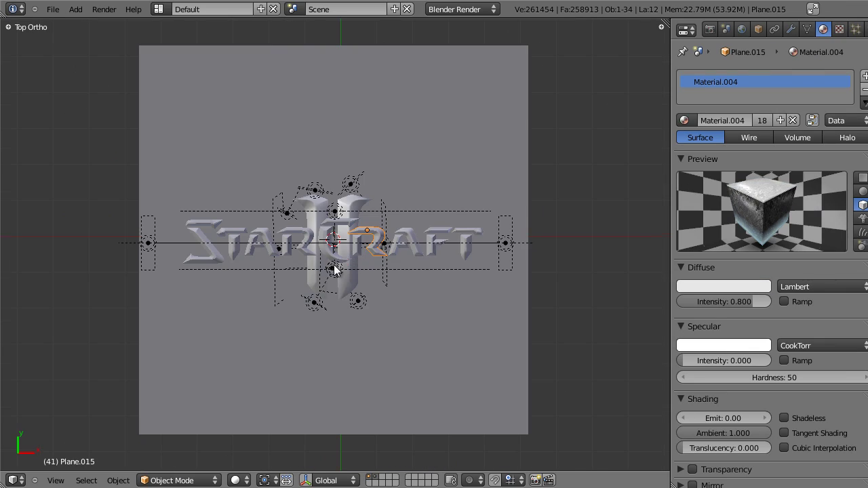
pyautogui.press('KP_0')
pyautogui.scroll(3, 389, 259)
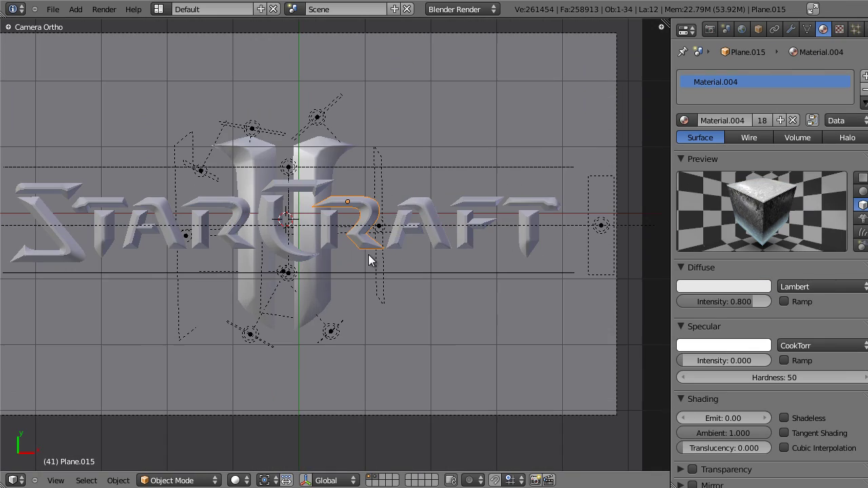
pyautogui.scroll(-3, 495, 264)
# Select the background plane and give it a new material
pyautogui.rightClick(432, 179)
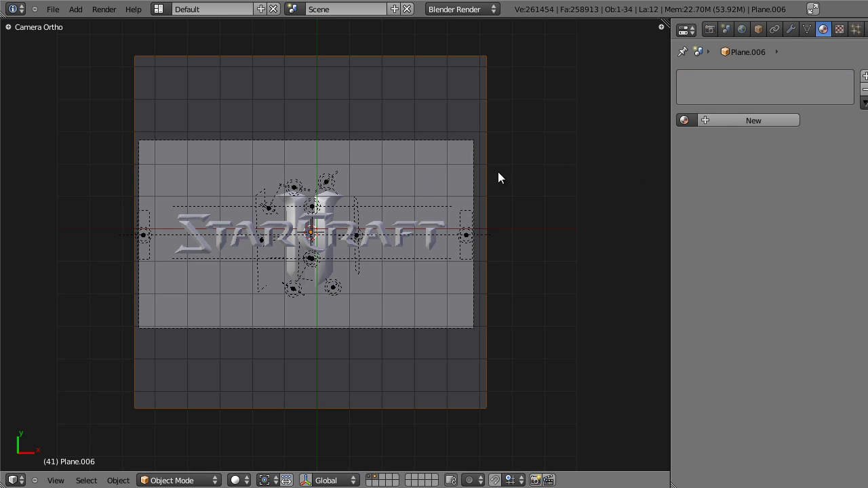
pyautogui.click(737, 120)
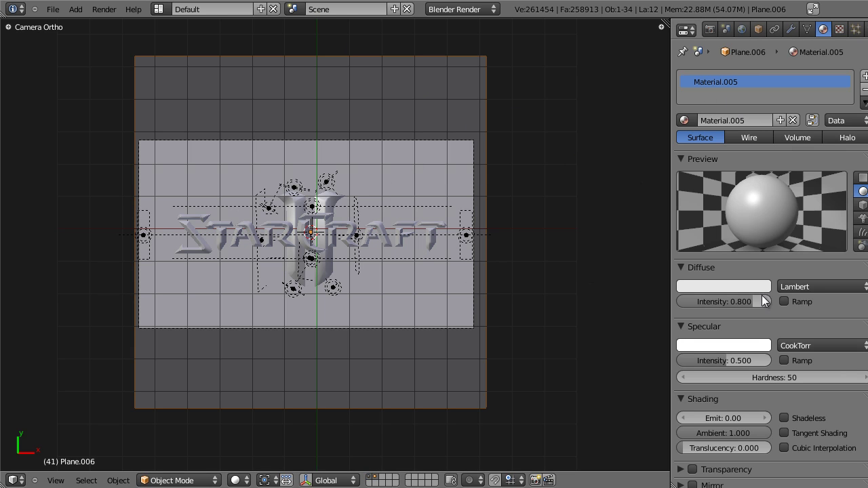
# Set the background plane material's diffuse colour to black and its specular intensity to 0
pyautogui.click(741, 286)
pyautogui.click(745, 286)
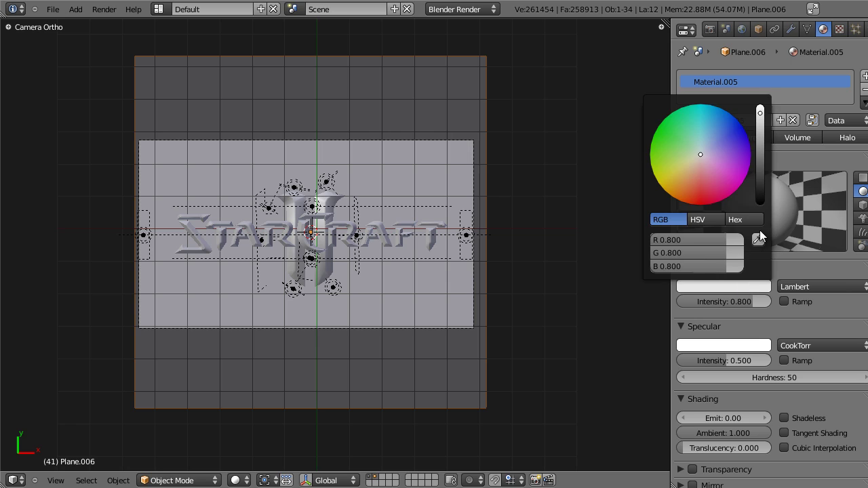
pyautogui.click(759, 230)
pyautogui.moveTo(737, 359); pyautogui.dragTo(685, 359)
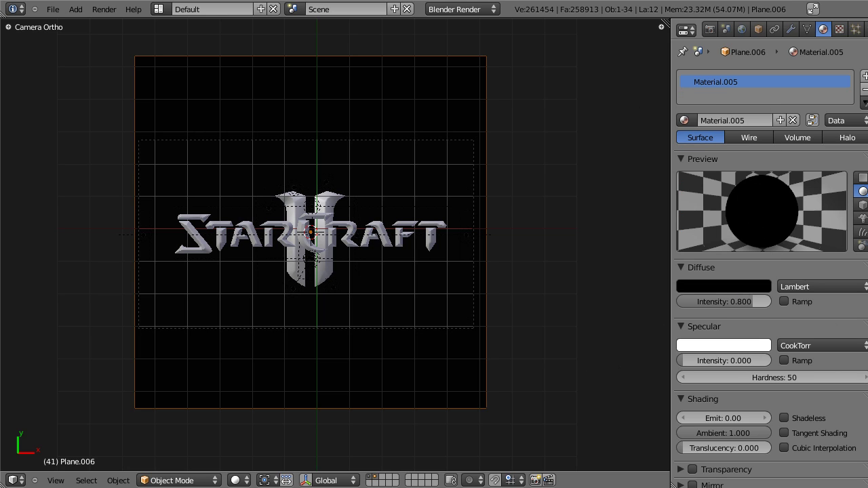
# Add a new Distorted Noise texture to the background plane's material
pyautogui.click(839, 29)
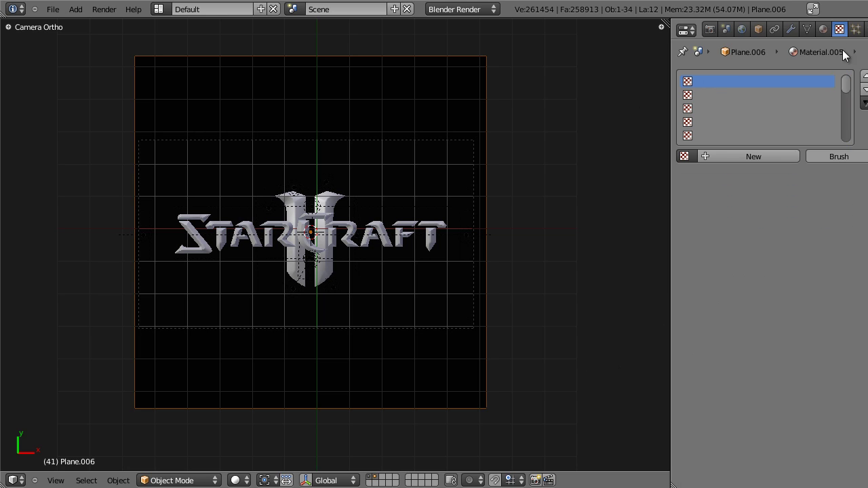
pyautogui.click(751, 156)
pyautogui.click(780, 174)
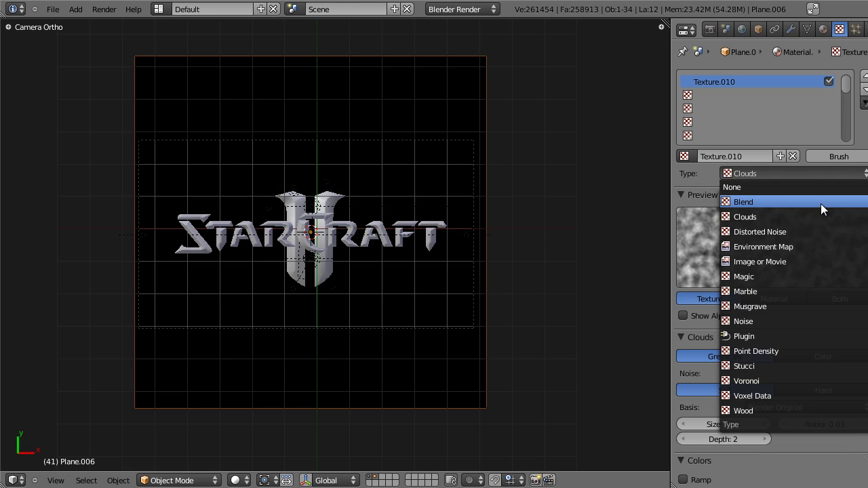
pyautogui.click(760, 232)
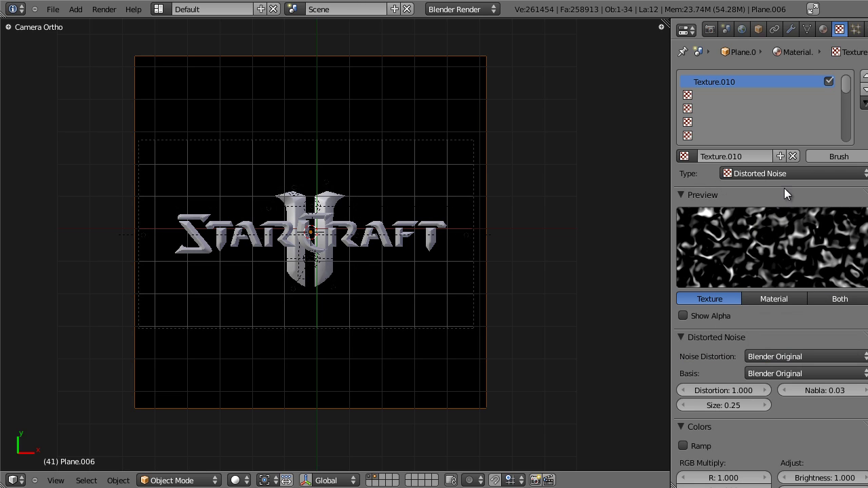
# Set the texture's noise basis to Voronoi F1 and its noise distortion to Improved Perlin
pyautogui.click(782, 374)
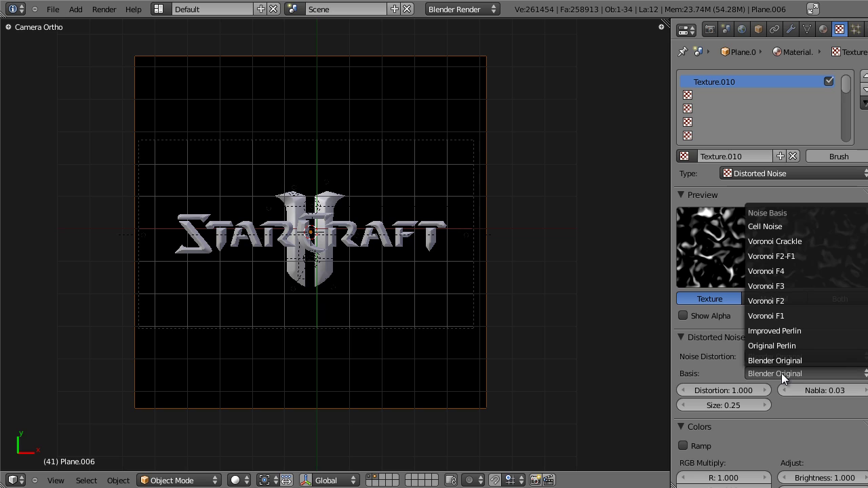
pyautogui.click(785, 314)
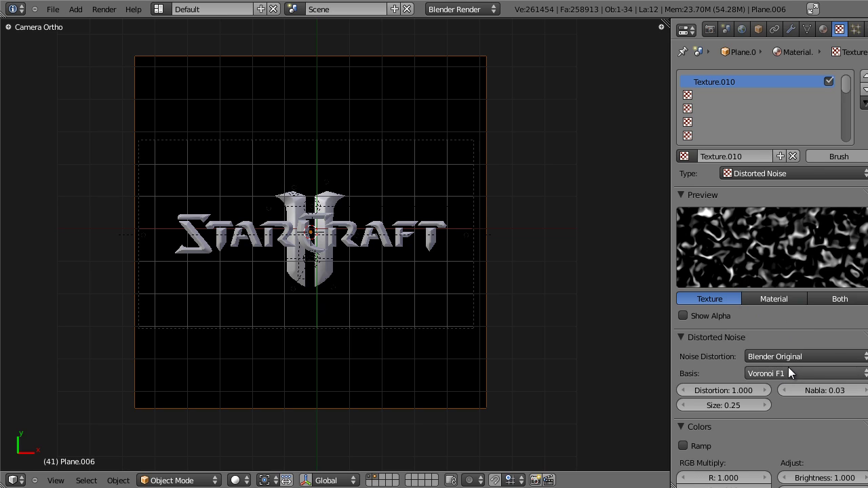
pyautogui.click(785, 356)
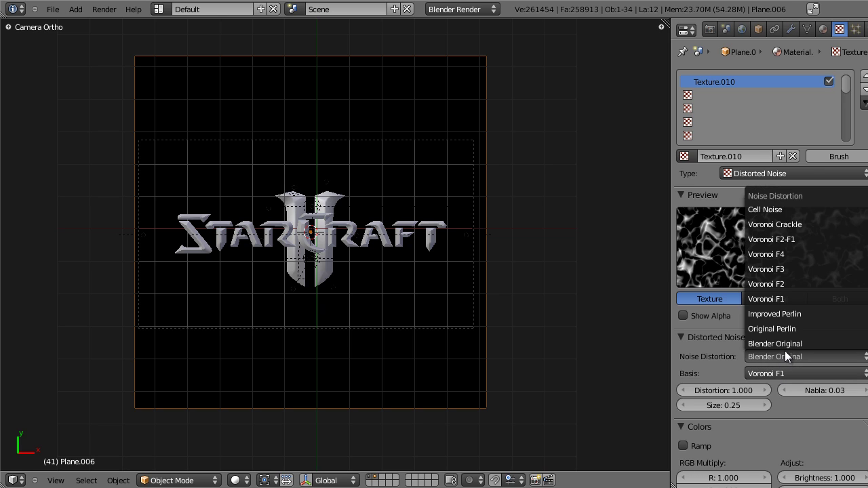
pyautogui.click(805, 313)
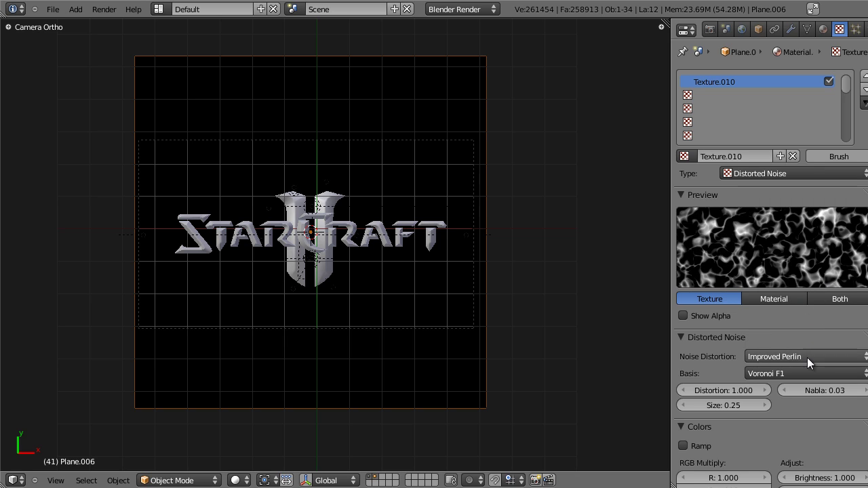
# Raise the Distorted Noise texture's distortion amount to 1.7
pyautogui.click(764, 389)
pyautogui.click(765, 390)
pyautogui.click(765, 389)
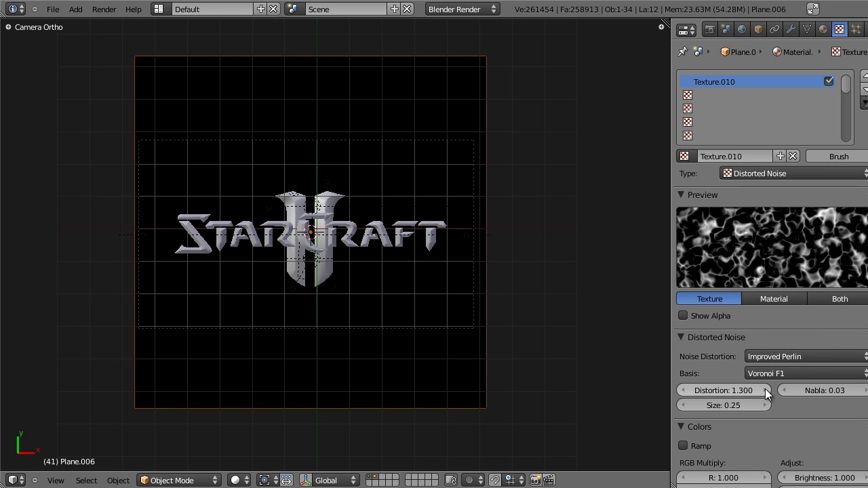
pyautogui.click(765, 389)
pyautogui.click(765, 389)
pyautogui.click(765, 389)
pyautogui.click(765, 389)
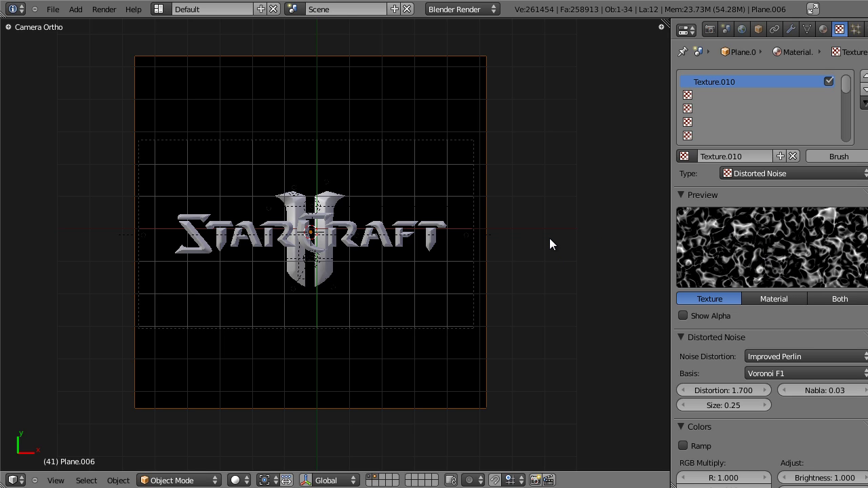
# Examine the blue smoke around the II on the reference image in top view
pyautogui.press('z')
pyautogui.press('KP_7')
pyautogui.scroll(5, 550, 244)
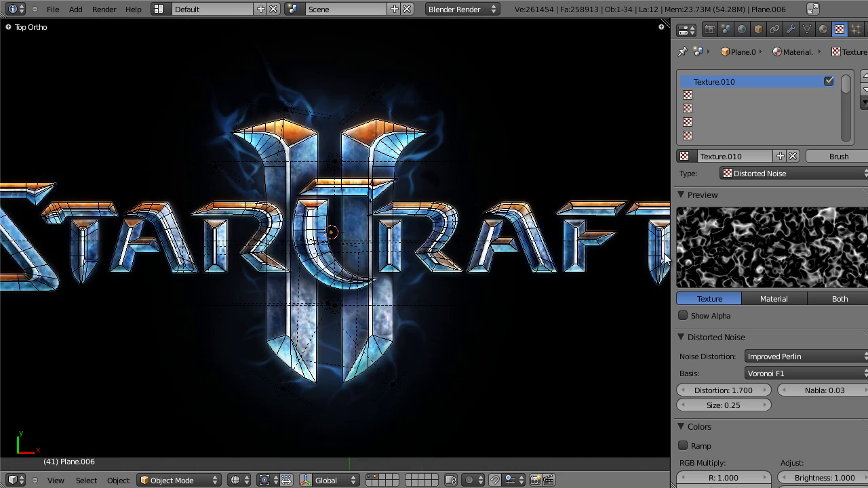
pyautogui.scroll(6, 438, 176)
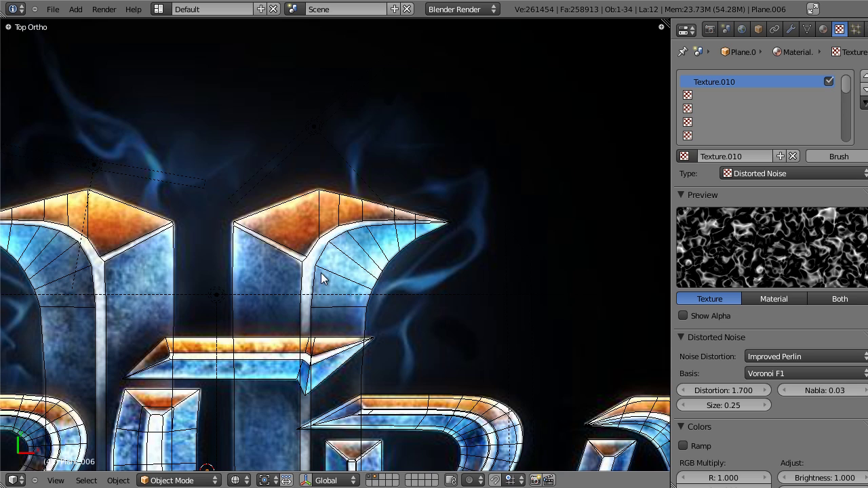
pyautogui.scroll(-5, 407, 333)
pyautogui.keyDown('shift'); pyautogui.moveTo(377, 367); pyautogui.dragTo(407, 270, button='middle'); pyautogui.keyUp('shift')
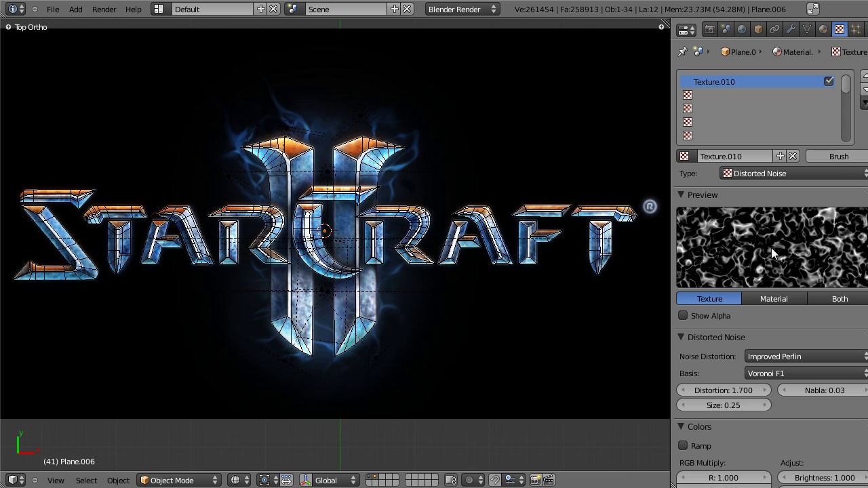
# Set the Distorted Noise texture's size to 0.06
pyautogui.scroll(-3, 810, 350)
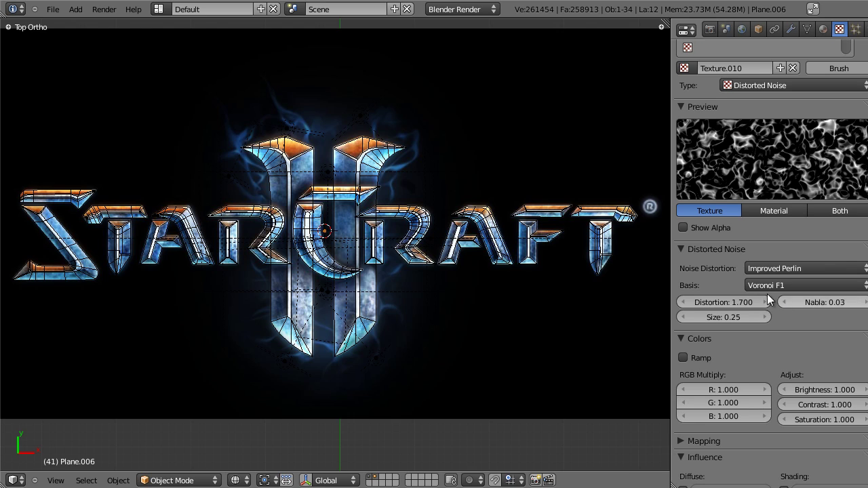
pyautogui.click(687, 317)
pyautogui.write('.0')
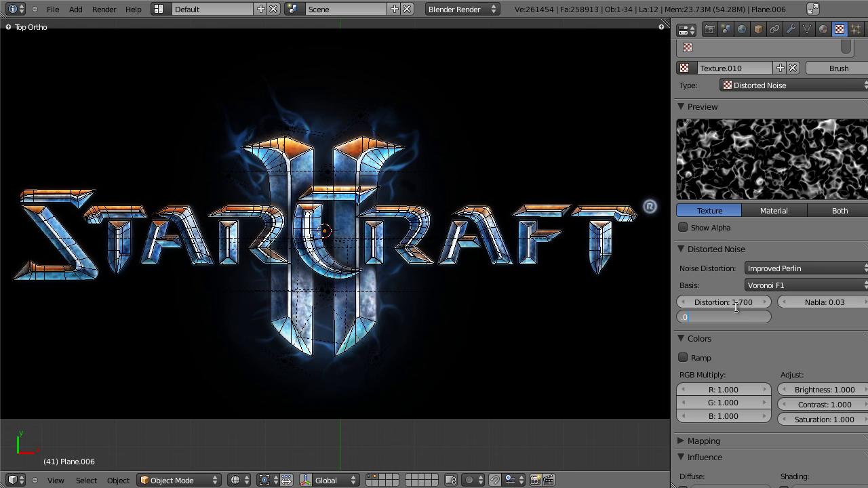
pyautogui.press('Return')
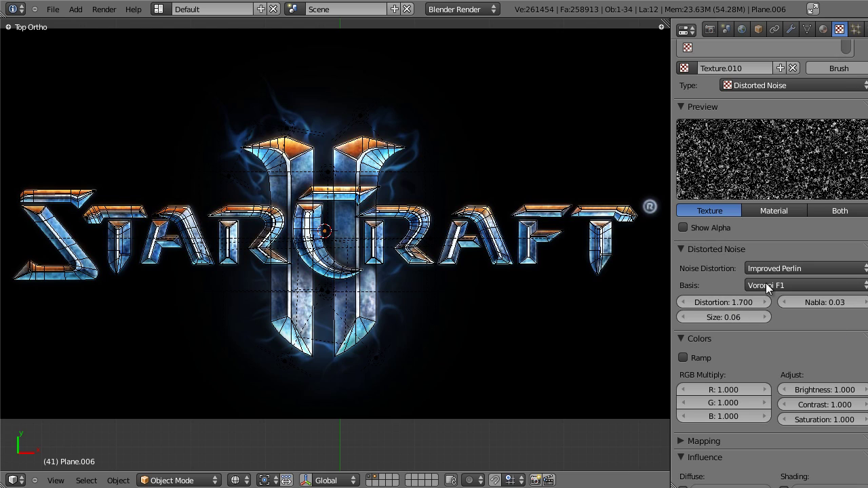
# Lower the noise texture's brightness to 0.8
pyautogui.scroll(-5, 753, 258)
pyautogui.click(685, 205)
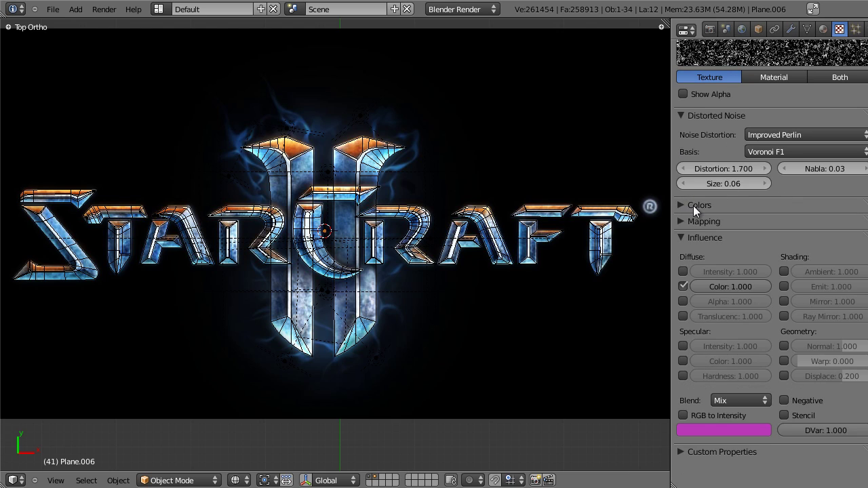
pyautogui.click(692, 205)
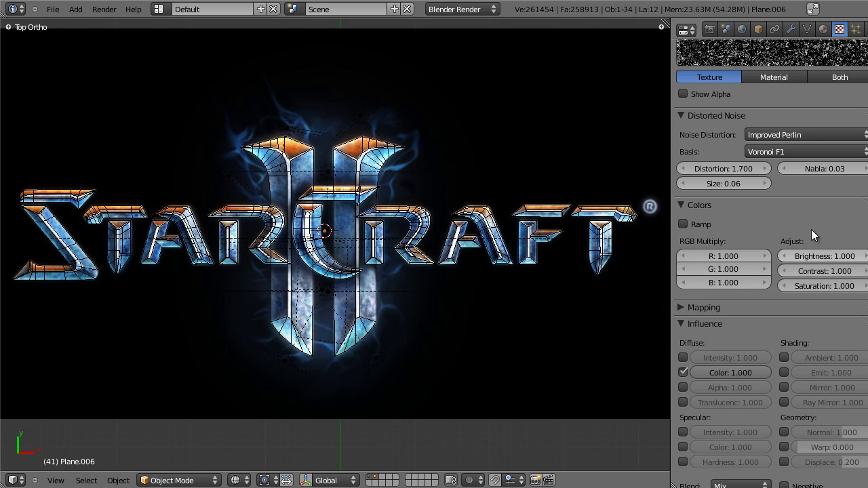
pyautogui.scroll(4, 794, 305)
pyautogui.click(786, 369)
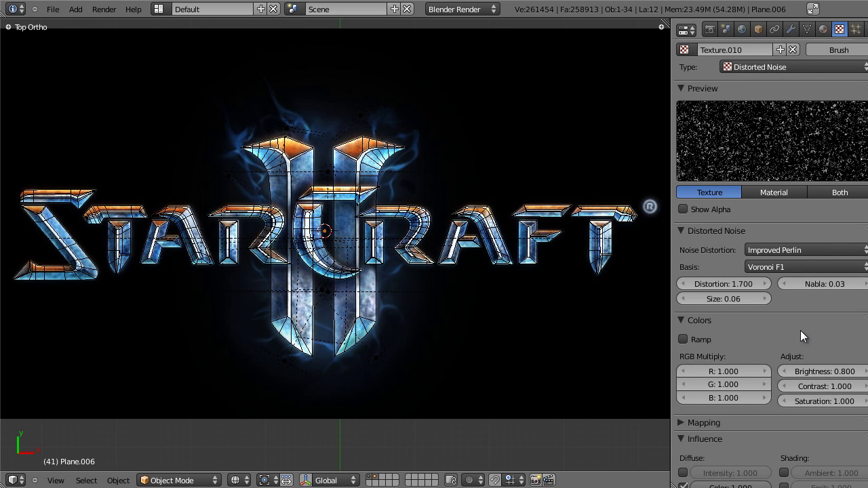
pyautogui.scroll(2, 774, 176)
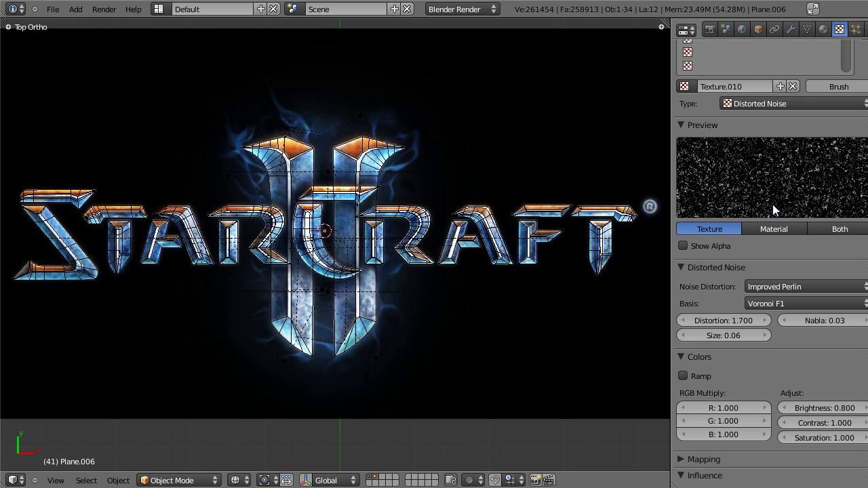
# Set the noise texture's contrast to 1.6
pyautogui.scroll(-5, 793, 348)
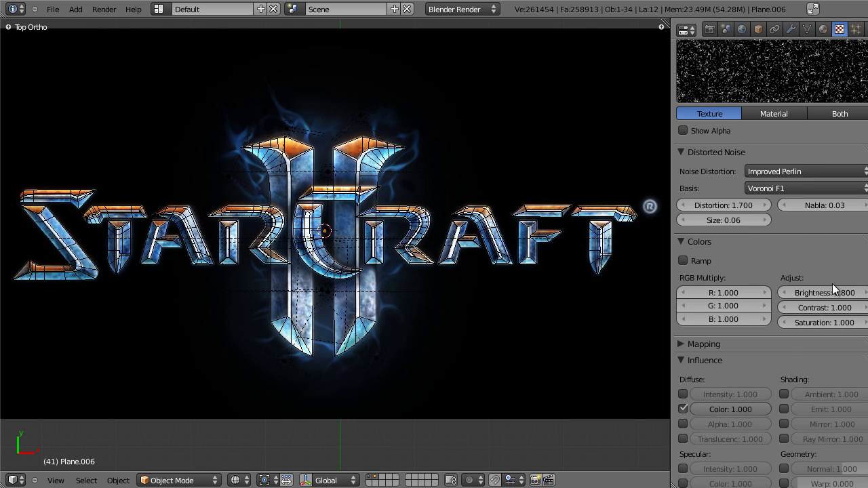
pyautogui.click(816, 307)
pyautogui.press('BackSpace')
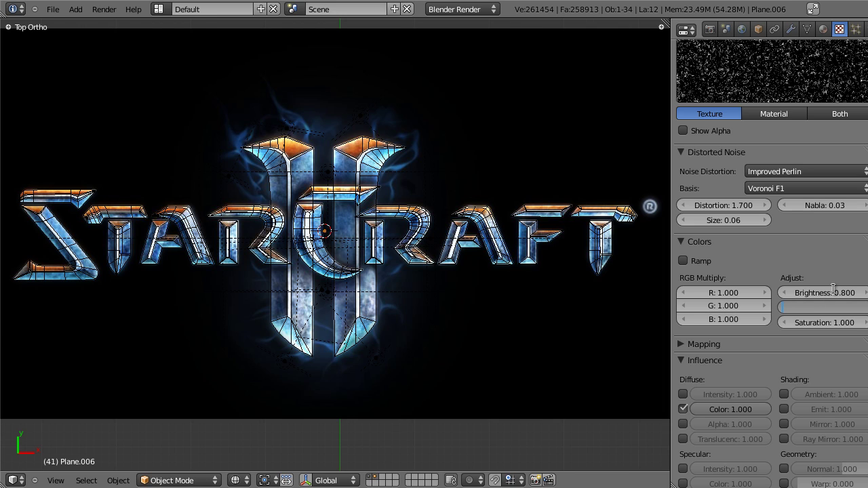
pyautogui.write('1.6')
pyautogui.press('Return')
pyautogui.scroll(3, 807, 224)
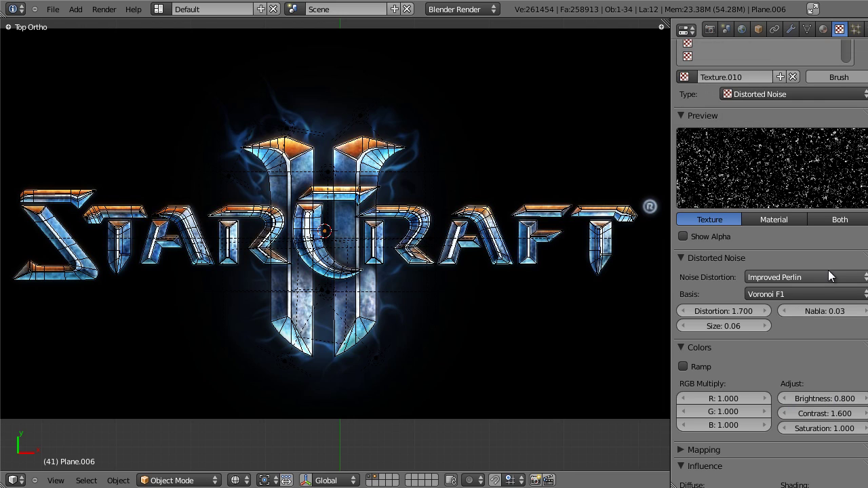
pyautogui.scroll(-5, 841, 271)
pyautogui.scroll(8, 856, 272)
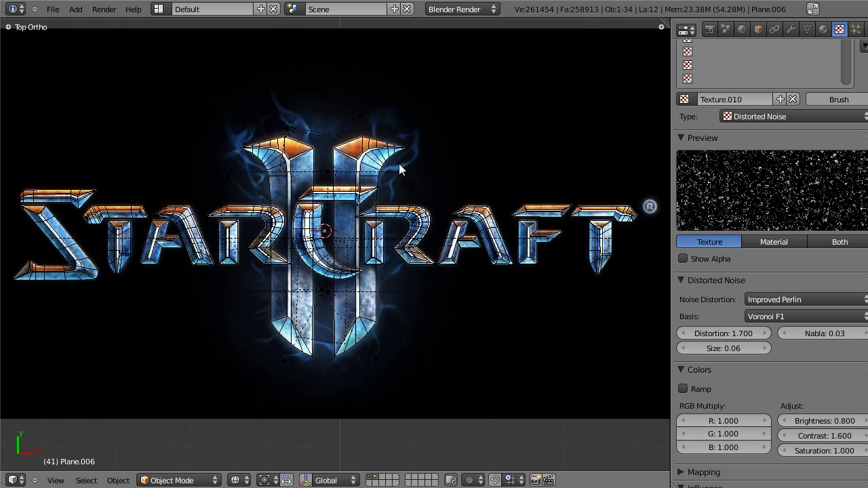
# Return to the wireframe camera view and make the noise texture influence the material's Emit with a value of 2
pyautogui.press('z')
pyautogui.press('KP_0')
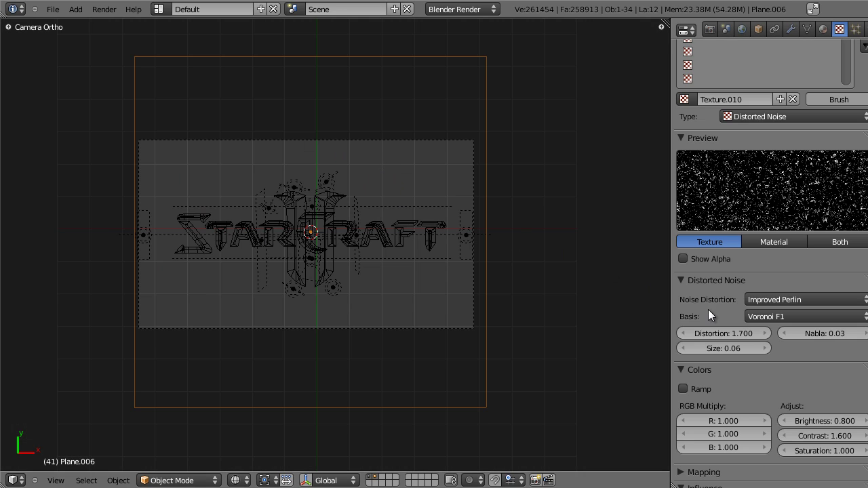
pyautogui.scroll(-8, 752, 310)
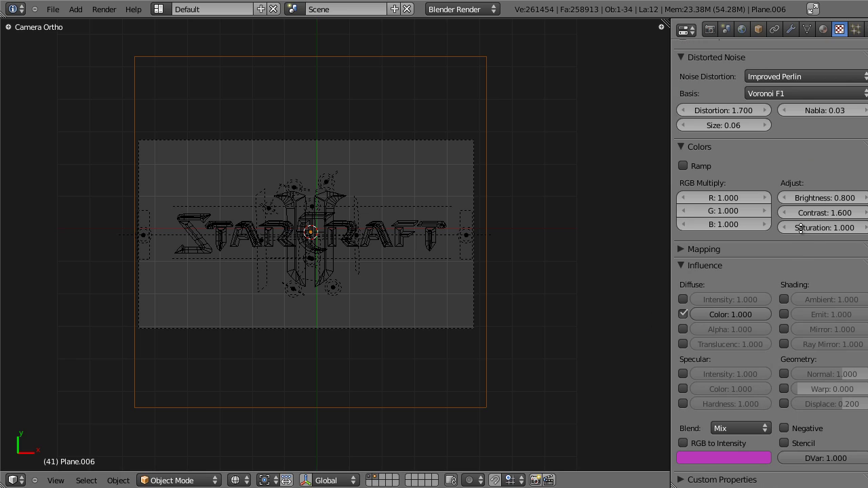
pyautogui.click(783, 314)
pyautogui.click(829, 318)
pyautogui.write('2')
pyautogui.press('Return')
pyautogui.scroll(4, 826, 339)
pyautogui.scroll(-4, 826, 343)
pyautogui.moveTo(826, 316)
pyautogui.mouseDown()
pyautogui.moveTo(794, 315)
pyautogui.moveTo(856, 315)
pyautogui.mouseUp()
pyautogui.click(837, 316)
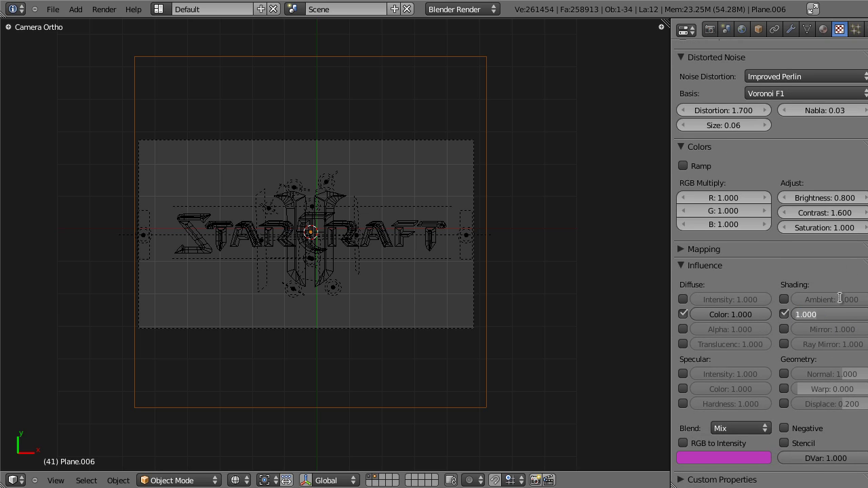
pyautogui.write('2')
pyautogui.press('Return')
pyautogui.scroll(4, 846, 308)
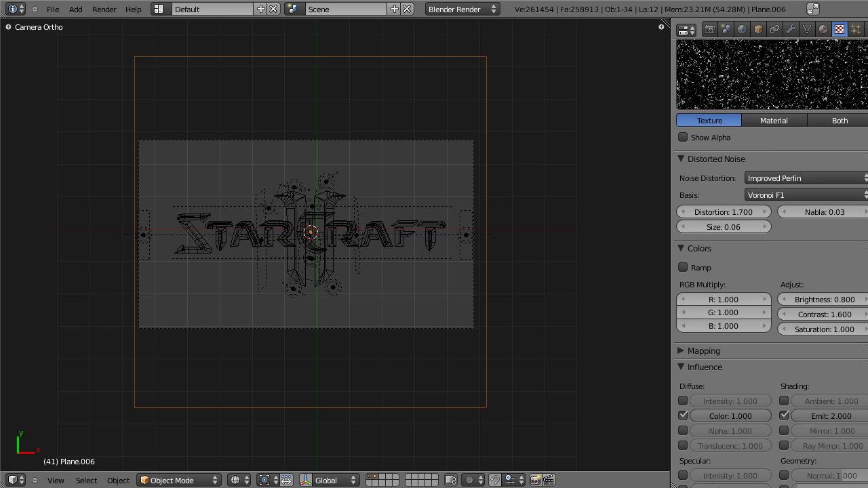
# Enable RGB to Intensity for the noise texture and choose a light blue texture colour
pyautogui.scroll(-4, 799, 343)
pyautogui.click(682, 443)
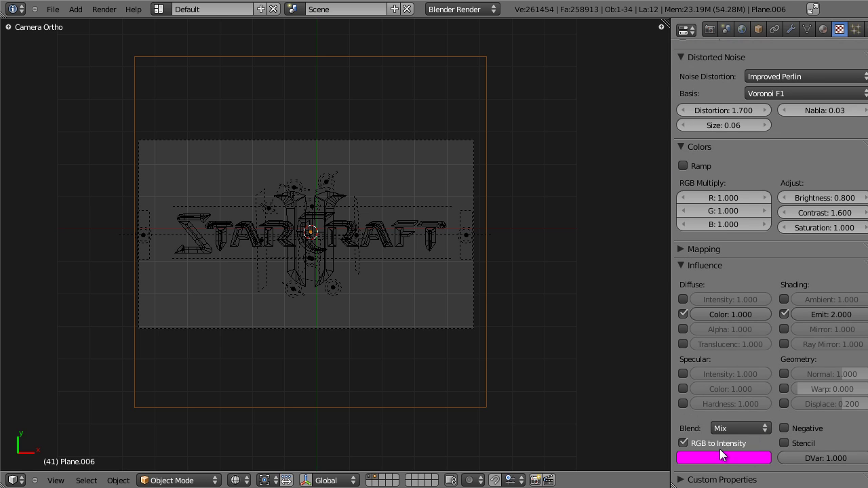
pyautogui.click(721, 457)
pyautogui.click(724, 458)
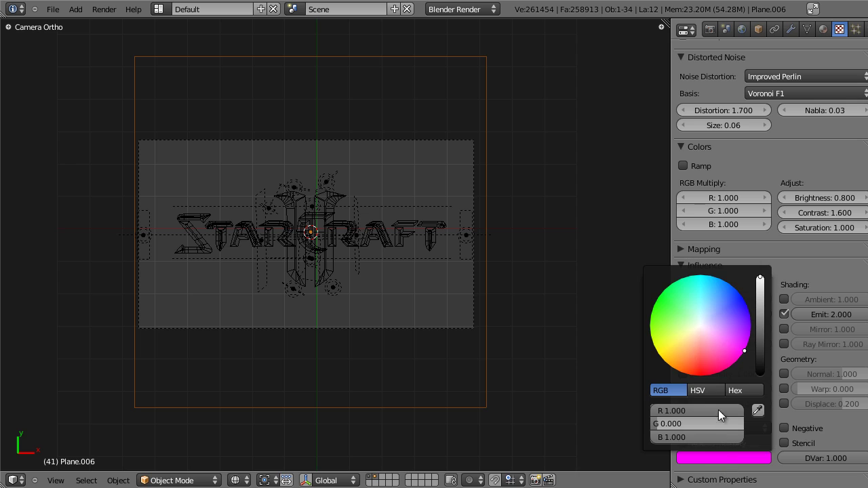
pyautogui.moveTo(722, 313); pyautogui.dragTo(721, 290)
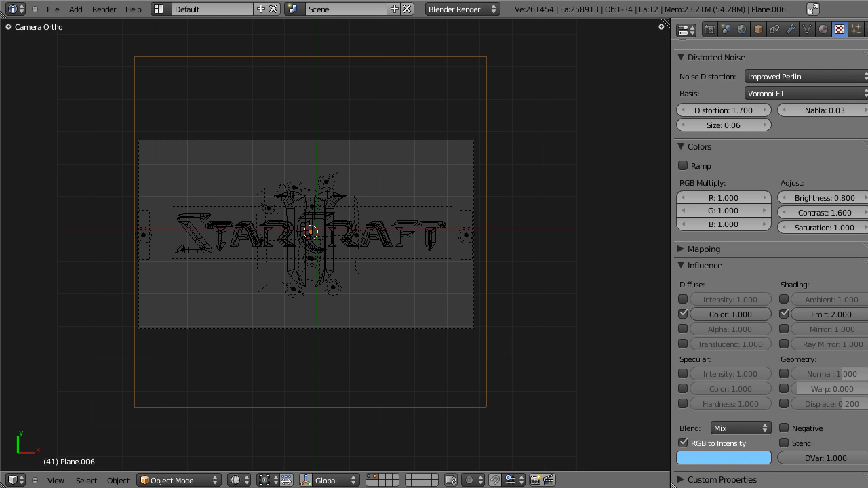
# Render the scene from the camera to check the blue noise background, and close the render
pyautogui.scroll(10, 771, 258)
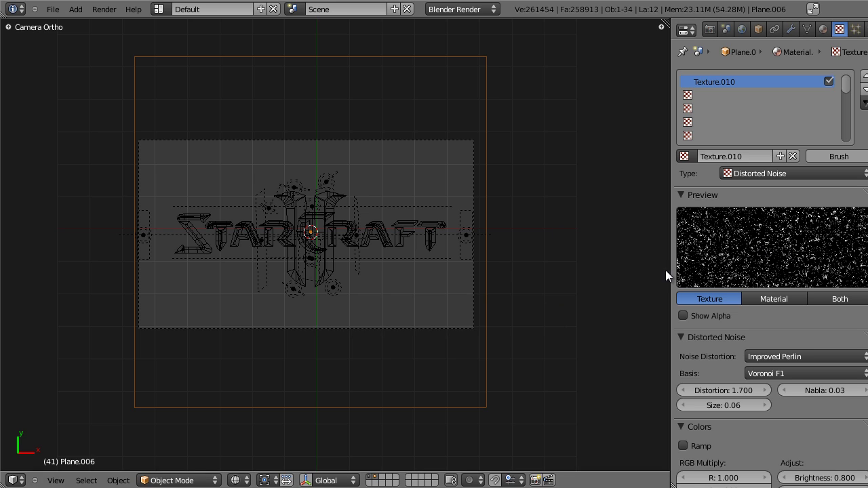
pyautogui.press('F12')
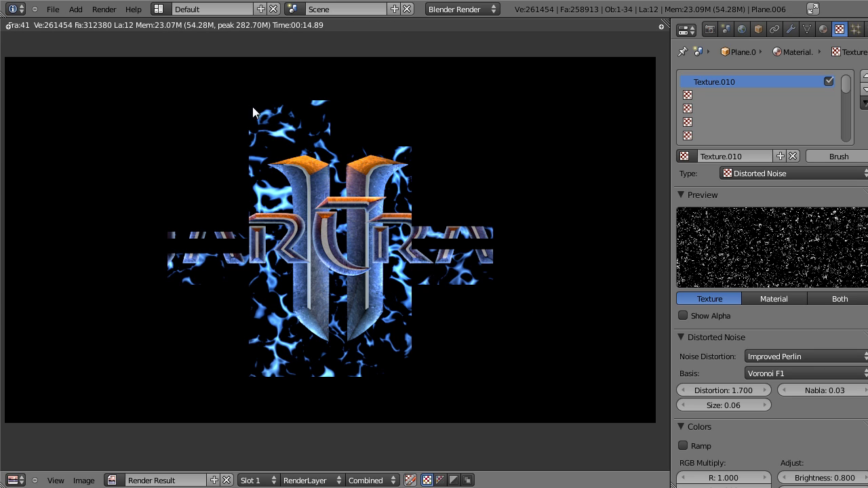
pyautogui.press('Escape')
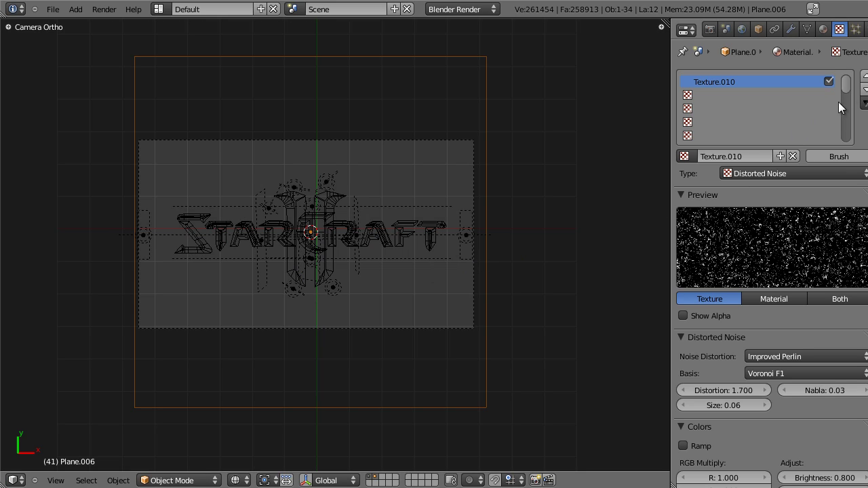
# Add a second texture to the background plane's material, move it above the noise texture, and set its type to Blend
pyautogui.click(738, 98)
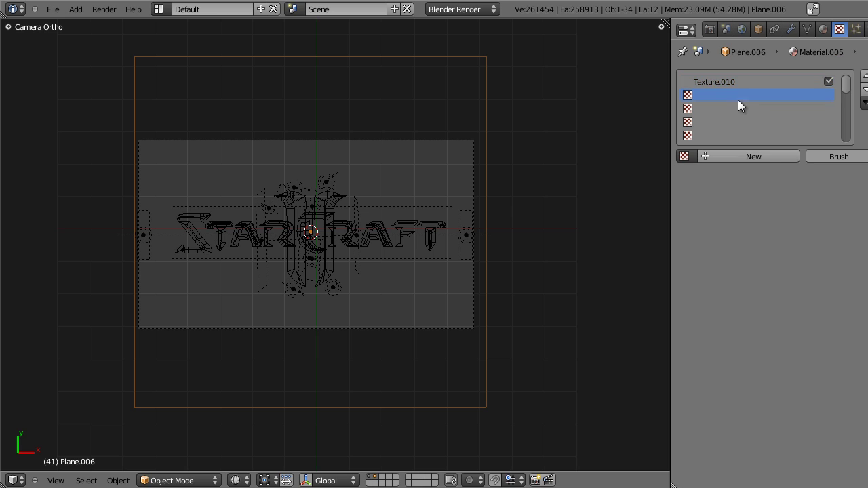
pyautogui.click(746, 161)
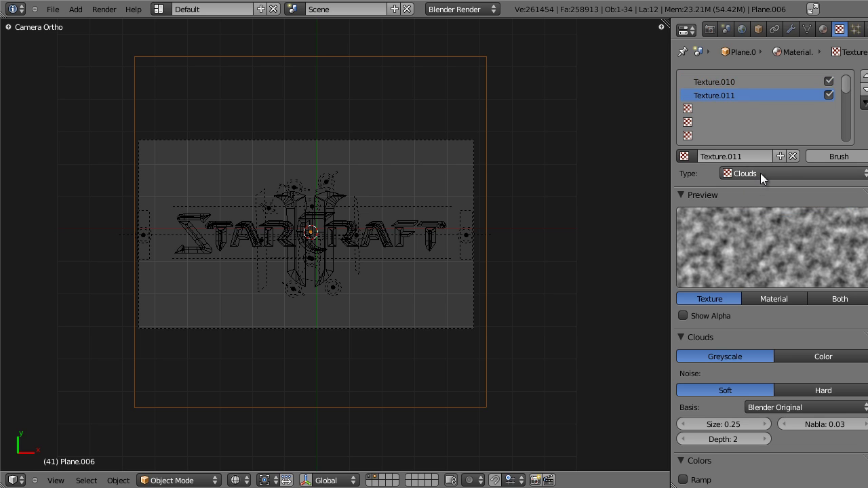
pyautogui.click(864, 76)
pyautogui.click(748, 95)
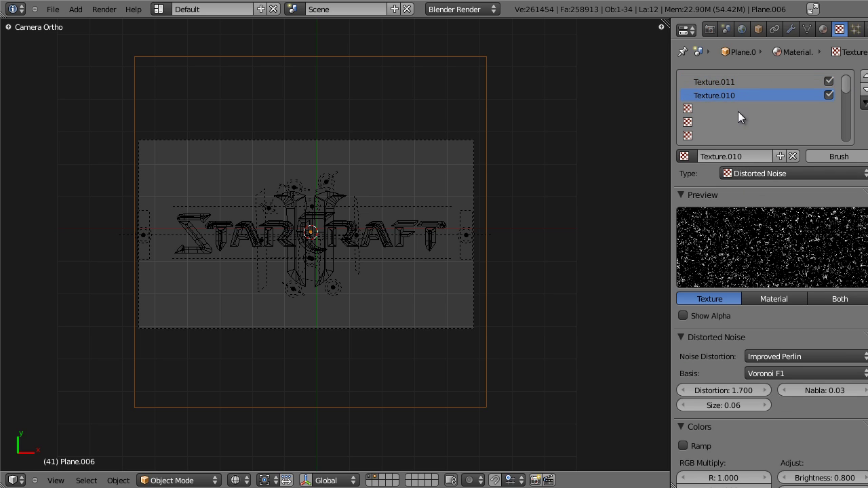
pyautogui.click(733, 83)
pyautogui.click(779, 174)
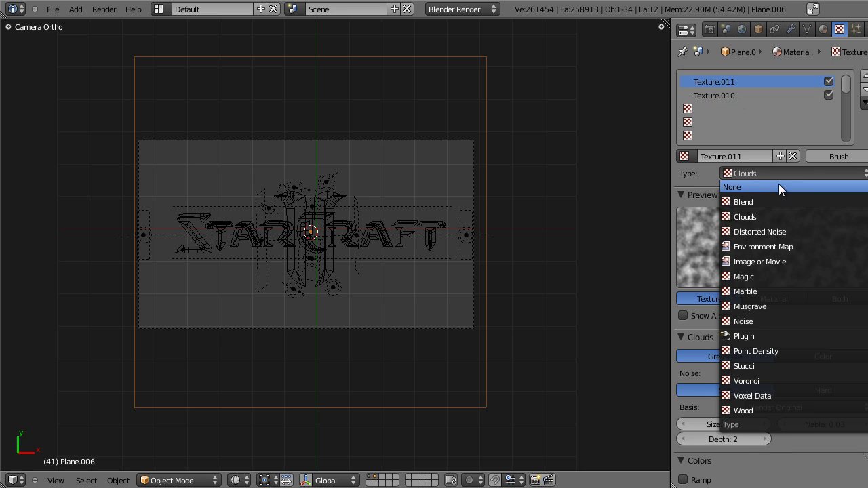
pyautogui.click(767, 200)
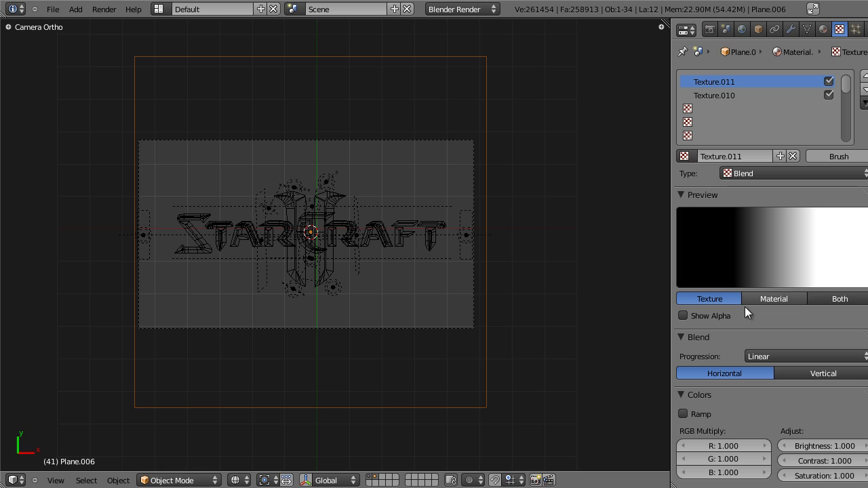
# Set the blend's progression to Quadratic sphere and preview both texture and material on a flat plane
pyautogui.click(839, 299)
pyautogui.click(790, 298)
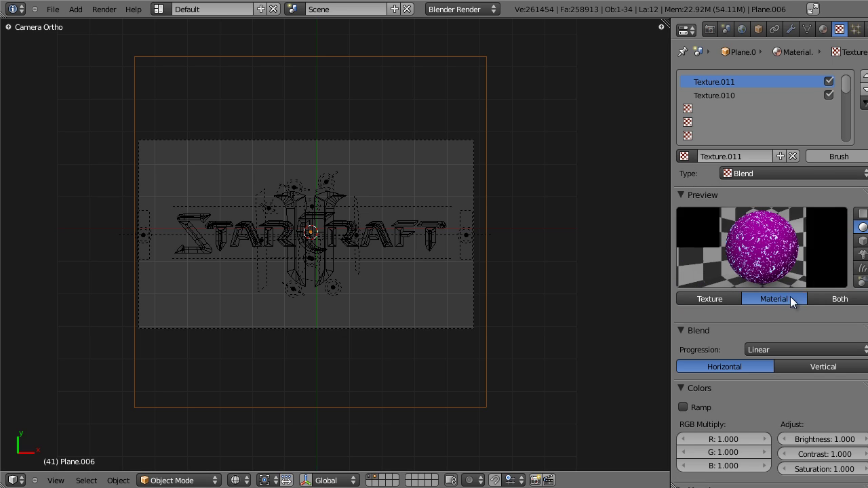
pyautogui.click(828, 297)
pyautogui.scroll(-3, 780, 272)
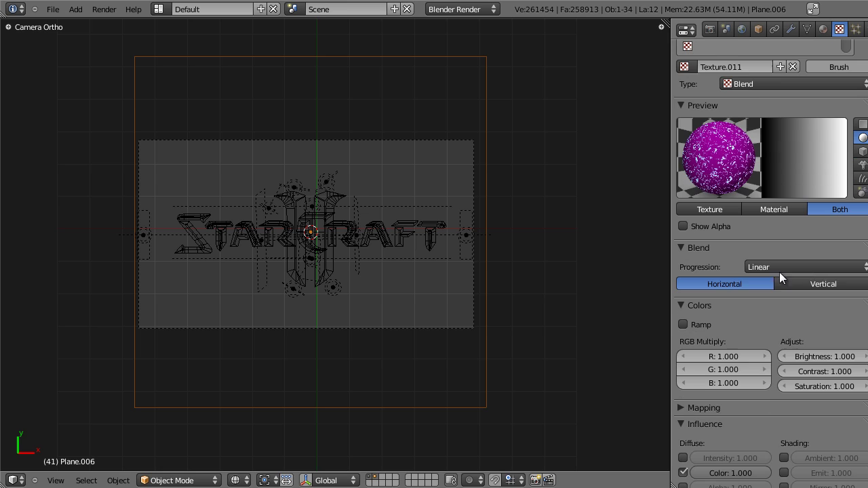
pyautogui.click(787, 267)
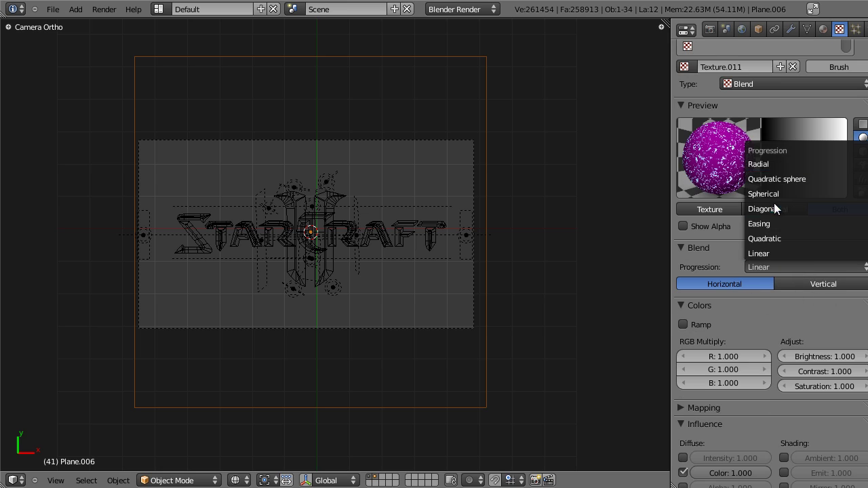
pyautogui.click(758, 268)
pyautogui.click(787, 179)
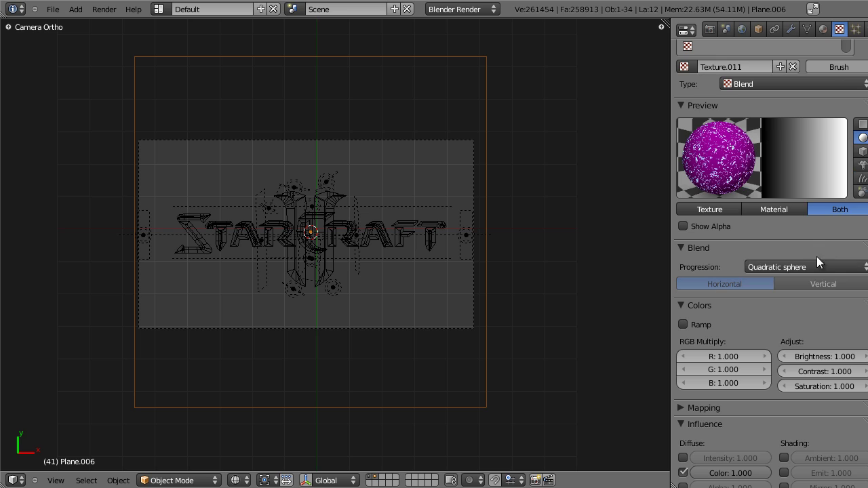
pyautogui.click(862, 124)
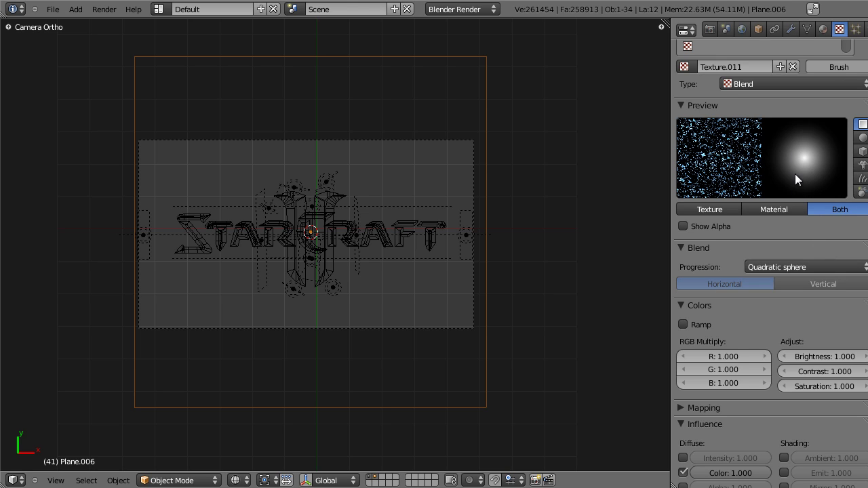
# Turn off the blend texture's diffuse Color influence and enable Stencil so it masks the noise texture
pyautogui.scroll(-6, 813, 203)
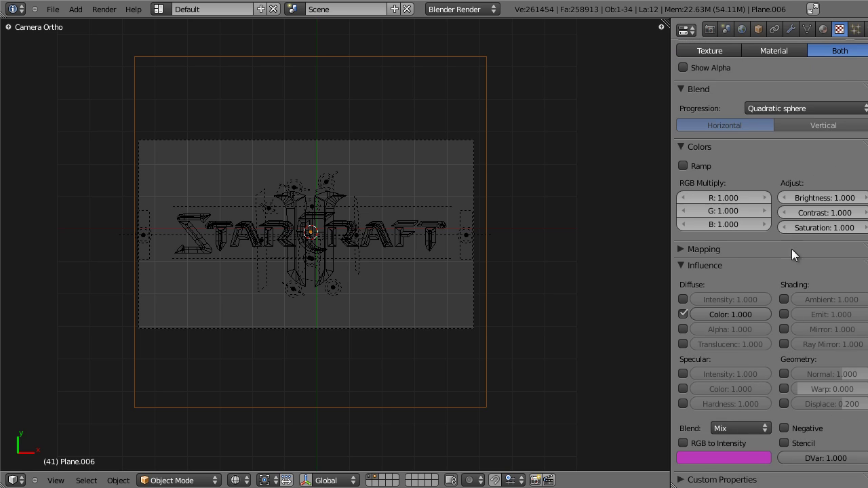
pyautogui.click(683, 314)
pyautogui.scroll(9, 805, 306)
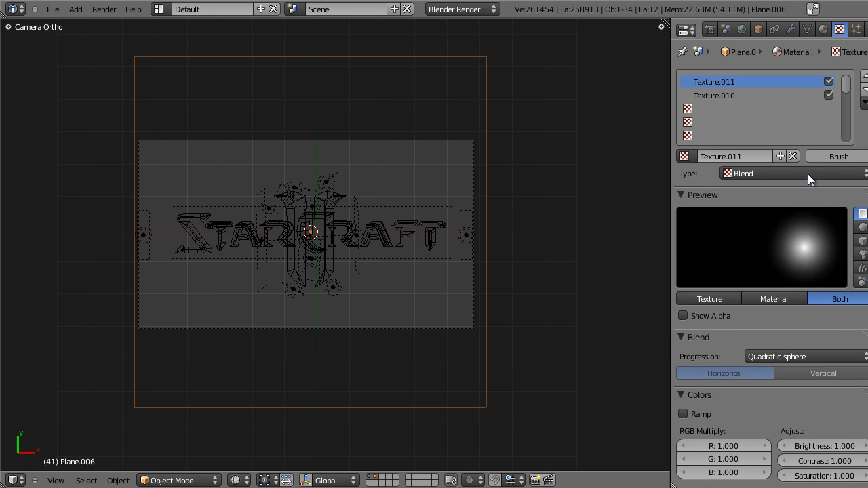
pyautogui.scroll(-9, 737, 265)
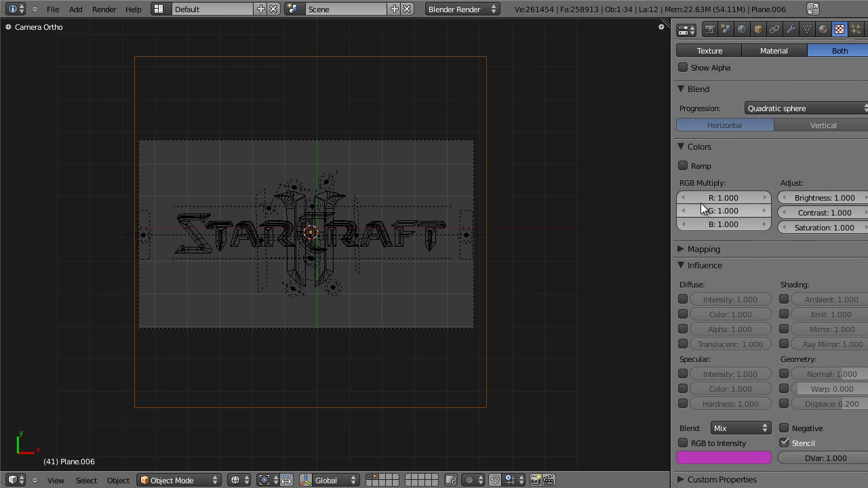
pyautogui.click(679, 250)
pyautogui.click(680, 250)
pyautogui.click(682, 266)
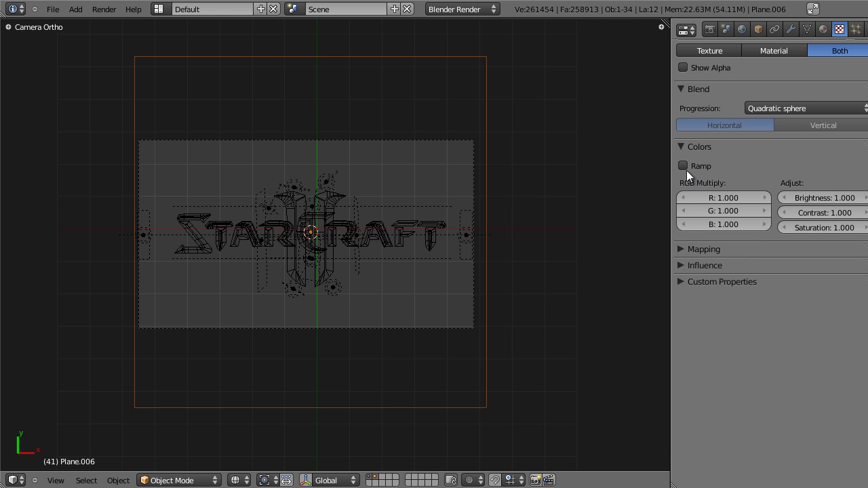
# Enable a colour ramp on the blend texture and shift its black stop to position 0.570
pyautogui.click(683, 166)
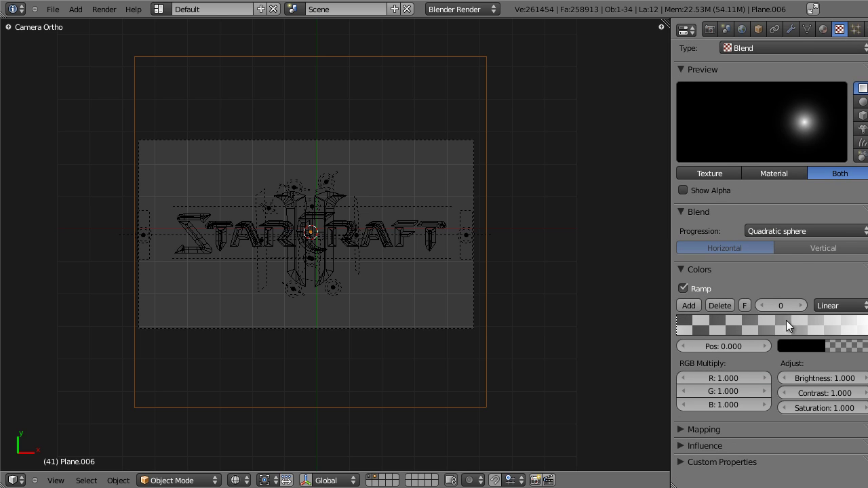
pyautogui.moveTo(677, 325); pyautogui.dragTo(793, 330)
pyautogui.scroll(2, 808, 360)
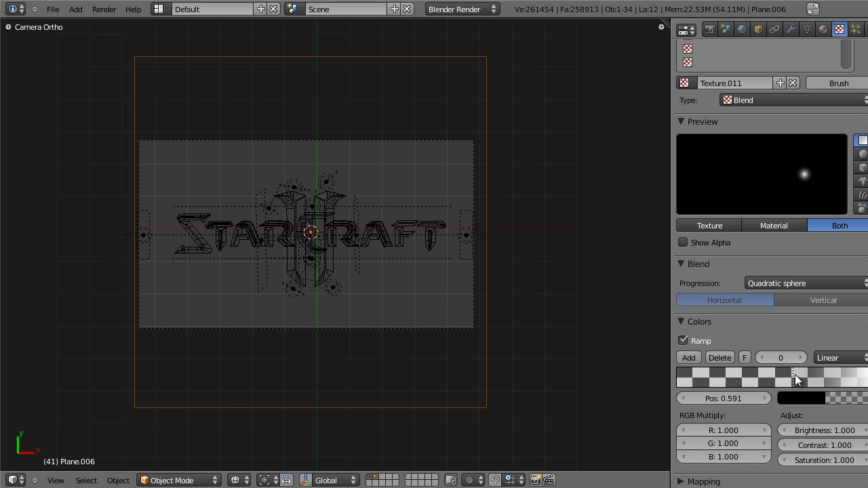
pyautogui.moveTo(795, 374); pyautogui.dragTo(678, 384)
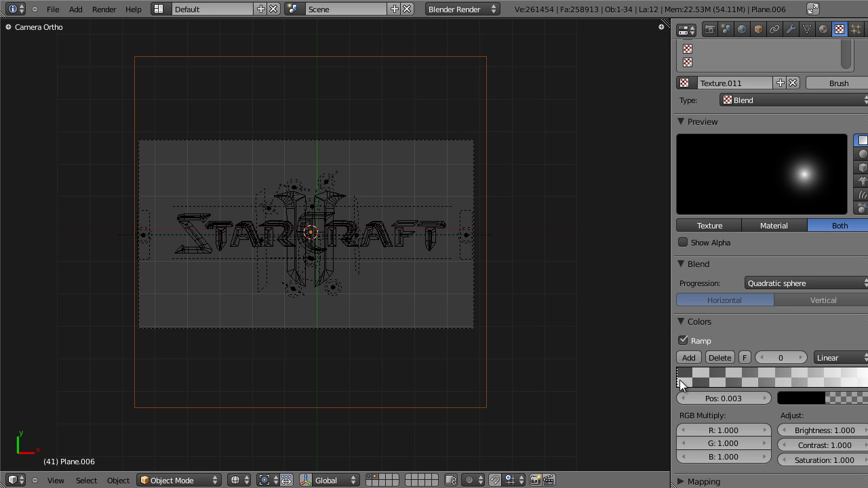
pyautogui.moveTo(679, 380); pyautogui.dragTo(790, 377)
pyautogui.scroll(4, 416, 266)
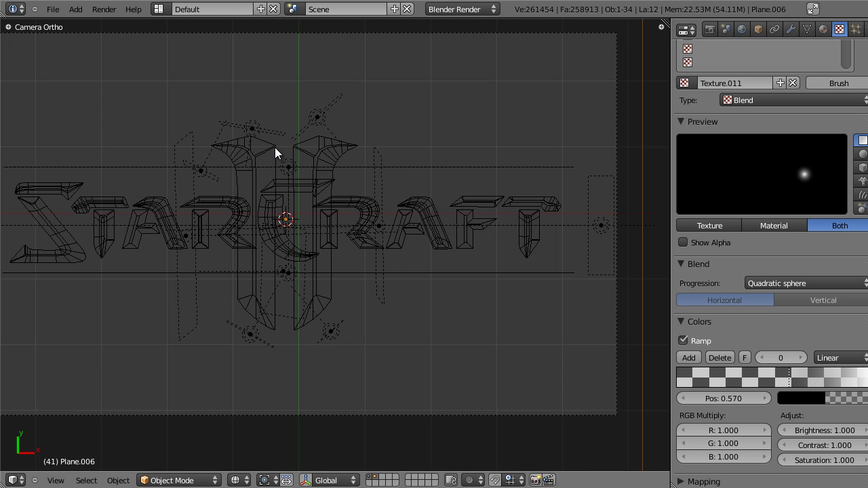
# Save the project file and collapse the blend texture's Colors settings
pyautogui.hotkey('shift', 'z')
pyautogui.hotkey('shift', 'z')
pyautogui.hotkey('ctrl', 's')
pyautogui.click(437, 305)
pyautogui.scroll(-2, 703, 325)
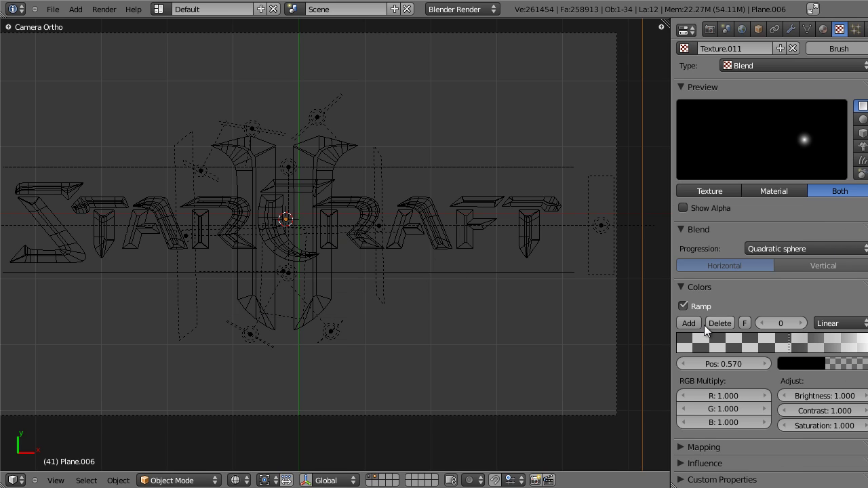
pyautogui.click(678, 286)
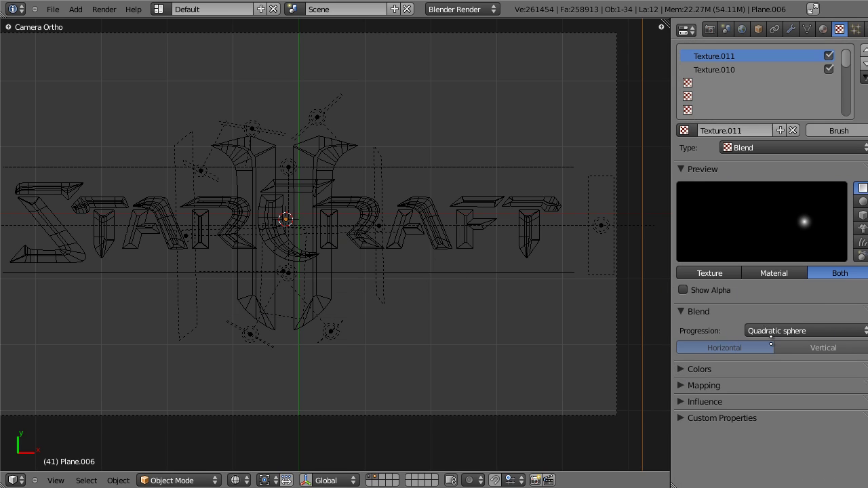
pyautogui.hotkey('ctrl', 's')
pyautogui.click(356, 179)
# Test-render the masked background and move the blend ramp's black stop to position 0.622
pyautogui.press('F12')
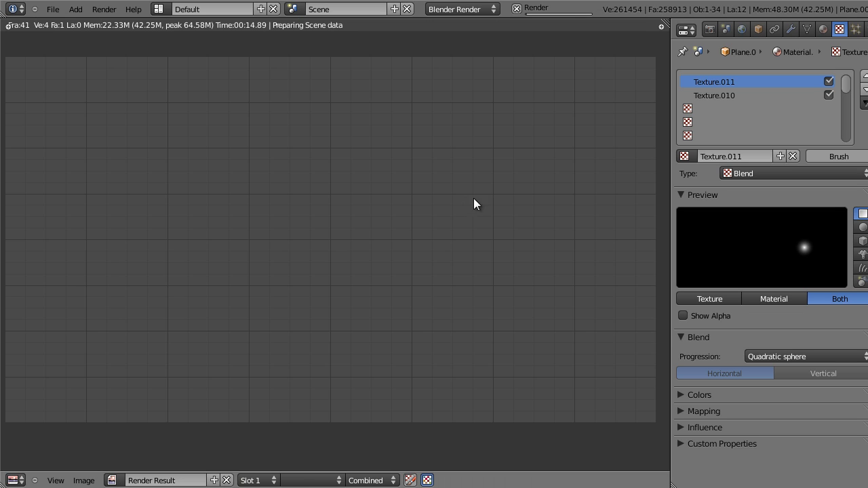
pyautogui.scroll(-2, 487, 201)
pyautogui.scroll(1, 488, 184)
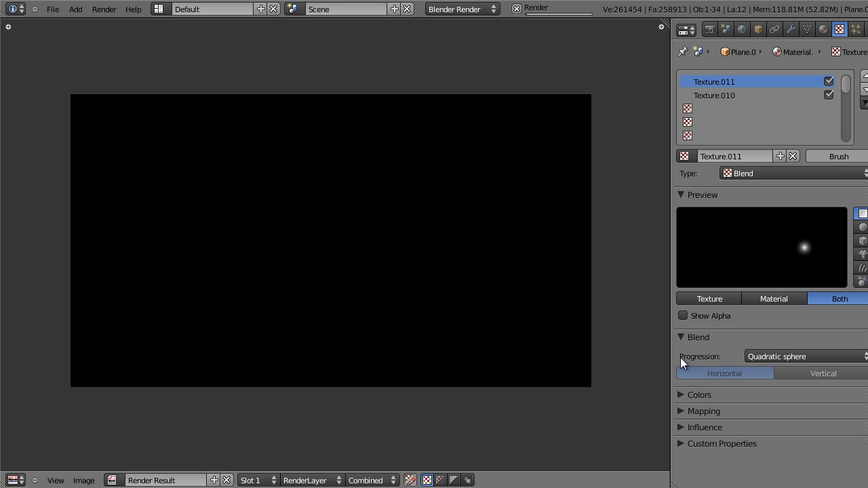
pyautogui.click(685, 395)
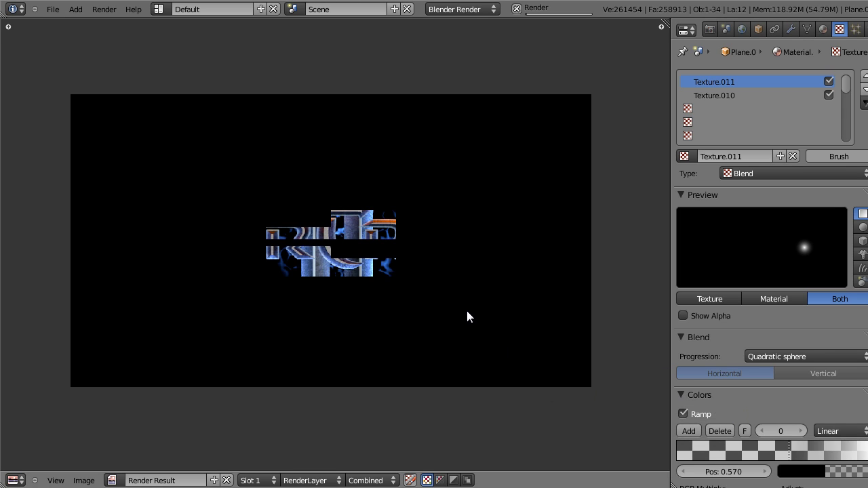
pyautogui.press('Escape')
pyautogui.moveTo(789, 451); pyautogui.dragTo(800, 451)
# Stretch the background plane along the global Y axis by a factor of about 1.3
pyautogui.scroll(-3, 472, 355)
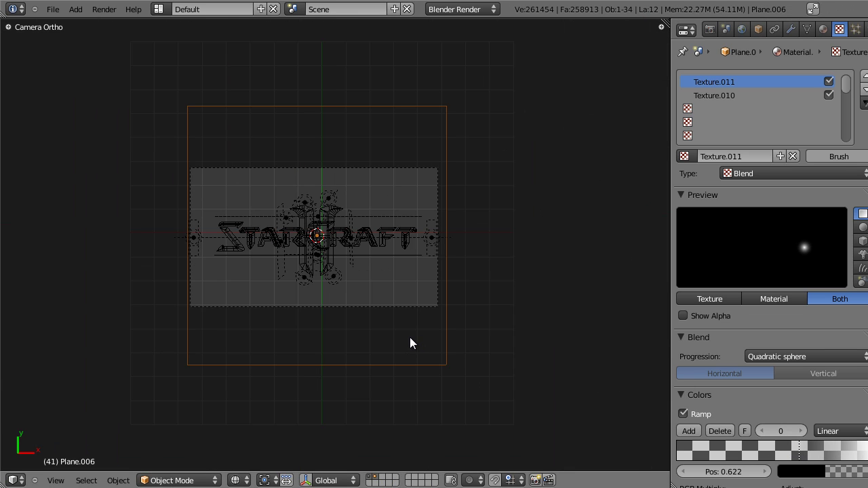
pyautogui.press('s')
pyautogui.press('y')
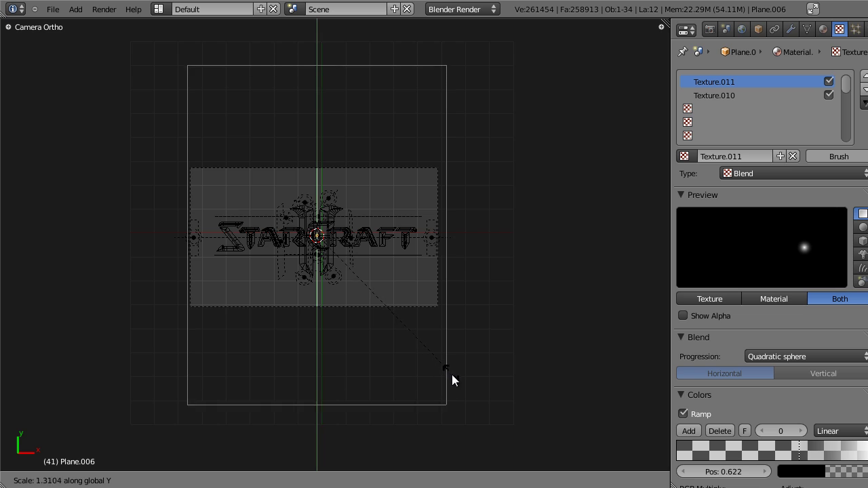
pyautogui.click(453, 375)
pyautogui.moveTo(350, 107); pyautogui.dragTo(354, 300, button='middle')
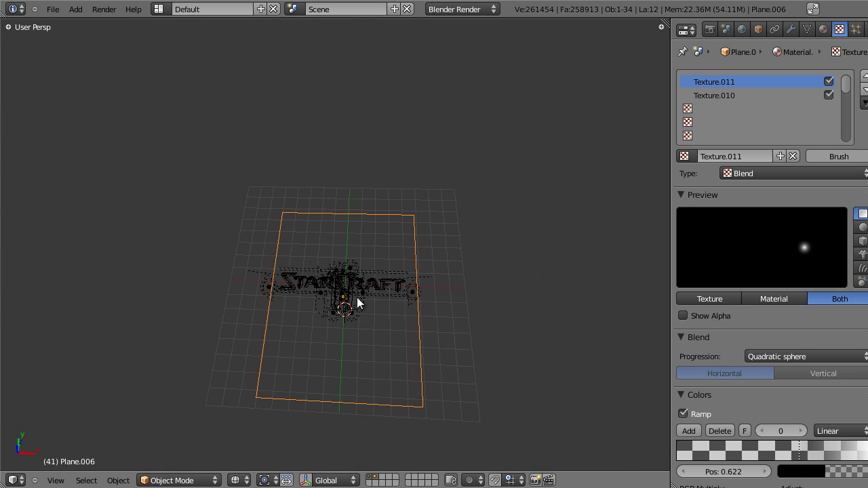
pyautogui.press('s')
pyautogui.press('y')
pyautogui.rightClick(369, 305)
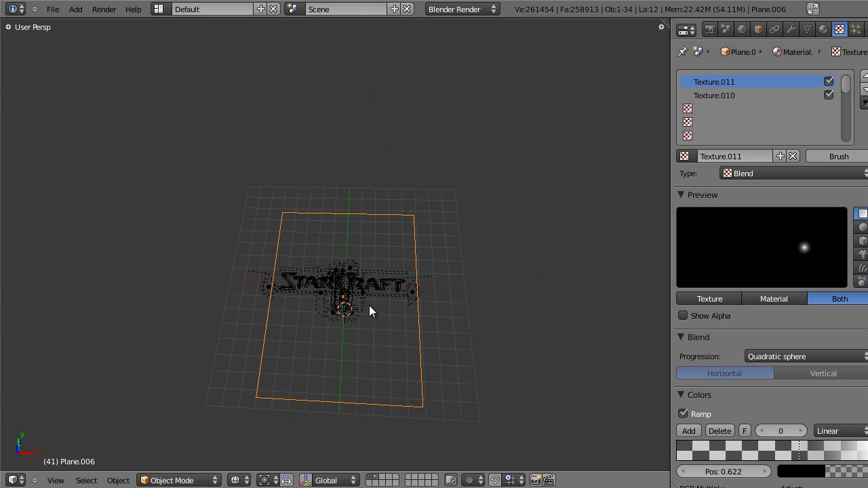
# Adjust the background plane's Y scale once more and return to the camera view
pyautogui.press('s')
pyautogui.press('y')
pyautogui.click(410, 323)
pyautogui.press('KP_0')
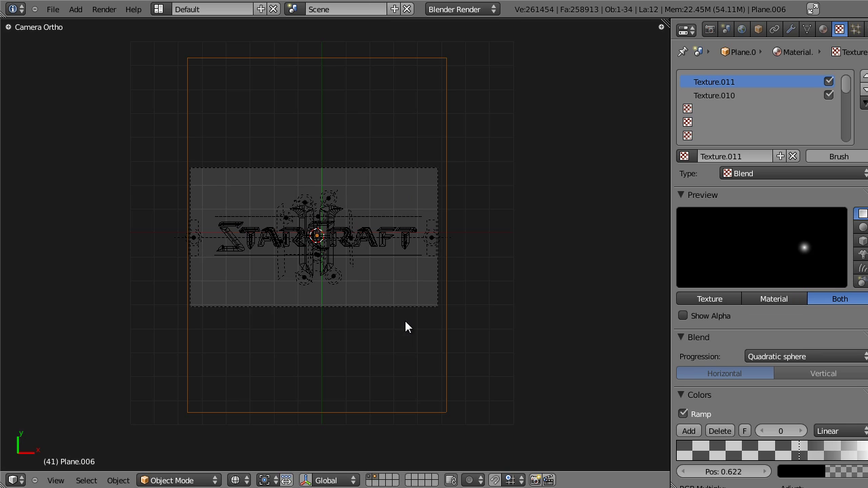
# Render the scene to check the masked blue smoke behind the logo, and close the render
pyautogui.press('F12')
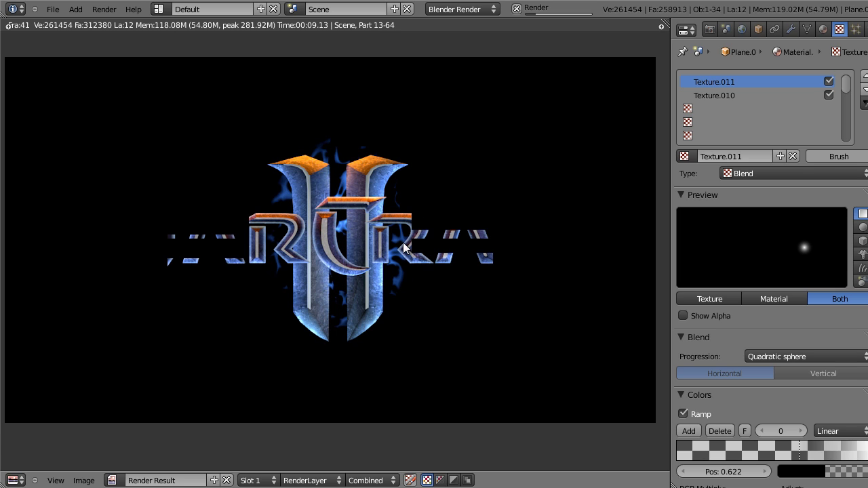
pyautogui.scroll(1, 407, 212)
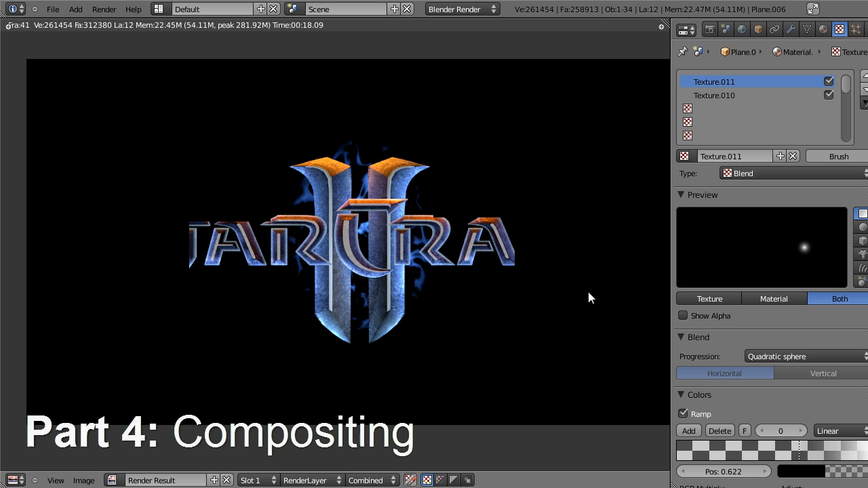
pyautogui.press('Escape')
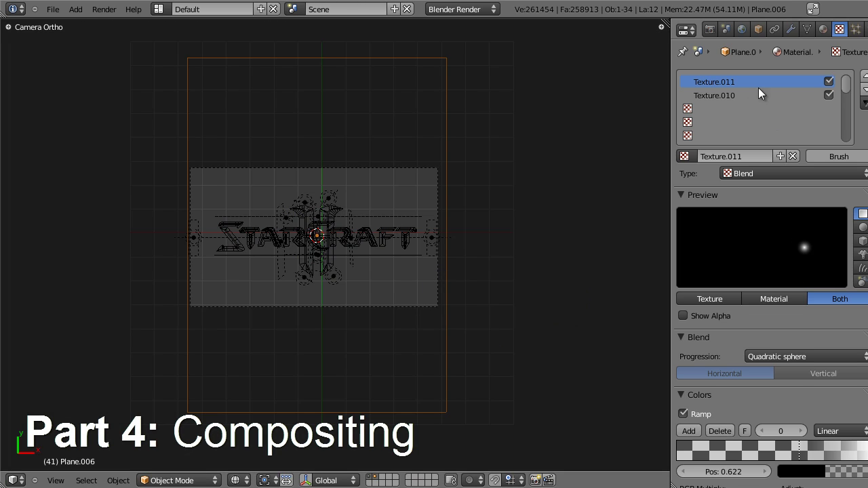
# Show the scene's render layer settings and view the logo and background plane in solid shading from an angle
pyautogui.click(709, 30)
pyautogui.click(689, 133)
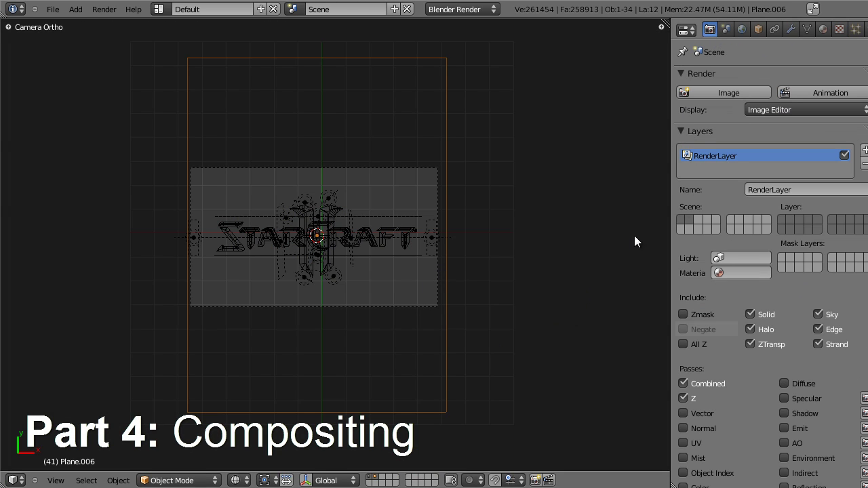
pyautogui.scroll(2, 342, 272)
pyautogui.press('z')
pyautogui.moveTo(337, 274)
pyautogui.mouseDown(button='middle')
pyautogui.moveTo(342, 243)
pyautogui.moveTo(320, 167)
pyautogui.moveTo(372, 225)
pyautogui.mouseUp(button='middle')
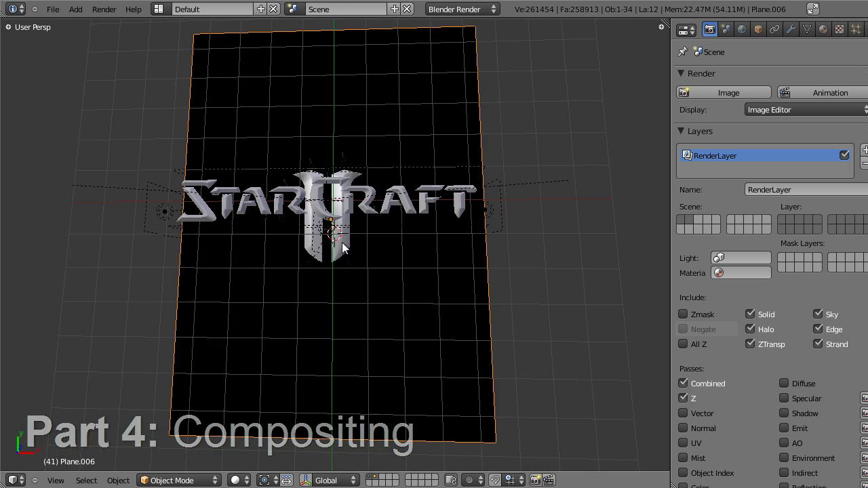
pyautogui.scroll(5, 320, 166)
pyautogui.scroll(-3, 373, 225)
pyautogui.rightClick(318, 206)
pyautogui.press('g')
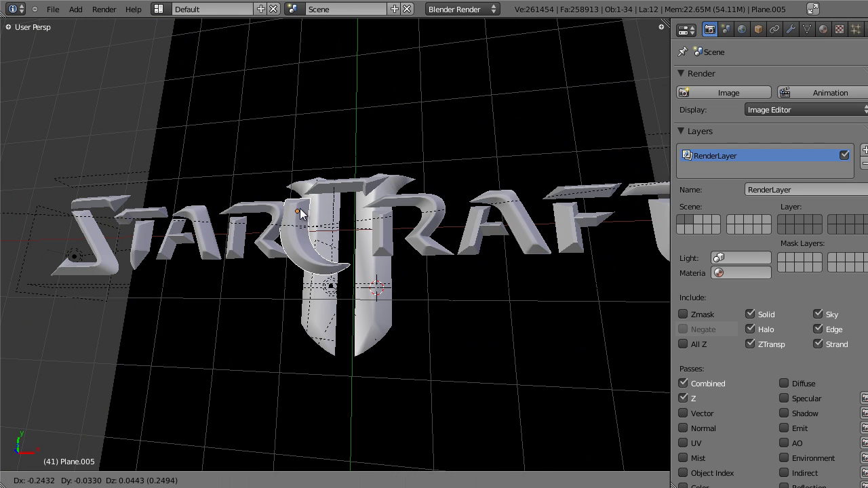
pyautogui.rightClick(318, 212)
# Select the right-hand bar of the II and inspect the logo and background plane from a low angle
pyautogui.rightClick(382, 287)
pyautogui.rightClick(378, 337)
pyautogui.moveTo(379, 337)
pyautogui.mouseDown(button='middle')
pyautogui.moveTo(366, 256)
pyautogui.moveTo(377, 194)
pyautogui.moveTo(327, 202)
pyautogui.moveTo(349, 184)
pyautogui.moveTo(353, 217)
pyautogui.mouseUp(button='middle')
pyautogui.scroll(4, 327, 203)
pyautogui.scroll(-8, 328, 203)
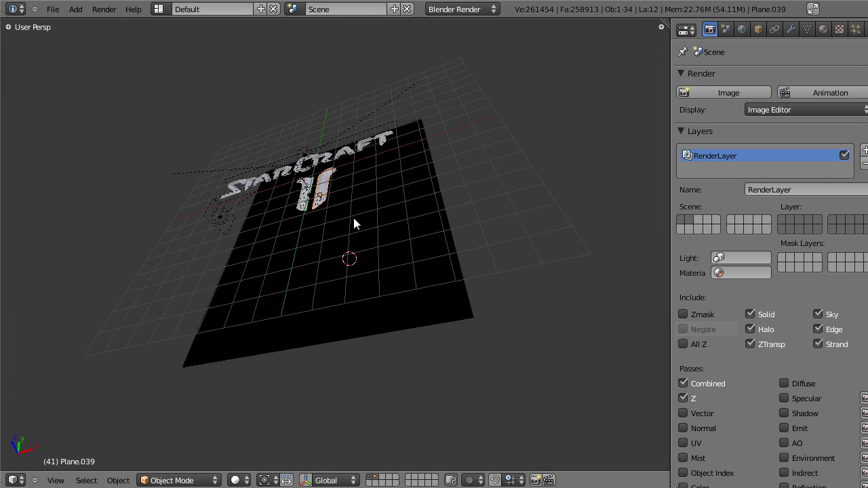
# Inspect the StarCraft letters, the II and the background plane from several angles and from the top
pyautogui.scroll(3, 354, 218)
pyautogui.rightClick(377, 188)
pyautogui.moveTo(328, 182); pyautogui.dragTo(374, 267, button='middle')
pyautogui.press('a')
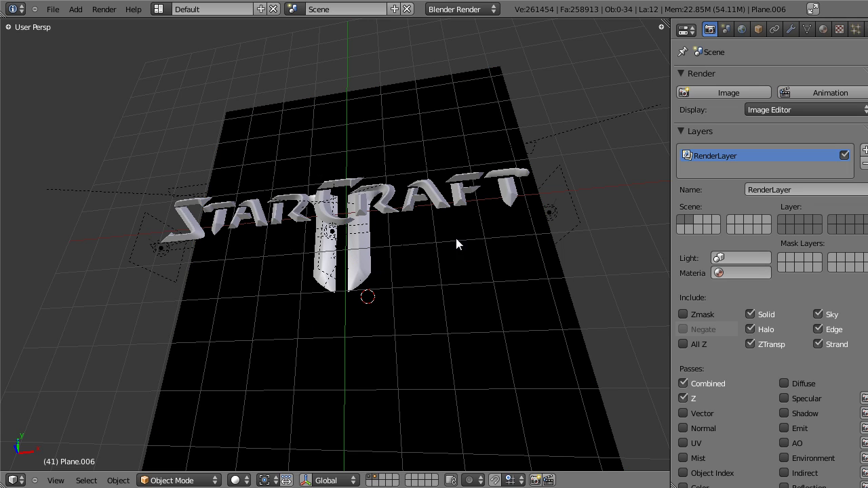
pyautogui.press('KP_7')
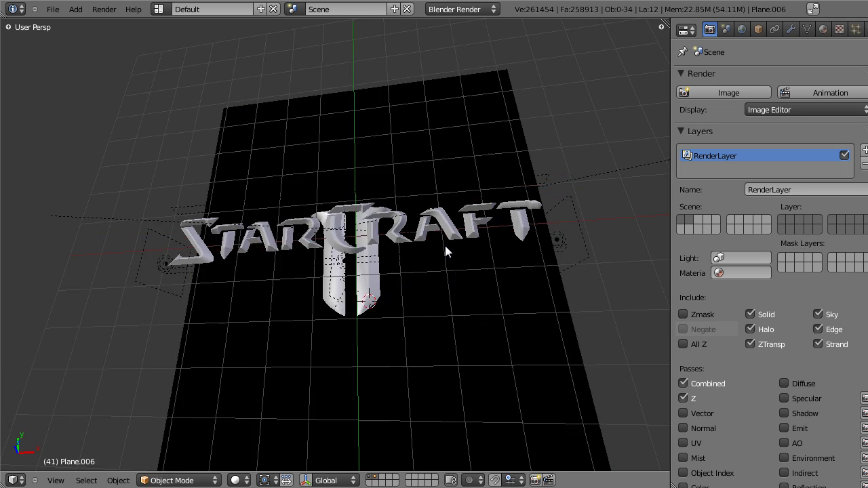
pyautogui.press('KP_5')
pyautogui.press('KP_0')
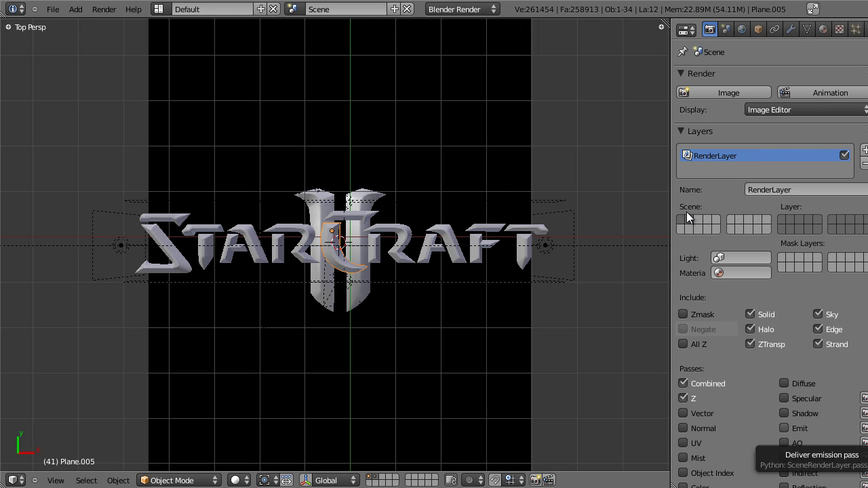
pyautogui.rightClick(381, 251)
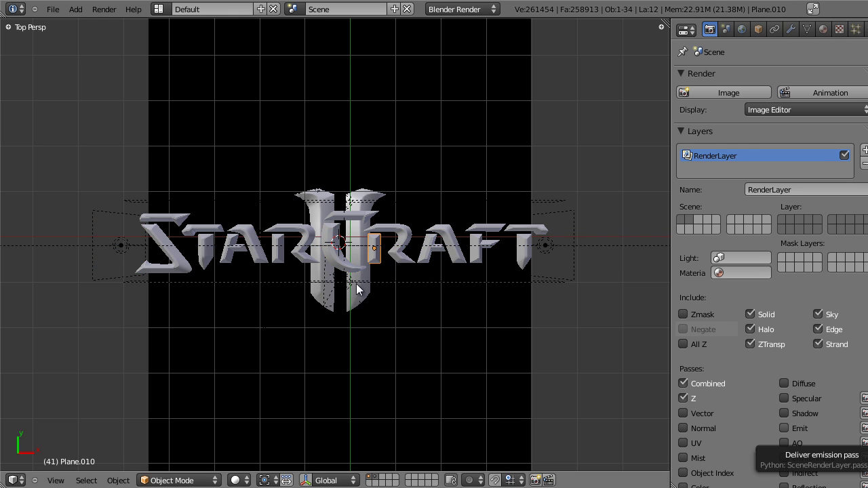
pyautogui.moveTo(356, 285); pyautogui.dragTo(294, 231, button='middle')
pyautogui.rightClick(280, 207)
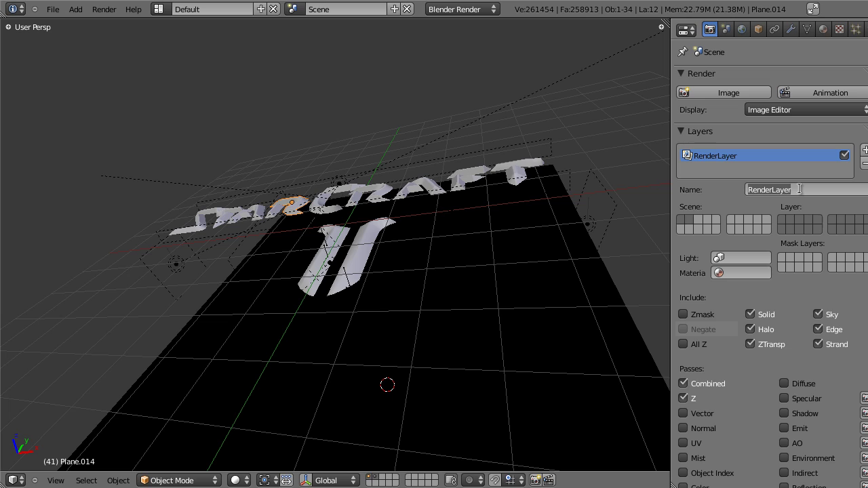
# Rename the existing render layer Letters and add a second render layer named Digits
pyautogui.write('Letters')
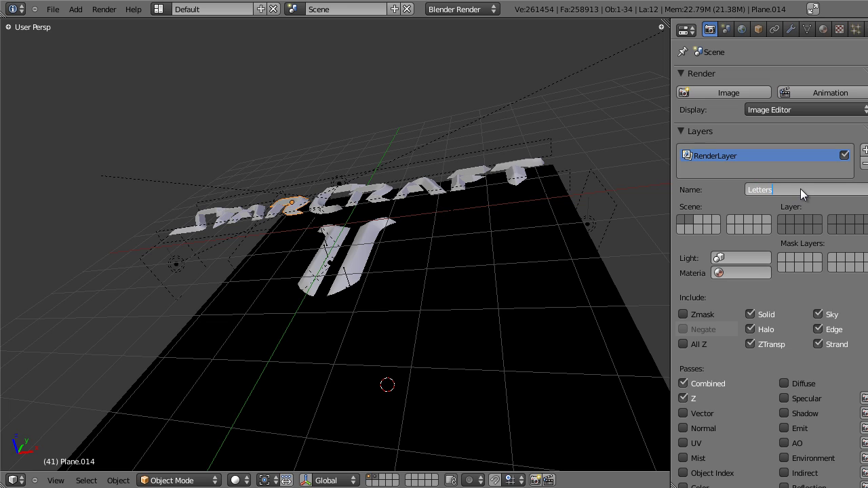
pyautogui.press('Return')
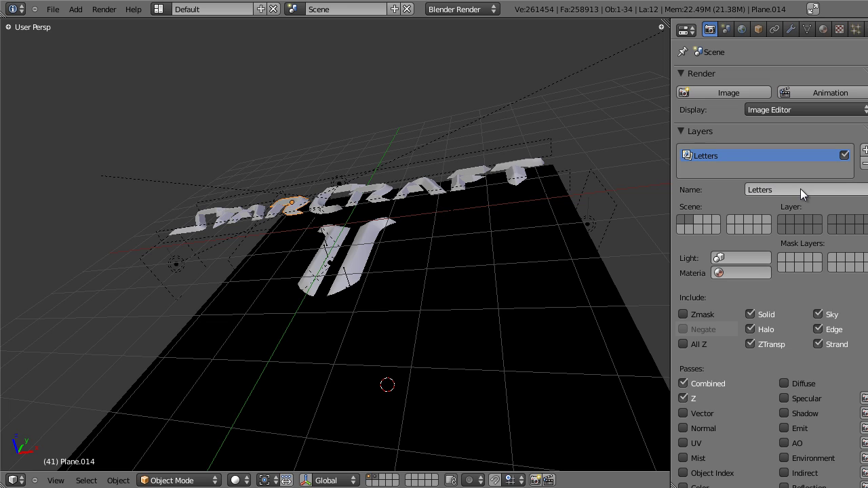
pyautogui.click(864, 150)
pyautogui.click(773, 190)
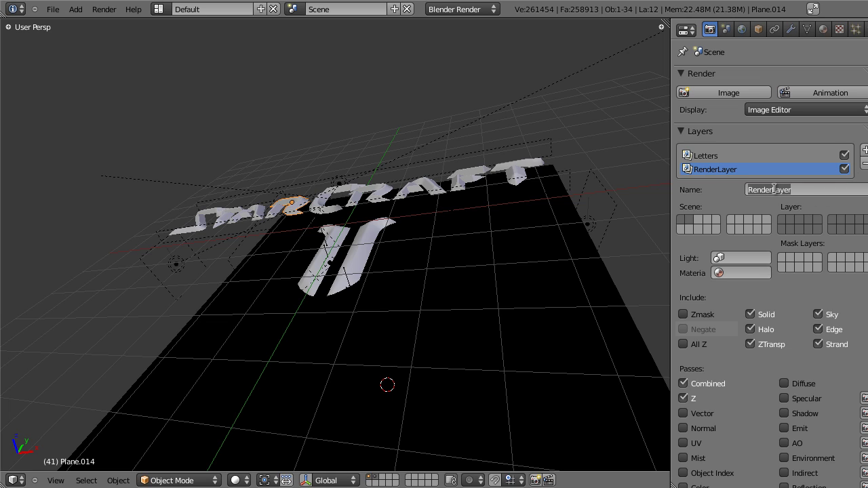
pyautogui.write('Digits')
pyautogui.press('Return')
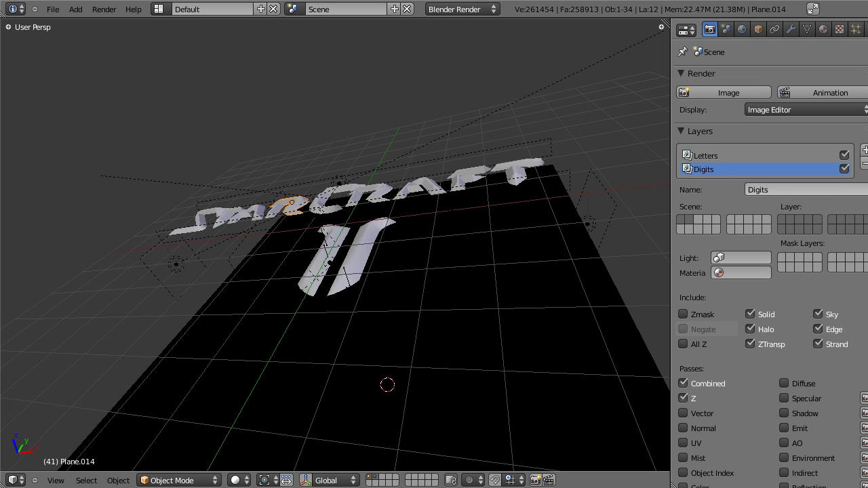
# Add a third render layer named Smokey, and make the Letters render layer active again
pyautogui.click(864, 150)
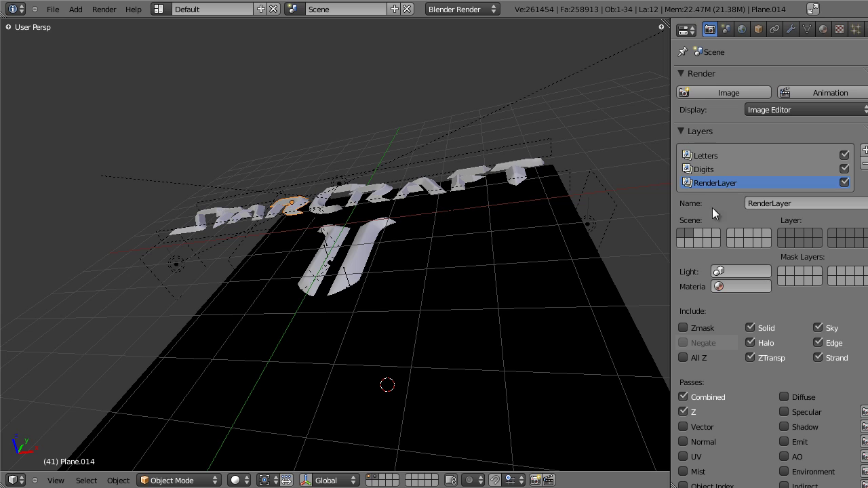
pyautogui.click(773, 204)
pyautogui.write('Smokey')
pyautogui.press('Return')
pyautogui.click(737, 156)
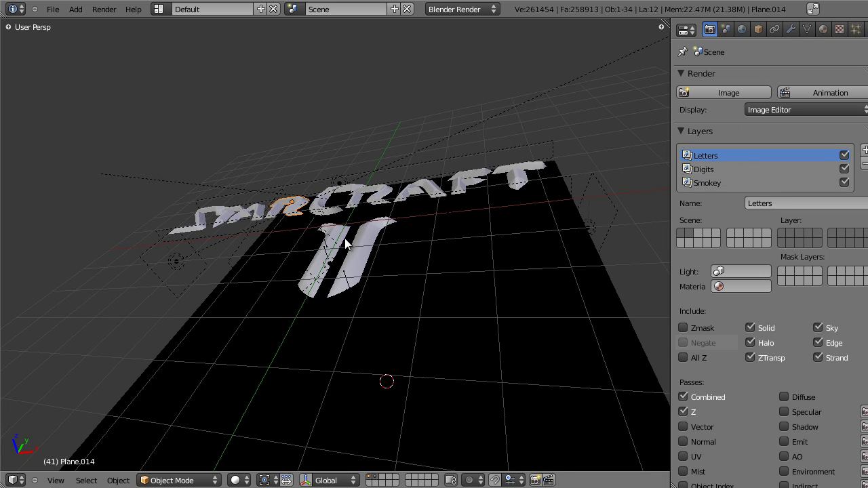
# Show scene layer 1 and scene layer 2 in turn to check which logo parts each holds, selecting the II's right-hand bar
pyautogui.moveTo(345, 244); pyautogui.dragTo(314, 280, button='middle')
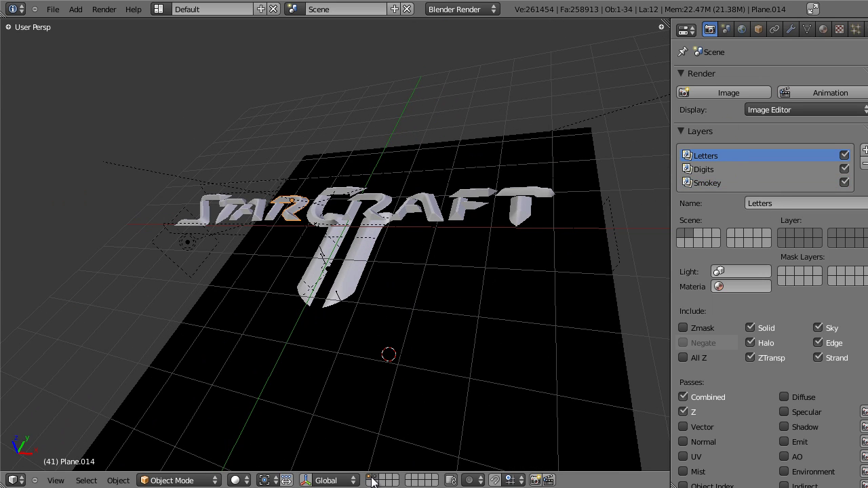
pyautogui.click(370, 478)
pyautogui.moveTo(360, 232); pyautogui.dragTo(386, 215, button='middle')
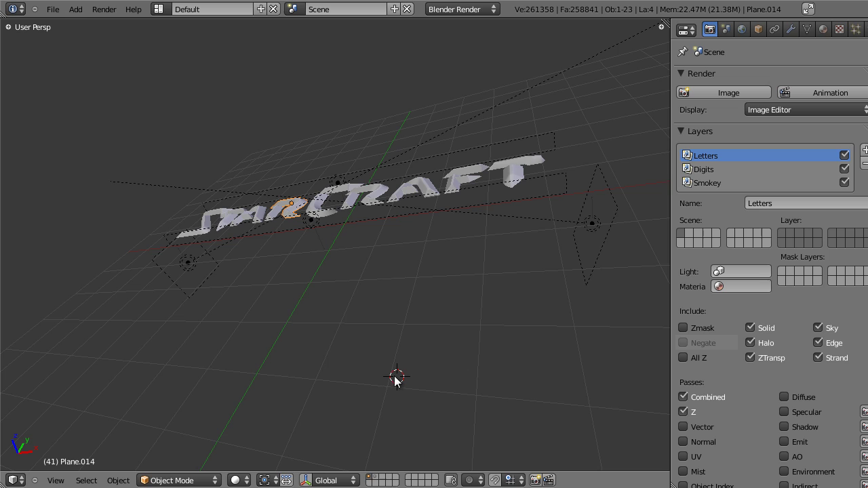
pyautogui.click(373, 478)
pyautogui.rightClick(364, 256)
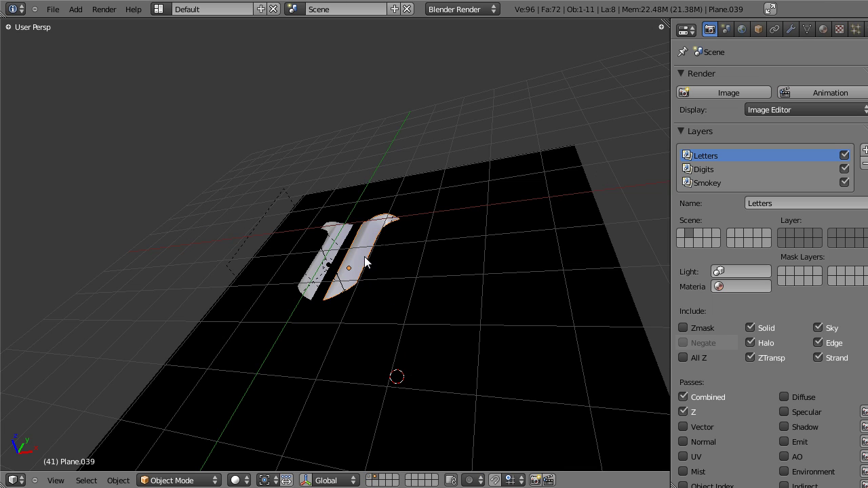
# Move the black background plane to scene layer 3
pyautogui.moveTo(364, 256); pyautogui.dragTo(377, 240, button='middle')
pyautogui.moveTo(440, 296); pyautogui.dragTo(420, 257, button='middle')
pyautogui.rightClick(421, 257)
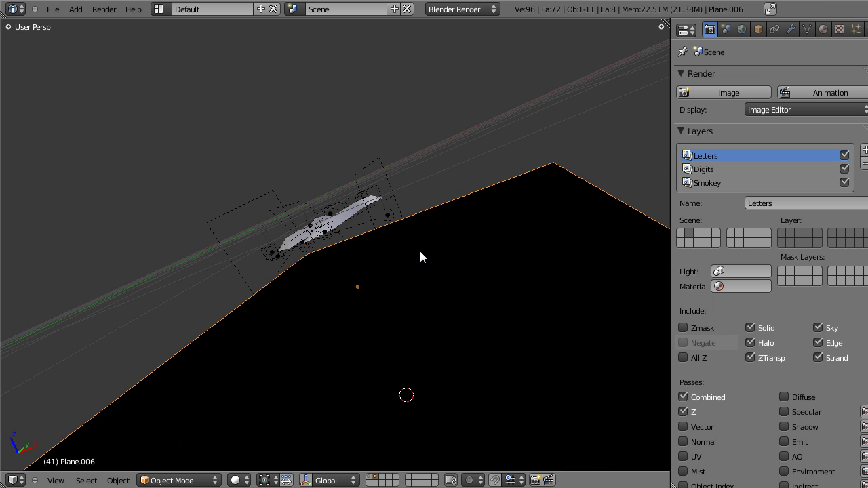
pyautogui.press('m')
pyautogui.click(550, 299)
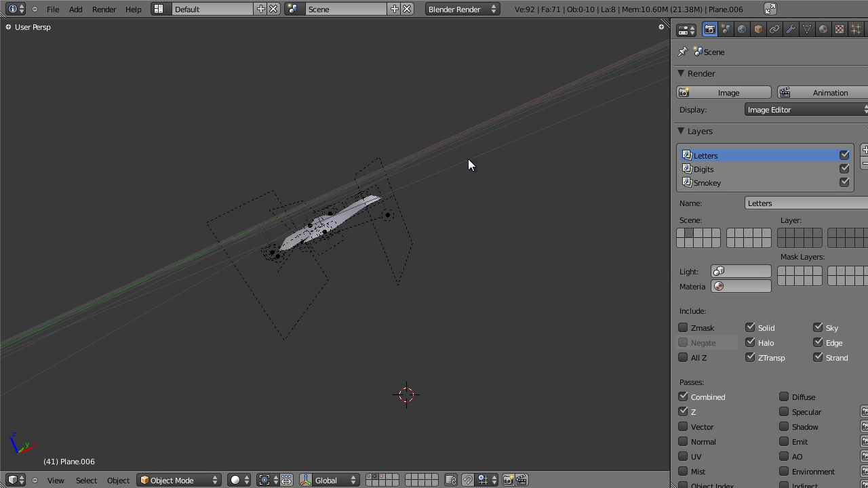
# Check scene layer 3 and return to showing only scene layer 1 with the StarCraft letters
pyautogui.moveTo(468, 160); pyautogui.dragTo(422, 429, button='middle')
pyautogui.click(383, 480)
pyautogui.click(384, 477)
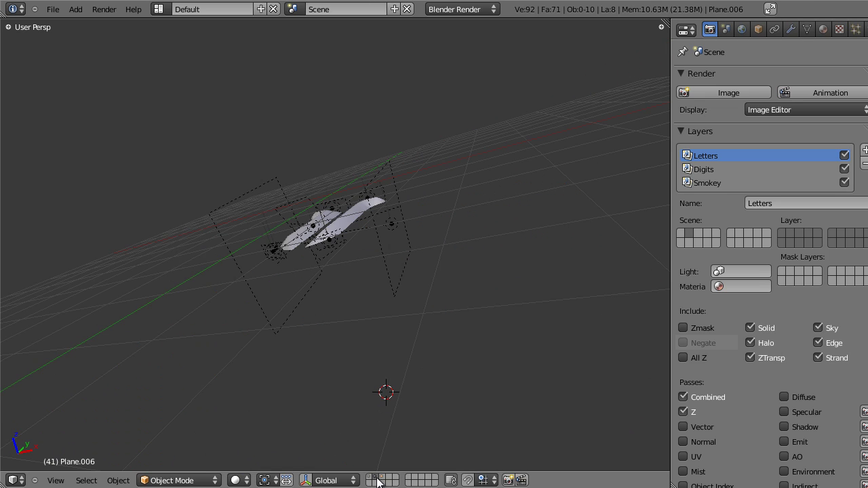
pyautogui.moveTo(647, 181); pyautogui.dragTo(246, 246, button='middle')
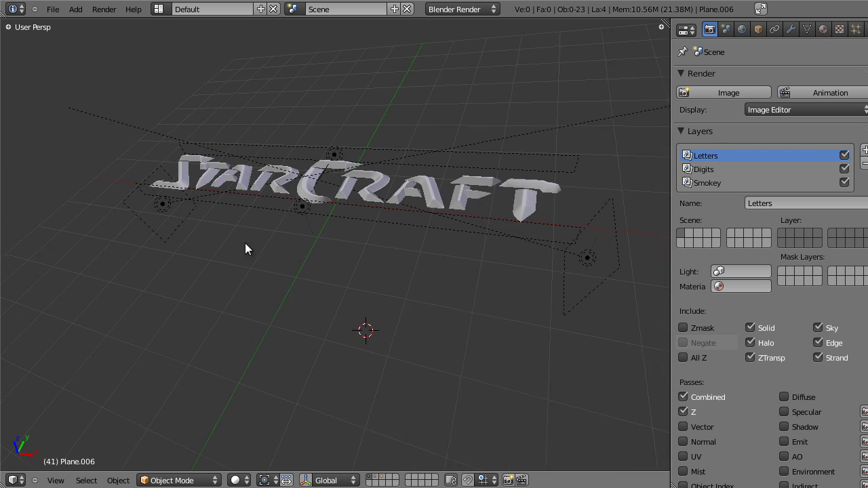
# Restrict the Letters render layer to scene layer 1, Digits to layer 2 and Smokey to layer 3
pyautogui.click(791, 232)
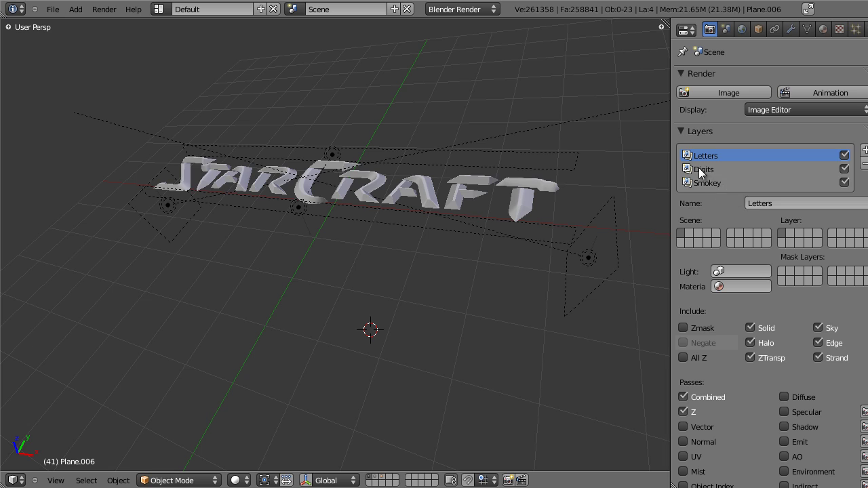
pyautogui.click(699, 171)
pyautogui.click(791, 232)
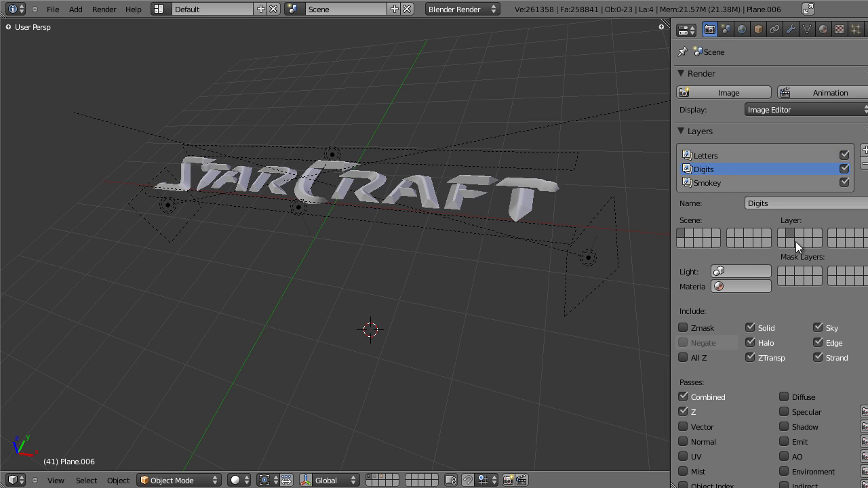
pyautogui.click(712, 183)
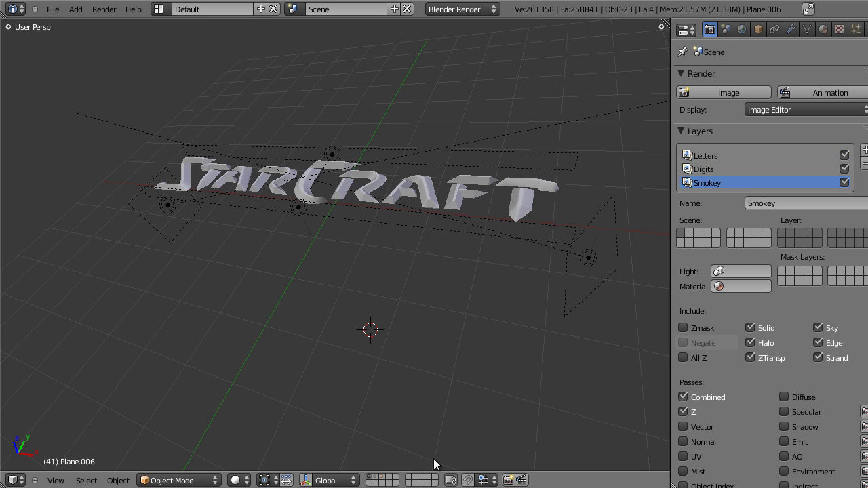
pyautogui.click(798, 232)
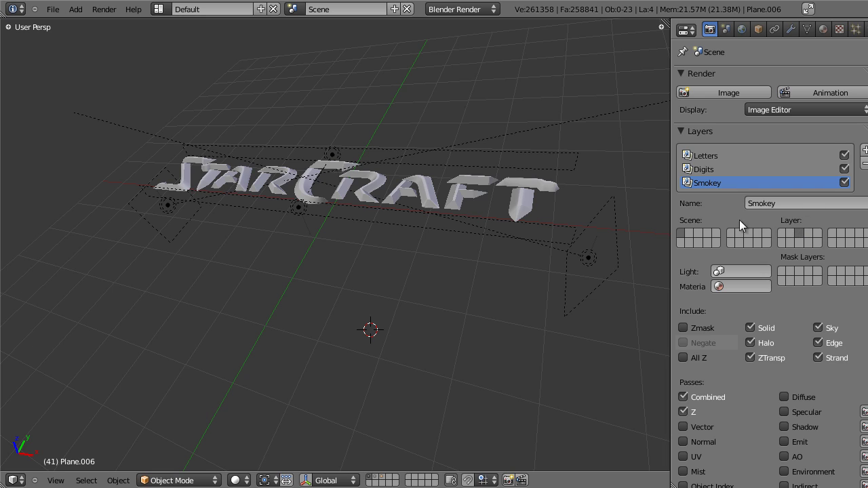
# Review the scene layer assignments of the Letters, Digits and Smokey render layers
pyautogui.click(725, 155)
pyautogui.click(728, 168)
pyautogui.click(722, 182)
pyautogui.click(723, 171)
pyautogui.click(724, 154)
pyautogui.click(721, 182)
# Show scene layers 2 and 3 along with layer 1, and render the scene from the camera view
pyautogui.keyDown('shift'); pyautogui.click(376, 477); pyautogui.keyUp('shift')
pyautogui.keyDown('shift'); pyautogui.click(382, 477); pyautogui.keyUp('shift')
pyautogui.press('KP_0')
pyautogui.press('F12')
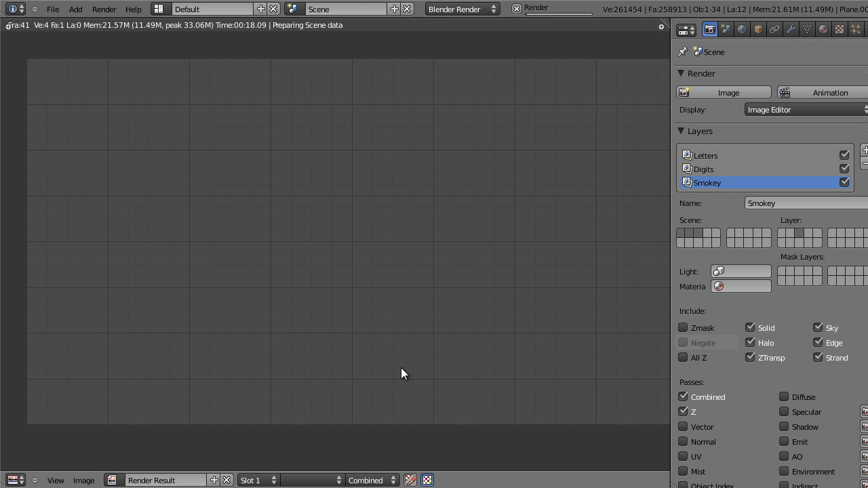
pyautogui.moveTo(316, 287); pyautogui.dragTo(306, 282, button='middle')
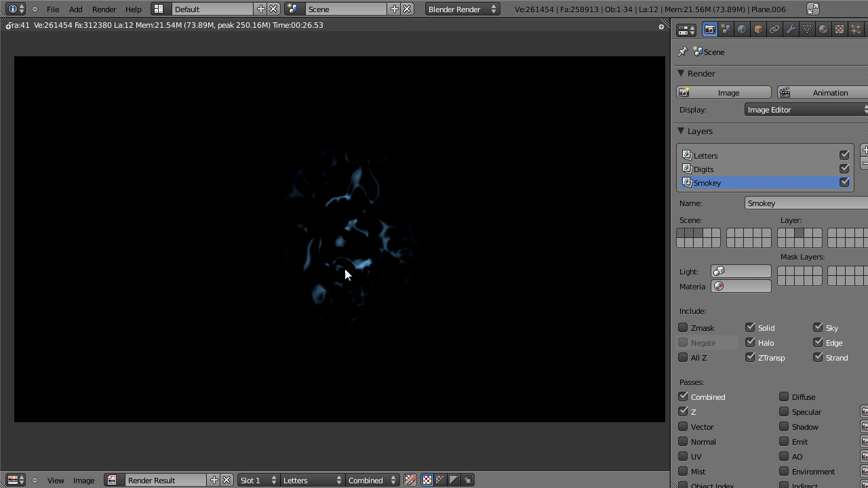
# Recheck the three render layers' settings beside the render result, and close the render
pyautogui.click(738, 169)
pyautogui.click(732, 156)
pyautogui.click(723, 183)
pyautogui.press('Escape')
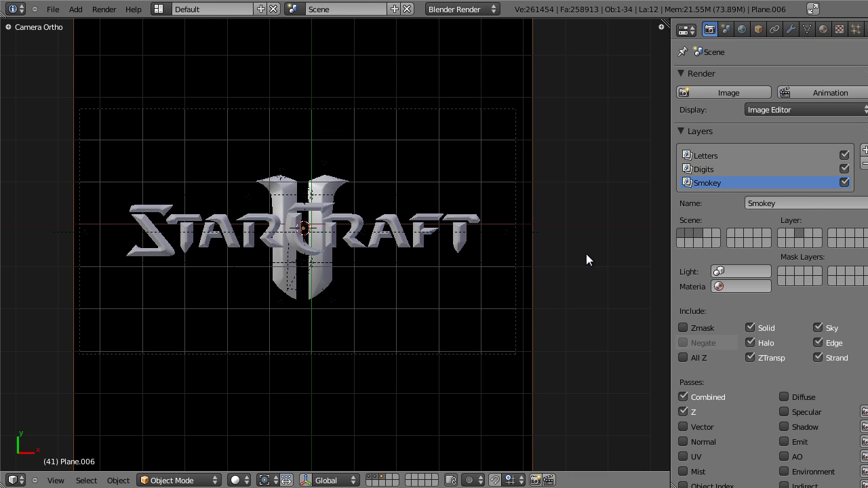
# Switch to the Compositing layout, enlarge the node editor over the two areas below it, and enable Use Nodes
pyautogui.hotkey('ctrl', 'Left')
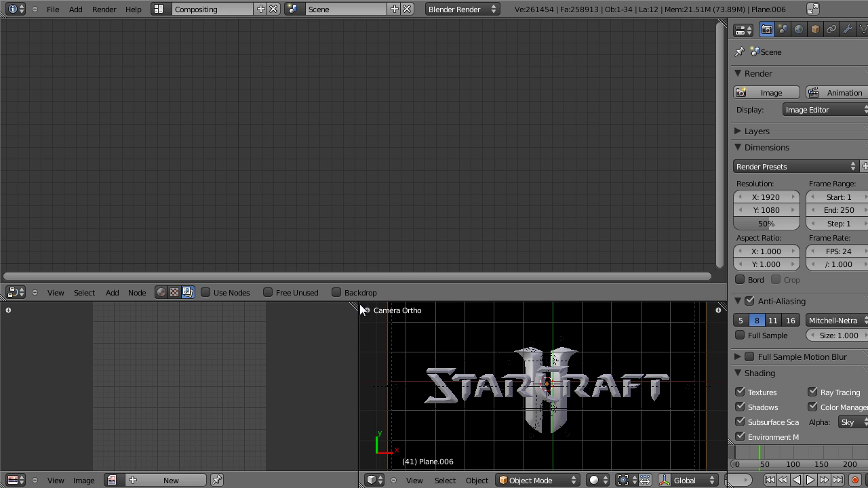
pyautogui.moveTo(359, 304); pyautogui.dragTo(424, 314)
pyautogui.moveTo(3, 301); pyautogui.dragTo(108, 341)
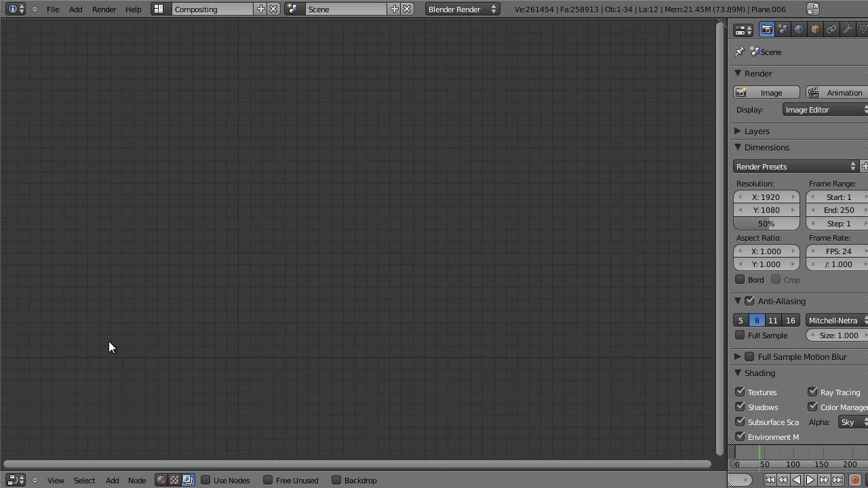
pyautogui.click(206, 480)
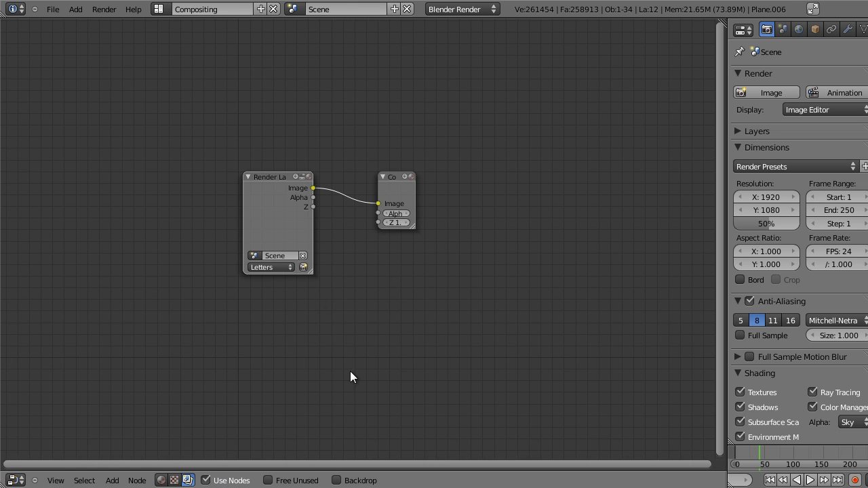
# Spread the Render Layers and Composite nodes apart and choose Letters as the Render Layers node's layer
pyautogui.moveTo(260, 217); pyautogui.dragTo(204, 167)
pyautogui.moveTo(380, 197); pyautogui.dragTo(467, 163)
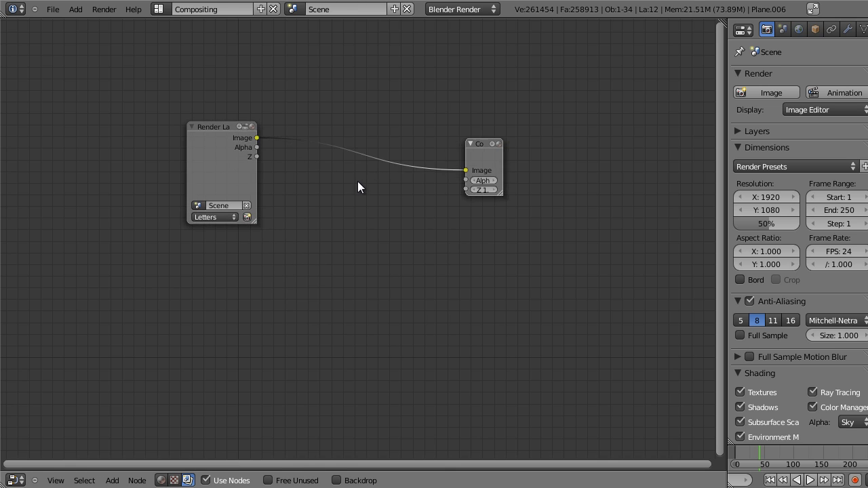
pyautogui.scroll(2, 357, 188)
pyautogui.moveTo(335, 215); pyautogui.dragTo(436, 232, button='middle')
pyautogui.click(264, 228)
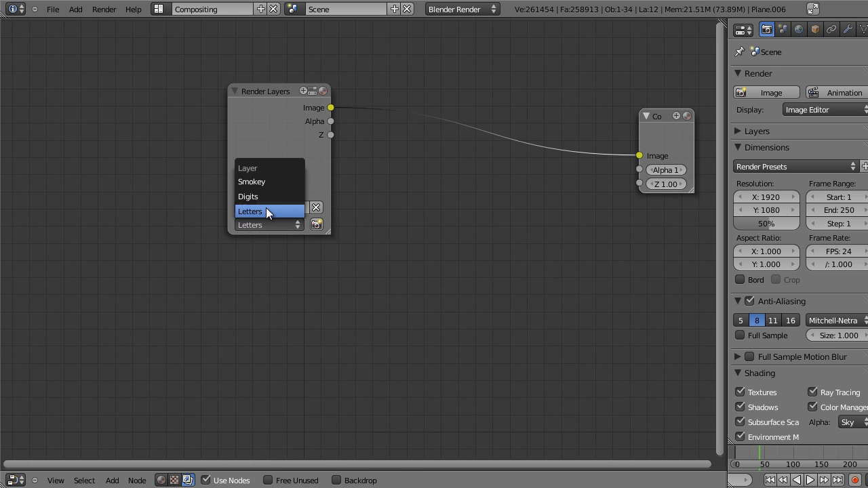
pyautogui.click(267, 212)
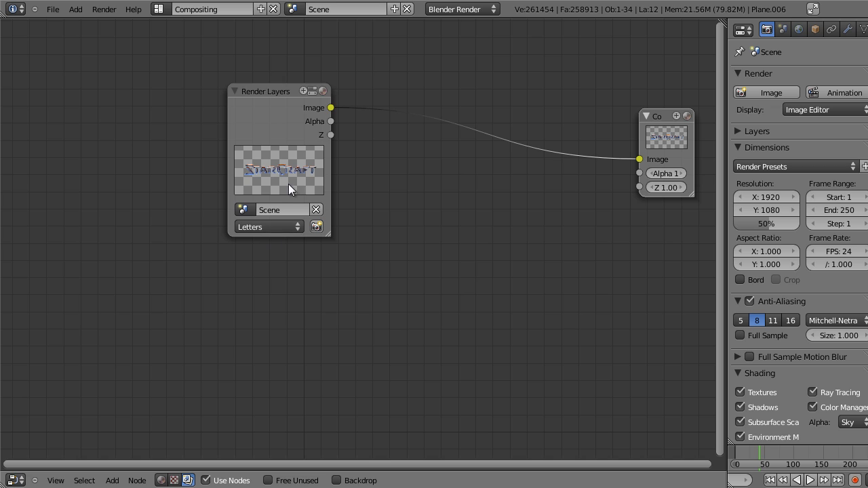
# Move the Letters node up and duplicate it twice, stacking the copies beneath it
pyautogui.moveTo(288, 184); pyautogui.dragTo(283, 130)
pyautogui.scroll(-1, 283, 136)
pyautogui.hotkey('shift', 'd')
pyautogui.click(283, 251)
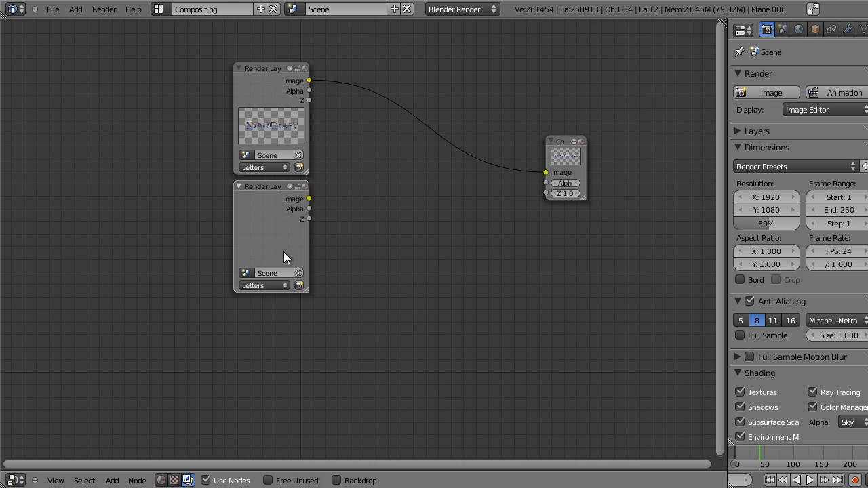
pyautogui.hotkey('shift', 'd')
pyautogui.click(283, 379)
# Set the middle Render Layers node to the Digits layer and the lowest one to Smokey
pyautogui.click(269, 286)
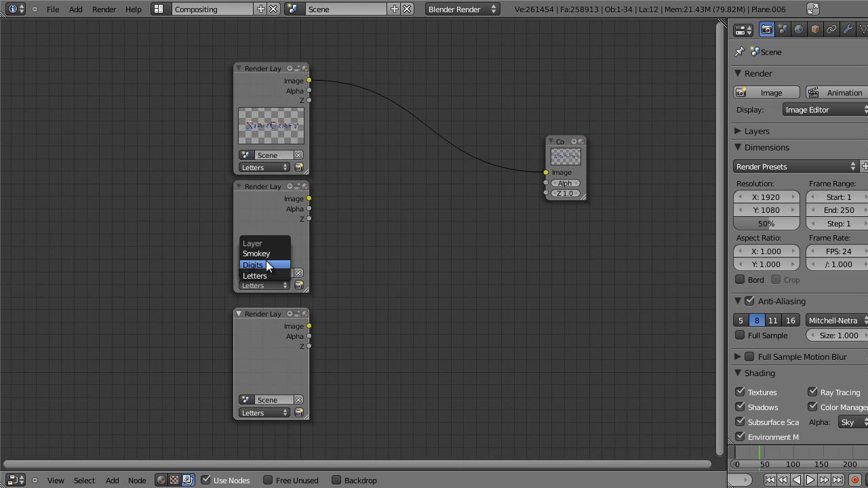
pyautogui.click(269, 265)
pyautogui.click(266, 412)
pyautogui.click(273, 381)
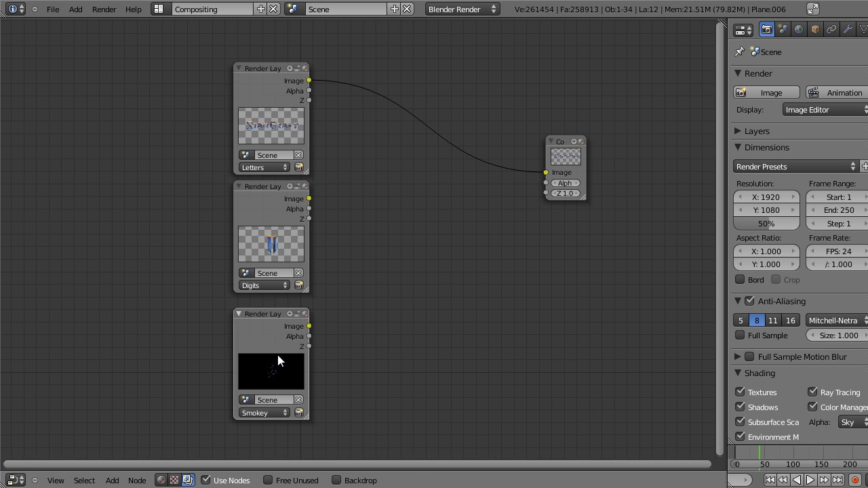
# Place the Smokey node closer below the Digits node, then disconnect the Composite node and move it farther from the Render Layers nodes
pyautogui.moveTo(274, 325); pyautogui.dragTo(271, 316)
pyautogui.scroll(2, 340, 230)
pyautogui.moveTo(655, 108); pyautogui.dragTo(657, 55)
pyautogui.scroll(-4, 585, 143)
pyautogui.moveTo(584, 112); pyautogui.dragTo(576, 158)
pyautogui.moveTo(606, 101); pyautogui.dragTo(635, 71)
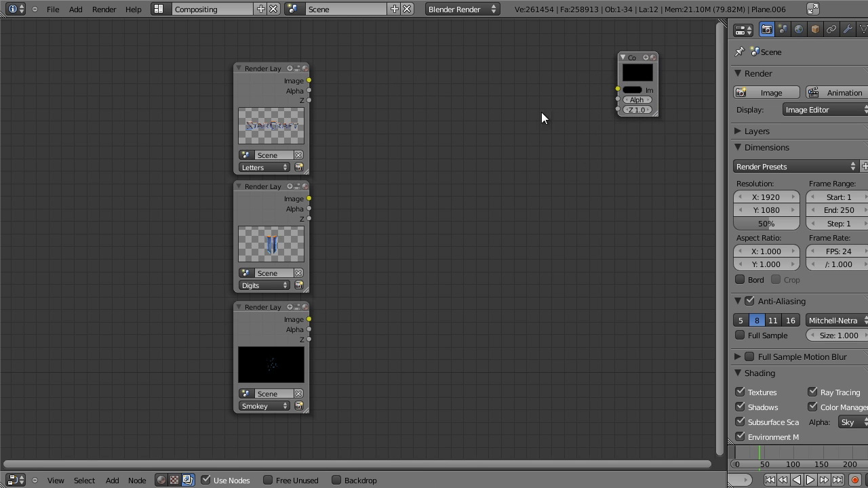
pyautogui.scroll(2, 279, 243)
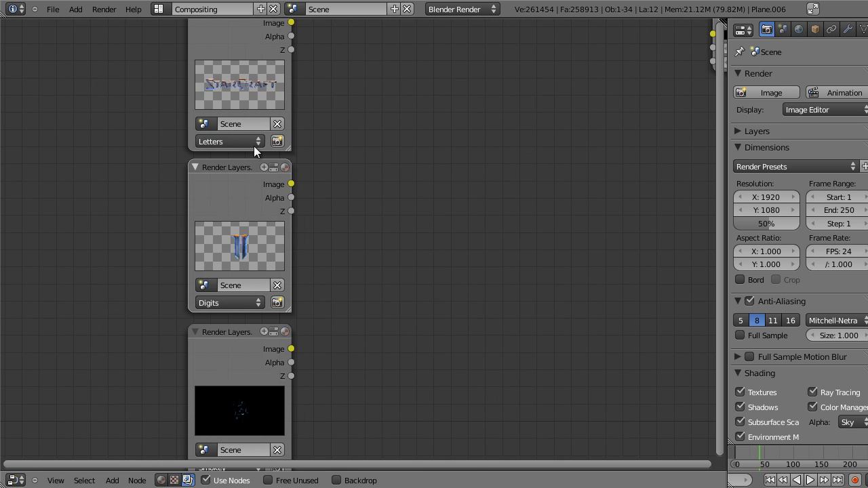
pyautogui.click(257, 145)
pyautogui.click(260, 237)
pyautogui.moveTo(260, 237); pyautogui.dragTo(211, 143, button='middle')
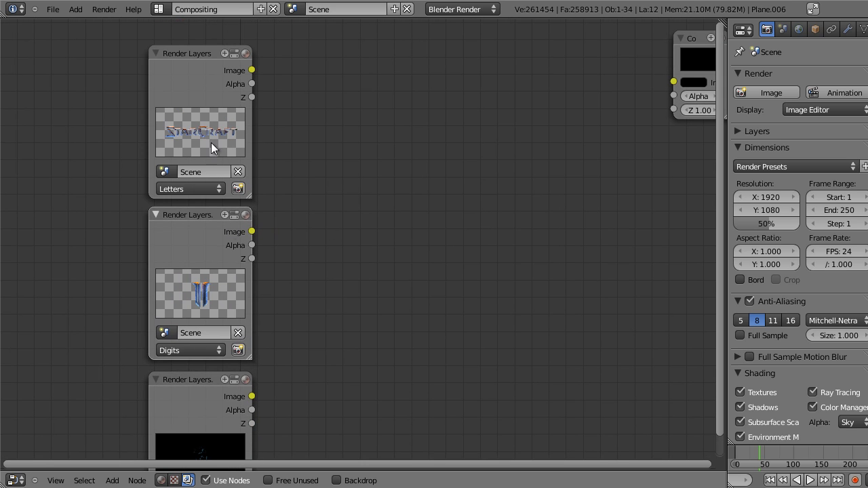
pyautogui.click(211, 143)
pyautogui.click(211, 217)
pyautogui.click(172, 140)
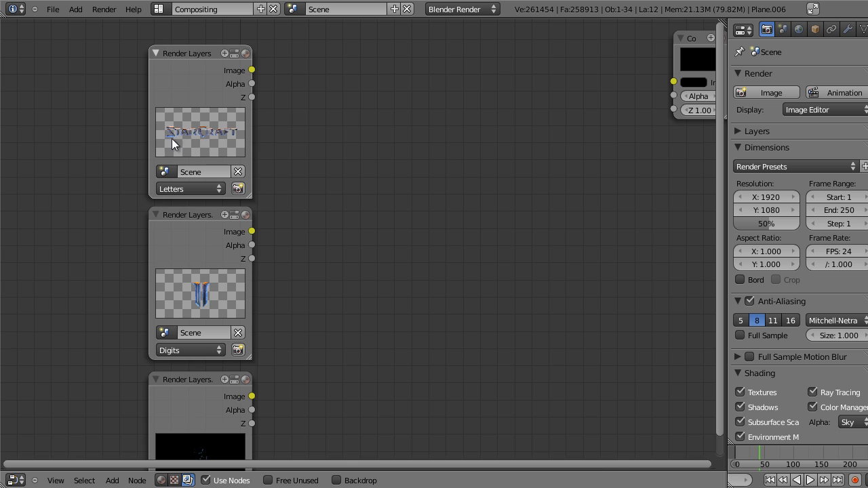
# Examine the StarCraft II reference image behind the model in orthographic top view, up close around the digits, and return to the compositing layout
pyautogui.hotkey('ctrl', 'Right')
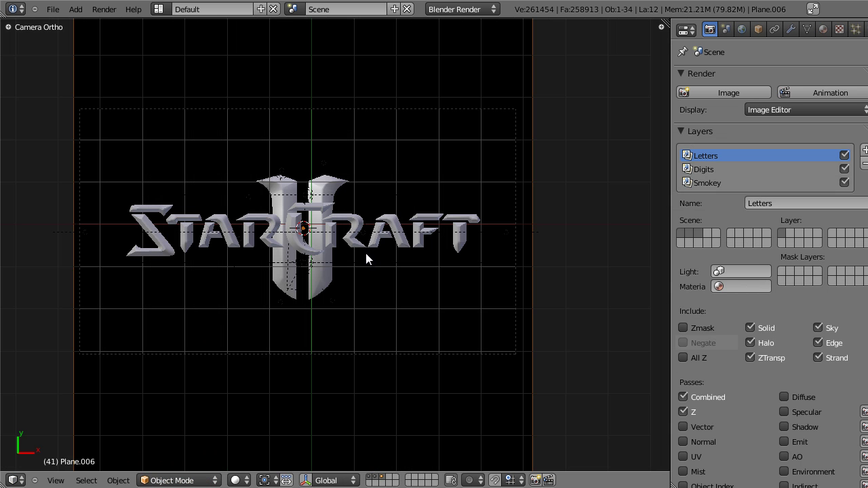
pyautogui.scroll(2, 364, 252)
pyautogui.press('KP_0')
pyautogui.press('z')
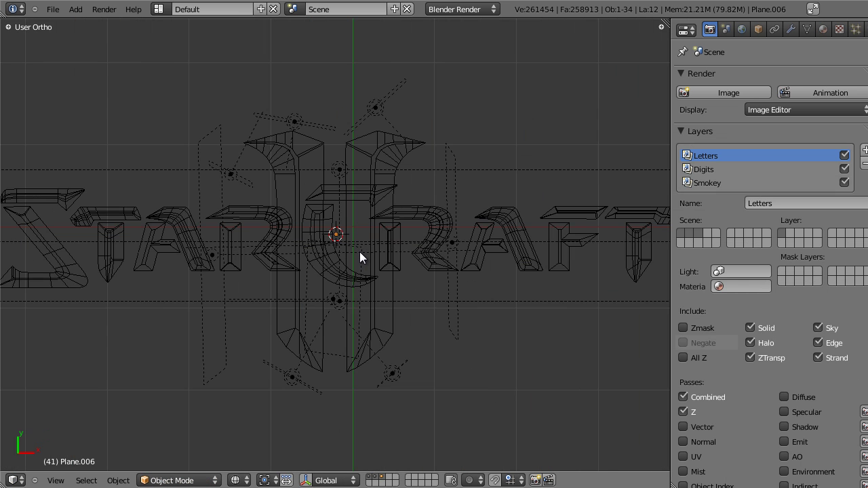
pyautogui.press('KP_5')
pyautogui.press('KP_5')
pyautogui.scroll(-5, 358, 250)
pyautogui.press('KP_7')
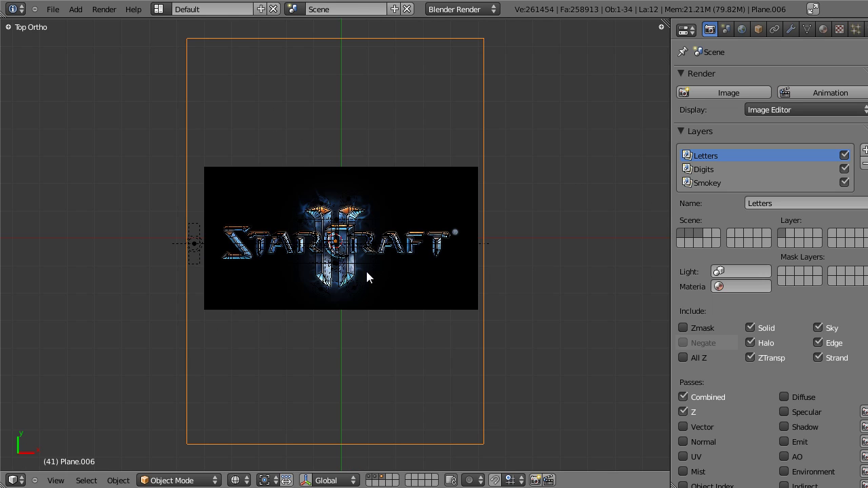
pyautogui.hotkey('shift', 'z')
pyautogui.scroll(8, 318, 248)
pyautogui.keyDown('shift'); pyautogui.moveTo(312, 241); pyautogui.dragTo(346, 262, button='middle'); pyautogui.keyUp('shift')
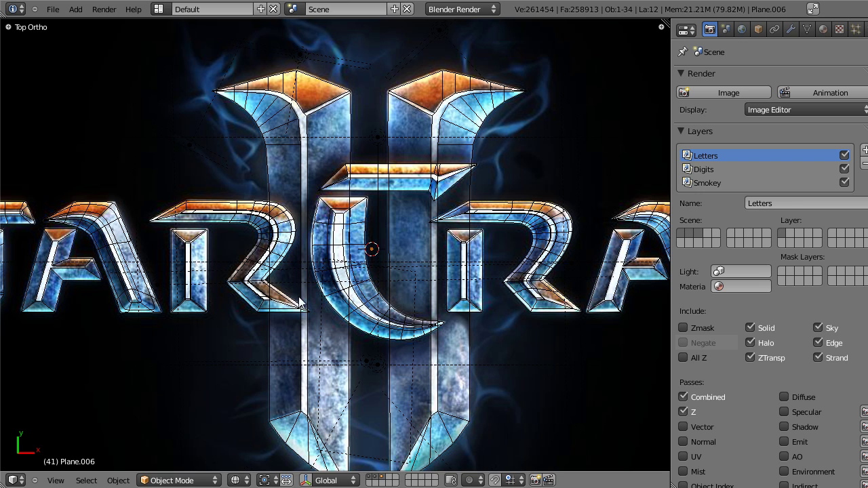
pyautogui.hotkey('alt', 'Tab')
pyautogui.hotkey('alt', 'Tab')
pyautogui.hotkey('ctrl', 'Left')
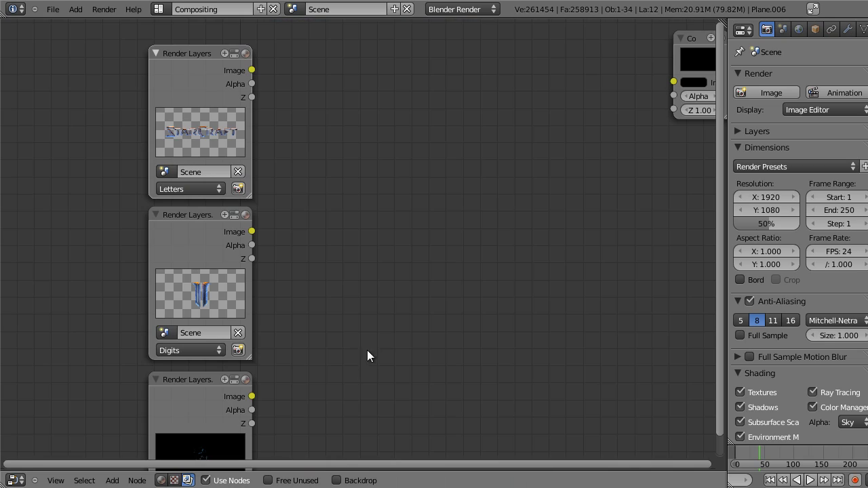
# Add an AlphaOver node and connect the Letters image to its first image input and the Digits image to its second
pyautogui.hotkey('shift', 'a')
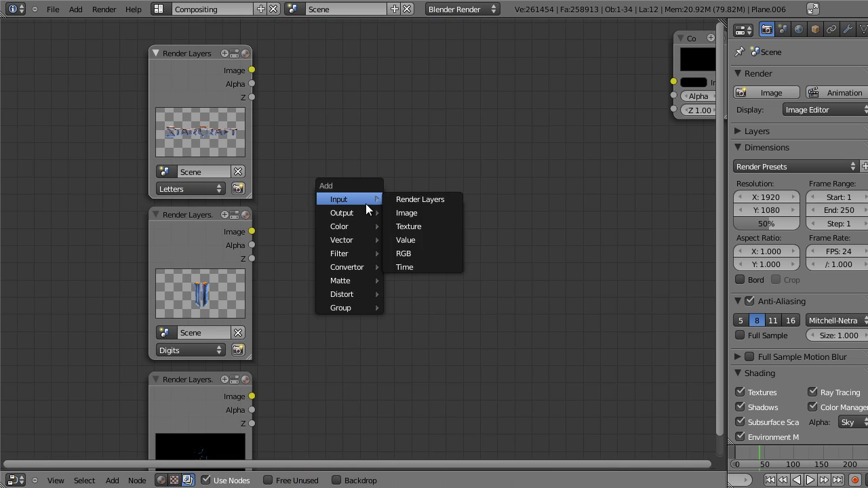
pyautogui.click(429, 306)
pyautogui.click(585, 295)
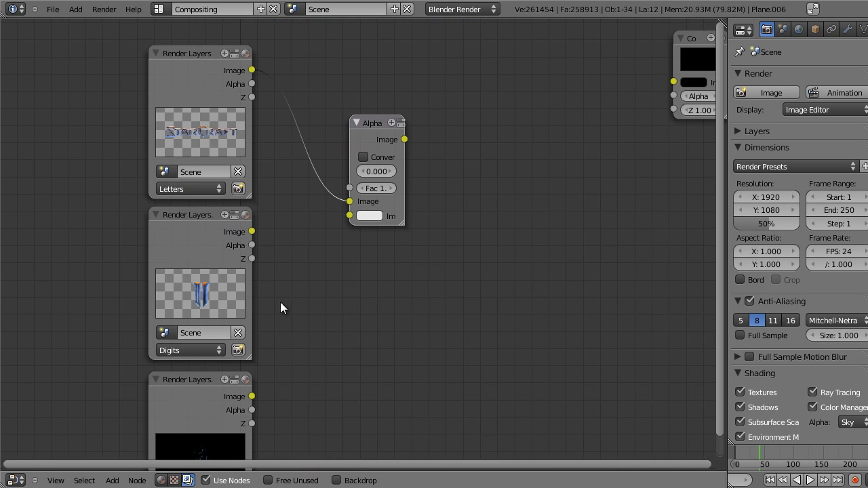
pyautogui.moveTo(252, 231); pyautogui.dragTo(350, 216)
# Add a Viewer node to the AlphaOver output and show the combined letters and digits as the node editor backdrop
pyautogui.hotkey('shift', 'a')
pyautogui.moveTo(387, 161)
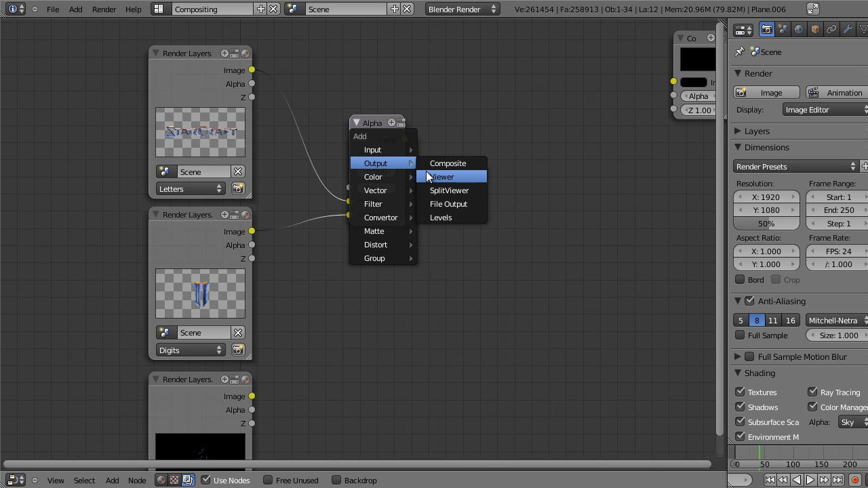
pyautogui.click(434, 175)
pyautogui.click(573, 89)
pyautogui.click(336, 481)
pyautogui.moveTo(486, 343); pyautogui.dragTo(348, 272, button='middle')
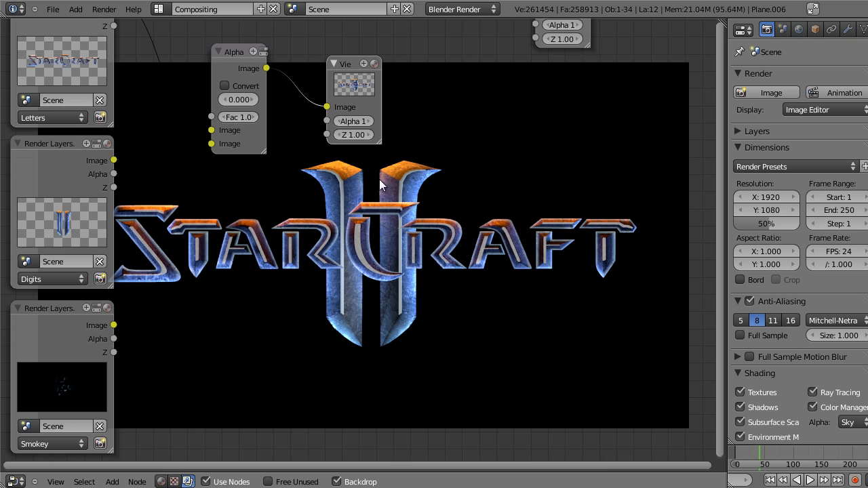
pyautogui.moveTo(407, 191); pyautogui.dragTo(285, 154, button='middle')
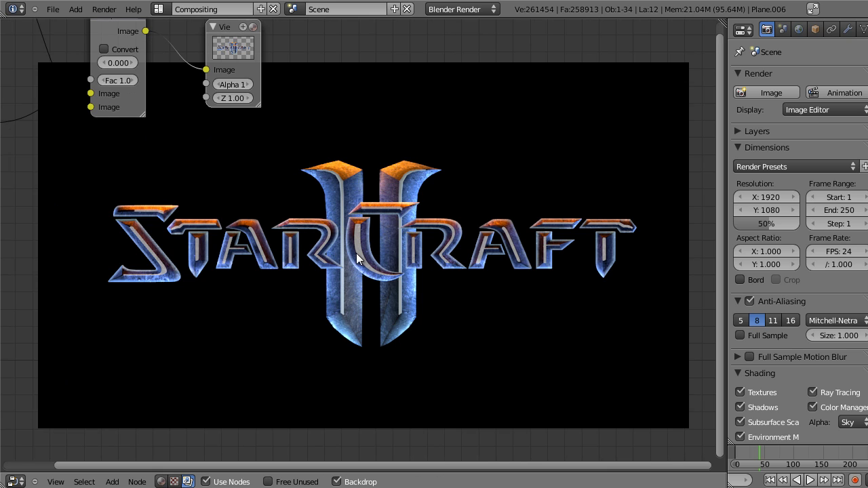
pyautogui.scroll(-4, 405, 260)
pyautogui.moveTo(328, 206); pyautogui.dragTo(453, 253, button='middle')
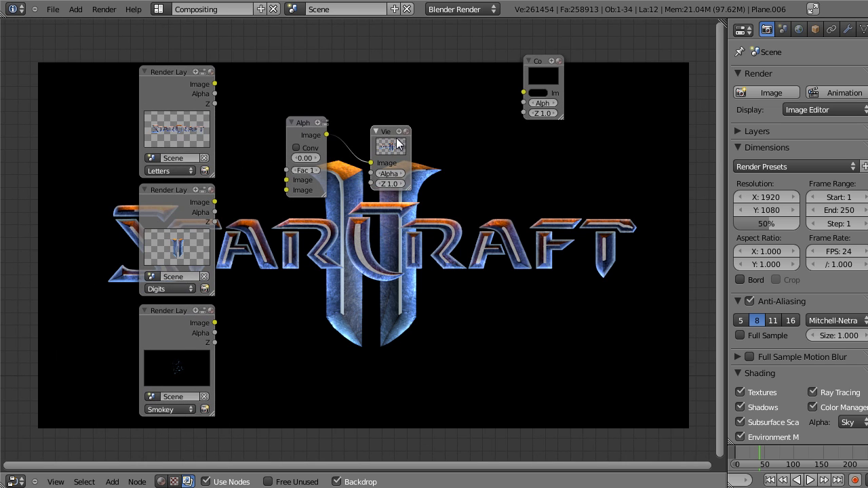
# Delete the Viewer and AlphaOver nodes and move the Composite node farther from the Render Layers nodes
pyautogui.moveTo(401, 138); pyautogui.dragTo(499, 111)
pyautogui.press('x')
pyautogui.click(293, 124)
pyautogui.press('x')
pyautogui.moveTo(557, 72); pyautogui.dragTo(631, 68)
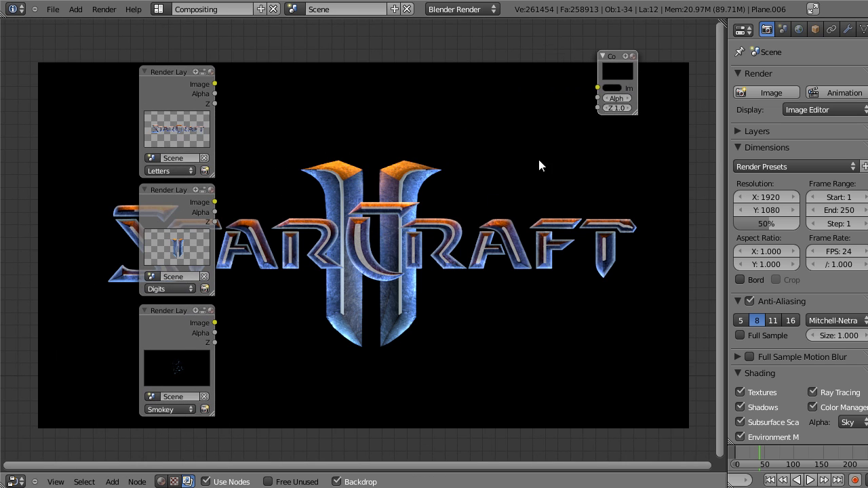
# Add a Viewer node connected to the Letters image, show it as the backdrop and move it farther from the Letters node
pyautogui.click(335, 481)
pyautogui.scroll(2, 281, 298)
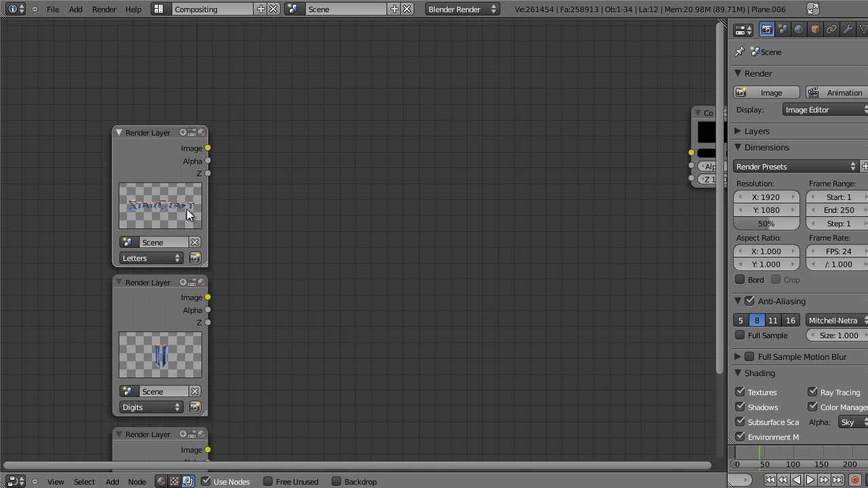
pyautogui.hotkey('shift', 'a')
pyautogui.hotkey('shift', 'a')
pyautogui.moveTo(205, 193)
pyautogui.click(248, 206)
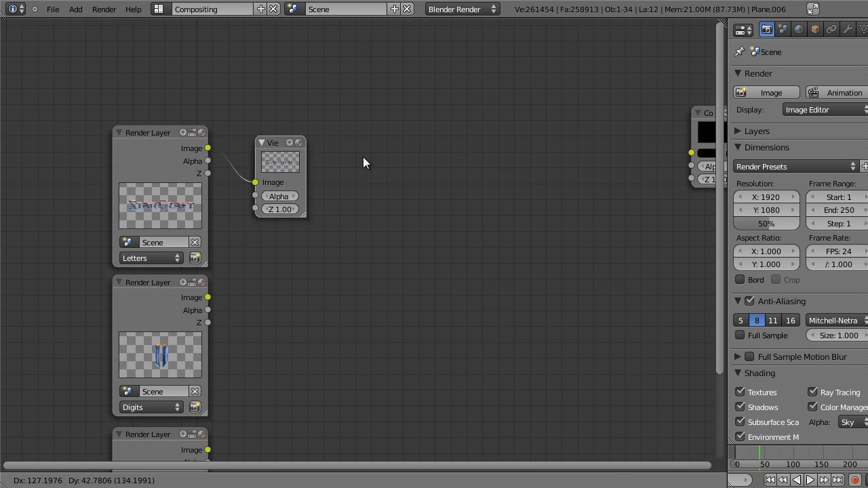
pyautogui.click(364, 157)
pyautogui.click(337, 482)
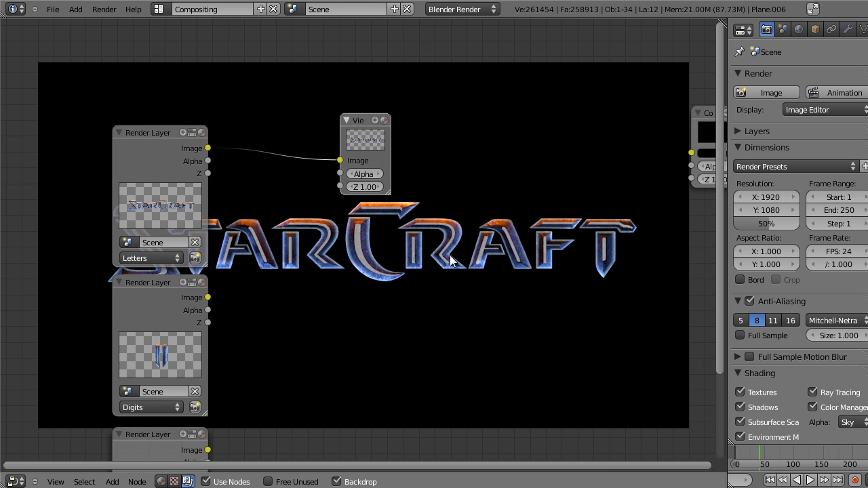
pyautogui.moveTo(370, 268); pyautogui.dragTo(251, 252, button='middle')
pyautogui.moveTo(250, 143); pyautogui.dragTo(354, 101)
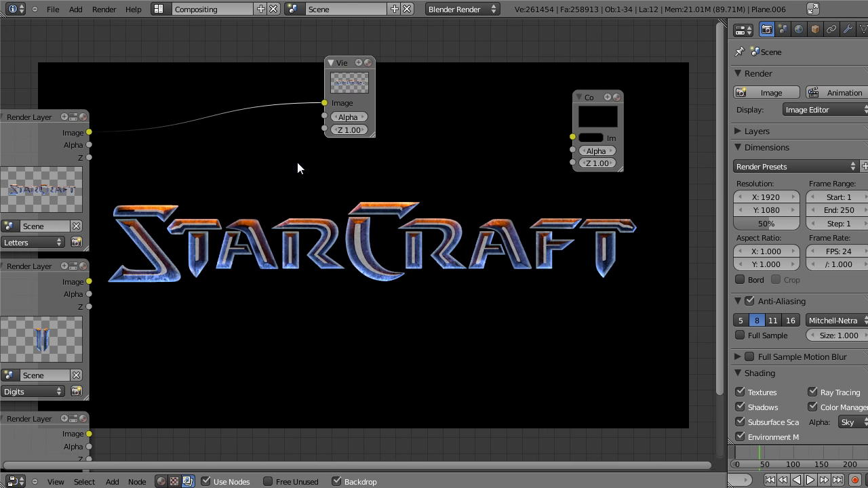
# Add an RGB to BW node fed by the Letters image and connect its value output to the Viewer node
pyautogui.hotkey('shift', 'a')
pyautogui.moveTo(197, 204)
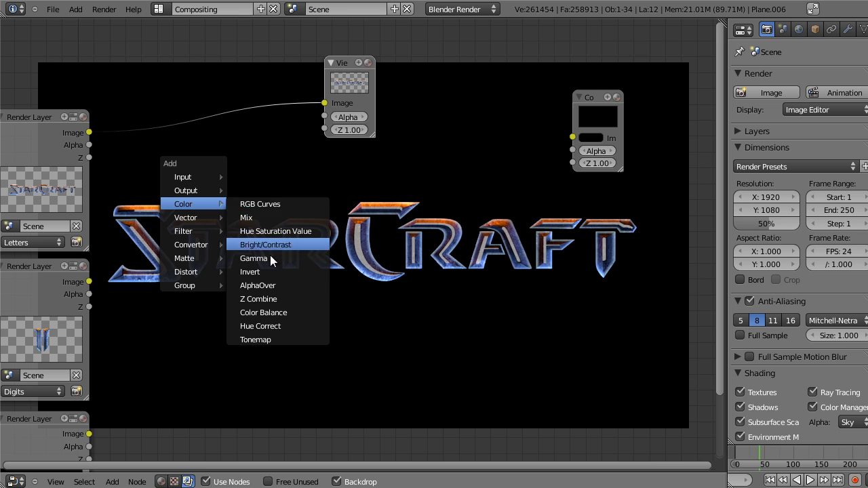
pyautogui.moveTo(197, 244)
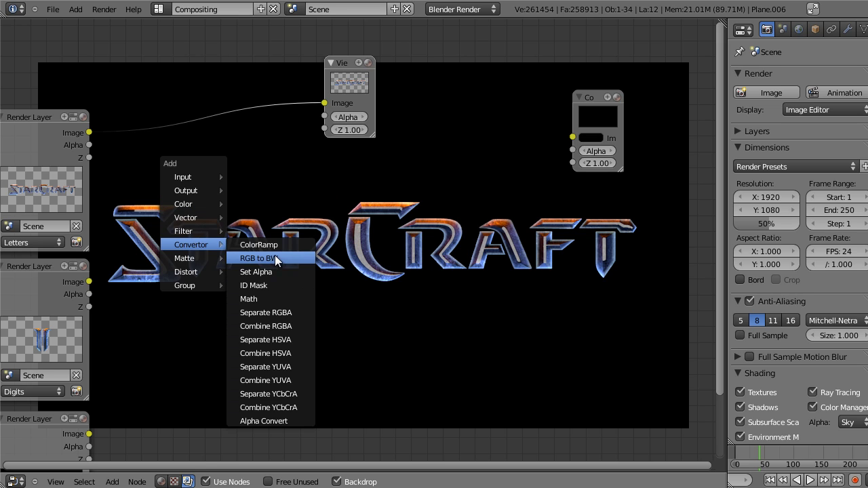
pyautogui.click(274, 257)
pyautogui.click(95, 140)
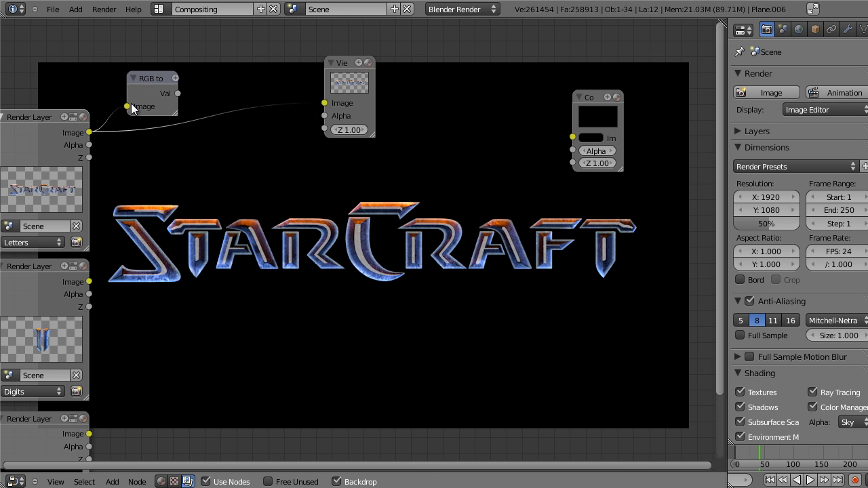
pyautogui.moveTo(157, 79); pyautogui.dragTo(159, 113)
pyautogui.moveTo(346, 82); pyautogui.dragTo(307, 80, button='middle')
pyautogui.moveTo(150, 106); pyautogui.dragTo(288, 83)
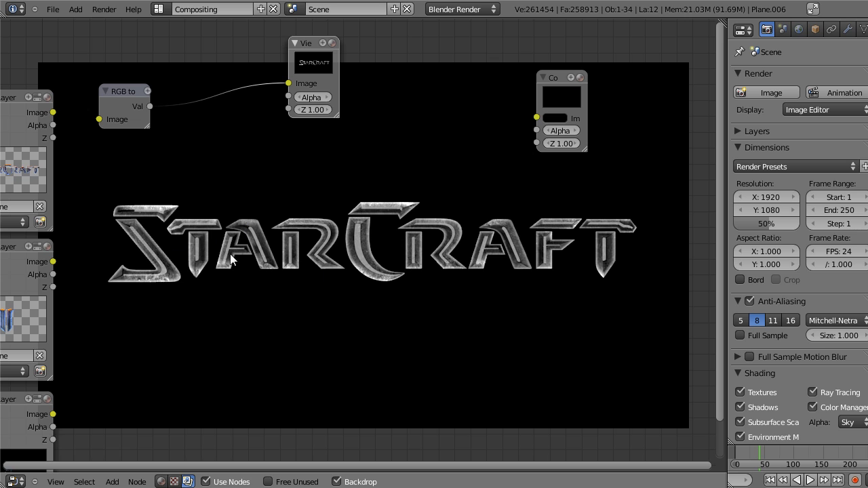
# Move the Viewer node farther away and insert an Invert node between the RGB to BW and Viewer nodes
pyautogui.moveTo(403, 249); pyautogui.dragTo(491, 311, button='middle')
pyautogui.moveTo(391, 103); pyautogui.dragTo(513, 74)
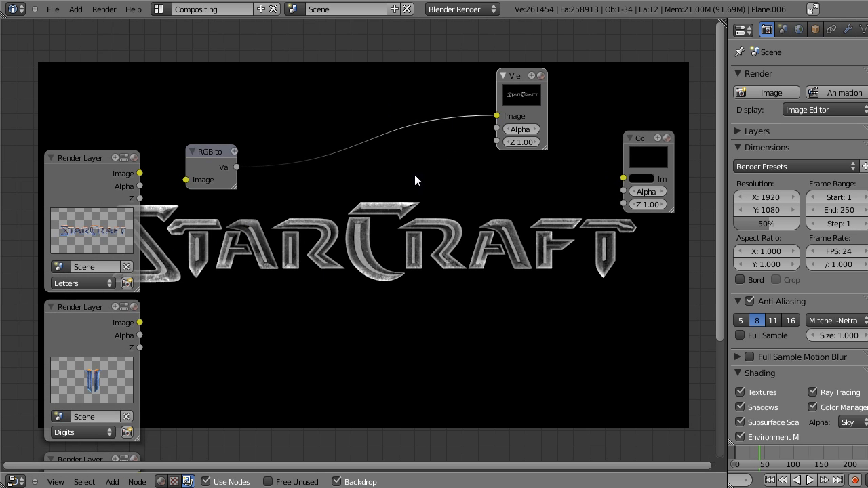
pyautogui.hotkey('shift', 'a')
pyautogui.moveTo(349, 141)
pyautogui.click(433, 212)
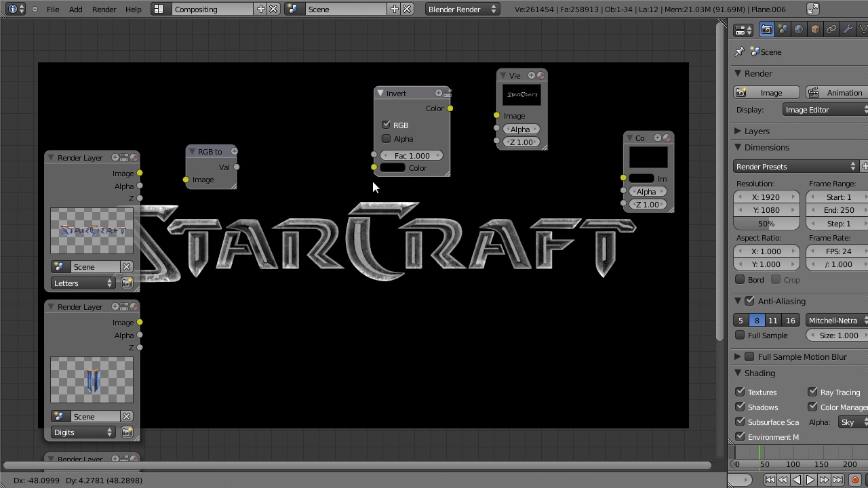
pyautogui.click(314, 196)
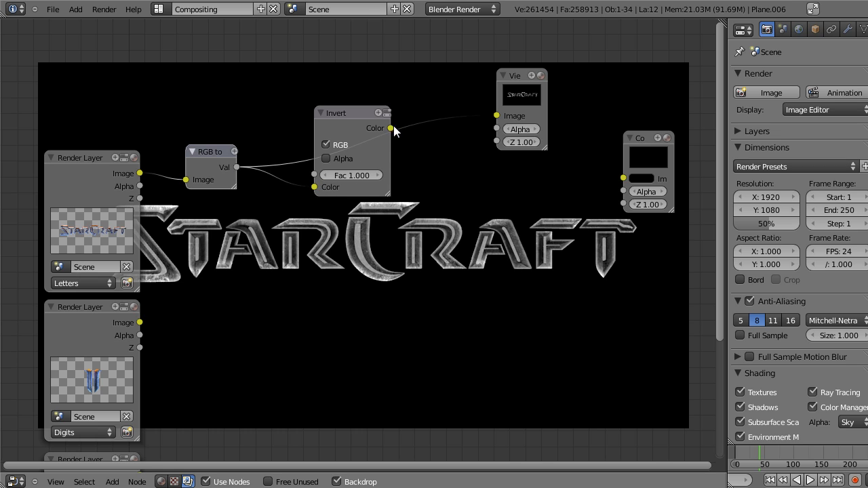
pyautogui.moveTo(497, 115); pyautogui.dragTo(422, 160)
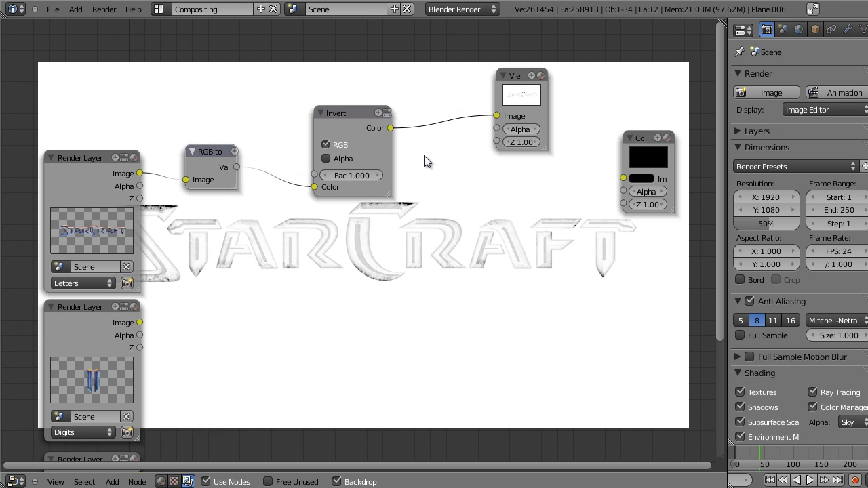
# Delete the Viewer node and move the Invert node closer to the RGB to BW node
pyautogui.moveTo(572, 318); pyautogui.dragTo(339, 258, button='middle')
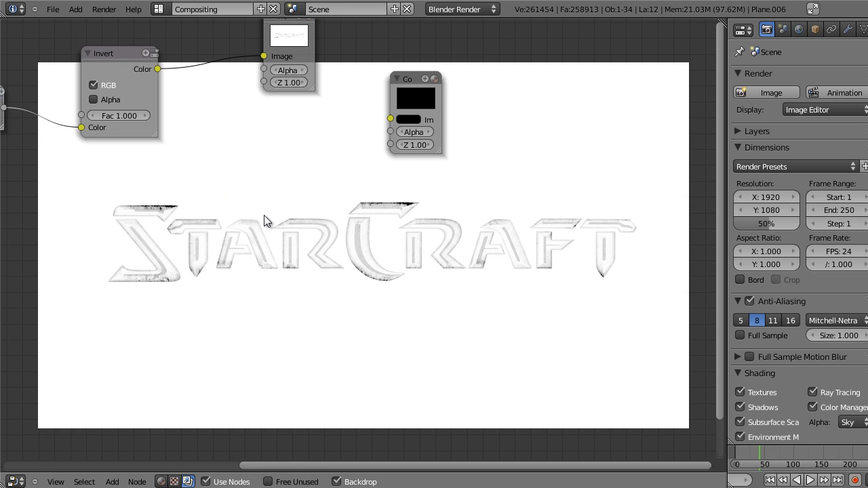
pyautogui.scroll(-4, 268, 211)
pyautogui.moveTo(279, 190); pyautogui.dragTo(302, 226, button='middle')
pyautogui.click(345, 131)
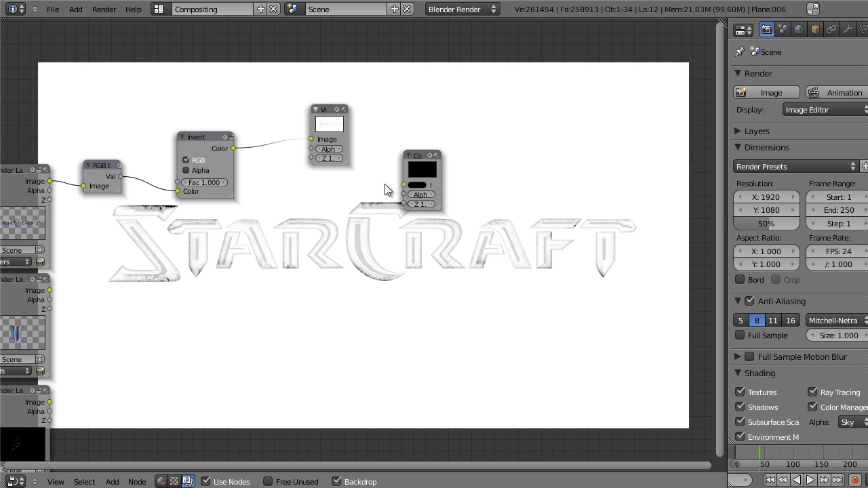
pyautogui.press('x')
pyautogui.moveTo(225, 165); pyautogui.dragTo(195, 189)
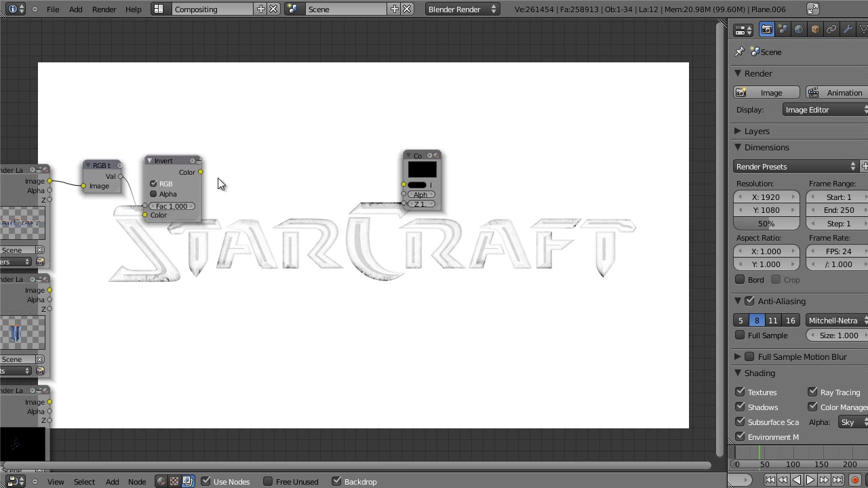
# Add an RGB Curves node fed by the Invert node and move the Composite node farther from it
pyautogui.hotkey('shift', 'a')
pyautogui.moveTo(203, 152)
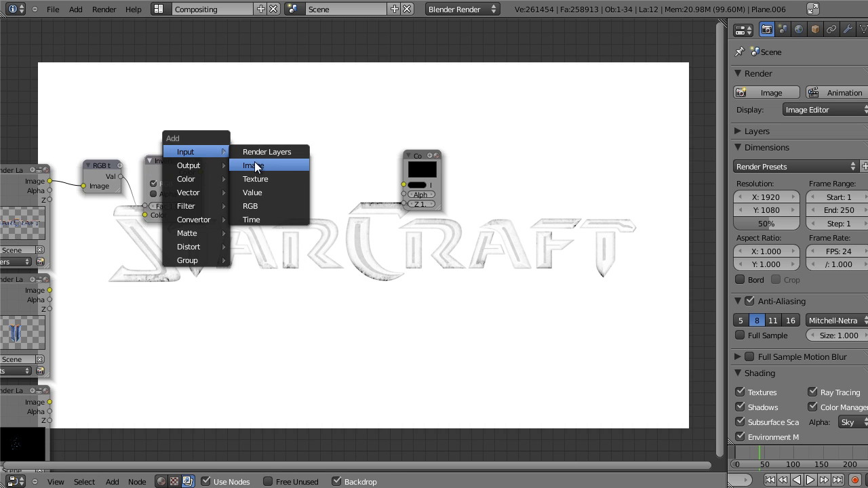
pyautogui.click(261, 179)
pyautogui.click(297, 212)
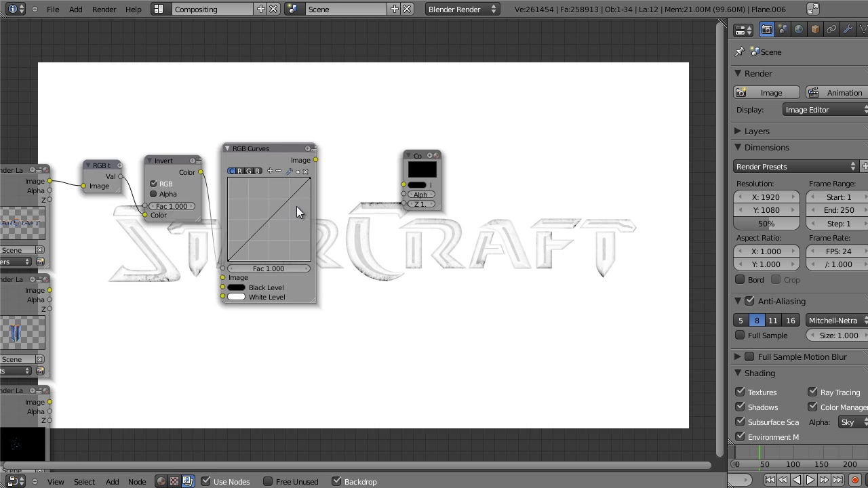
pyautogui.scroll(2, 299, 210)
pyautogui.moveTo(469, 140); pyautogui.dragTo(652, 176)
# Add a Viewer node connected to the RGB Curves output, placed between the RGB Curves and Composite nodes
pyautogui.hotkey('shift', 'a')
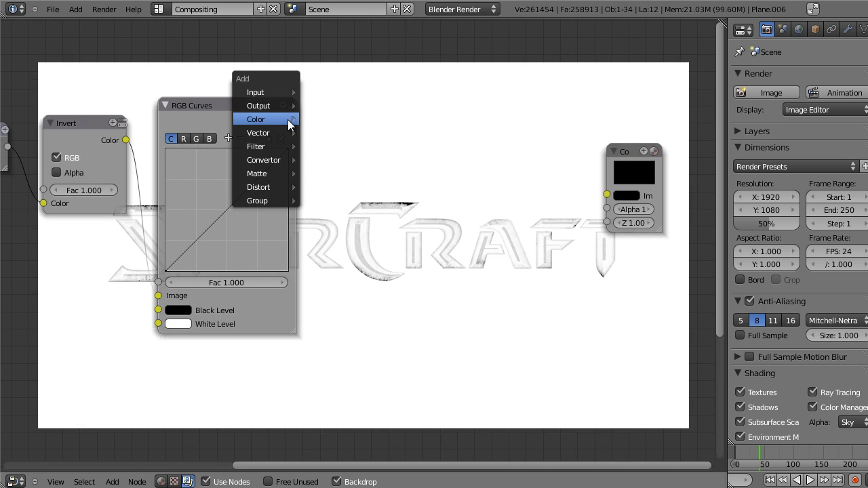
pyautogui.moveTo(291, 107)
pyautogui.click(345, 120)
pyautogui.click(483, 129)
pyautogui.scroll(3, 420, 178)
# Set the RGB Curves node's black level to a light grey
pyautogui.moveTo(344, 253); pyautogui.dragTo(360, 185, button='middle')
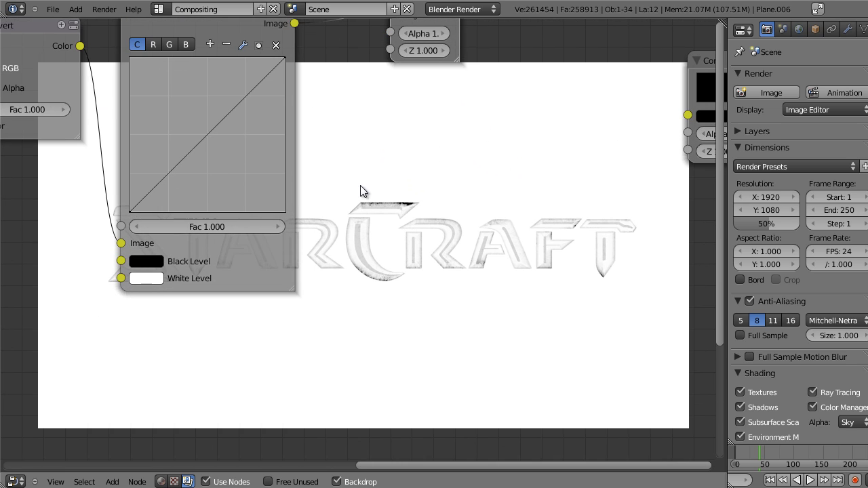
pyautogui.click(150, 259)
pyautogui.click(278, 184)
pyautogui.click(363, 236)
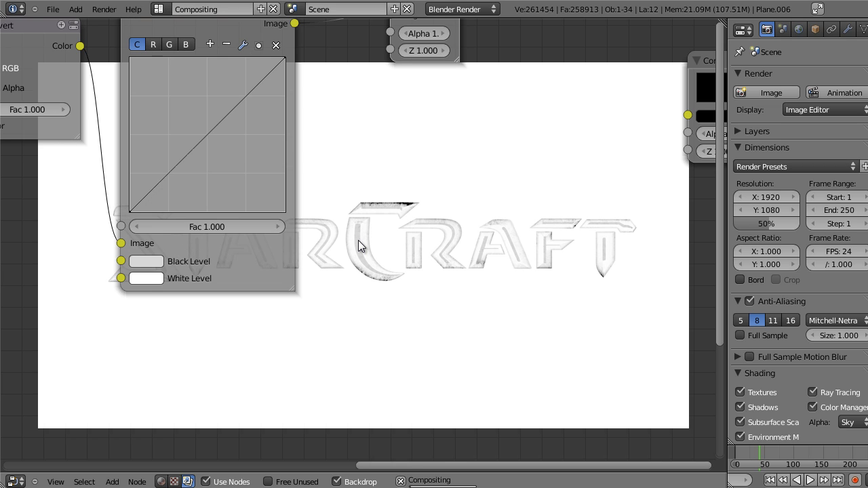
# Raise the RGB Curves node's black level to a very light grey with R, G and B at 0.849
pyautogui.click(152, 261)
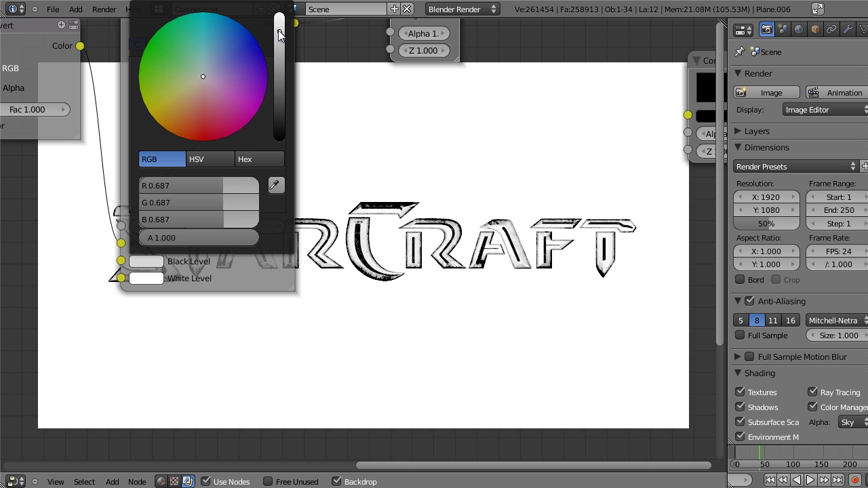
pyautogui.moveTo(278, 30); pyautogui.dragTo(278, 19)
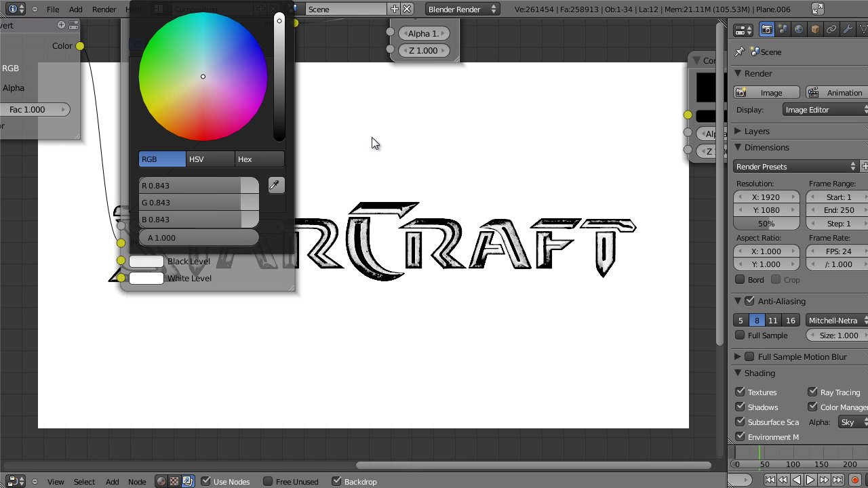
pyautogui.moveTo(378, 240); pyautogui.dragTo(357, 324, button='middle')
pyautogui.click(150, 341)
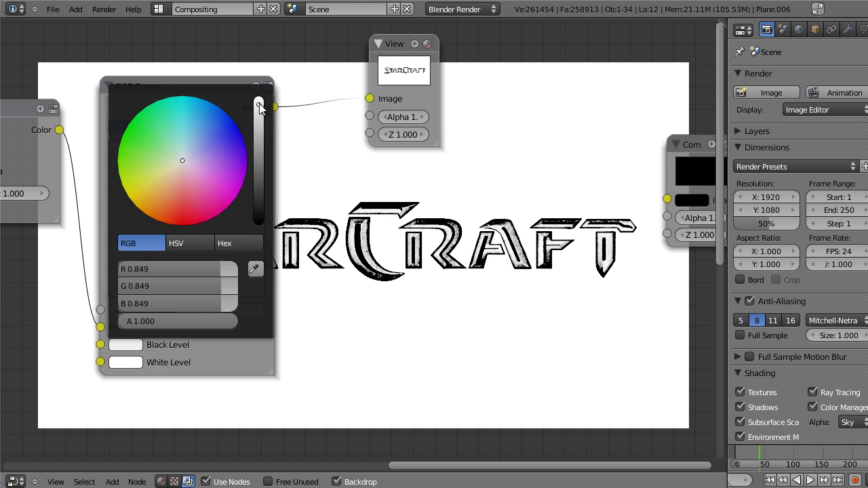
pyautogui.moveTo(309, 201); pyautogui.dragTo(244, 196, button='middle')
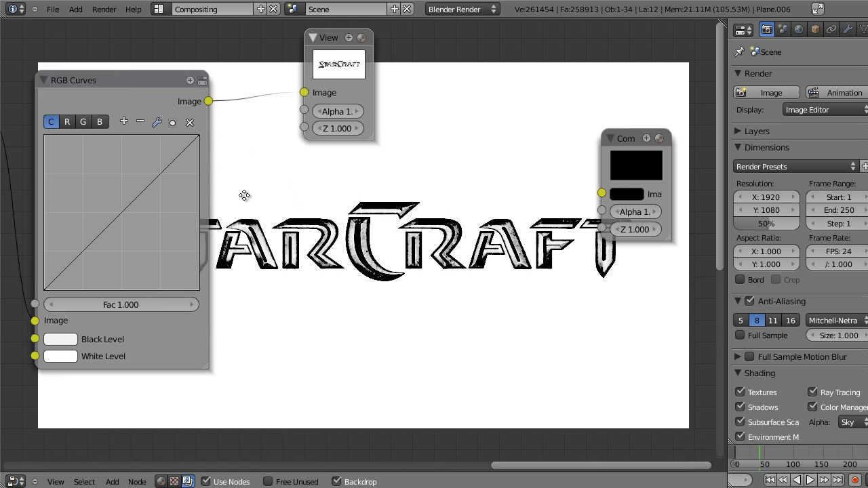
# Spread the Viewer and RGB Curves nodes apart to leave room for another node between them
pyautogui.scroll(-3, 246, 196)
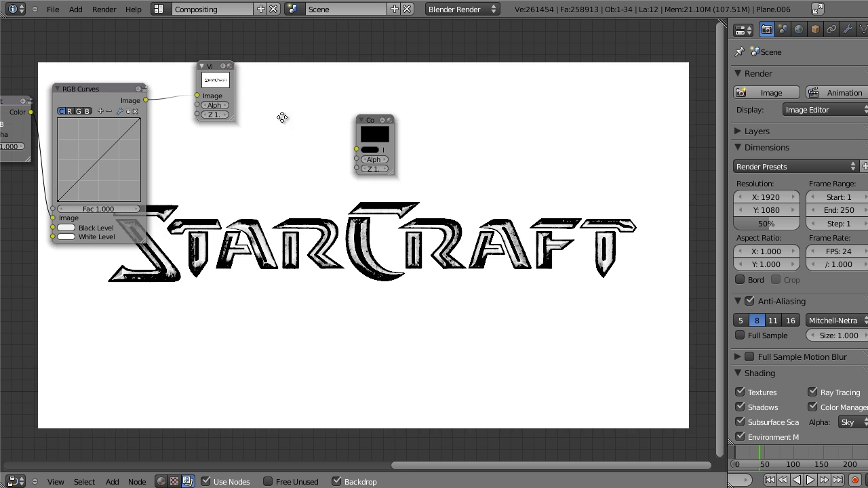
pyautogui.moveTo(282, 118); pyautogui.dragTo(442, 110, button='middle')
pyautogui.moveTo(341, 255); pyautogui.dragTo(289, 279, button='middle')
pyautogui.moveTo(320, 94); pyautogui.dragTo(374, 84)
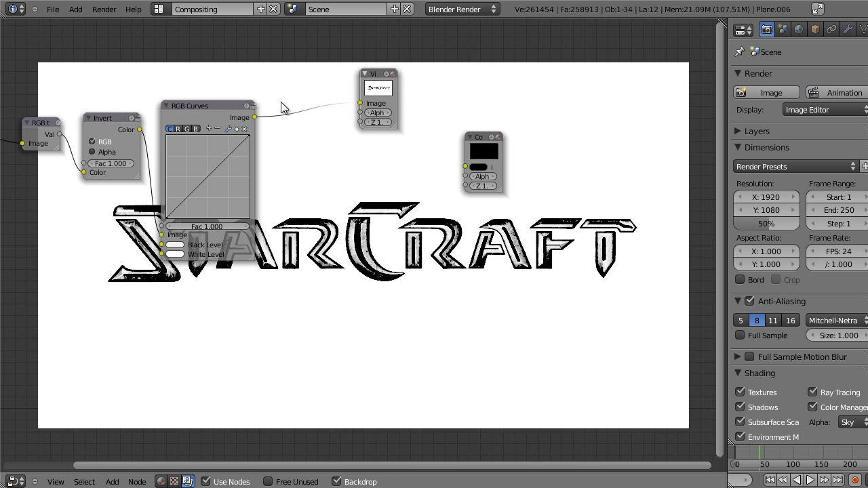
pyautogui.moveTo(209, 107); pyautogui.dragTo(196, 85)
pyautogui.moveTo(392, 109); pyautogui.dragTo(448, 100)
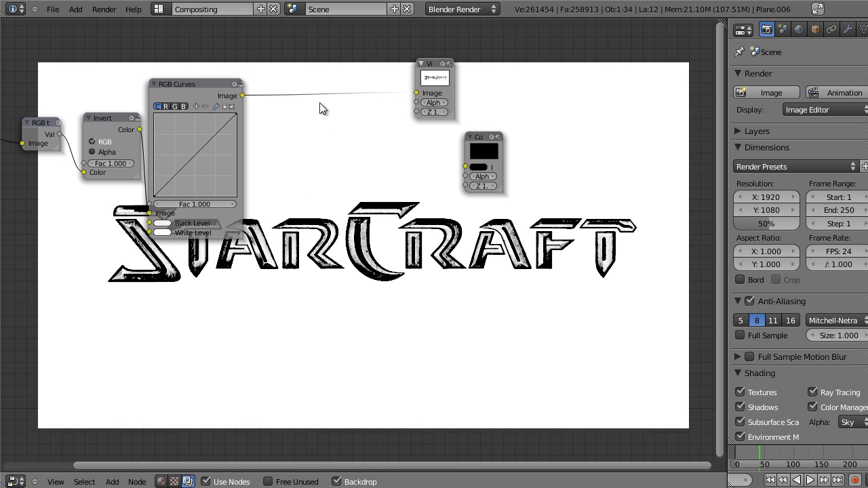
pyautogui.moveTo(194, 99); pyautogui.dragTo(195, 114)
# Add a Blur node fed by the RGB Curves output, placed between the RGB Curves and Viewer nodes
pyautogui.hotkey('shift', 'a')
pyautogui.moveTo(278, 204)
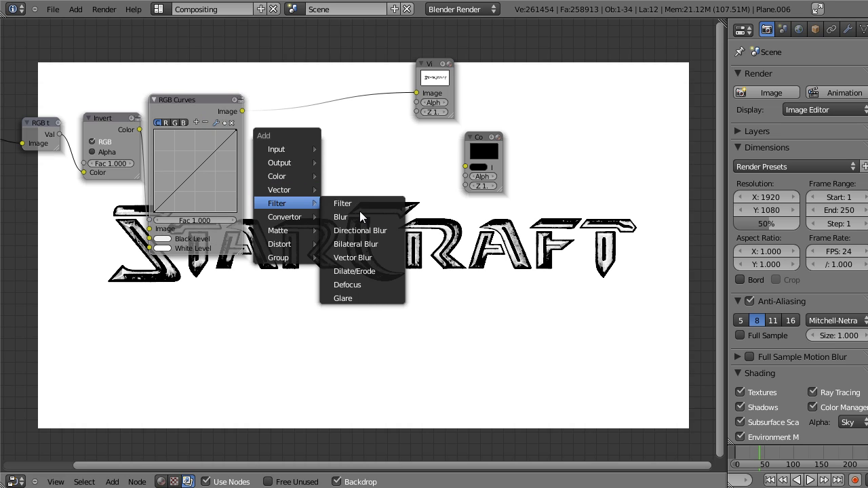
pyautogui.click(360, 216)
pyautogui.click(392, 209)
pyautogui.scroll(1, 389, 197)
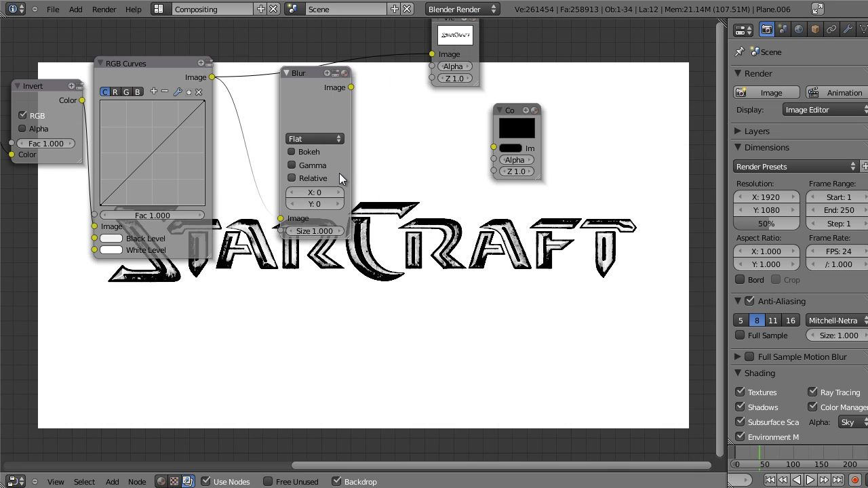
# Set the Blur node's filter type to Fast Gaussian and connect its output to the Viewer node
pyautogui.click(312, 139)
pyautogui.click(319, 62)
pyautogui.moveTo(356, 81); pyautogui.dragTo(300, 119, button='middle')
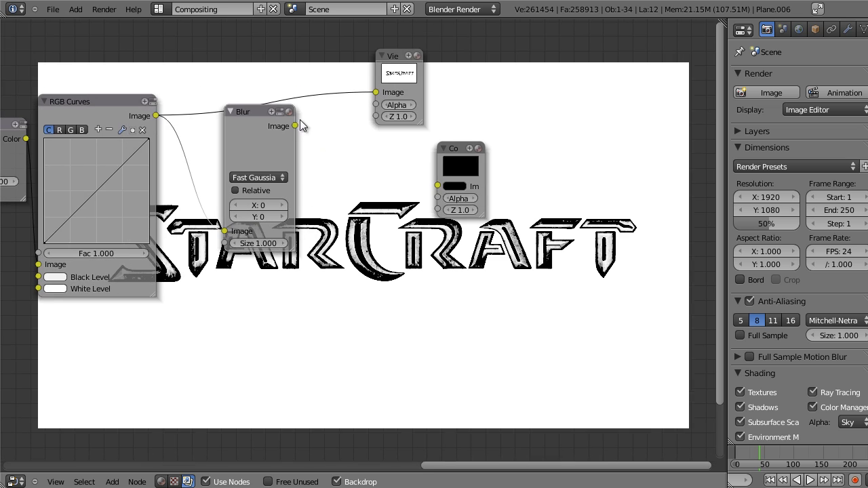
pyautogui.moveTo(295, 126); pyautogui.dragTo(376, 92)
# Set the Blur node's X and Y sizes to 30
pyautogui.click(262, 202)
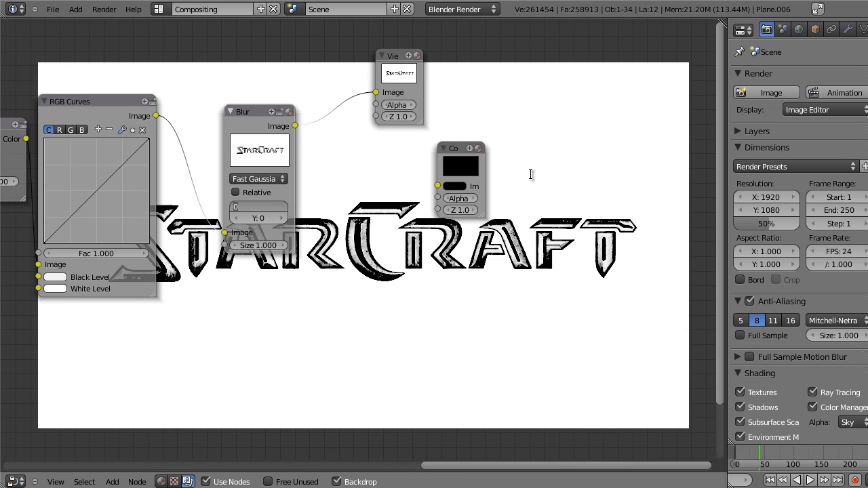
pyautogui.write('30')
pyautogui.press('Tab')
pyautogui.write('30')
pyautogui.press('Return')
# Delete the Viewer node attached to the Blur node
pyautogui.moveTo(469, 306); pyautogui.dragTo(367, 250, button='middle')
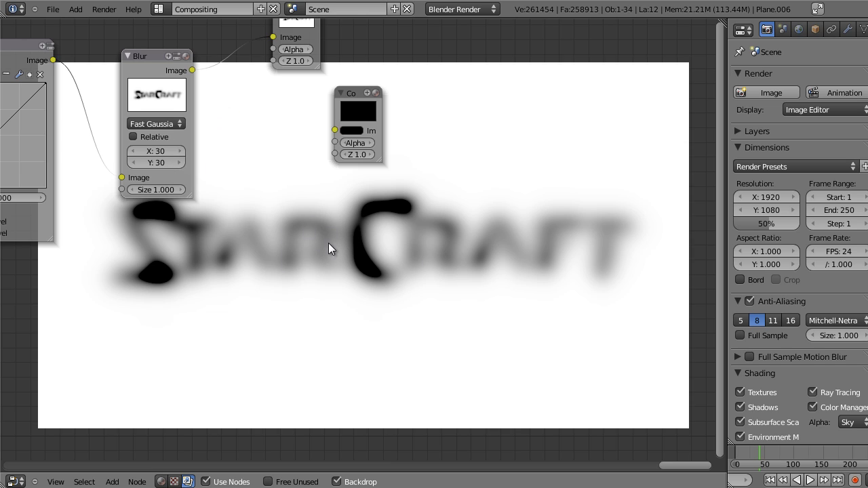
pyautogui.scroll(-4, 267, 191)
pyautogui.moveTo(265, 170); pyautogui.dragTo(543, 134, button='middle')
pyautogui.scroll(-4, 434, 155)
pyautogui.scroll(4, 431, 198)
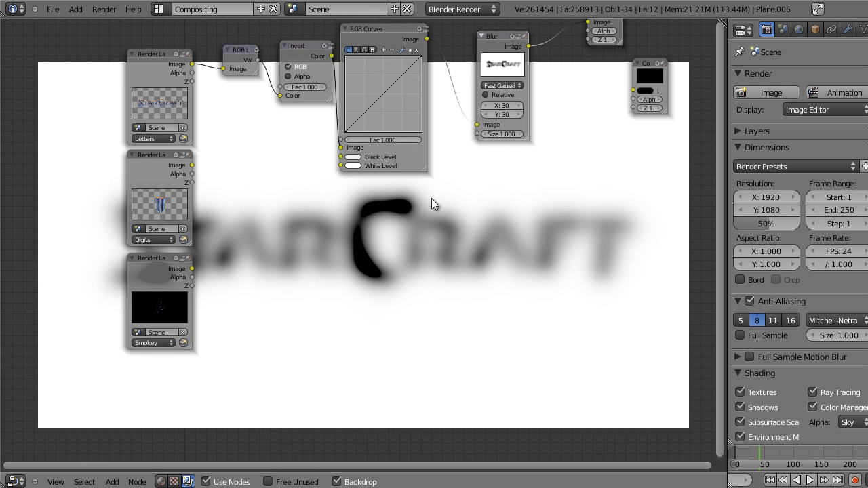
pyautogui.moveTo(431, 203); pyautogui.dragTo(367, 202, button='middle')
pyautogui.moveTo(104, 209); pyautogui.dragTo(104, 212)
pyautogui.scroll(-2, 508, 95)
pyautogui.click(496, 74)
pyautogui.press('x')
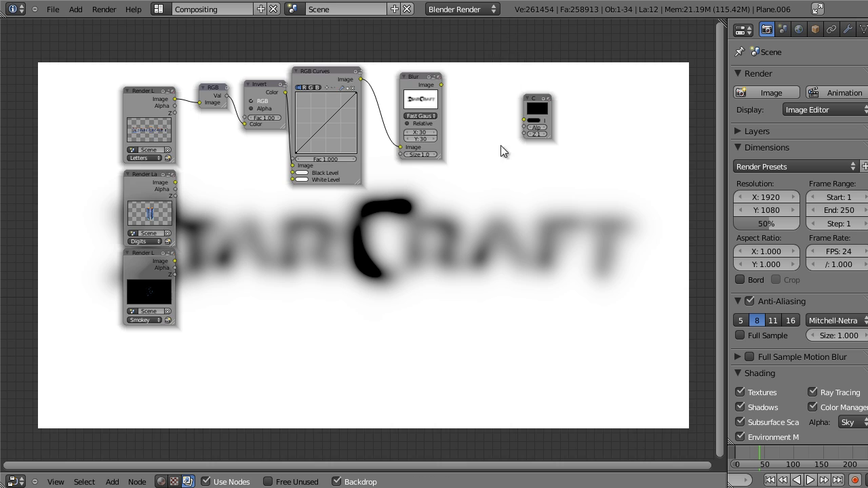
# Move the Composite node farther from the Blur node and add a Mix node between them, feeding the Composite
pyautogui.moveTo(500, 145); pyautogui.dragTo(403, 150, button='middle')
pyautogui.moveTo(443, 117); pyautogui.dragTo(631, 132)
pyautogui.hotkey('shift', 'a')
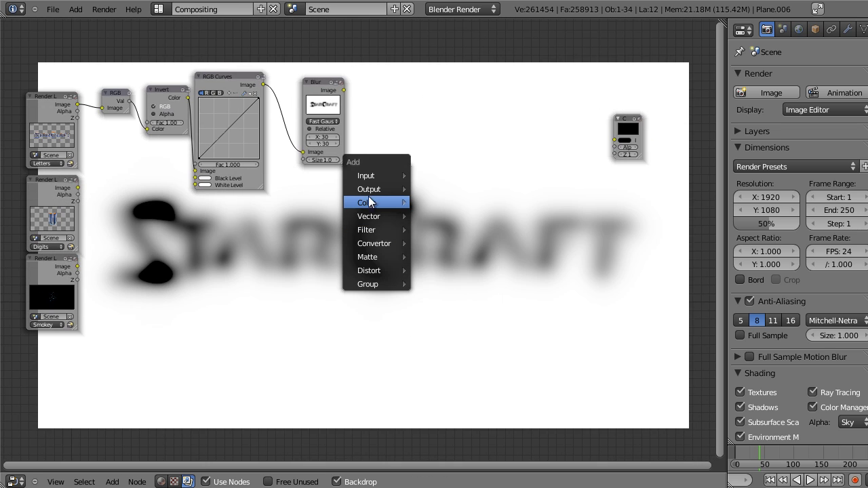
pyautogui.moveTo(372, 197)
pyautogui.click(444, 212)
pyautogui.click(360, 290)
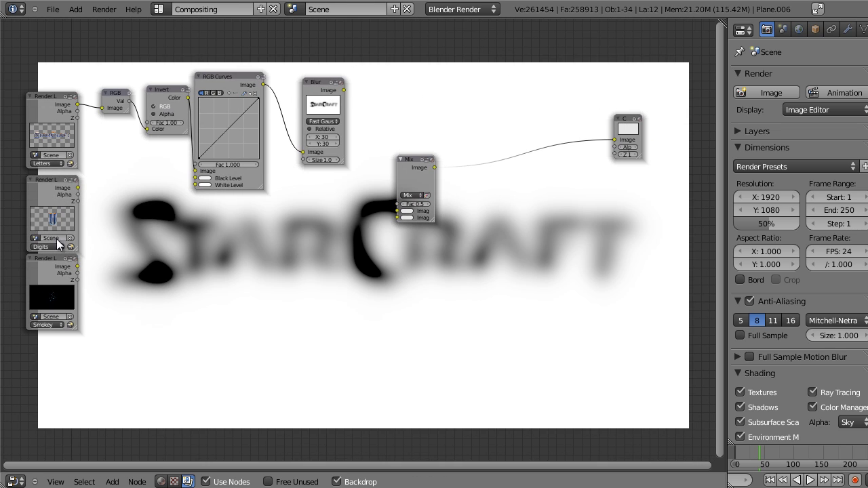
# Feed the Digits render layer's image into the Mix node's first image input
pyautogui.click(57, 190)
pyautogui.scroll(2, 74, 185)
pyautogui.moveTo(77, 210); pyautogui.dragTo(121, 225, button='middle')
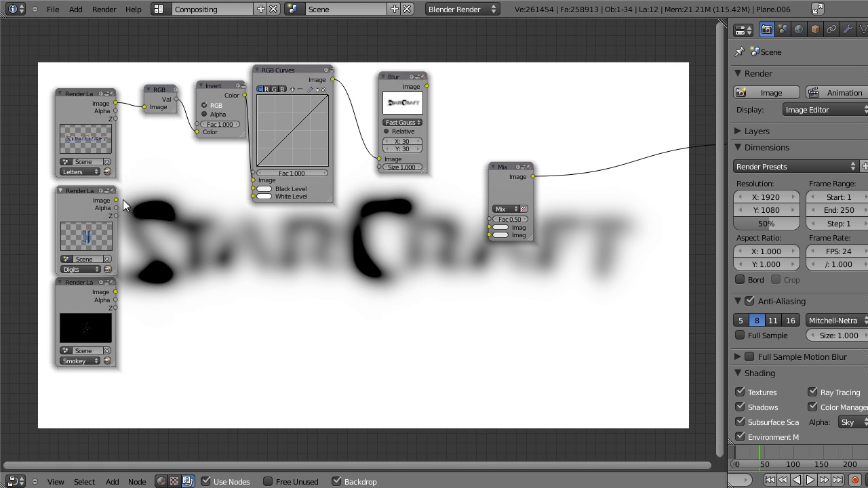
pyautogui.moveTo(225, 220); pyautogui.dragTo(489, 235)
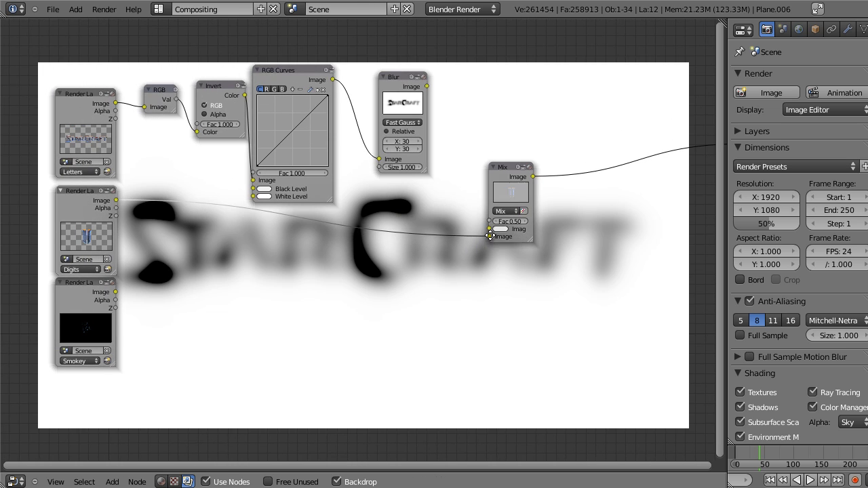
pyautogui.moveTo(508, 214); pyautogui.dragTo(337, 263, button='middle')
pyautogui.moveTo(341, 233); pyautogui.dragTo(363, 215)
pyautogui.moveTo(337, 265); pyautogui.dragTo(341, 261)
pyautogui.scroll(2, 359, 235)
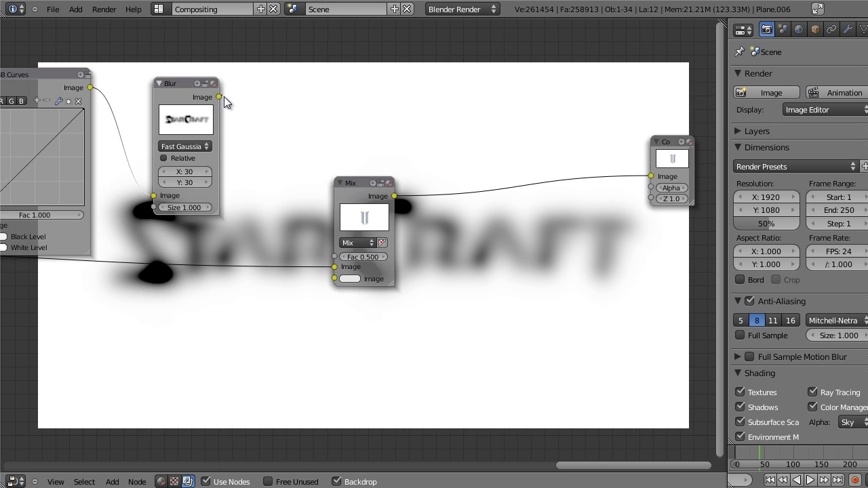
# Connect the Blur output to the Mix node's second image input and add a Viewer node fed by the Mix node
pyautogui.moveTo(253, 161); pyautogui.dragTo(335, 278)
pyautogui.hotkey('shift', 'a')
pyautogui.moveTo(359, 200)
pyautogui.click(413, 207)
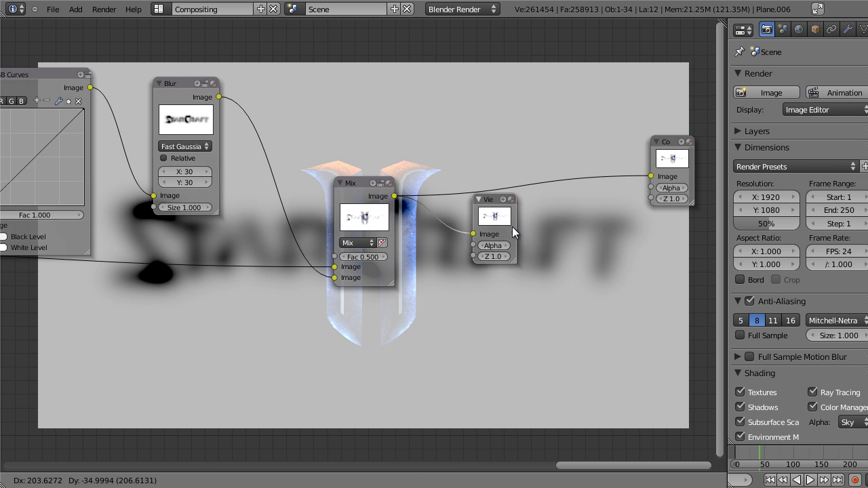
pyautogui.click(404, 246)
# Set the Mix node's blend type to Multiply and its factor to 1
pyautogui.click(356, 243)
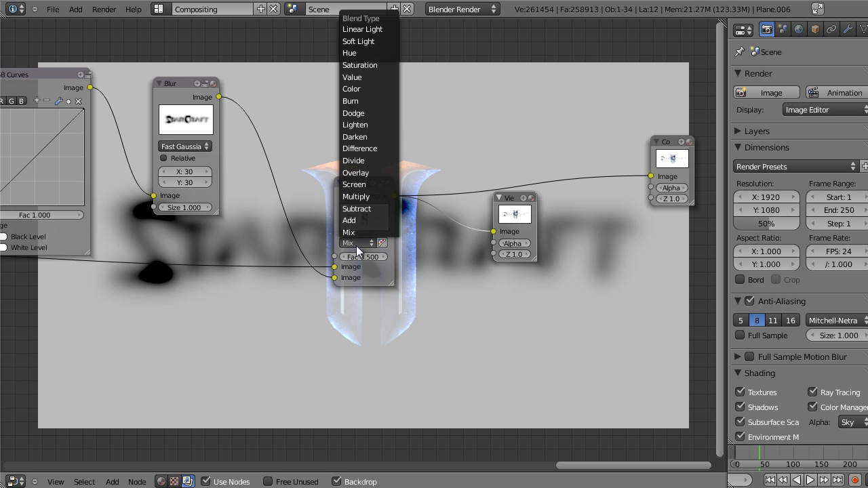
pyautogui.click(367, 197)
pyautogui.moveTo(422, 227); pyautogui.dragTo(362, 184, button='middle')
pyautogui.scroll(2, 295, 173)
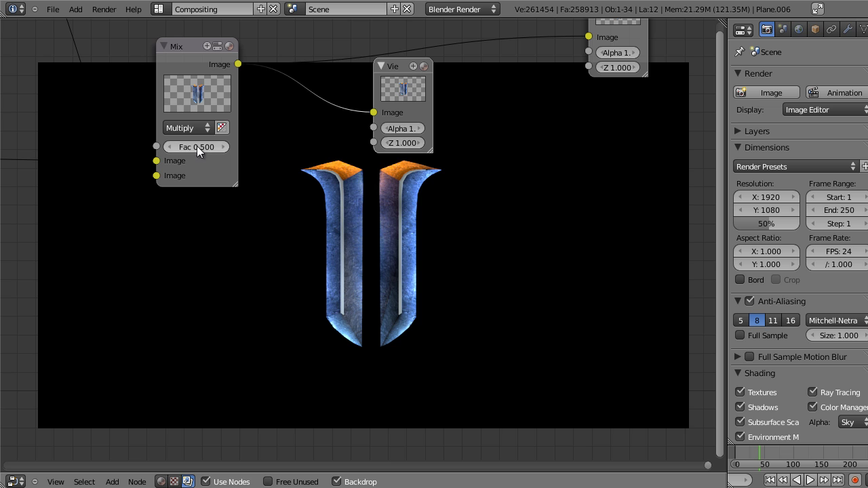
pyautogui.write('1')
pyautogui.press('Return')
pyautogui.moveTo(399, 255); pyautogui.dragTo(320, 219, button='middle')
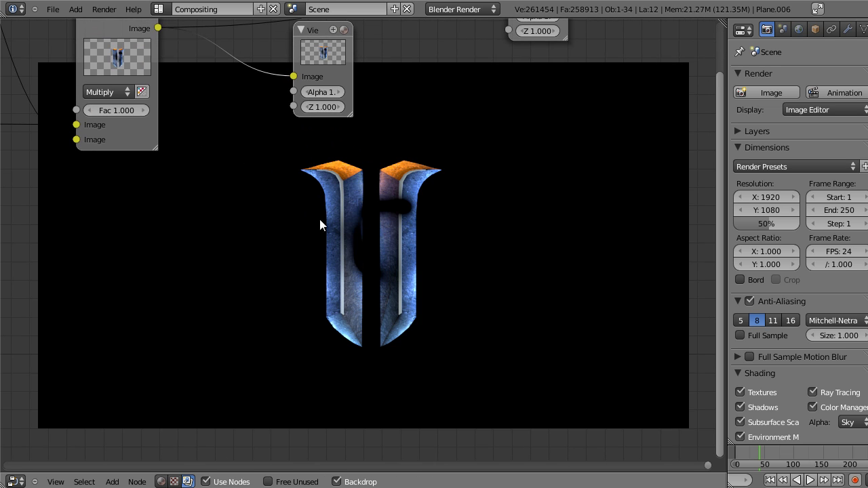
# Try a stronger blur by setting the Blur node's X and Y sizes to 50
pyautogui.moveTo(202, 143); pyautogui.dragTo(355, 215, button='middle')
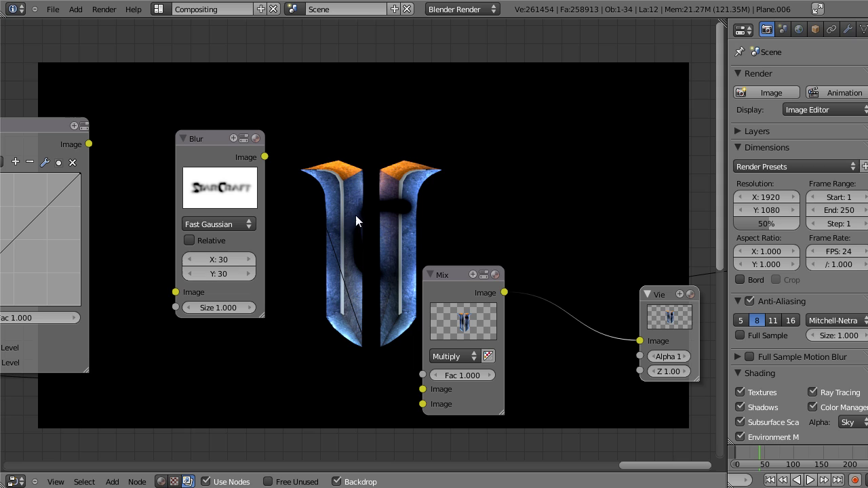
pyautogui.click(222, 259)
pyautogui.write('505')
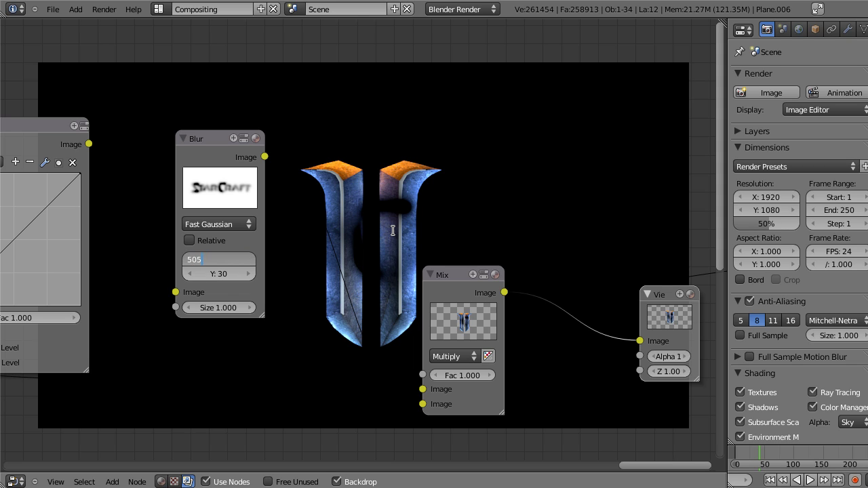
pyautogui.press('BackSpace')
pyautogui.press('Tab')
pyautogui.write('50')
pyautogui.press('Return')
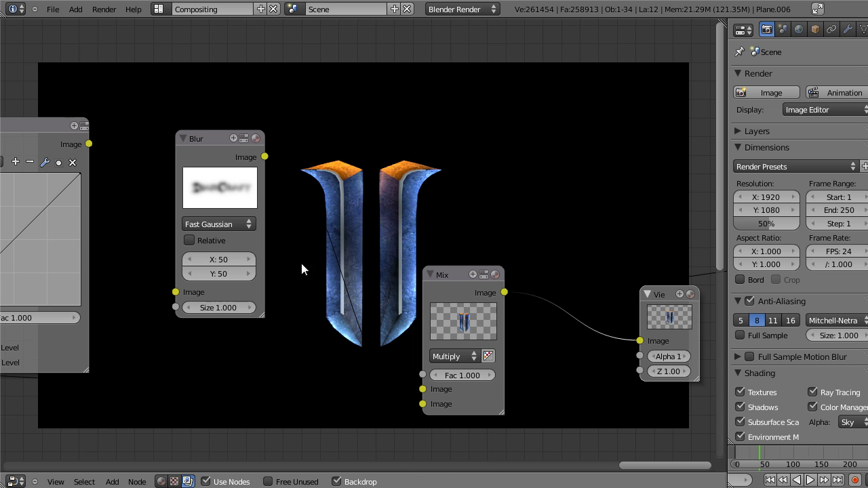
# Bend the RGB Curves node's combined curve strongly downward to darken the letters' shadow on the digits
pyautogui.hscroll(-5, 260, 235)
pyautogui.moveTo(187, 221); pyautogui.dragTo(227, 246)
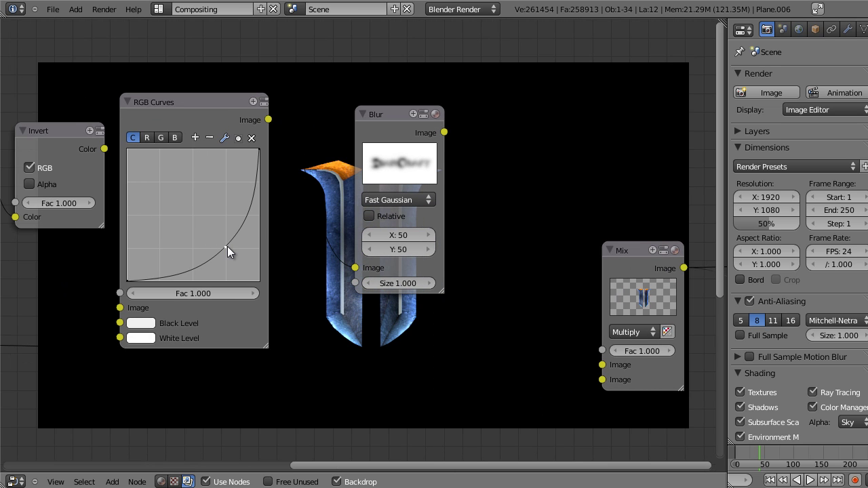
pyautogui.keyDown('ctrl'); pyautogui.hscroll(5, 332, 244); pyautogui.keyUp('ctrl')
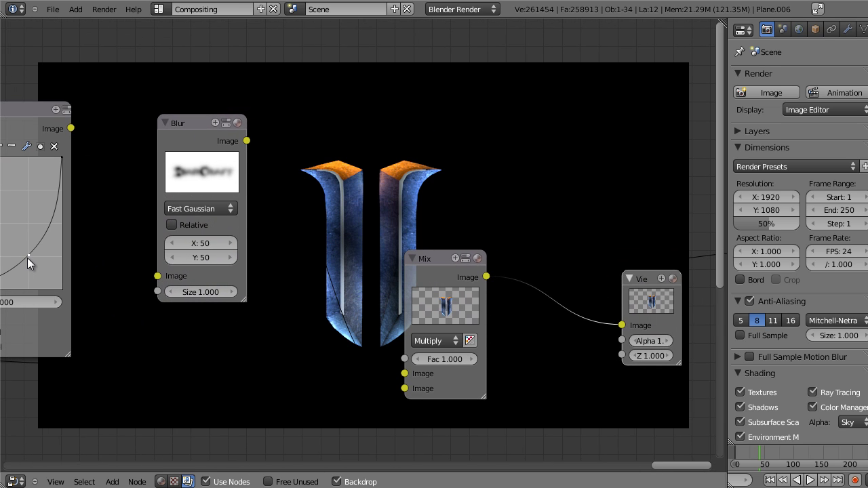
pyautogui.moveTo(27, 257)
pyautogui.mouseDown()
pyautogui.moveTo(39, 269)
pyautogui.moveTo(30, 265)
pyautogui.mouseUp()
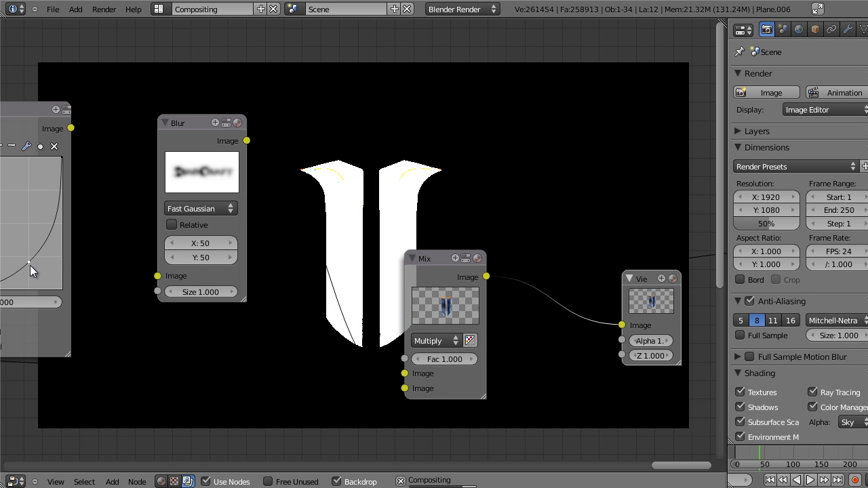
# Set the Blur node's X and Y sizes back to 30
pyautogui.click(200, 242)
pyautogui.write('3')
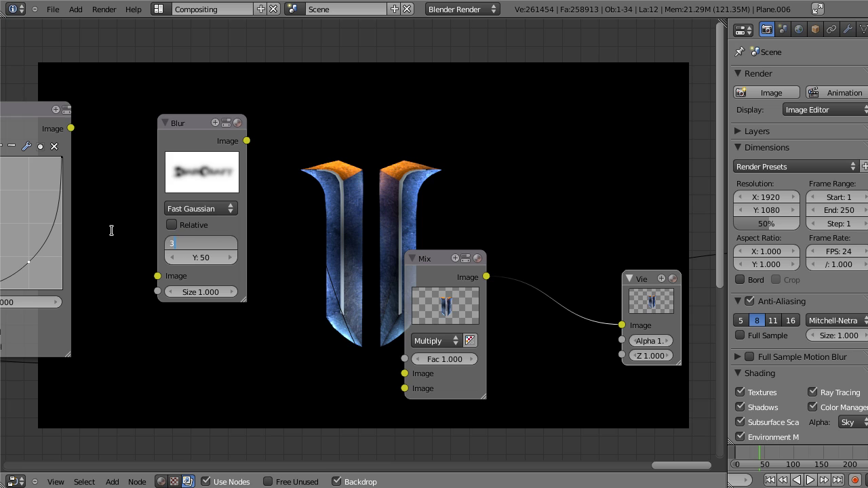
pyautogui.write('0')
pyautogui.press('Tab')
pyautogui.write('30')
pyautogui.press('Return')
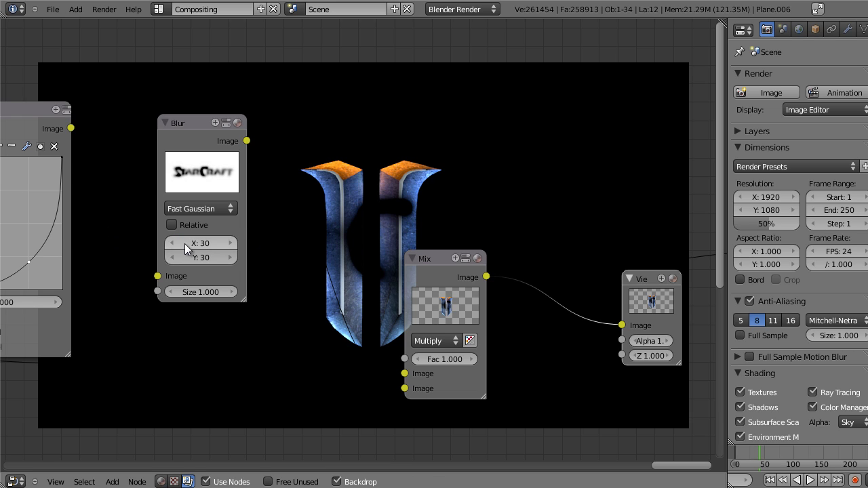
# Set only the Blur node's X size to 40
pyautogui.click(202, 242)
pyautogui.write('0')
pyautogui.press('Return')
pyautogui.click(202, 243)
pyautogui.write('4')
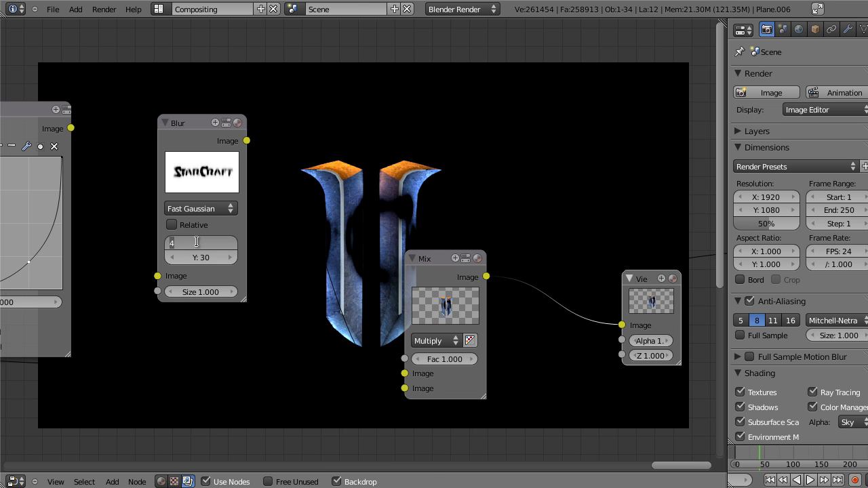
pyautogui.write('0')
pyautogui.press('Return')
# Remove the Viewer node and add an AlphaOver node beside the Mix node, feeding the Mix output into its second image input
pyautogui.moveTo(461, 234); pyautogui.dragTo(215, 191, button='middle')
pyautogui.scroll(-4, 215, 191)
pyautogui.moveTo(256, 153); pyautogui.dragTo(468, 171, button='middle')
pyautogui.hotkey('shift', 'a')
pyautogui.moveTo(411, 215)
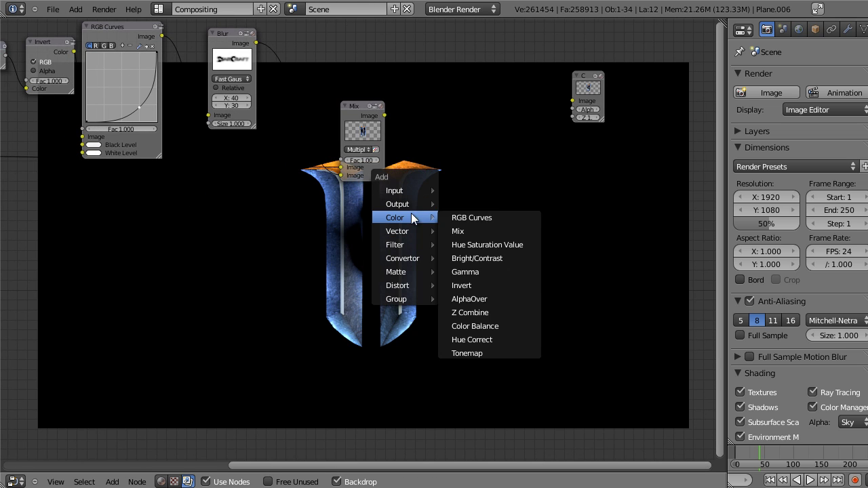
pyautogui.click(492, 298)
pyautogui.click(411, 282)
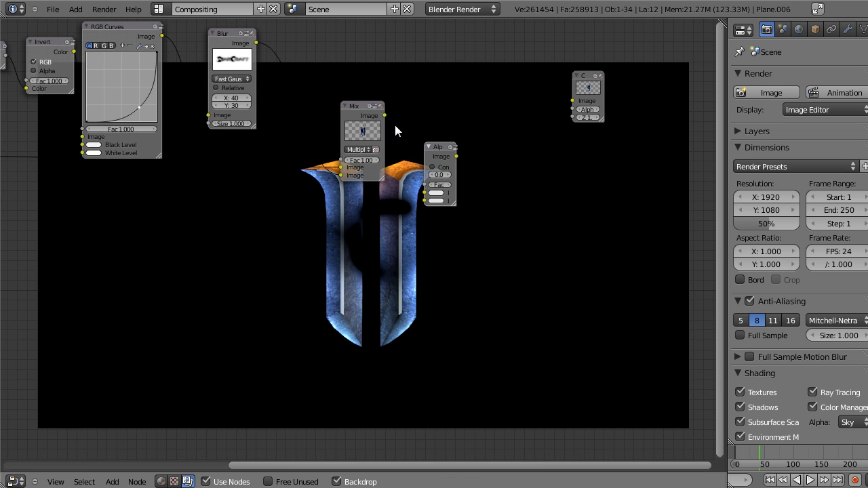
pyautogui.moveTo(384, 115); pyautogui.dragTo(423, 194)
pyautogui.scroll(-3, 333, 217)
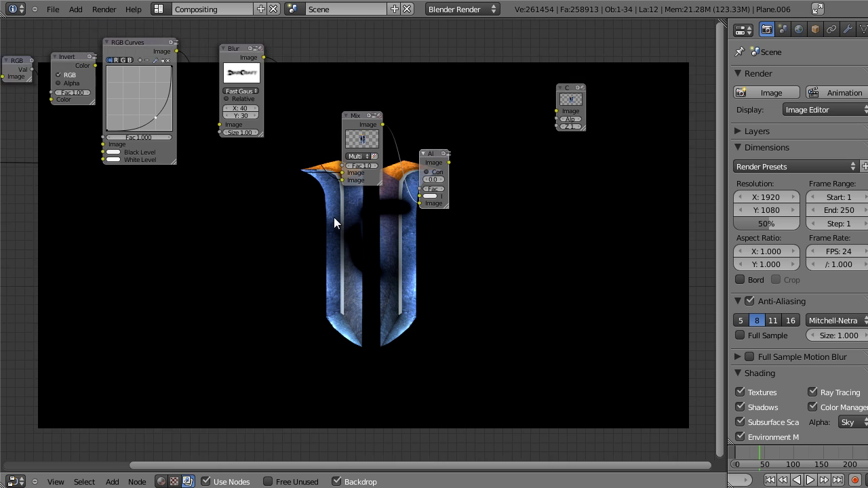
# Connect the Digits layer's image to the AlphaOver node's first image input and add a Viewer node on the AlphaOver output
pyautogui.moveTo(123, 194); pyautogui.dragTo(396, 216)
pyautogui.scroll(2, 428, 176)
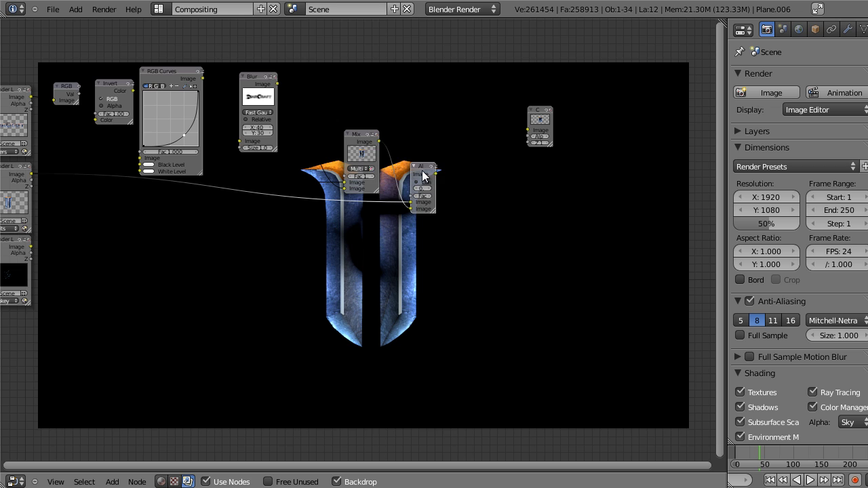
pyautogui.hotkey('shift', 'a')
pyautogui.moveTo(396, 156)
pyautogui.click(468, 170)
pyautogui.moveTo(484, 215); pyautogui.dragTo(337, 245, button='middle')
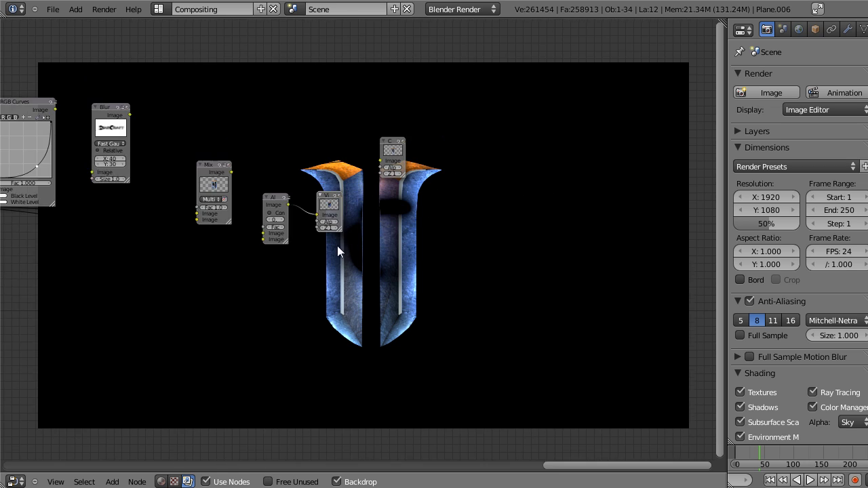
pyautogui.scroll(3, 337, 246)
# Swap the AlphaOver node's two image inputs and move the Viewer node farther away from it
pyautogui.press('g')
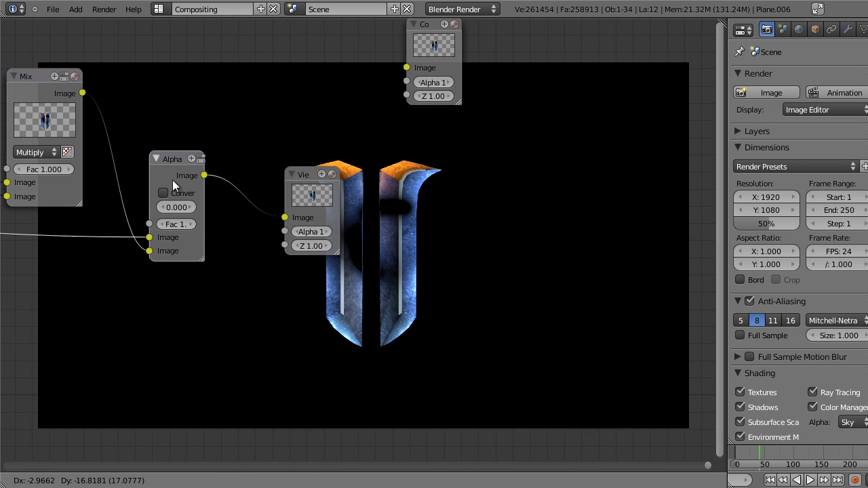
pyautogui.moveTo(173, 180); pyautogui.dragTo(173, 187)
pyautogui.moveTo(150, 245); pyautogui.dragTo(149, 259)
pyautogui.click(336, 205)
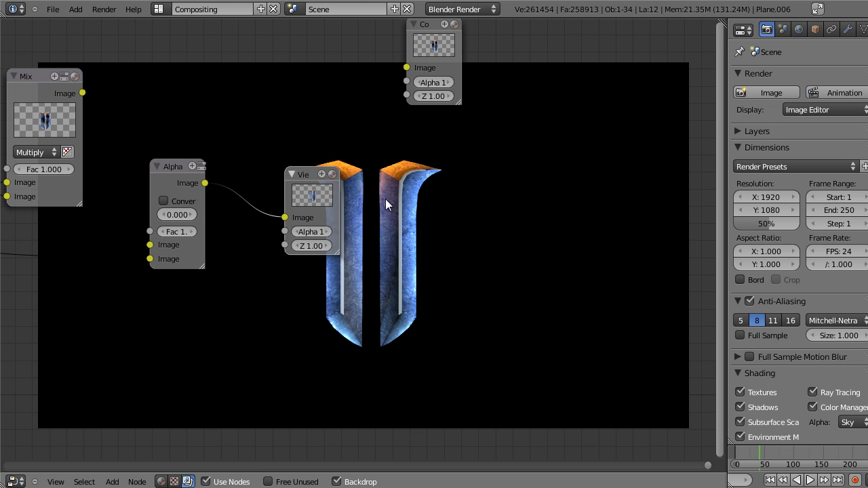
pyautogui.moveTo(386, 199); pyautogui.dragTo(253, 170, button='middle')
pyautogui.scroll(-2, 289, 244)
pyautogui.moveTo(343, 194); pyautogui.dragTo(404, 184)
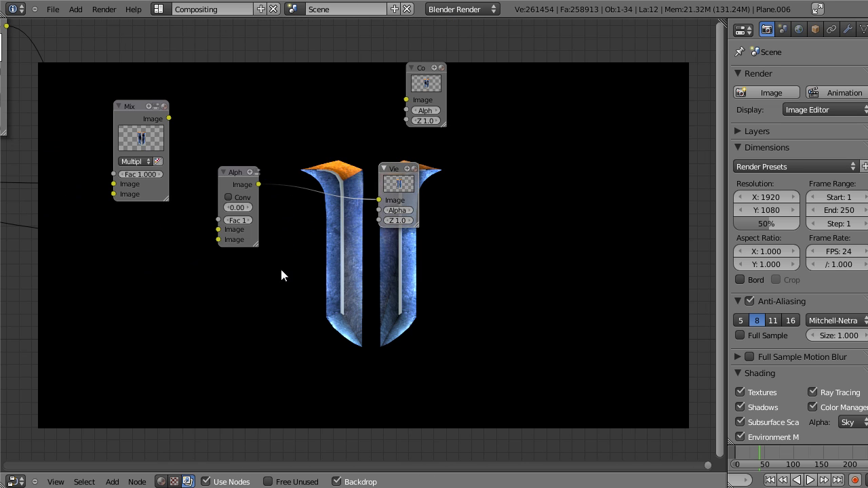
# Hide the backdrop and connect the Letters layer's image to the AlphaOver node's first image input
pyautogui.click(342, 482)
pyautogui.moveTo(329, 267); pyautogui.dragTo(343, 273, button='middle')
pyautogui.scroll(-2, 301, 253)
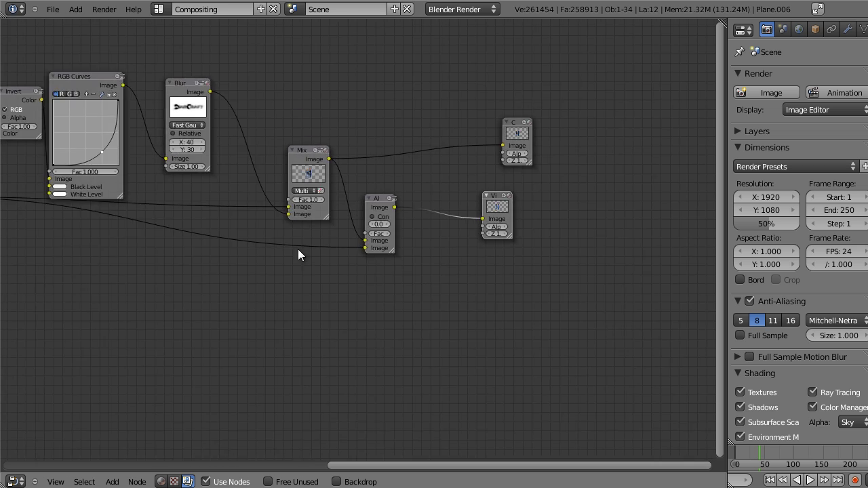
pyautogui.moveTo(301, 254); pyautogui.dragTo(416, 265, button='middle')
pyautogui.click(483, 233)
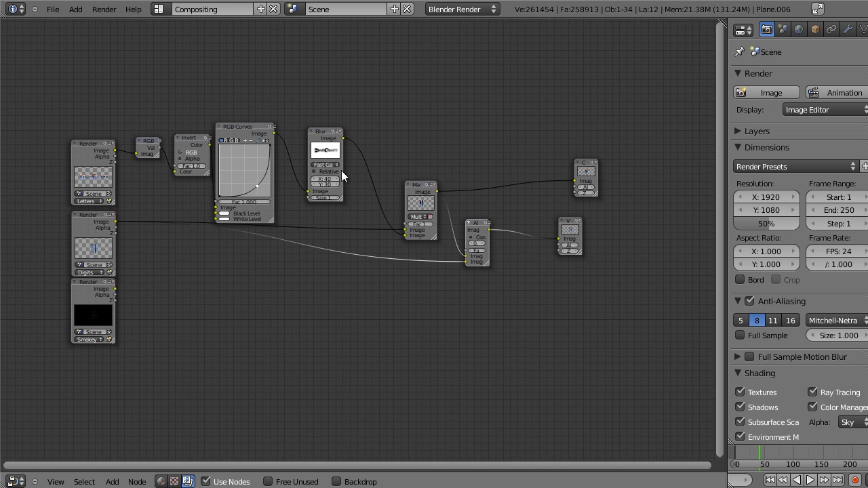
pyautogui.moveTo(115, 152); pyautogui.dragTo(466, 259)
# Replace the Digits link on the AlphaOver node with the Mix output and swap the inputs to overlay the Letters, showing the backdrop again
pyautogui.scroll(2, 442, 248)
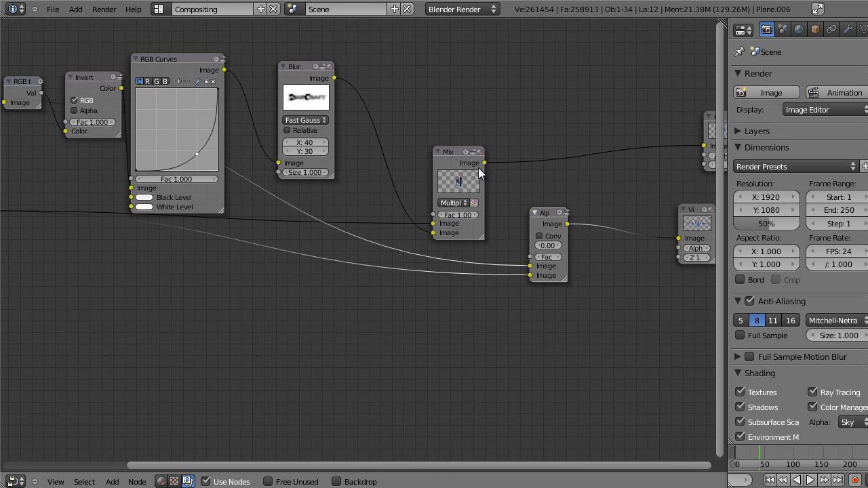
pyautogui.moveTo(484, 163); pyautogui.dragTo(531, 276)
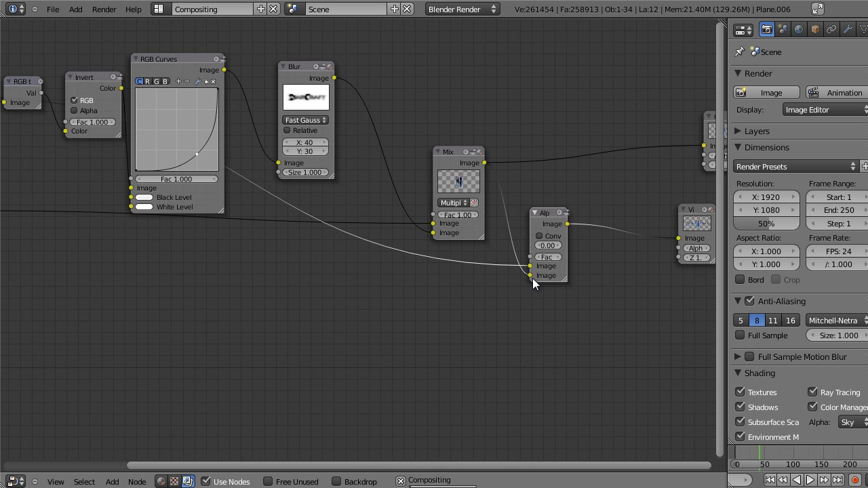
pyautogui.click(686, 234)
pyautogui.moveTo(560, 244); pyautogui.dragTo(340, 201, button='middle')
pyautogui.moveTo(309, 229); pyautogui.dragTo(309, 231)
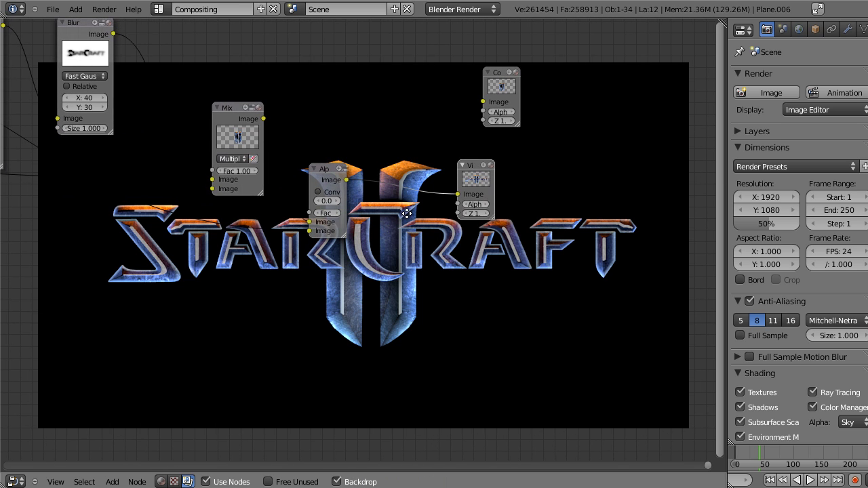
# Set the shadow Blur node's Y size to 40
pyautogui.scroll(2, 284, 218)
pyautogui.moveTo(432, 225); pyautogui.dragTo(385, 205, button='middle')
pyautogui.scroll(-4, 395, 247)
pyautogui.scroll(3, 395, 246)
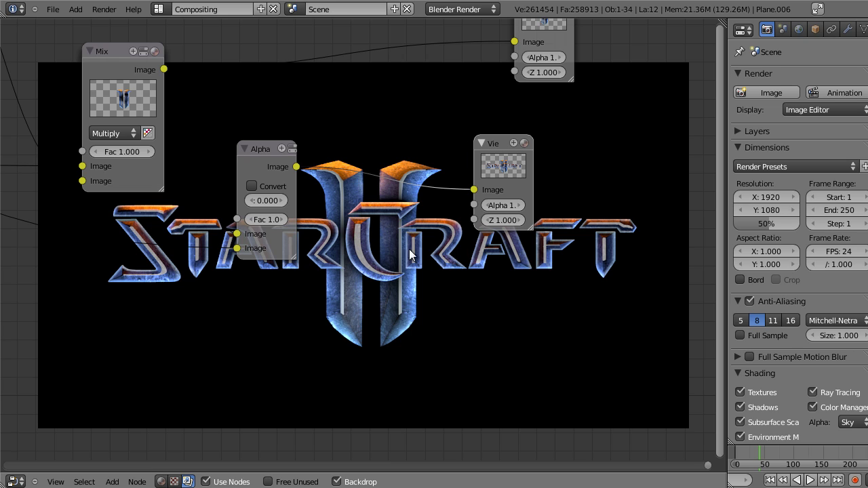
pyautogui.moveTo(400, 212); pyautogui.dragTo(323, 163, button='middle')
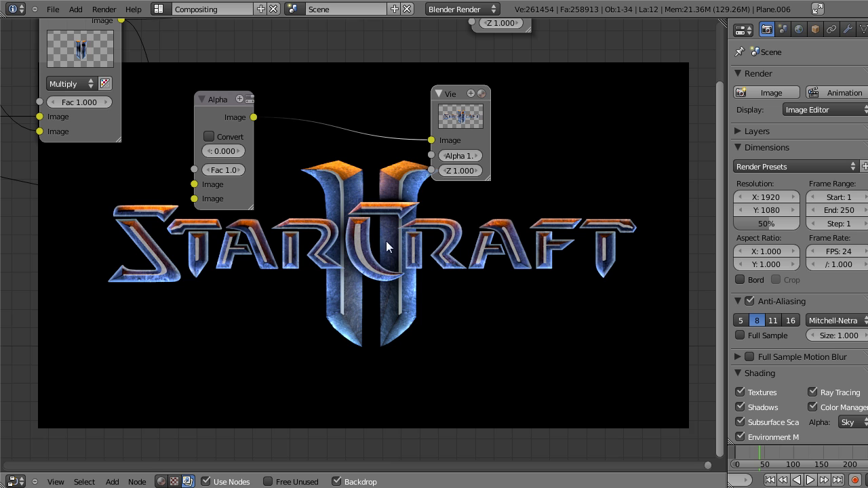
pyautogui.scroll(-2, 329, 178)
pyautogui.moveTo(188, 142); pyautogui.dragTo(337, 223, button='middle')
pyautogui.scroll(1, 337, 223)
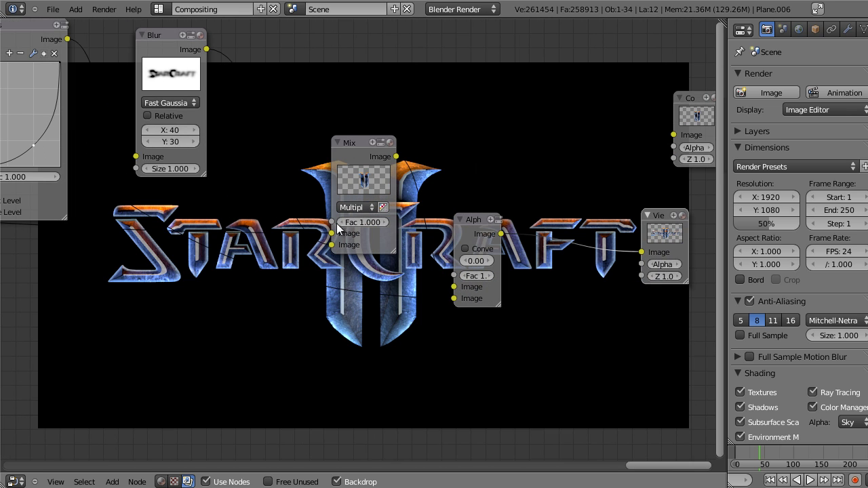
pyautogui.click(167, 141)
pyautogui.write('40')
pyautogui.press('Return')
# Move the Smokey render layer node down and shift the Composite and Viewer nodes outward to make room
pyautogui.moveTo(432, 177); pyautogui.dragTo(266, 145, button='middle')
pyautogui.moveTo(415, 208); pyautogui.dragTo(457, 236, button='middle')
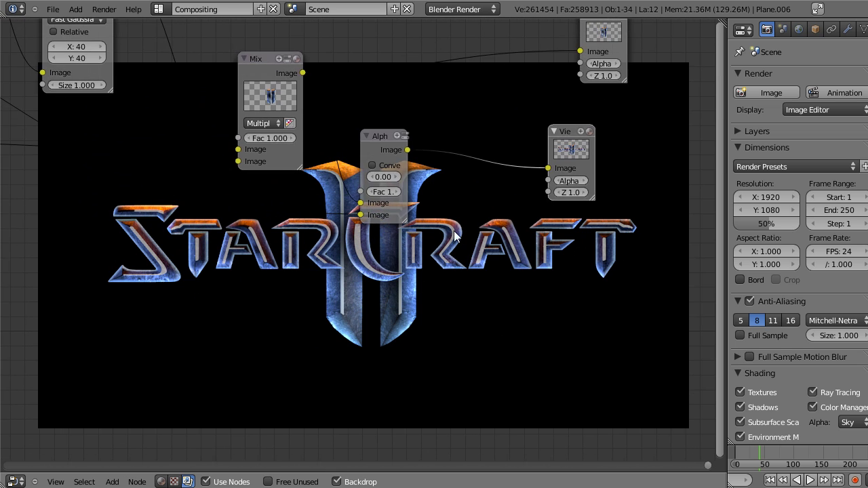
pyautogui.scroll(-8, 335, 247)
pyautogui.moveTo(335, 247); pyautogui.dragTo(390, 227, button='middle')
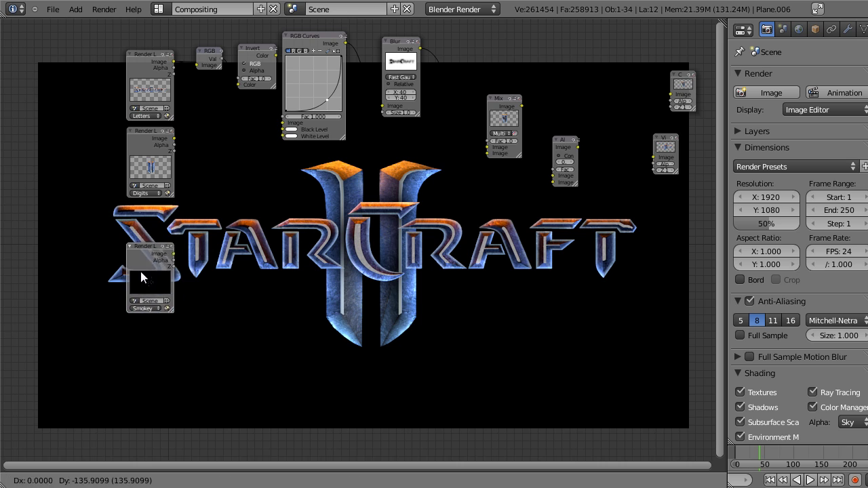
pyautogui.moveTo(582, 168); pyautogui.dragTo(450, 167, button='middle')
pyautogui.click(433, 149)
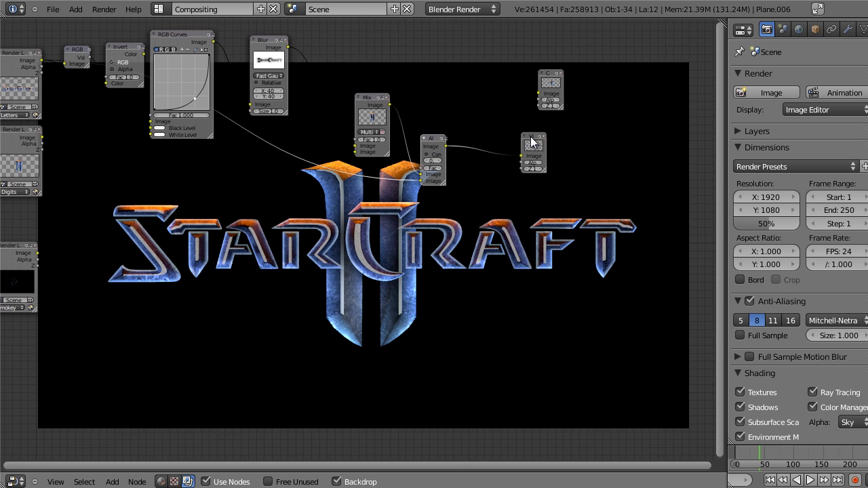
pyautogui.click(537, 149)
pyautogui.moveTo(552, 85); pyautogui.dragTo(664, 82)
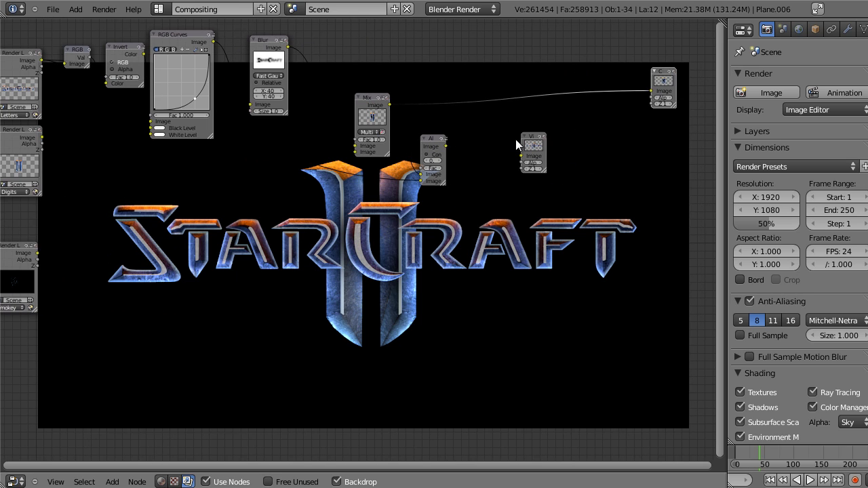
pyautogui.moveTo(543, 143); pyautogui.dragTo(596, 142)
# Preview the Smokey render layer's image through a temporary Viewer node and delete that node
pyautogui.moveTo(19, 287); pyautogui.dragTo(199, 250, button='middle')
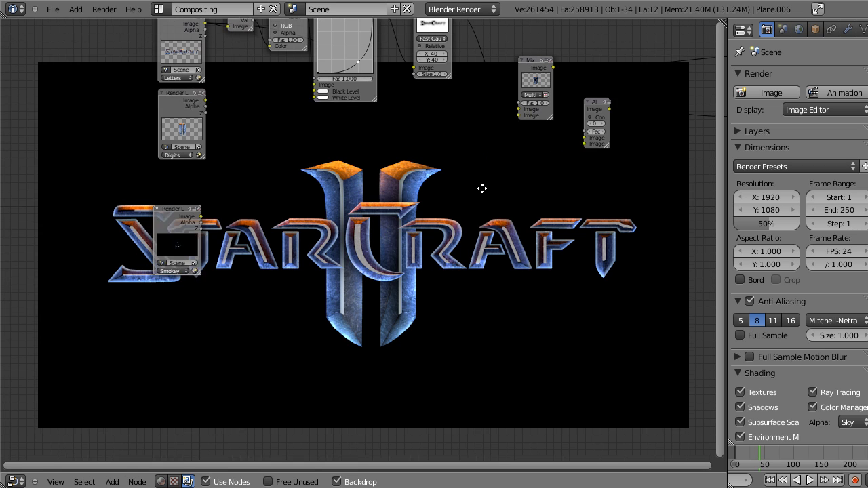
pyautogui.hotkey('shift', 'a')
pyautogui.moveTo(298, 218)
pyautogui.click(334, 233)
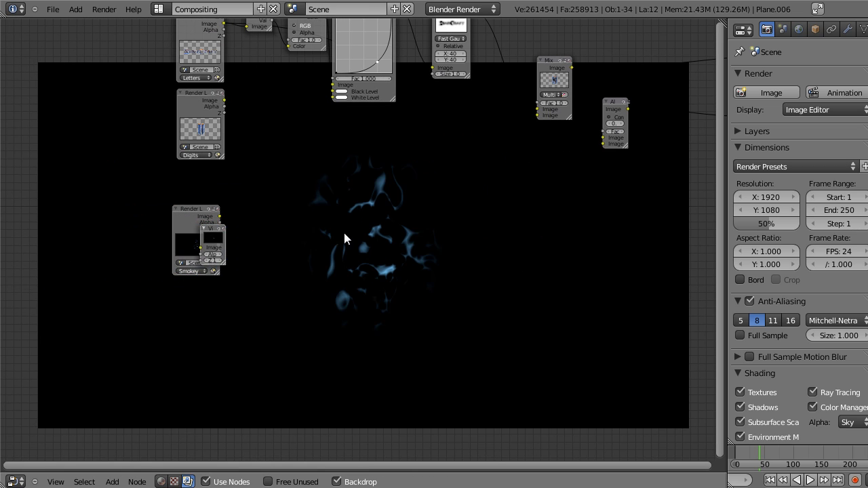
pyautogui.click(304, 224)
pyautogui.scroll(3, 346, 258)
pyautogui.moveTo(354, 227); pyautogui.dragTo(437, 203, button='middle')
pyautogui.moveTo(349, 174); pyautogui.dragTo(468, 155)
pyautogui.scroll(-2, 421, 224)
pyautogui.moveTo(422, 234); pyautogui.dragTo(294, 270, button='middle')
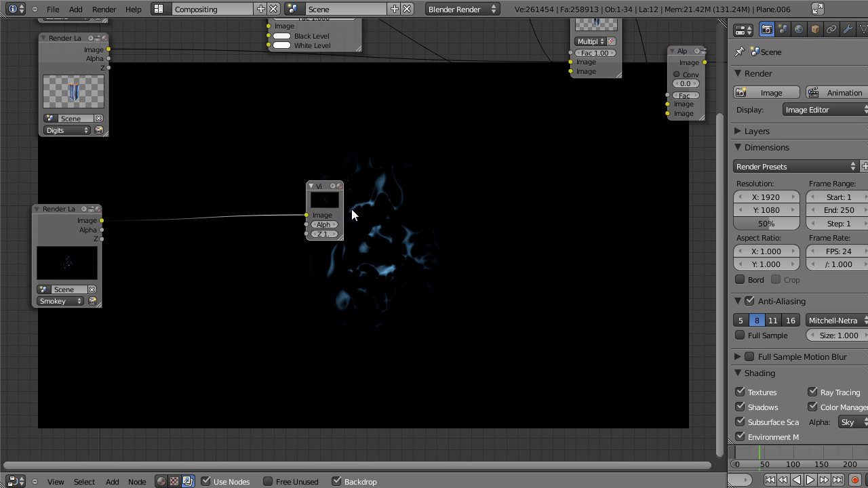
pyautogui.moveTo(331, 206); pyautogui.dragTo(472, 227)
pyautogui.press('x')
# Add a Fast Gaussian Blur node fed by the Smokey layer's image and place it below that layer's output
pyautogui.moveTo(72, 246); pyautogui.dragTo(81, 208)
pyautogui.hotkey('shift', 'a')
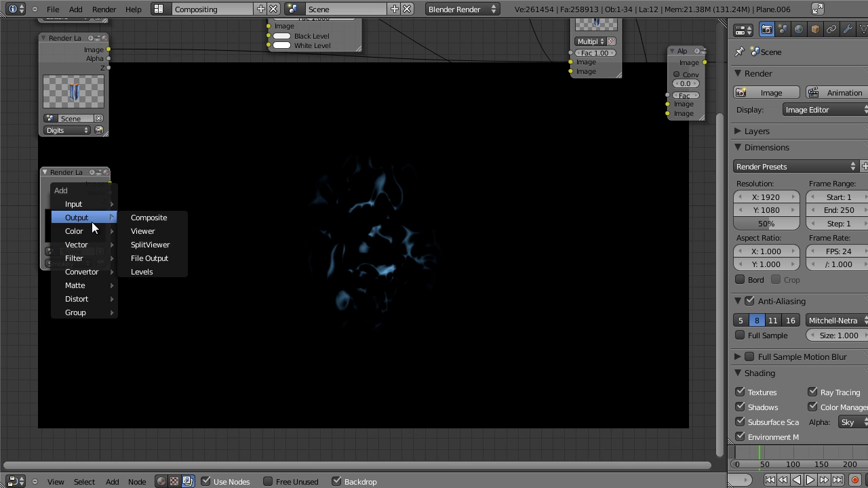
pyautogui.click(176, 269)
pyautogui.click(315, 218)
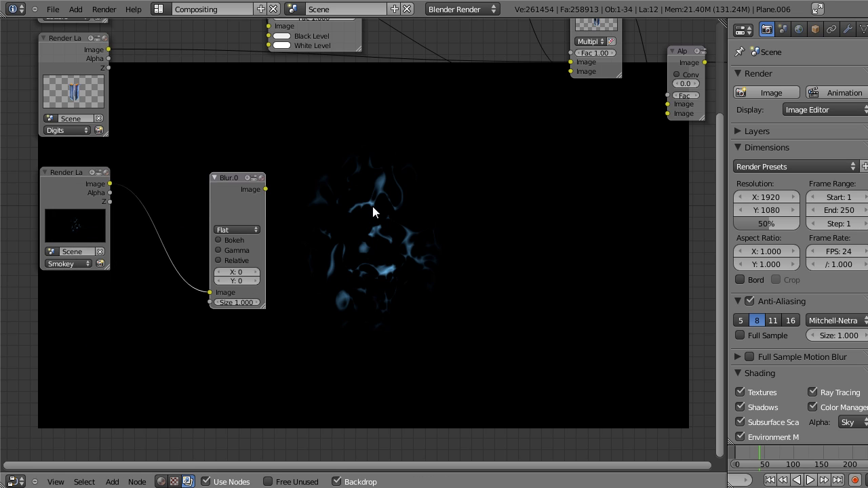
pyautogui.click(237, 231)
pyautogui.click(243, 170)
pyautogui.moveTo(238, 204); pyautogui.dragTo(224, 297)
# Add a Mix node in Add mode and feed the Smokey Blur output into its second image input
pyautogui.hotkey('shift', 'a')
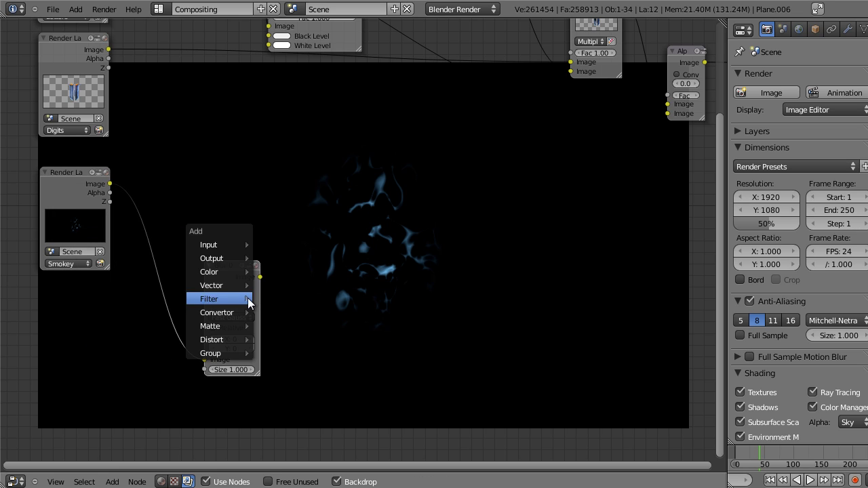
pyautogui.moveTo(220, 272)
pyautogui.click(289, 286)
pyautogui.click(396, 231)
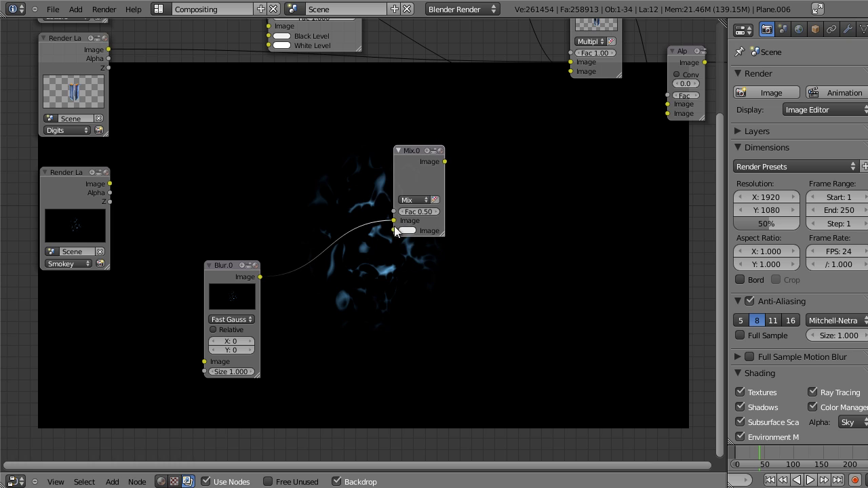
pyautogui.click(417, 199)
pyautogui.click(415, 186)
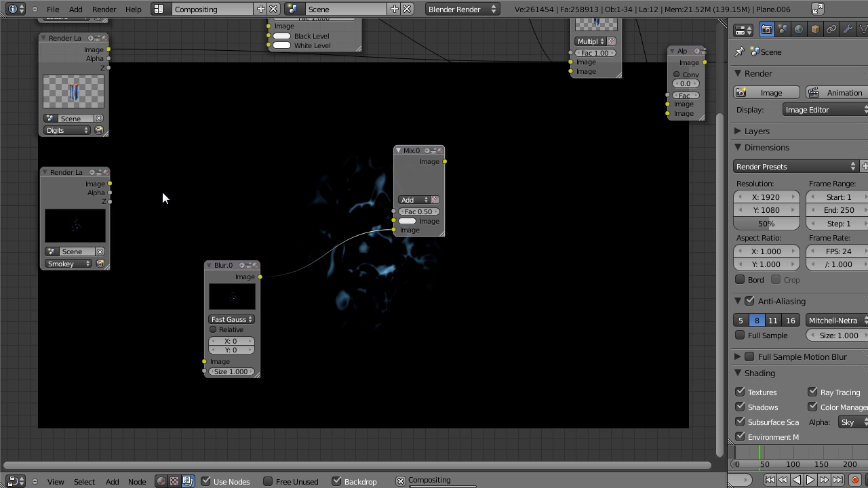
# Connect the Smokey image to the Add node's first image input and add a Viewer node on its output
pyautogui.hotkey('shift', 'a')
pyautogui.moveTo(397, 162)
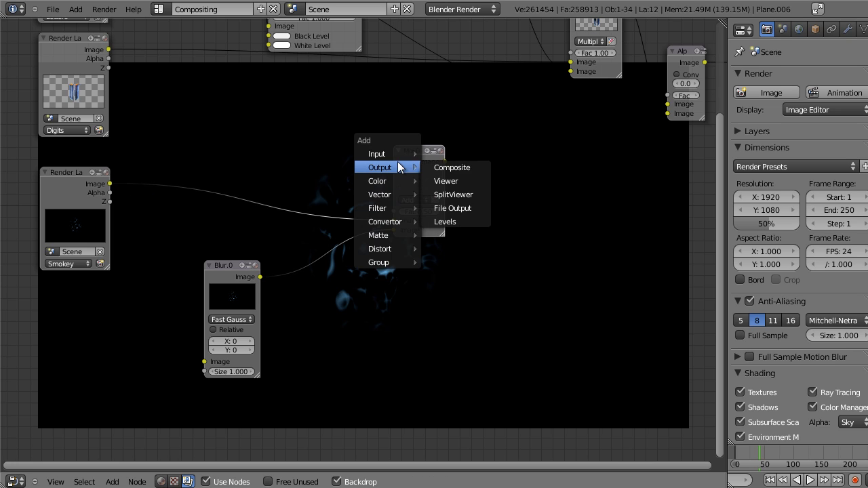
pyautogui.click(449, 188)
pyautogui.click(549, 194)
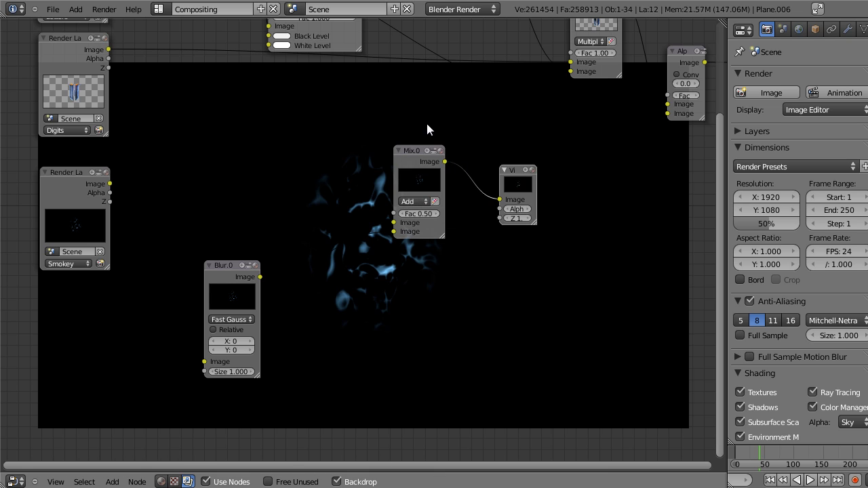
pyautogui.click(416, 186)
# Set the Smokey Blur node's X and Y sizes to 80
pyautogui.click(359, 483)
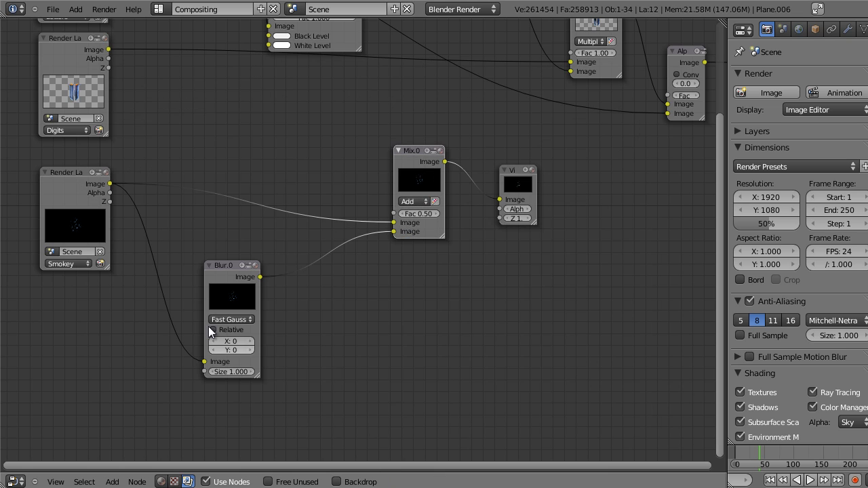
pyautogui.click(77, 202)
pyautogui.click(336, 482)
pyautogui.scroll(1, 263, 295)
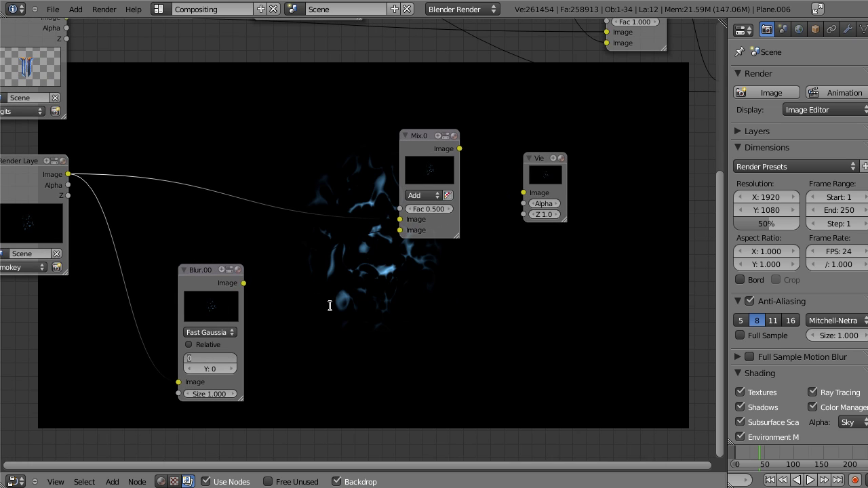
pyautogui.write('80')
pyautogui.press('Tab')
pyautogui.write('80')
pyautogui.press('Return')
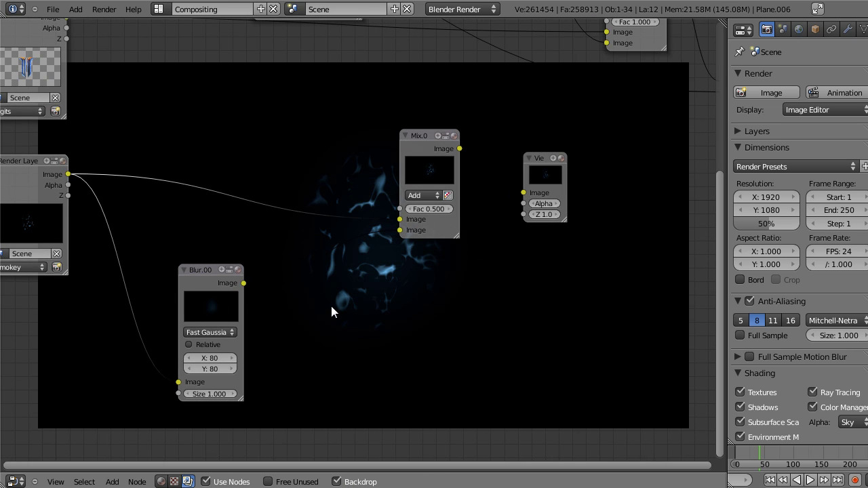
# Move the Viewer node away from the Add node and set the Add node's factor to 1
pyautogui.moveTo(450, 242); pyautogui.dragTo(315, 223, button='middle')
pyautogui.moveTo(428, 159); pyautogui.dragTo(518, 137)
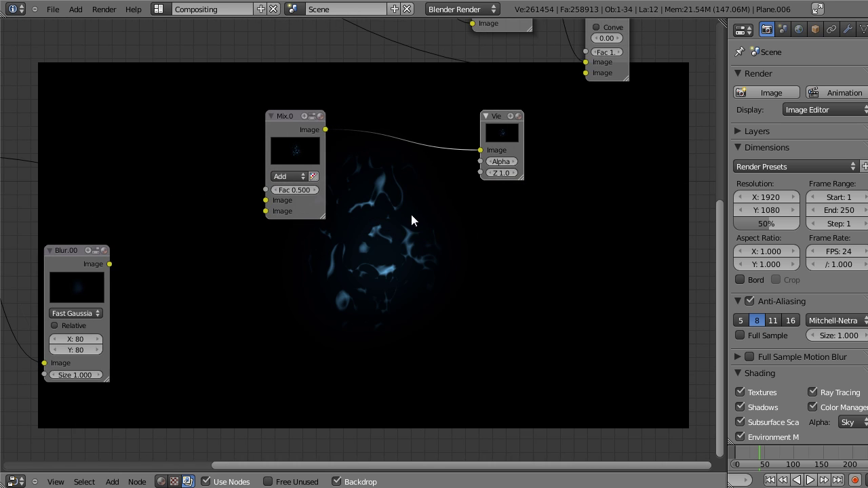
pyautogui.scroll(-1, 342, 308)
pyautogui.moveTo(332, 327); pyautogui.dragTo(357, 264, button='middle')
pyautogui.moveTo(288, 280); pyautogui.dragTo(400, 319, button='middle')
pyautogui.click(241, 263)
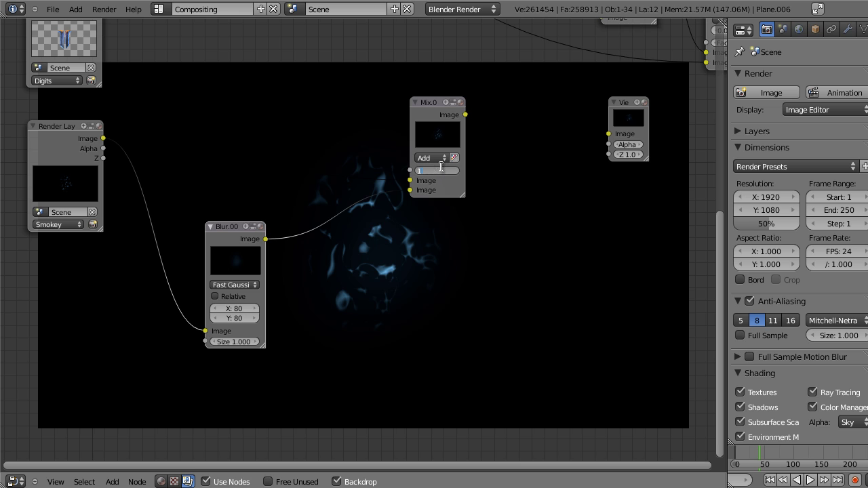
pyautogui.press('Return')
# Move the Smokey glow's Viewer node down, clear of the AlphaOver node
pyautogui.moveTo(351, 229); pyautogui.dragTo(1, 305, button='middle')
pyautogui.moveTo(271, 186); pyautogui.dragTo(381, 279)
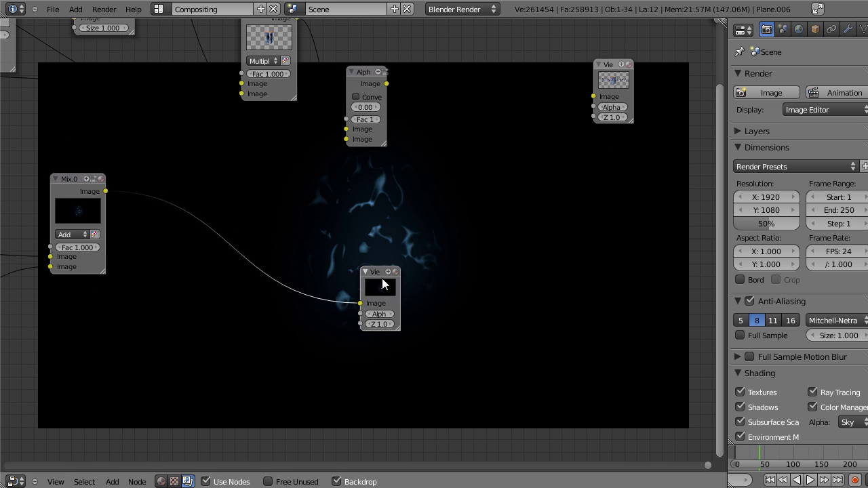
pyautogui.moveTo(53, 197); pyautogui.dragTo(219, 255, button='middle')
pyautogui.click(220, 254)
# Duplicate the AlphaOver node beside the original and feed the Smokey Add node's output into the copy's second image input
pyautogui.moveTo(599, 169); pyautogui.dragTo(343, 205, button='middle')
pyautogui.click(276, 168)
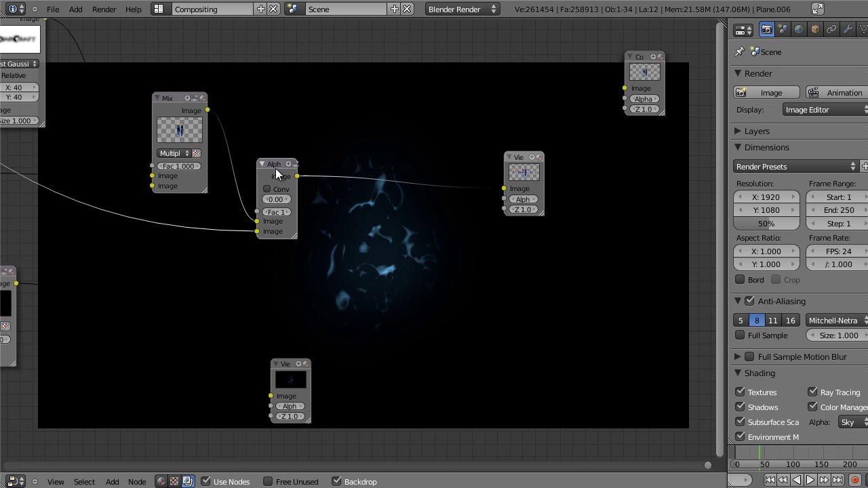
pyautogui.hotkey('shift', 'd')
pyautogui.click(356, 231)
pyautogui.moveTo(11, 299)
pyautogui.mouseDown()
pyautogui.moveTo(44, 327)
pyautogui.moveTo(339, 289)
pyautogui.mouseUp()
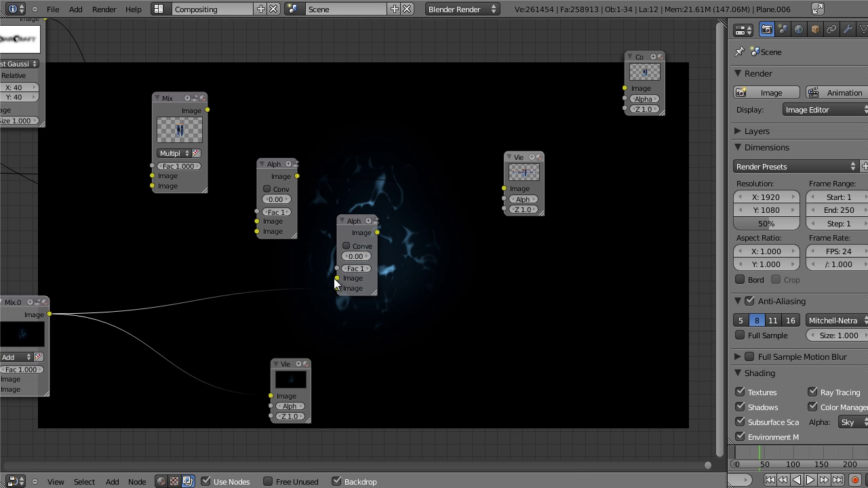
# Preview the copied AlphaOver node in a Viewer and feed the original AlphaOver's output into its second image input
pyautogui.click(376, 232)
pyautogui.moveTo(521, 180); pyautogui.dragTo(505, 259)
pyautogui.moveTo(502, 269); pyautogui.dragTo(354, 265, button='middle')
pyautogui.click(209, 228)
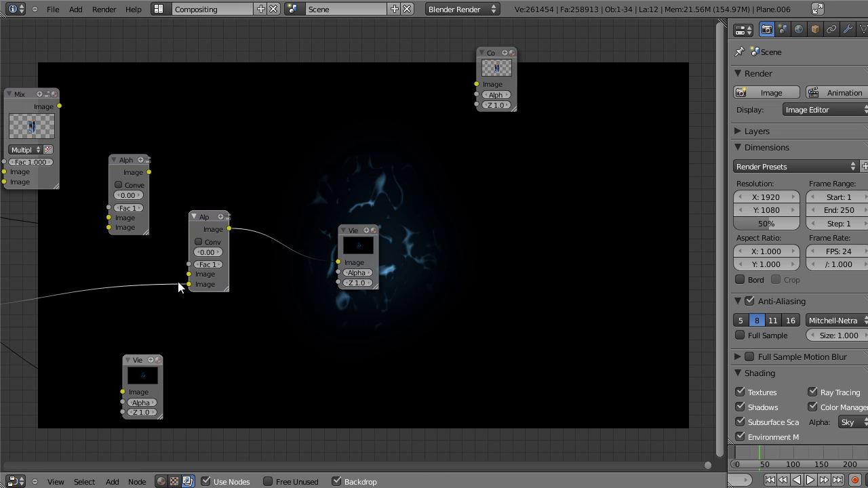
pyautogui.moveTo(149, 172); pyautogui.dragTo(189, 284)
pyautogui.moveTo(356, 220); pyautogui.dragTo(145, 260, button='middle')
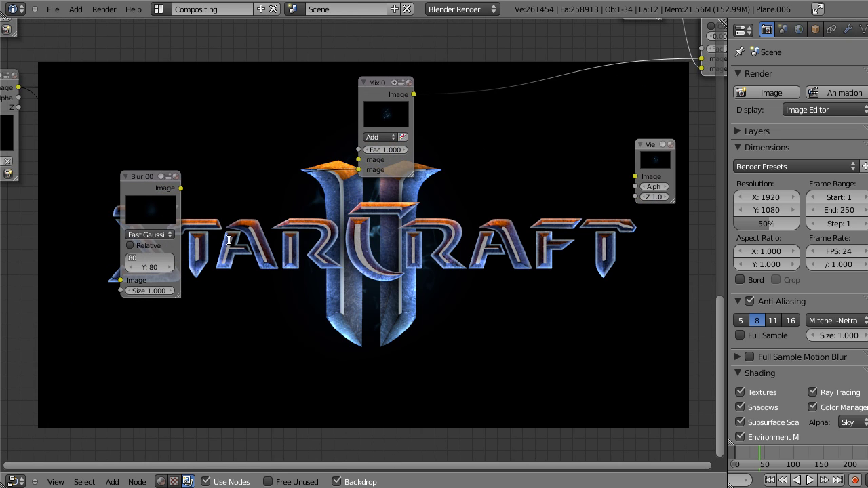
# Set the Smokey Blur node's X and Y sizes to 120 and reposition the node
pyautogui.write('120')
pyautogui.press('Tab')
pyautogui.write('120')
pyautogui.press('Return')
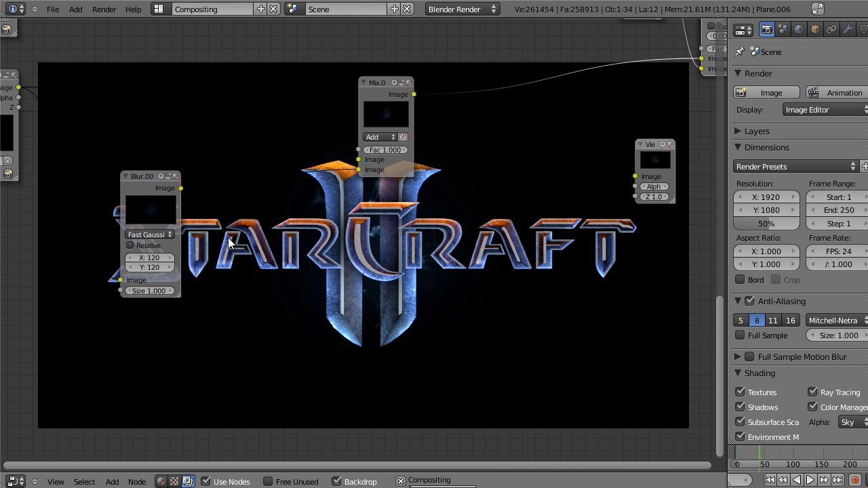
pyautogui.moveTo(415, 238); pyautogui.dragTo(475, 146, button='middle')
pyautogui.moveTo(209, 117); pyautogui.dragTo(164, 142)
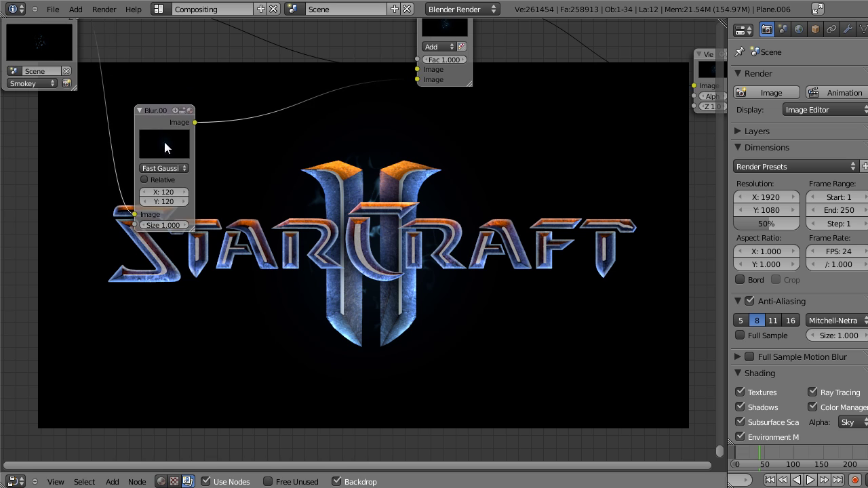
pyautogui.moveTo(374, 145); pyautogui.dragTo(299, 220, button='middle')
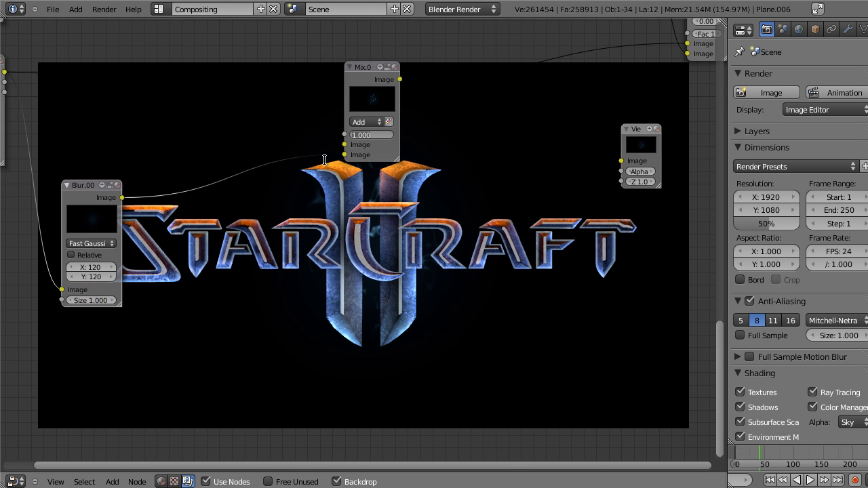
# Try a different factor on the Smokey Add node and undo the change
pyautogui.press('Return')
pyautogui.moveTo(411, 184); pyautogui.dragTo(333, 239, button='middle')
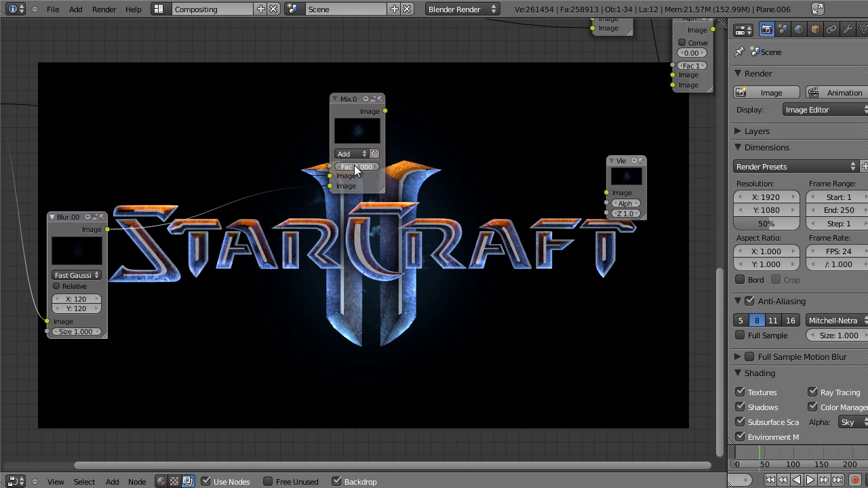
pyautogui.hotkey('ctrl', 'z')
pyautogui.hotkey('ctrl', 'z')
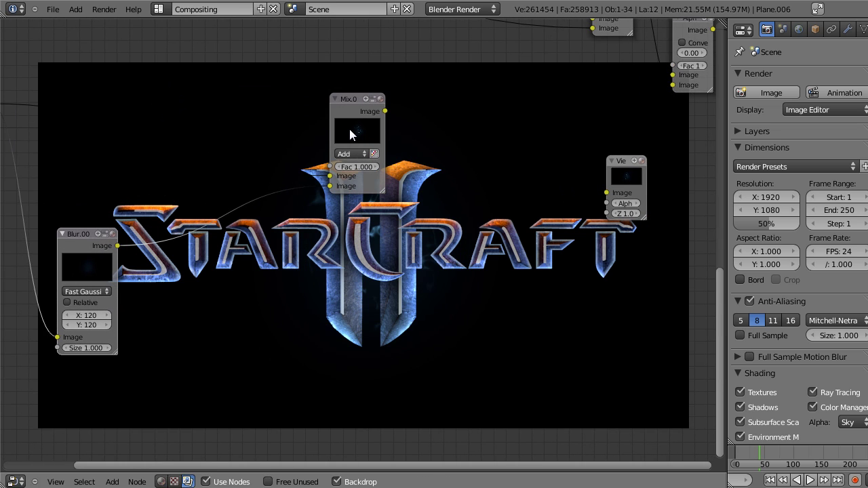
# Insert an RGB Curves node after the Smokey Add node and raise its combined curve to brighten the glow
pyautogui.hotkey('shift', 'a')
pyautogui.moveTo(219, 219)
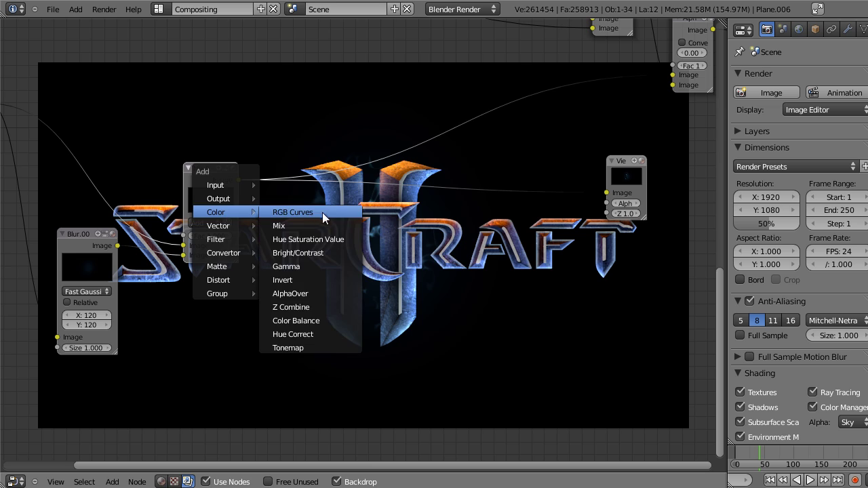
pyautogui.click(279, 183)
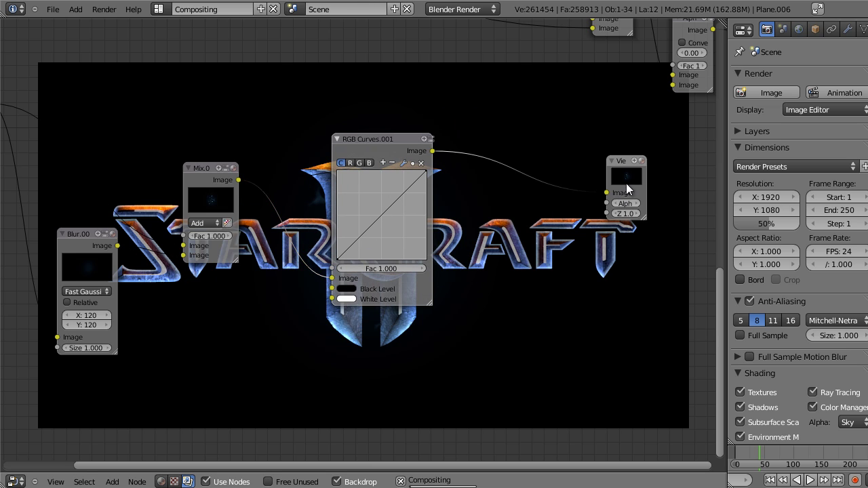
pyautogui.moveTo(400, 218); pyautogui.dragTo(135, 180, button='middle')
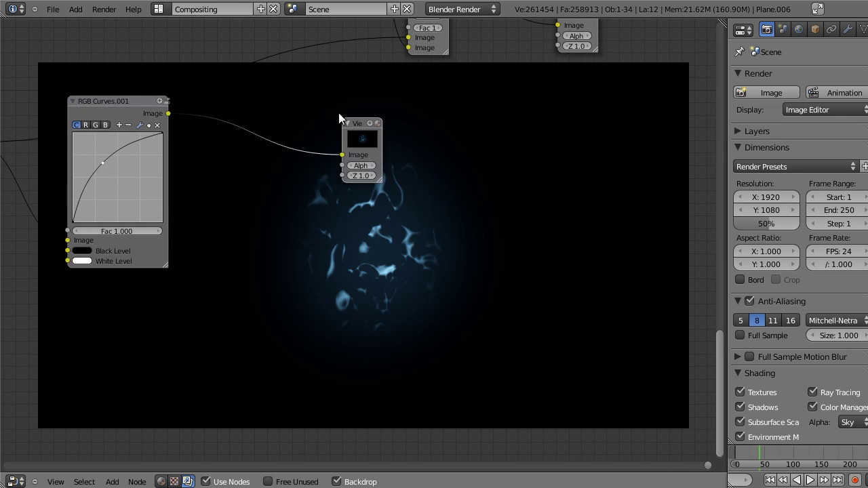
pyautogui.moveTo(165, 115); pyautogui.dragTo(205, 275, button='middle')
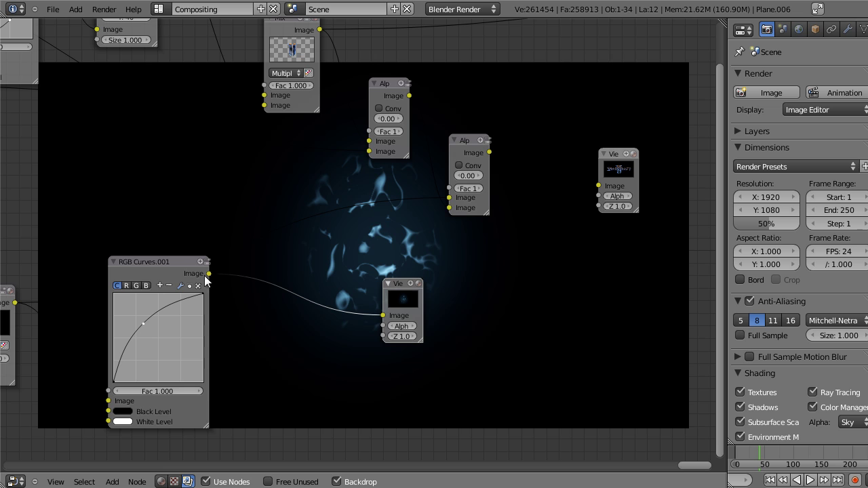
# Preview the final composite and slightly raise the blue channel curve of the Smokey RGB Curves node
pyautogui.click(598, 165)
pyautogui.moveTo(559, 241); pyautogui.dragTo(359, 107, button='middle')
pyautogui.moveTo(134, 203); pyautogui.dragTo(378, 227, button='middle')
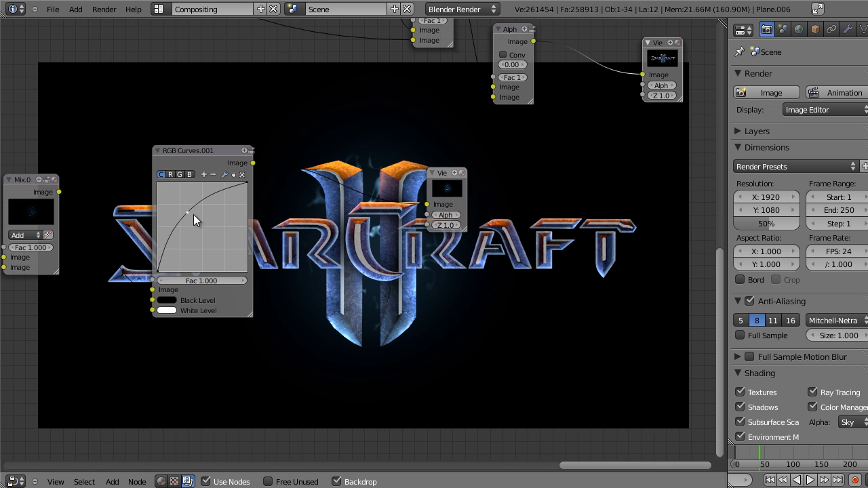
pyautogui.click(189, 175)
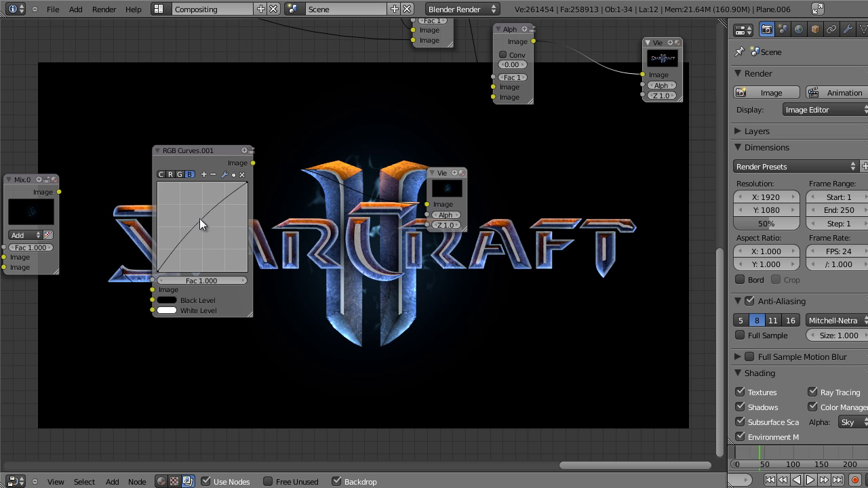
pyautogui.moveTo(196, 215)
pyautogui.mouseDown()
pyautogui.moveTo(204, 227)
pyautogui.moveTo(196, 223)
pyautogui.mouseUp()
pyautogui.moveTo(293, 192); pyautogui.dragTo(205, 108, button='middle')
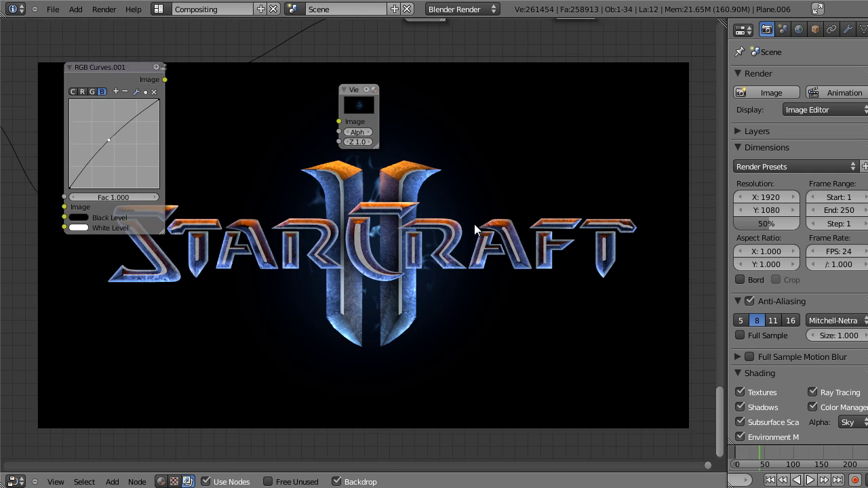
# Spread out the node layout by moving the final Viewer and the Digits and Letters Render Layers nodes away from their neighbours
pyautogui.keyDown('ctrl'); pyautogui.moveTo(474, 224); pyautogui.dragTo(347, 217, button='middle'); pyautogui.keyUp('ctrl')
pyautogui.moveTo(272, 186); pyautogui.dragTo(158, 332, button='middle')
pyautogui.moveTo(393, 210); pyautogui.dragTo(473, 226)
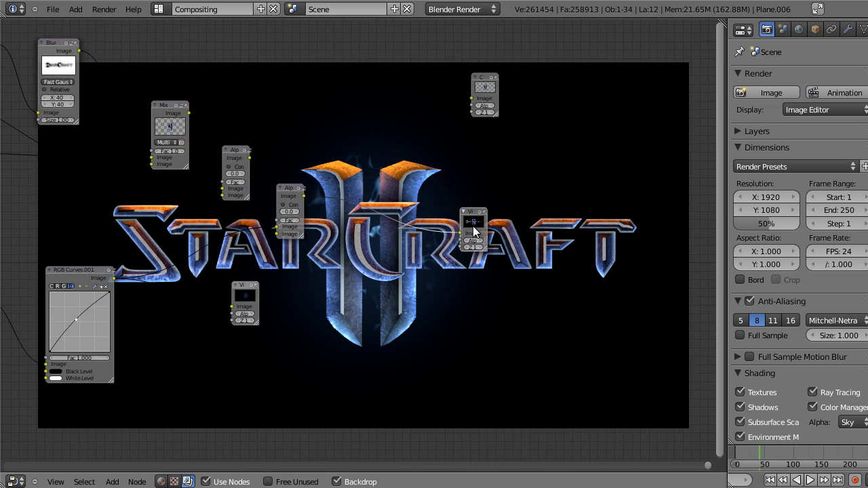
pyautogui.moveTo(194, 199); pyautogui.dragTo(459, 265, button='middle')
pyautogui.scroll(-2, 459, 264)
pyautogui.moveTo(422, 204); pyautogui.dragTo(367, 234, button='middle')
pyautogui.scroll(-3, 356, 290)
pyautogui.moveTo(194, 286); pyautogui.dragTo(429, 283, button='middle')
pyautogui.scroll(6, 429, 283)
pyautogui.moveTo(349, 273); pyautogui.dragTo(296, 277)
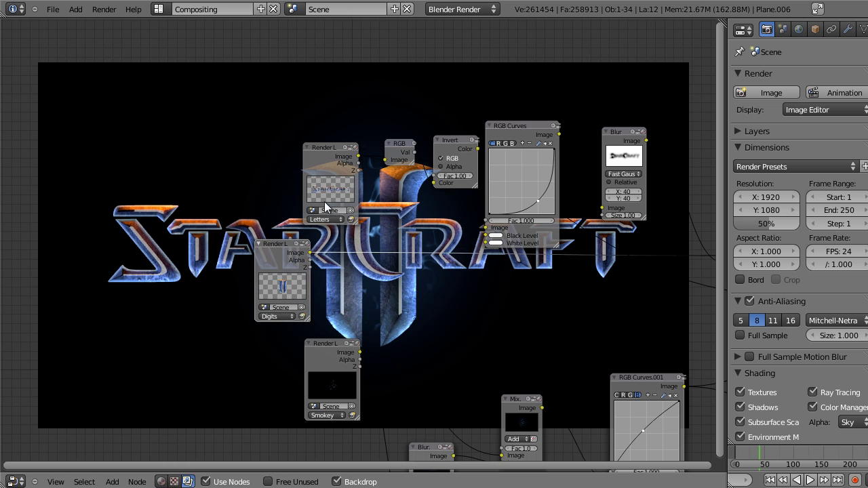
pyautogui.moveTo(324, 201); pyautogui.dragTo(154, 202)
pyautogui.scroll(-3, 474, 242)
pyautogui.moveTo(434, 271); pyautogui.dragTo(115, 232, button='middle')
pyautogui.moveTo(303, 207); pyautogui.dragTo(173, 198, button='middle')
# Add a Viewer node showing the first AlphaOver node's output
pyautogui.hotkey('shift', 'a')
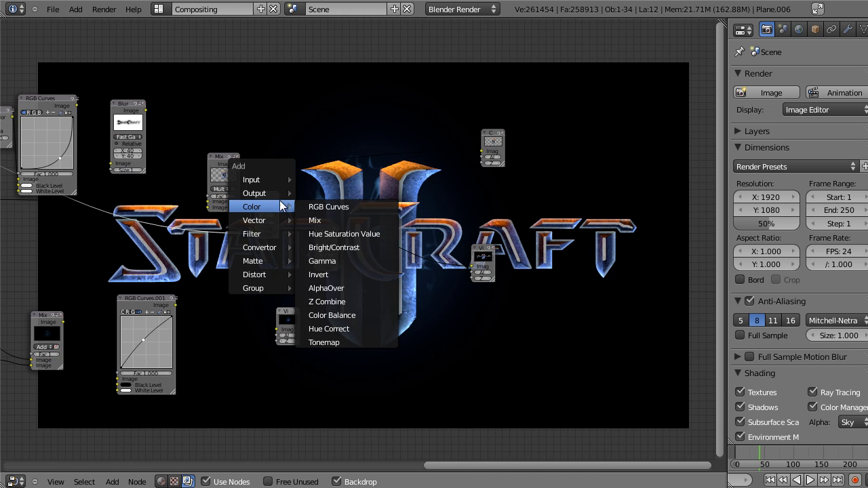
pyautogui.moveTo(265, 194)
pyautogui.click(316, 207)
pyautogui.press('g')
pyautogui.click(380, 174)
pyautogui.moveTo(392, 195); pyautogui.dragTo(467, 264, button='middle')
pyautogui.scroll(5, 362, 214)
pyautogui.scroll(4, 346, 271)
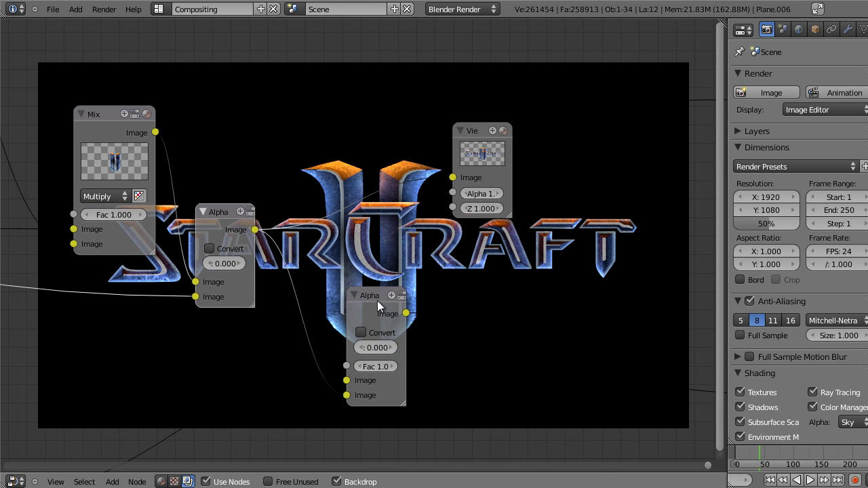
# Move the glow's AlphaOver node away from the first AlphaOver to make room between them
pyautogui.moveTo(377, 301); pyautogui.dragTo(443, 349)
pyautogui.moveTo(443, 348); pyautogui.dragTo(479, 323, button='middle')
pyautogui.scroll(5, 477, 326)
pyautogui.moveTo(196, 150); pyautogui.dragTo(196, 156)
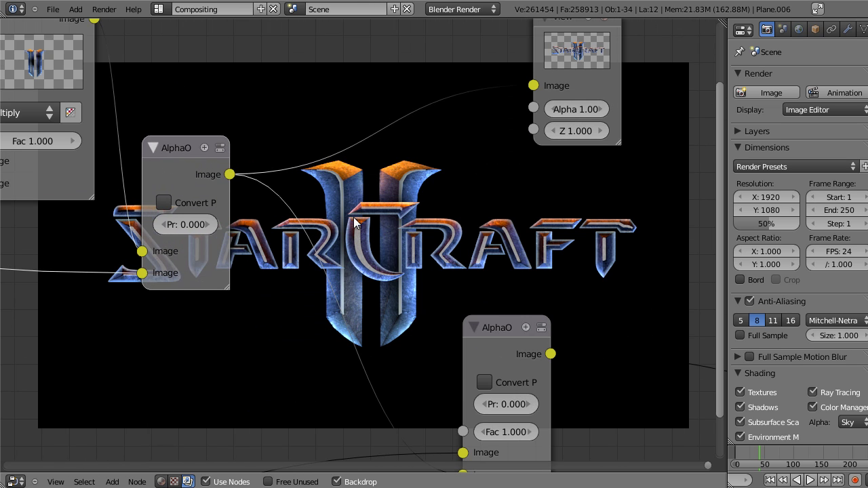
pyautogui.scroll(-2, 449, 308)
pyautogui.moveTo(448, 308); pyautogui.dragTo(468, 337)
pyautogui.moveTo(227, 174); pyautogui.dragTo(180, 171, button='middle')
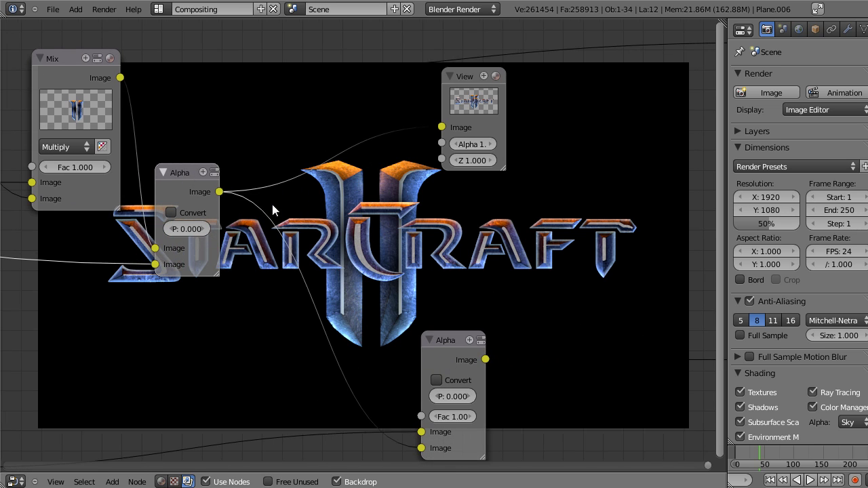
# Add a Filter node fed by the first AlphaOver's output and open its list of filter types
pyautogui.hotkey('shift', 'a')
pyautogui.moveTo(261, 266)
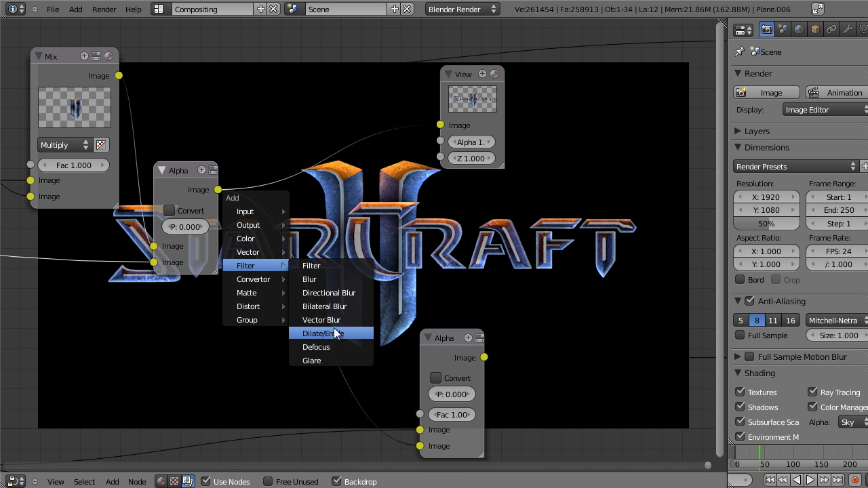
pyautogui.click(318, 265)
pyautogui.click(400, 303)
pyautogui.click(282, 241)
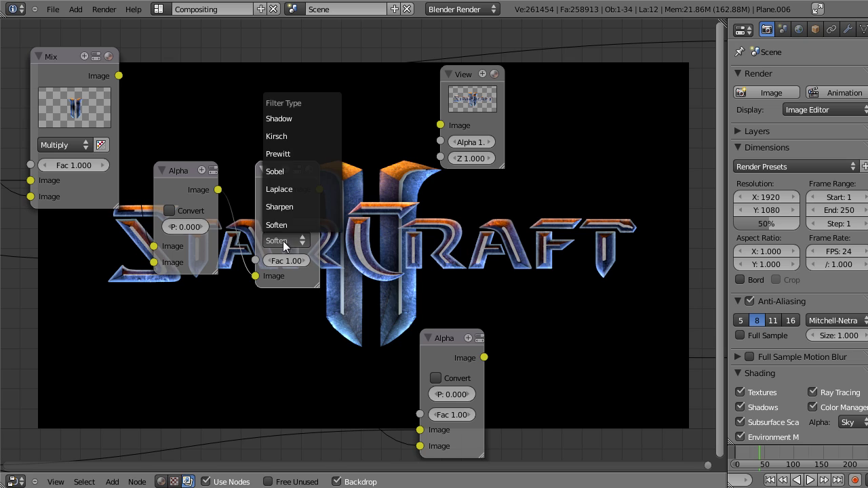
pyautogui.press('Escape')
# Set the Filter node's type to Sharpen and connect its output to the logo Viewer
pyautogui.hotkey('shift', 'a')
pyautogui.moveTo(397, 246)
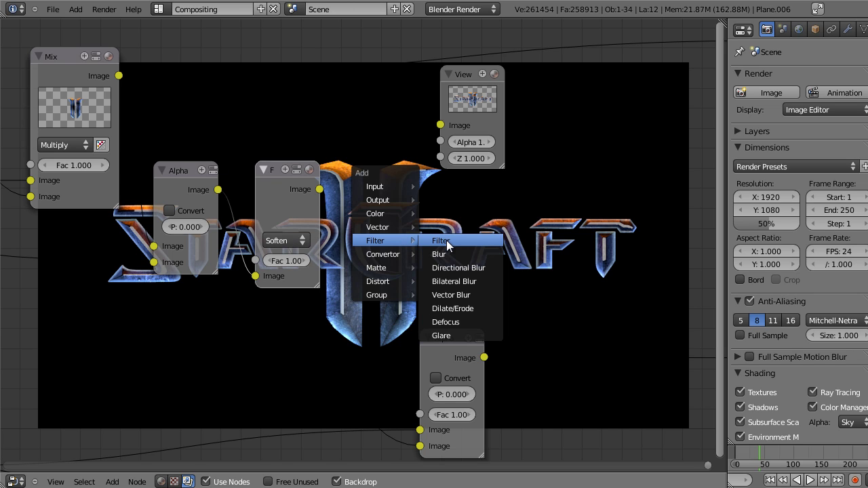
pyautogui.click(294, 237)
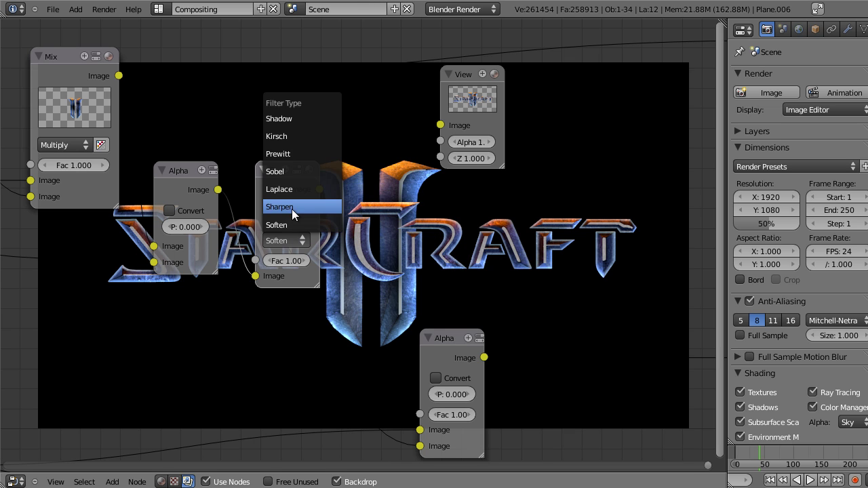
pyautogui.click(292, 208)
pyautogui.moveTo(320, 189); pyautogui.dragTo(441, 124)
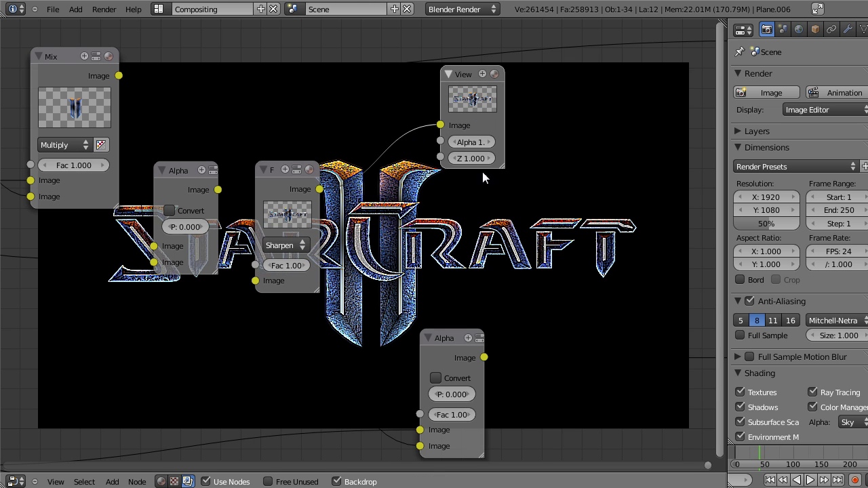
# Try a factor of 0.2 on the Sharpen filter and reduce it to 0.1
pyautogui.scroll(3, 482, 168)
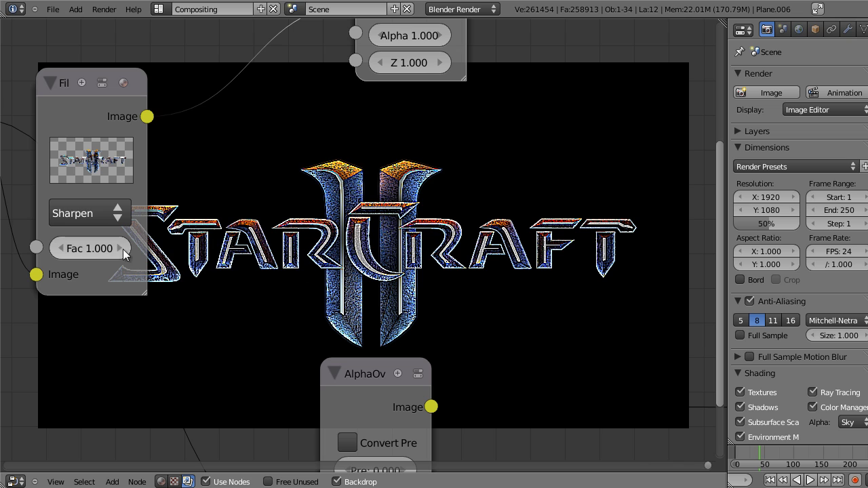
pyautogui.write('0.2')
pyautogui.press('Return')
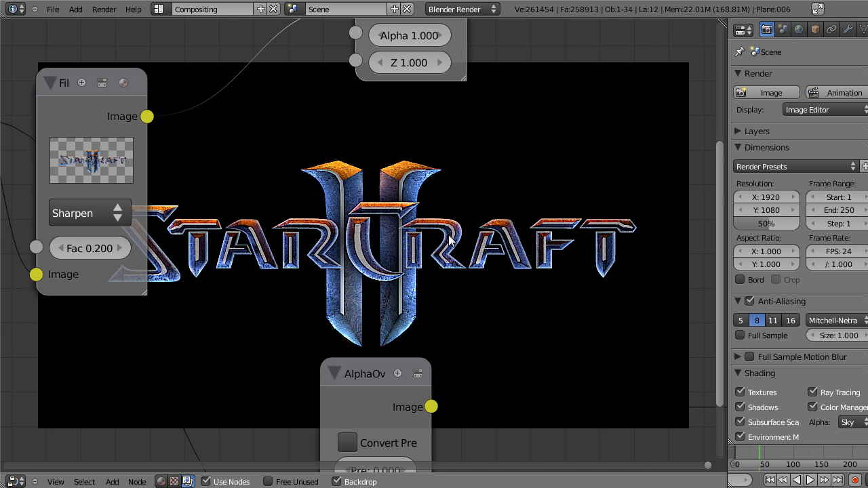
pyautogui.moveTo(453, 233); pyautogui.dragTo(461, 148, button='middle')
pyautogui.click(66, 162)
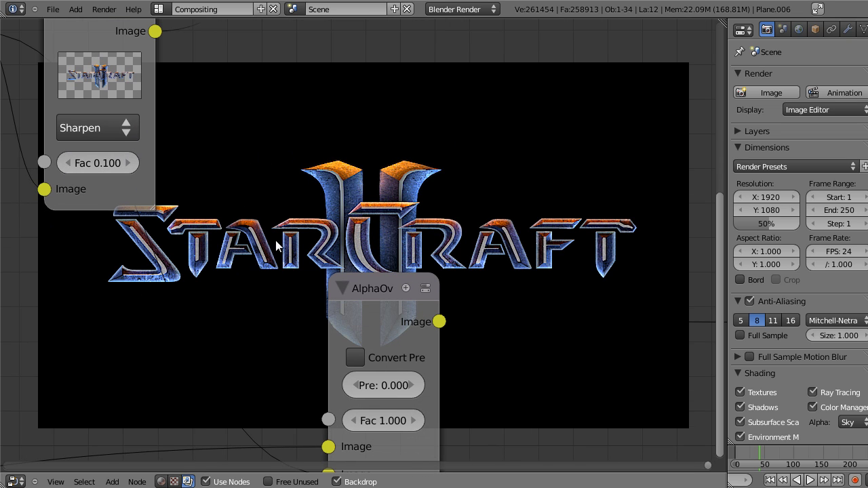
# Place the Sharpen filter between the two AlphaOver nodes and feed its output into the glow AlphaOver's second image input
pyautogui.scroll(-4, 276, 245)
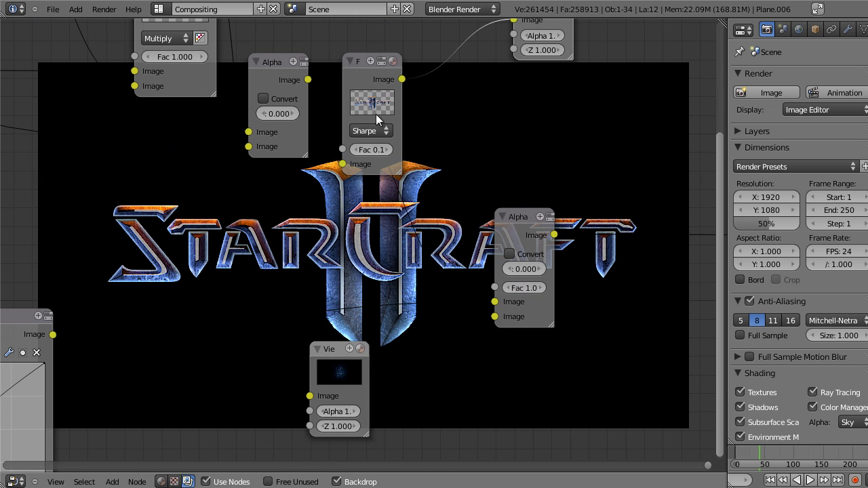
pyautogui.moveTo(377, 119); pyautogui.dragTo(360, 207)
pyautogui.moveTo(434, 221); pyautogui.dragTo(307, 226, button='middle')
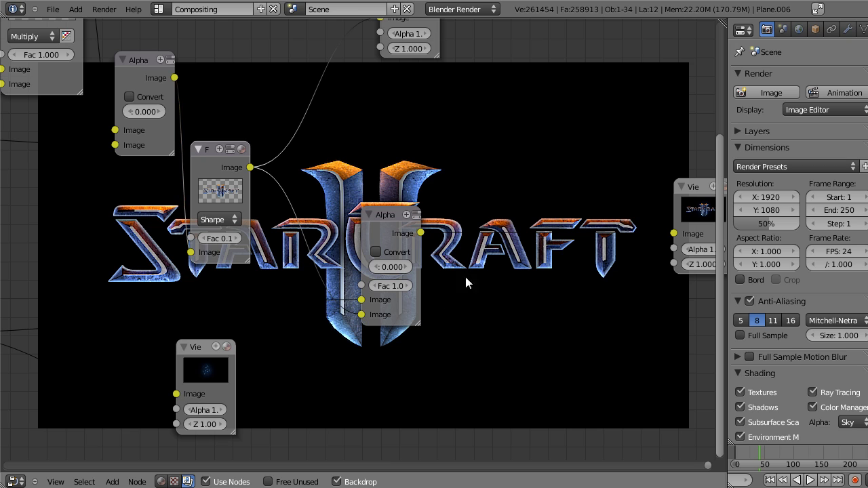
pyautogui.moveTo(693, 215); pyautogui.dragTo(489, 191, button='middle')
pyautogui.scroll(-3, 256, 290)
pyautogui.scroll(-2, 490, 192)
pyautogui.scroll(5, 294, 194)
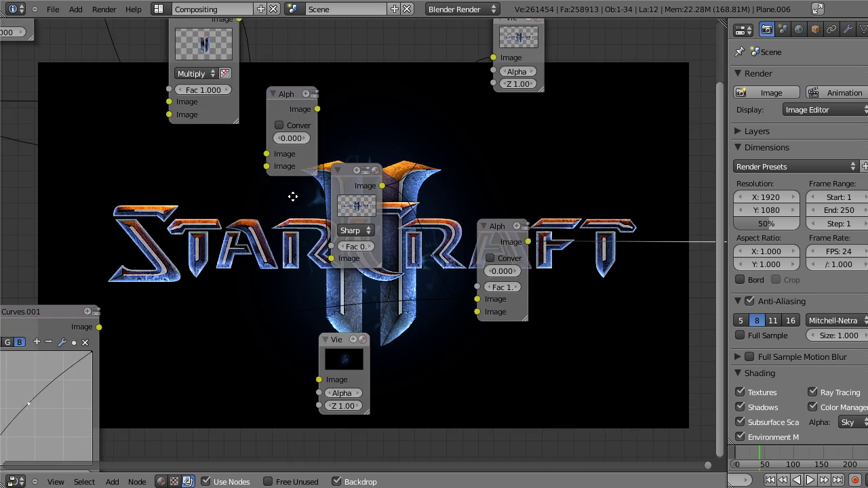
# Add a Color Balance node after the Sharpen filter and move the glow AlphaOver node clear of it
pyautogui.moveTo(302, 159); pyautogui.dragTo(460, 250)
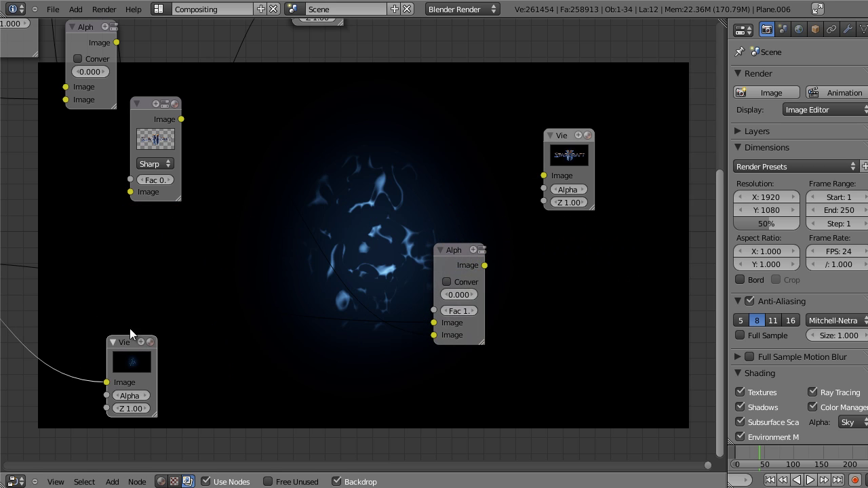
pyautogui.moveTo(156, 134); pyautogui.dragTo(141, 140)
pyautogui.hotkey('shift', 'a')
pyautogui.moveTo(202, 150)
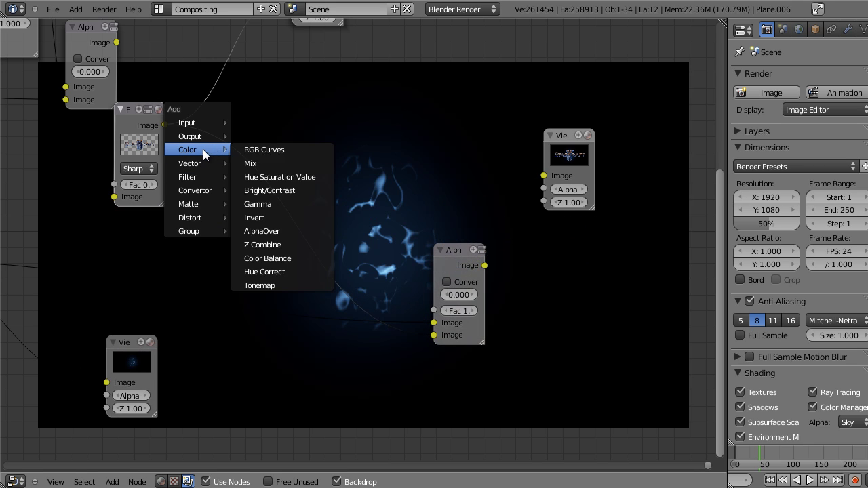
pyautogui.click(287, 258)
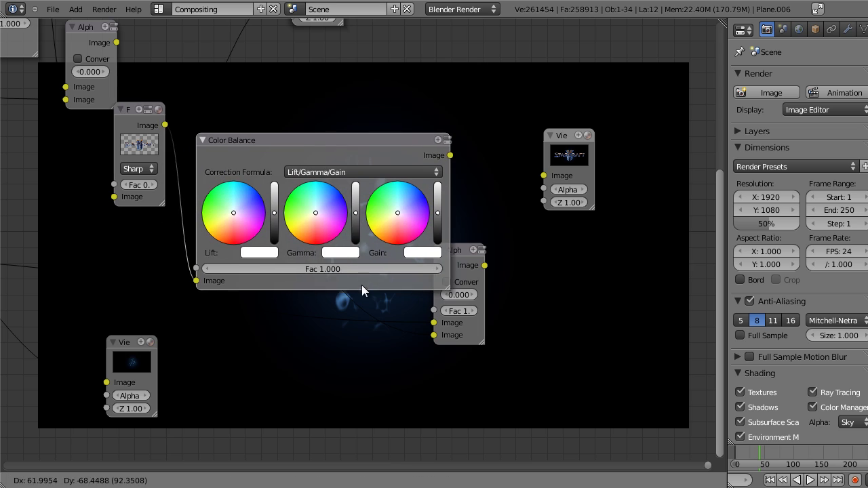
pyautogui.moveTo(455, 256); pyautogui.dragTo(574, 267)
pyautogui.keyDown('ctrl'); pyautogui.keyDown('shift'); pyautogui.click(522, 269); pyautogui.keyUp('shift'); pyautogui.keyUp('ctrl')
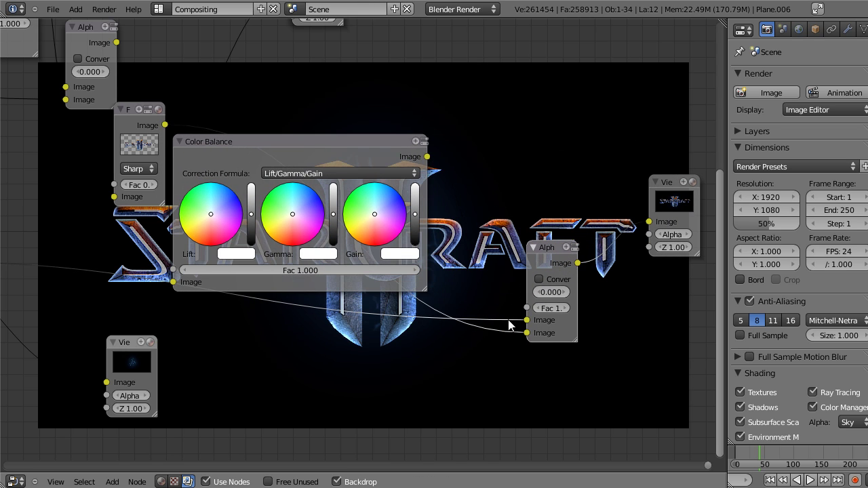
# Raise the Color Balance node's gain and gamma slightly and tint its gamma toward light blue
pyautogui.moveTo(523, 335); pyautogui.dragTo(361, 337, button='middle')
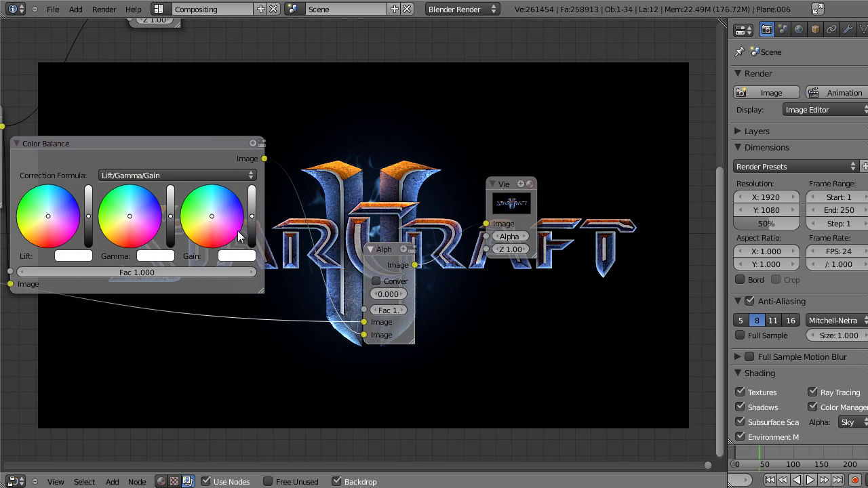
pyautogui.moveTo(239, 236); pyautogui.dragTo(409, 249, button='middle')
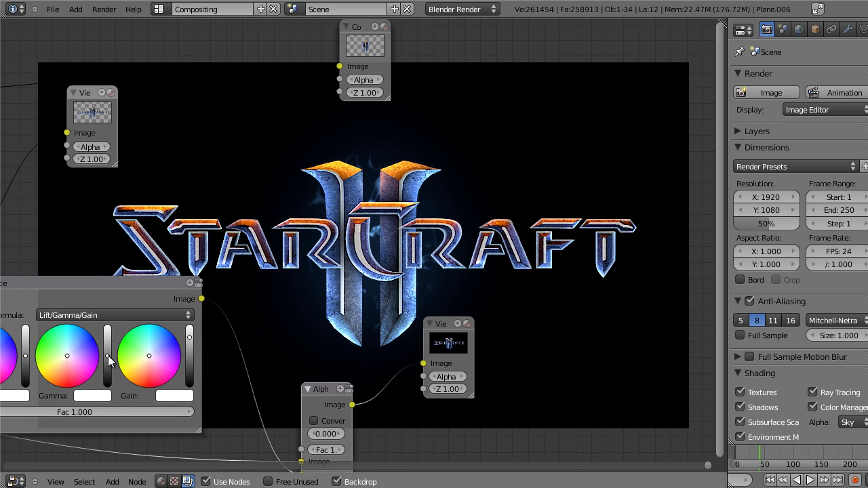
pyautogui.moveTo(108, 359); pyautogui.dragTo(109, 365)
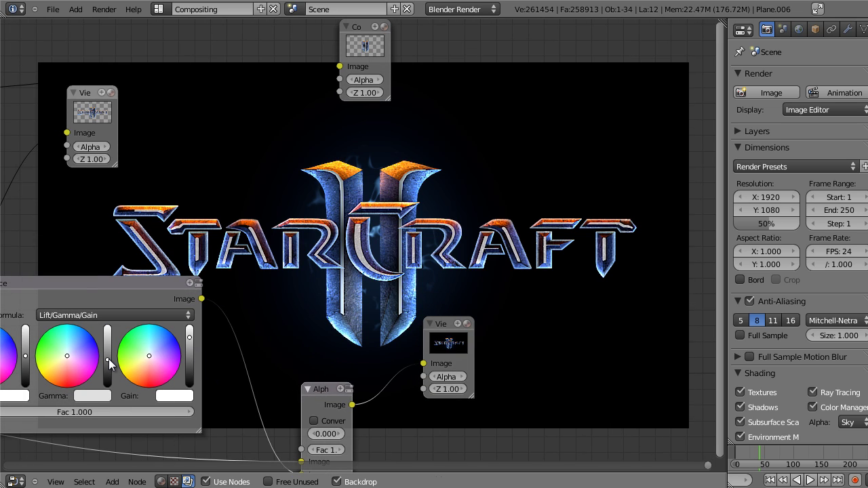
pyautogui.click(80, 346)
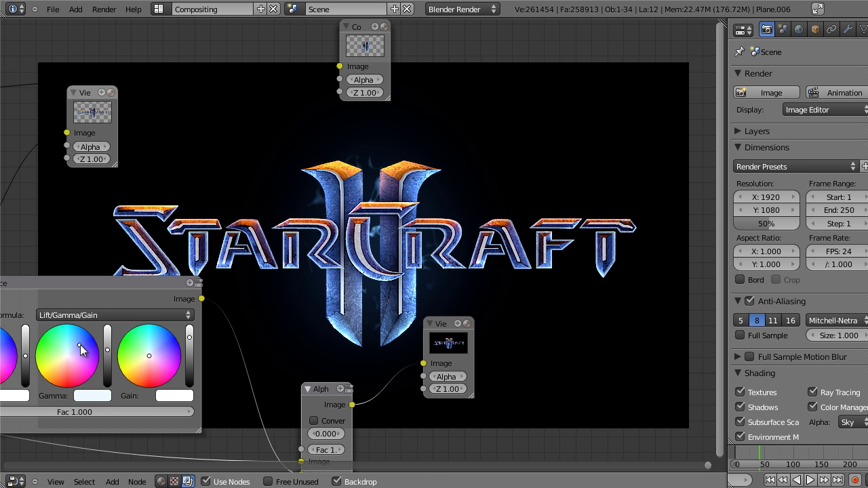
# Examine the color-balanced logo in the backdrop, with the nodes moved out of the way
pyautogui.moveTo(256, 346); pyautogui.dragTo(290, 88, button='middle')
pyautogui.scroll(2, 447, 270)
pyautogui.scroll(-2, 446, 270)
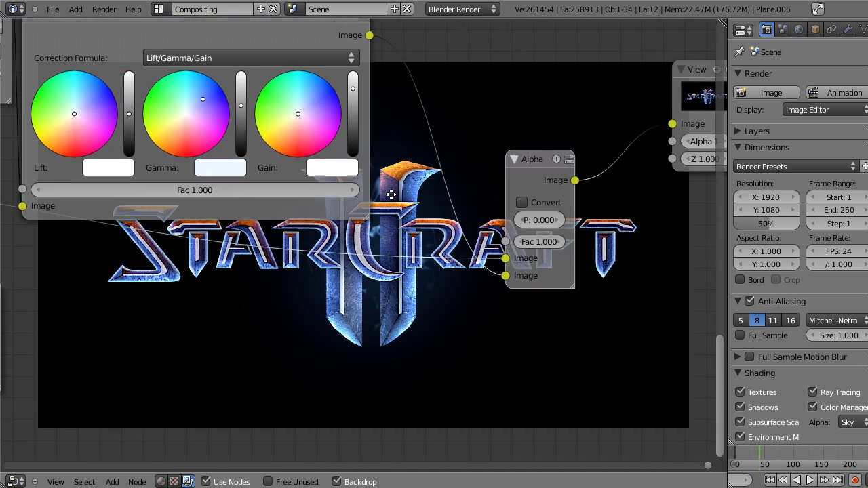
pyautogui.scroll(3, 446, 270)
pyautogui.moveTo(446, 270); pyautogui.dragTo(322, 142, button='middle')
pyautogui.scroll(-2, 322, 142)
pyautogui.scroll(-1, 350, 186)
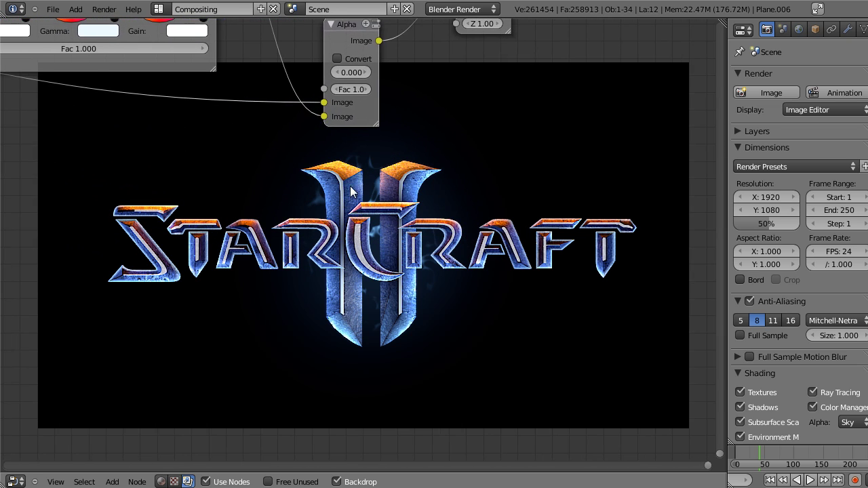
pyautogui.moveTo(350, 186); pyautogui.dragTo(367, 254, button='middle')
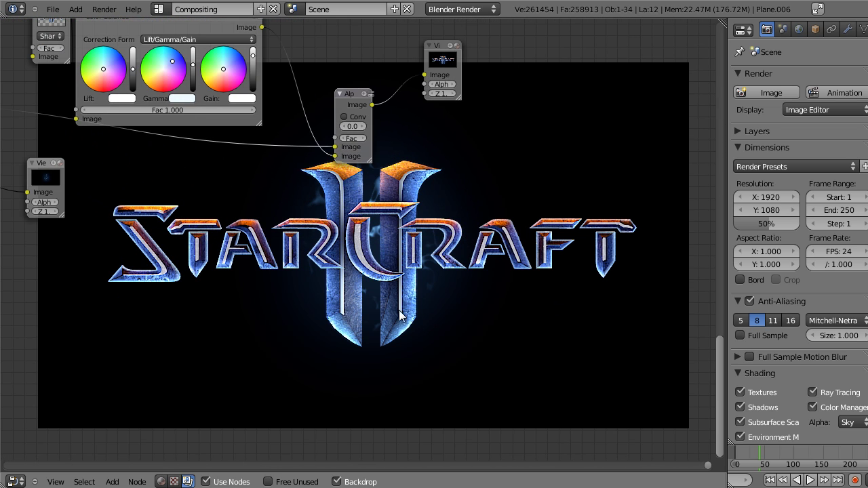
# Feed the glow AlphaOver's output into the Composite node and place that node just below the logo Viewer
pyautogui.moveTo(361, 201); pyautogui.dragTo(360, 321, button='middle')
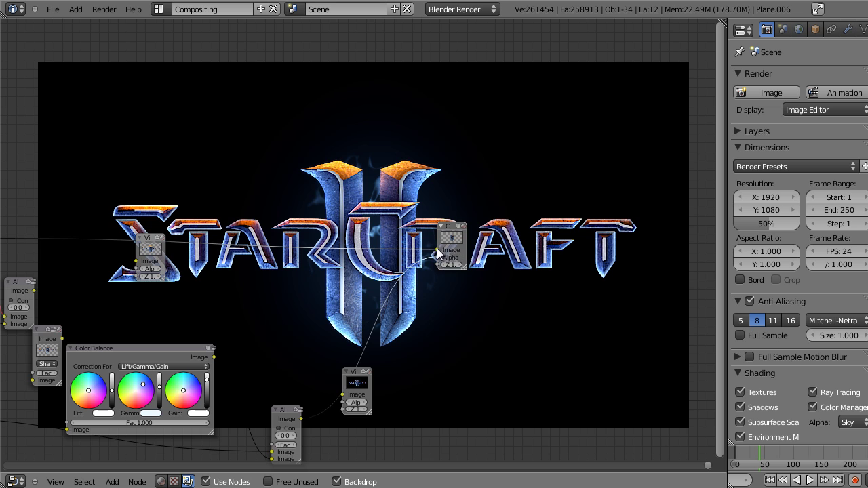
pyautogui.moveTo(437, 248); pyautogui.dragTo(437, 250)
pyautogui.scroll(2, 448, 247)
pyautogui.moveTo(450, 302); pyautogui.dragTo(249, 234, button='middle')
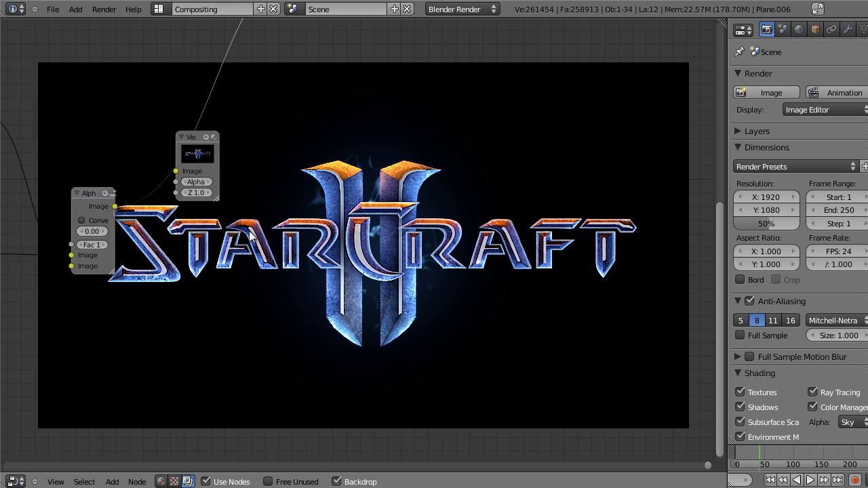
pyautogui.scroll(-5, 250, 234)
pyautogui.moveTo(317, 194); pyautogui.dragTo(469, 182, button='middle')
pyautogui.press('g')
pyautogui.click(390, 315)
pyautogui.scroll(4, 271, 203)
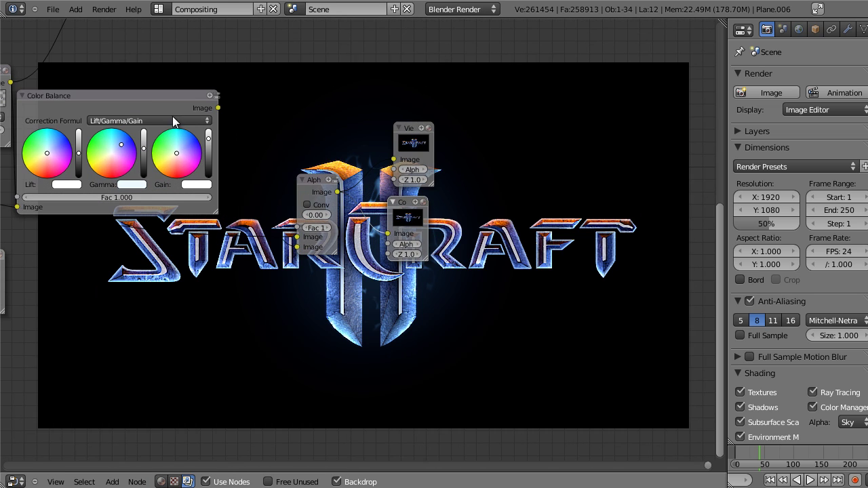
pyautogui.moveTo(172, 120); pyautogui.dragTo(139, 46, button='middle')
pyautogui.moveTo(239, 90); pyautogui.dragTo(419, 141, button='middle')
pyautogui.click(53, 10)
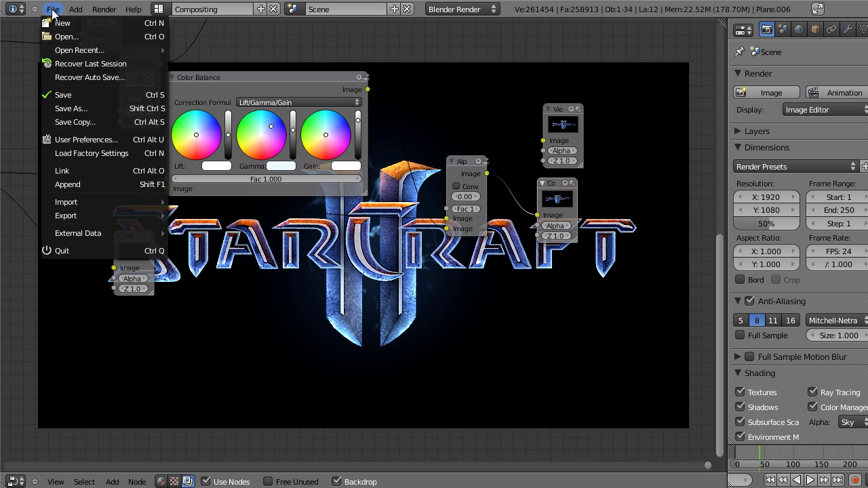
pyautogui.moveTo(510, 294); pyautogui.dragTo(160, 241, button='middle')
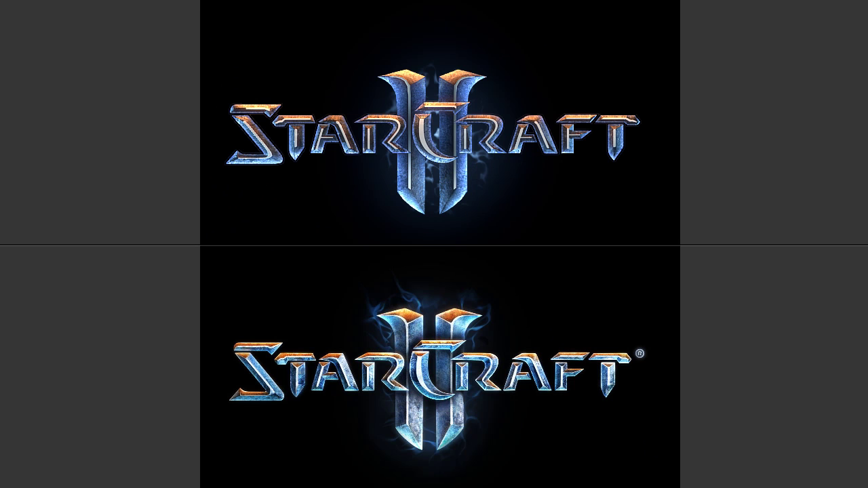